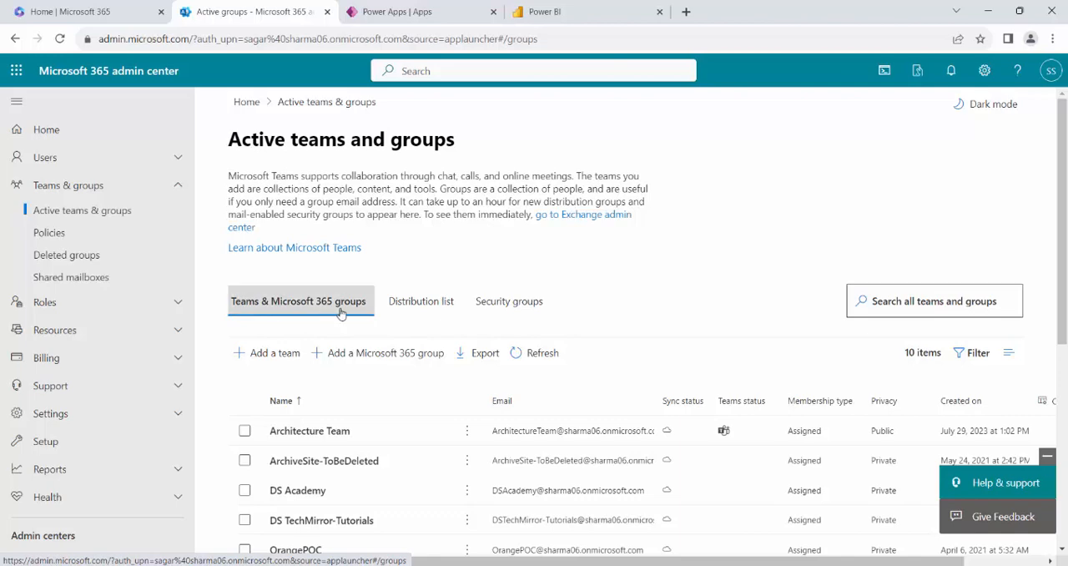
Start a new security group from the security groups list and name it SG-PP.
click(526, 307)
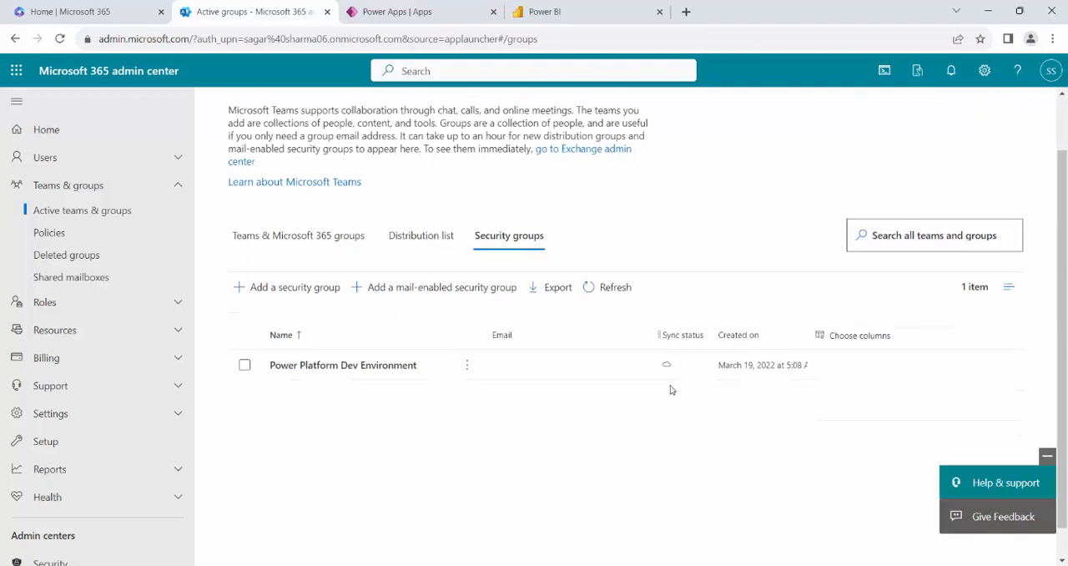
scroll(668, 375, down, 1)
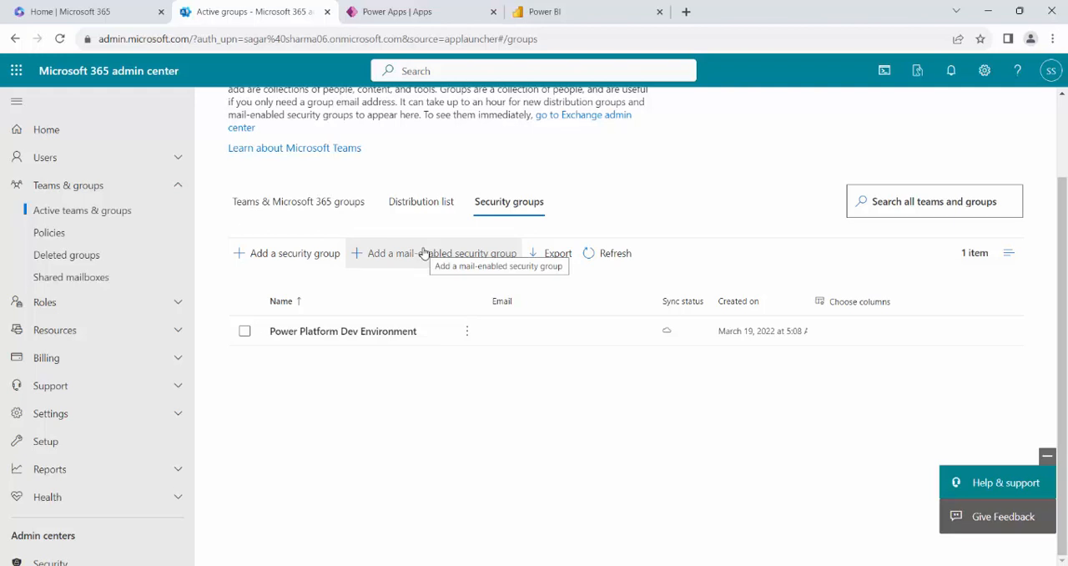
click(301, 263)
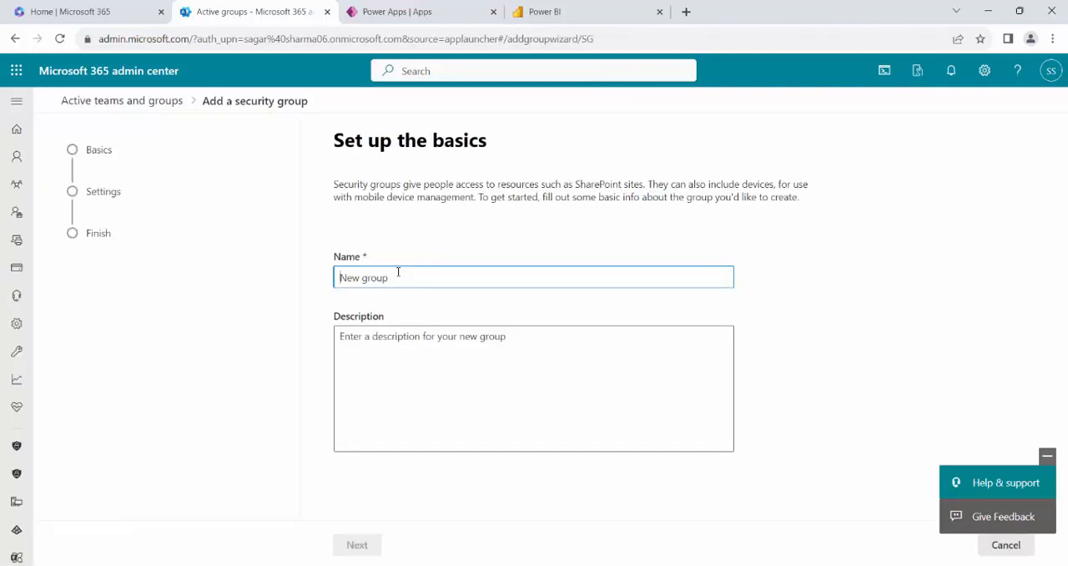
text(SG-PP)
Describe the group as "This group will be used to share power apps and power bi" and continue to its settings.
click(282, 344)
click(389, 374)
text(This gro)
key(BackSpace)
key(BackSpace)
text(roup will beus)
key(BackSpace)
key(BackSpace)
text(used to share power apps and power bi)
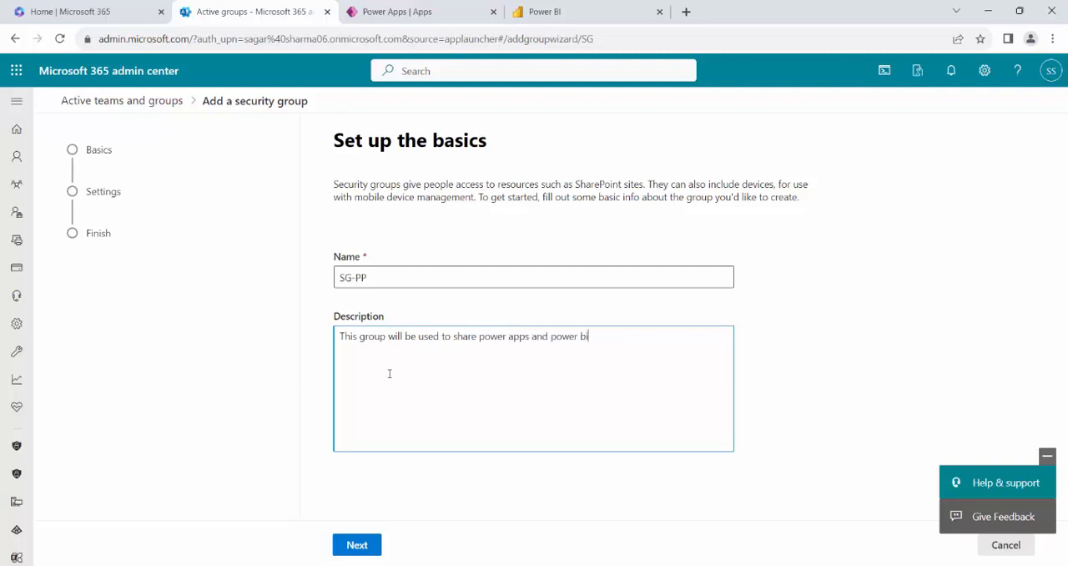
click(358, 544)
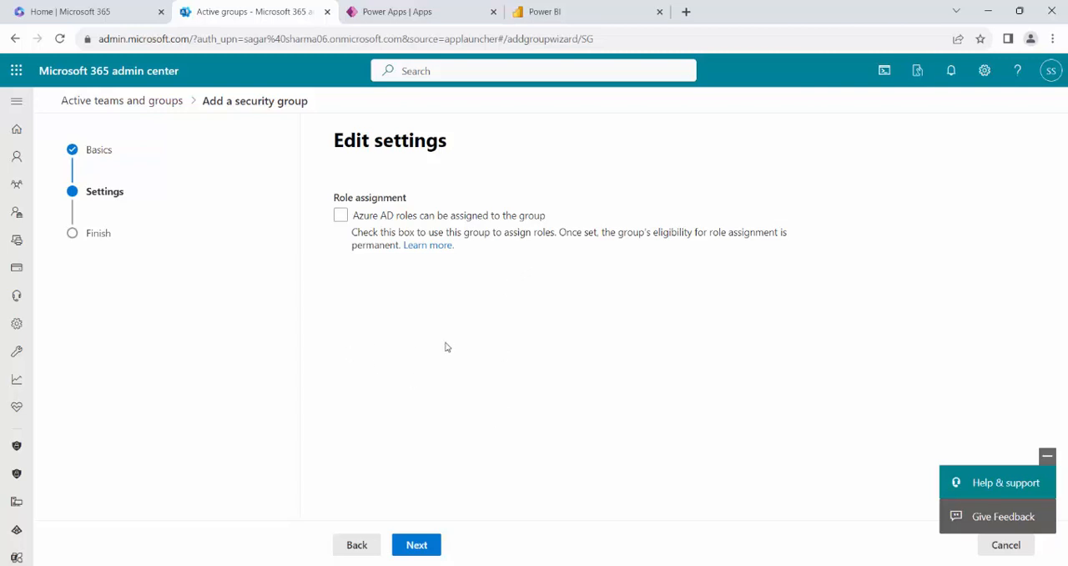
Create the SG-PP group with Azure AD role assignment left disabled and close the wizard.
click(418, 544)
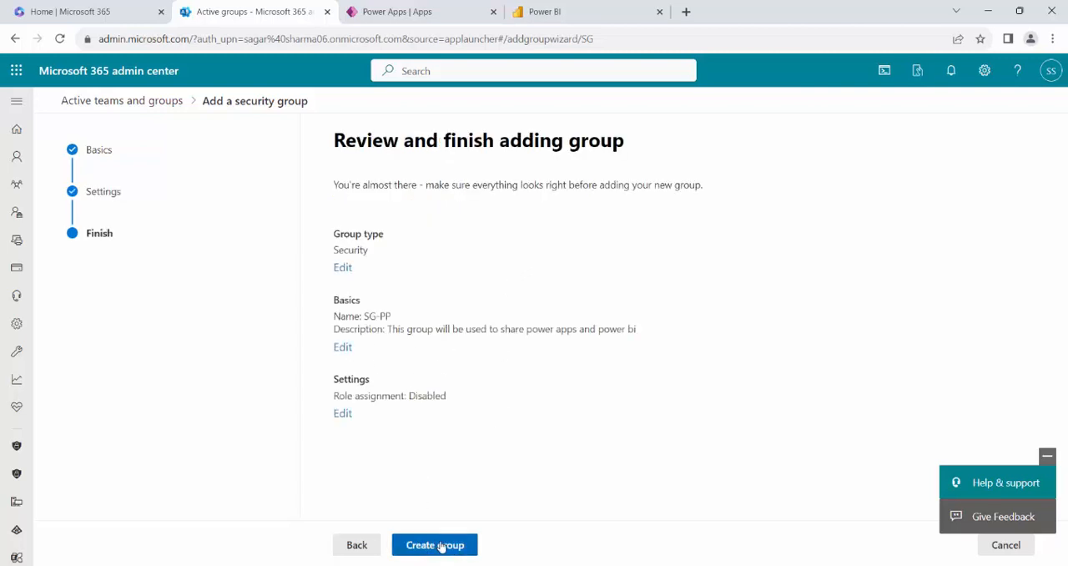
click(435, 545)
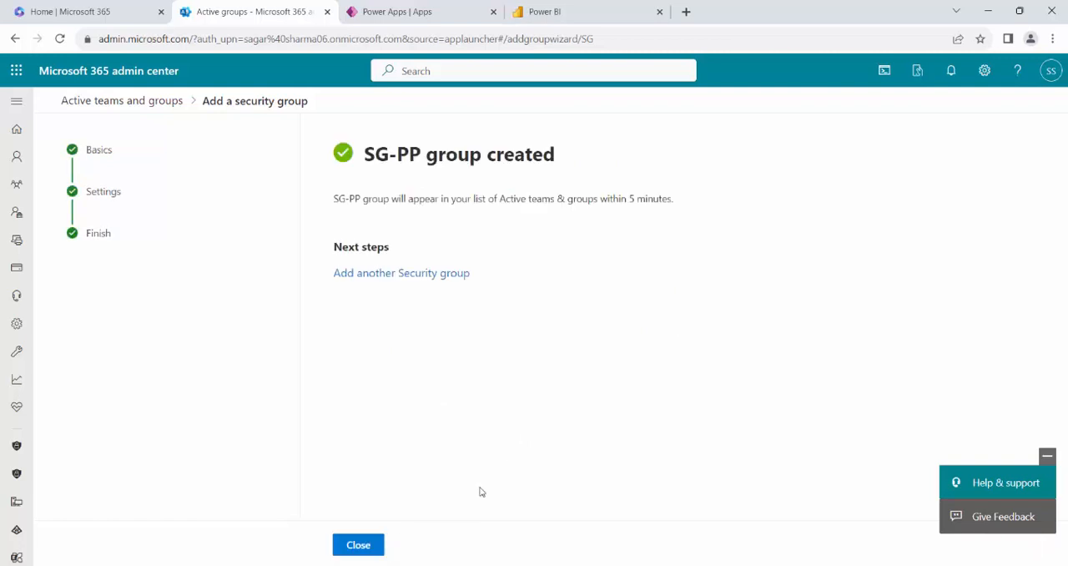
click(360, 545)
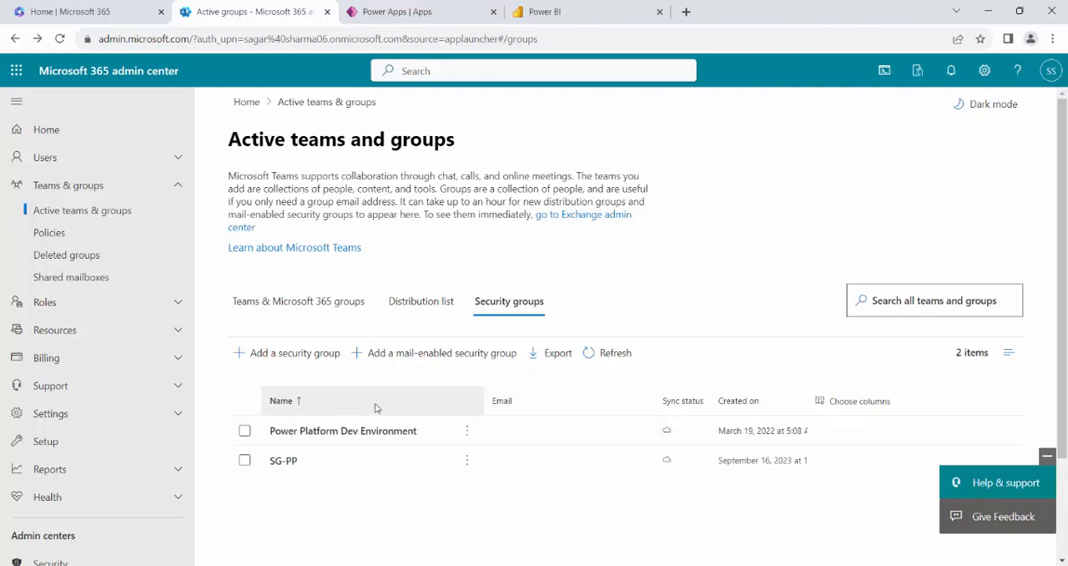
Start a mail-enabled security group named SG-Mail-PP without a description and continue to its owners.
click(460, 360)
click(418, 277)
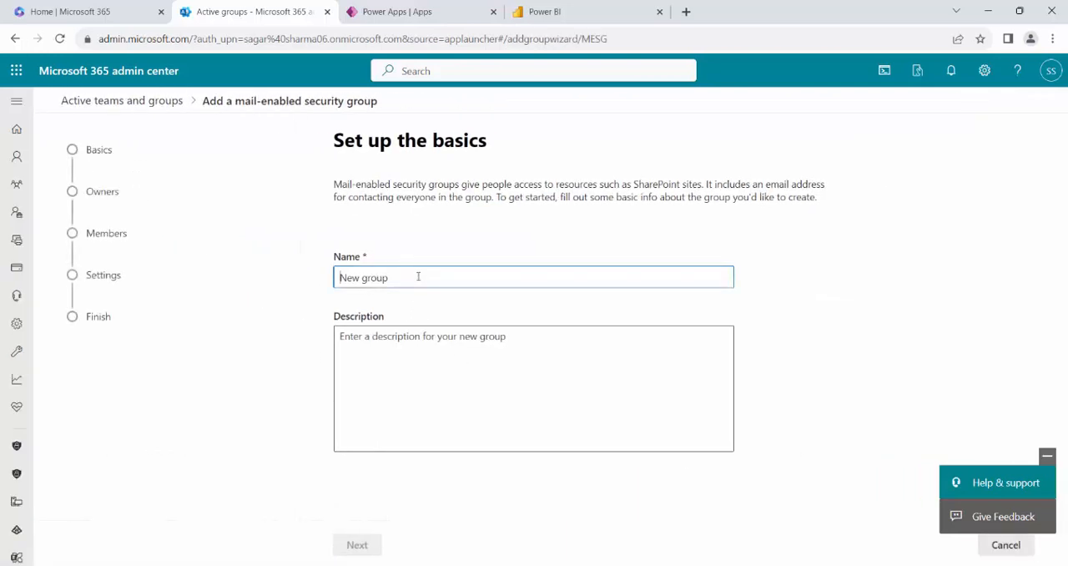
text(SG-Mail-PP)
click(510, 546)
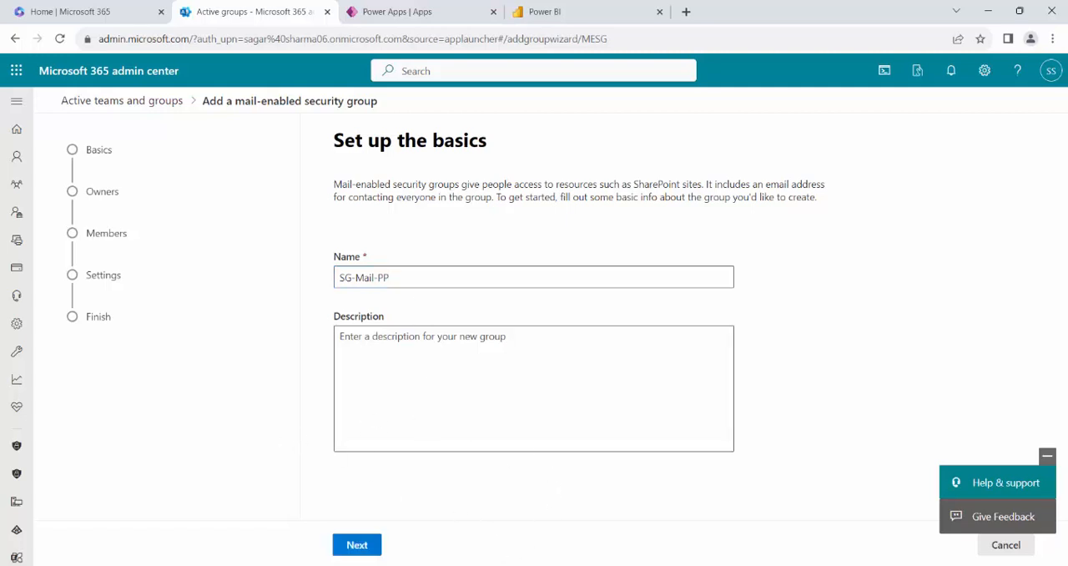
click(368, 552)
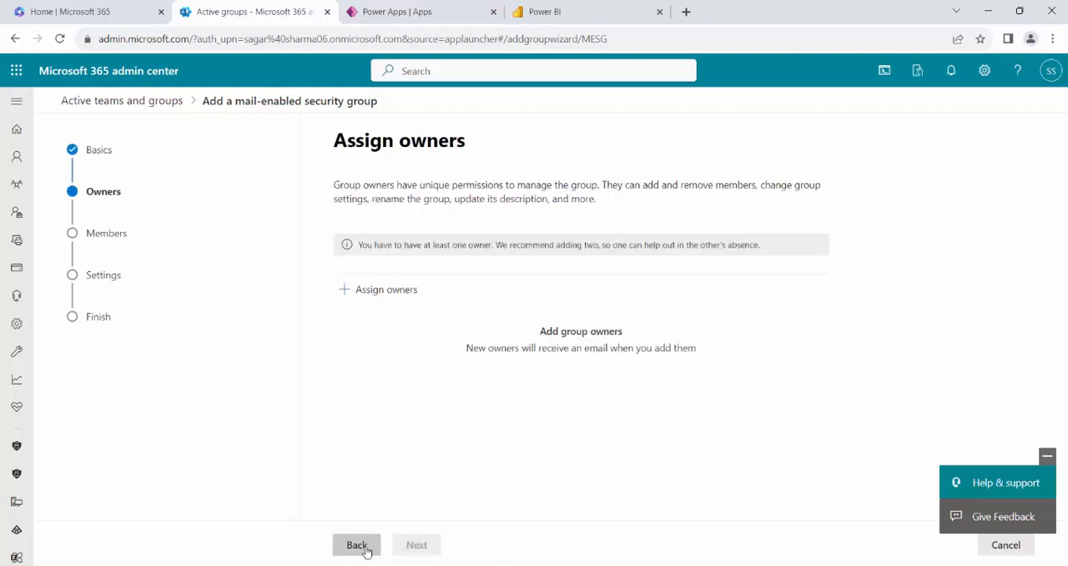
Assign TestUser02 as the owner of the mail-enabled security group and continue to its members.
click(383, 300)
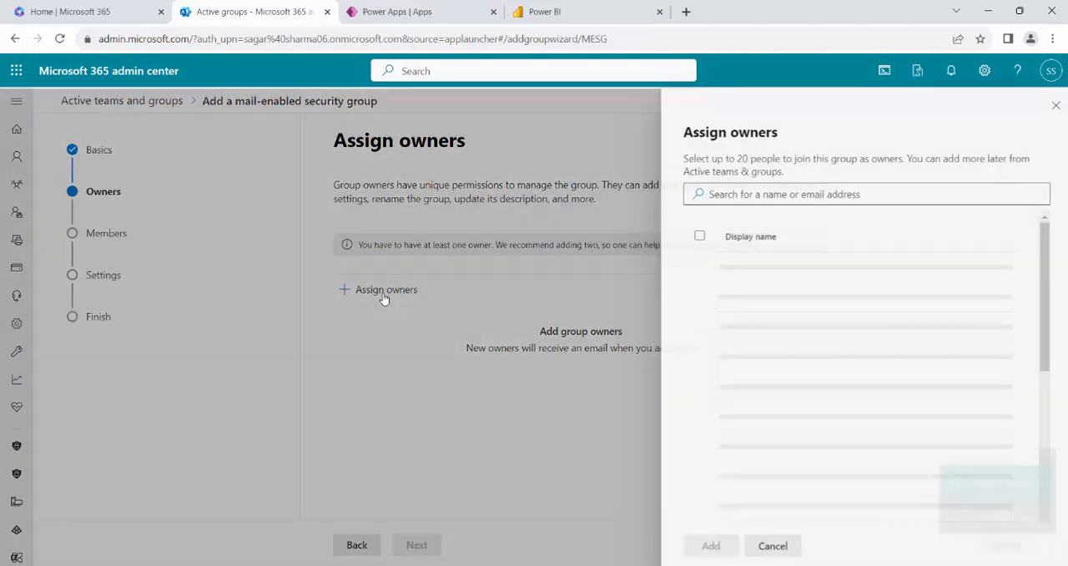
click(754, 194)
text(t)
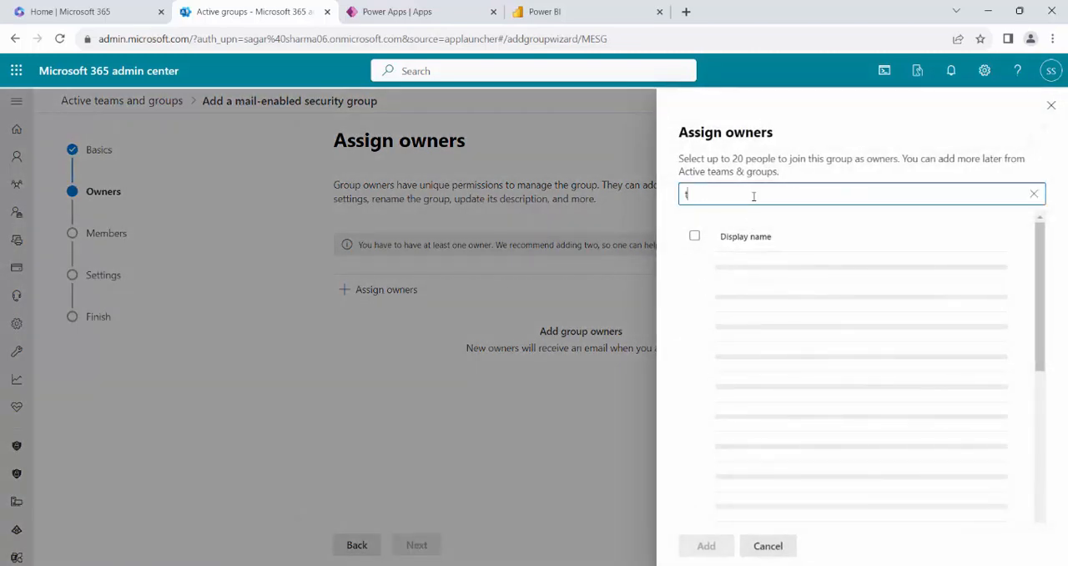
text(estuser02)
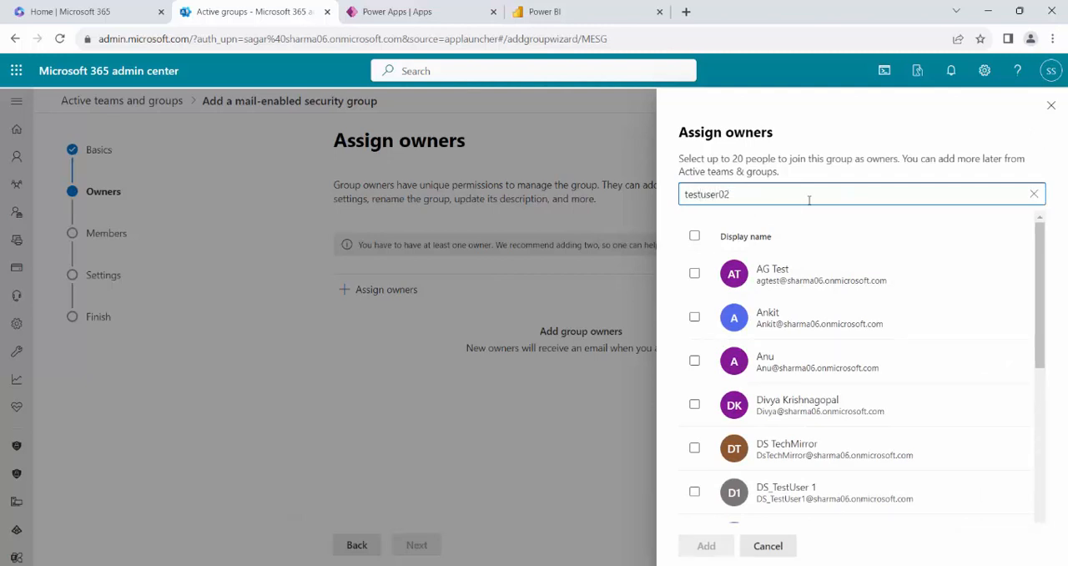
scroll(951, 363, down, 4)
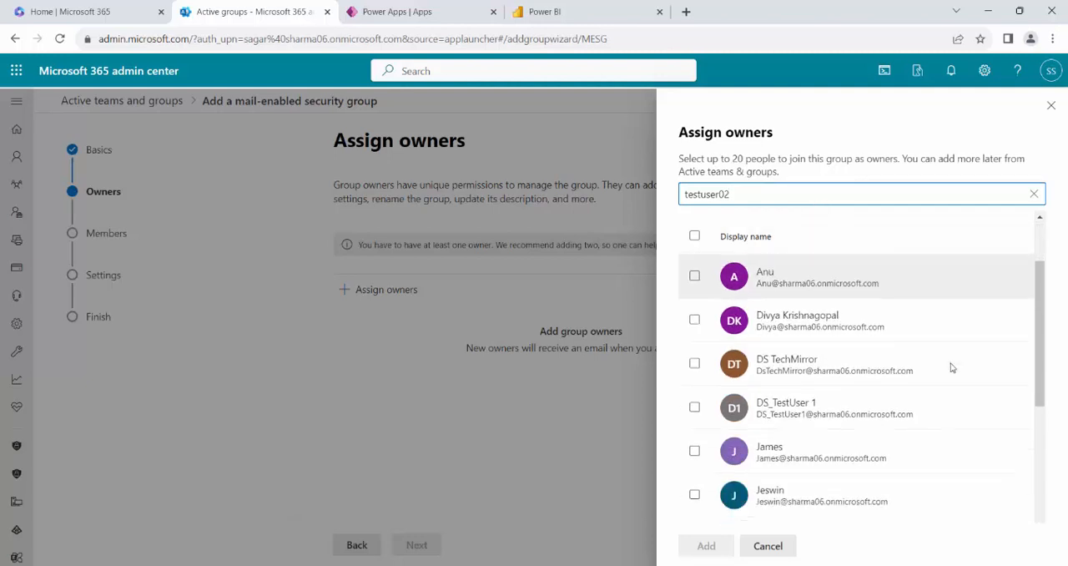
scroll(950, 363, down, 1)
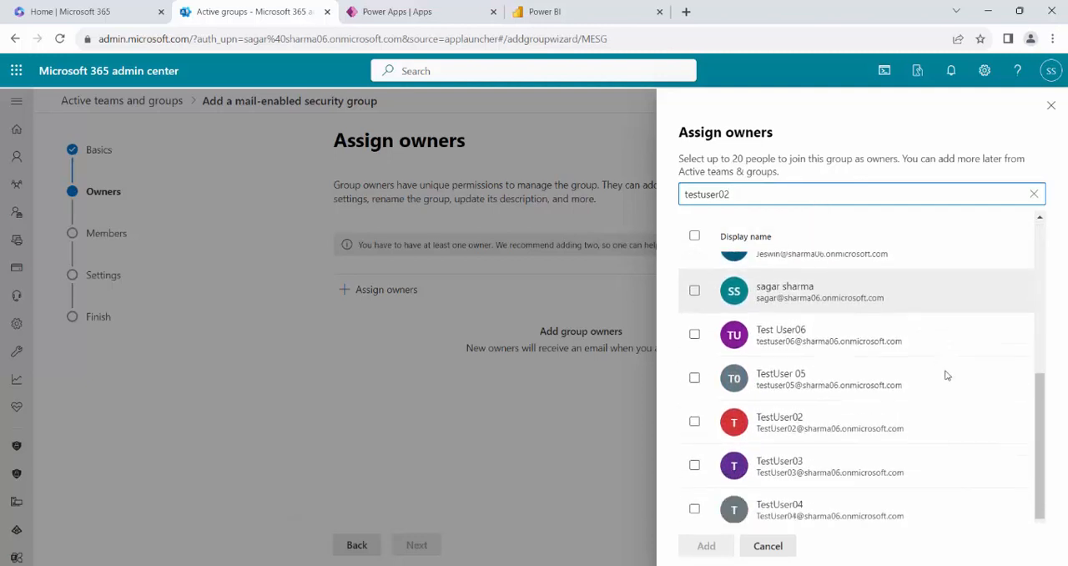
click(882, 435)
click(706, 545)
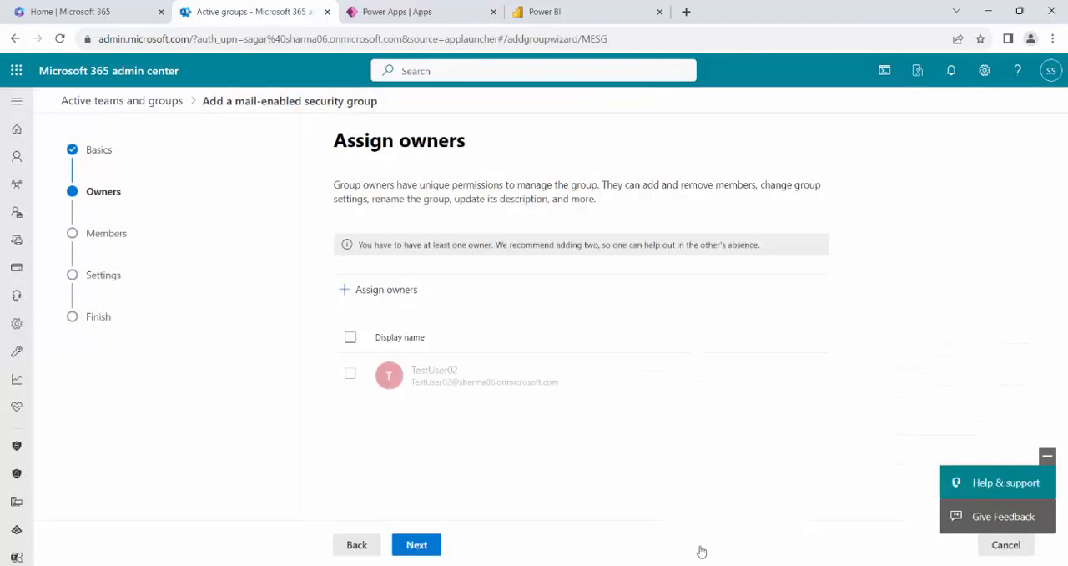
click(416, 545)
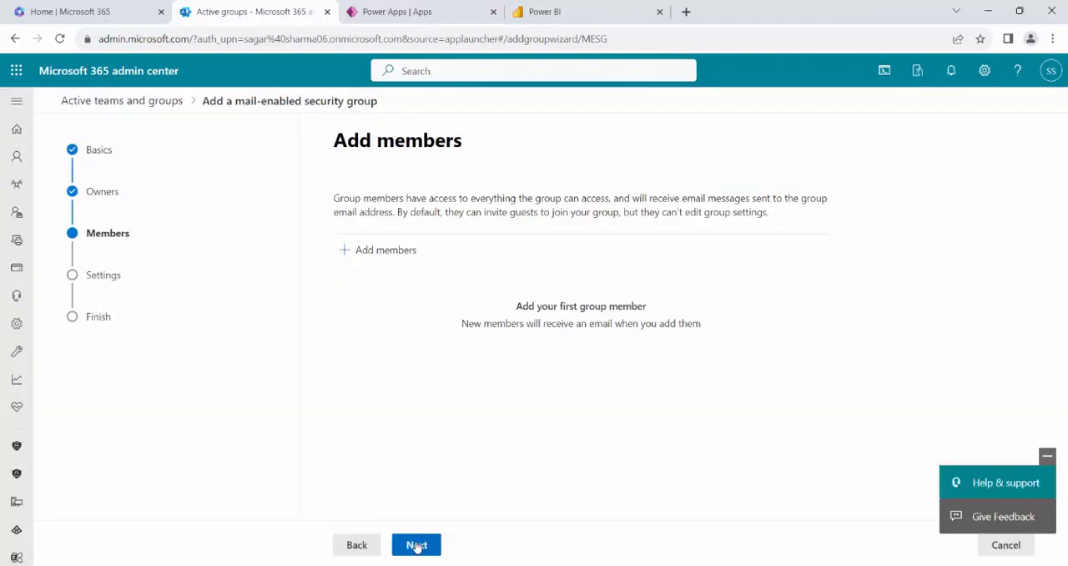
Leave the group without members and set its email alias to SG-Mail-PP.
click(417, 545)
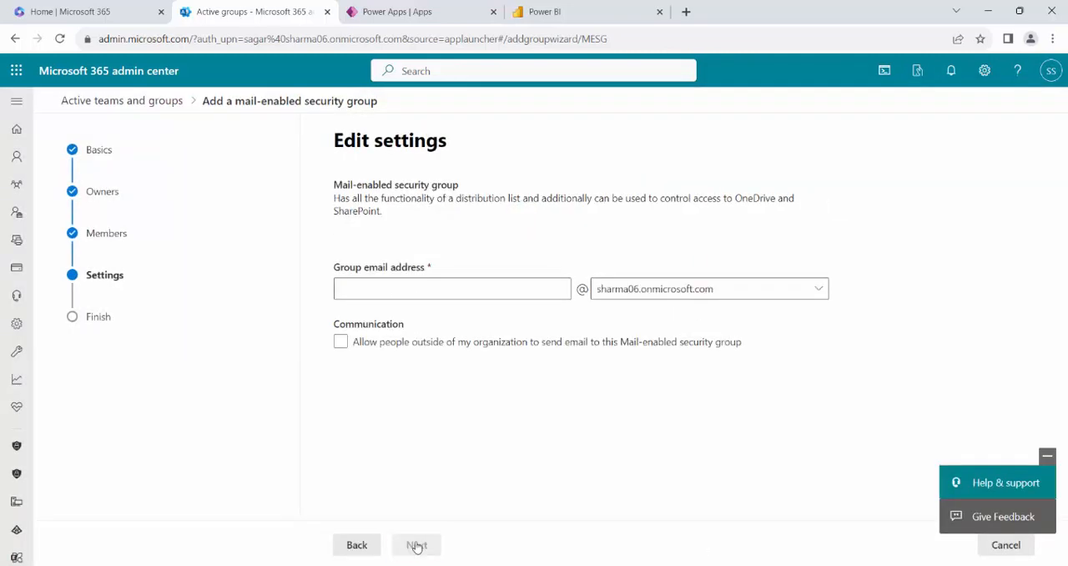
click(445, 293)
text(SG-mai)
key(BackSpace)
key(BackSpace)
key(BackSpace)
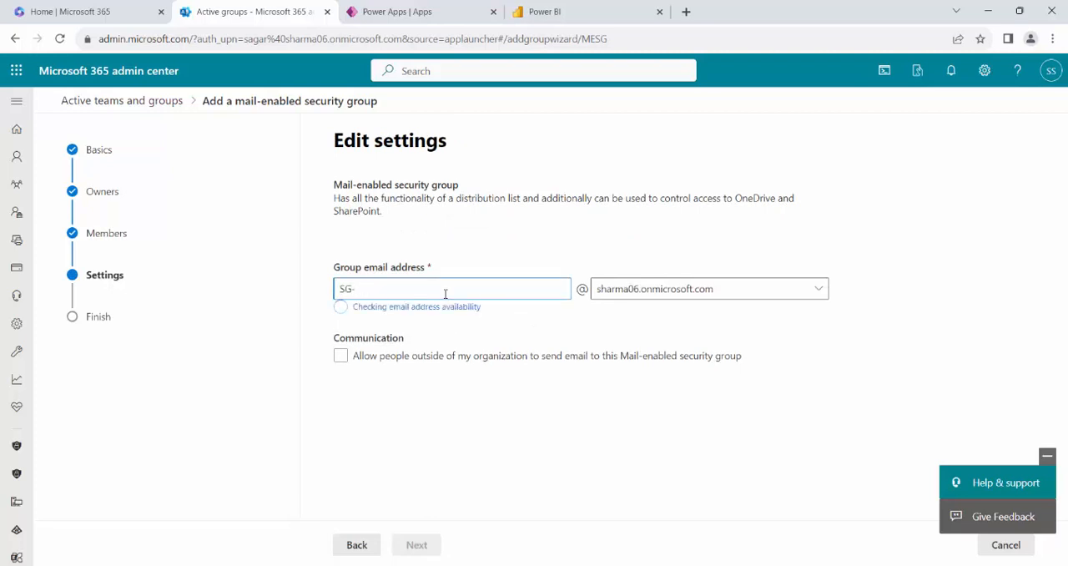
text(Mail-PP)
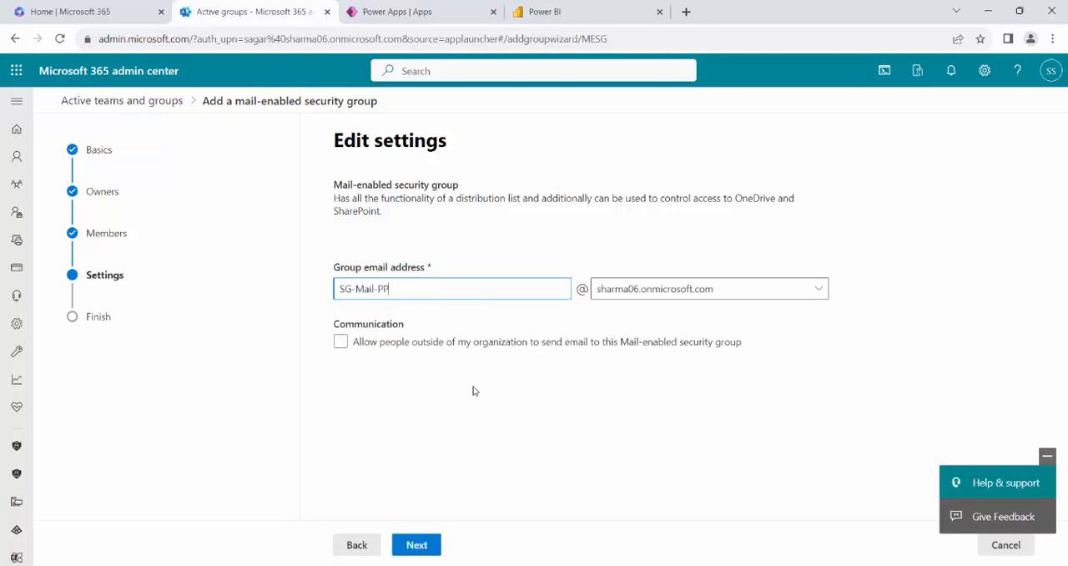
Review and create the mail-enabled security group, and close the wizard.
click(425, 548)
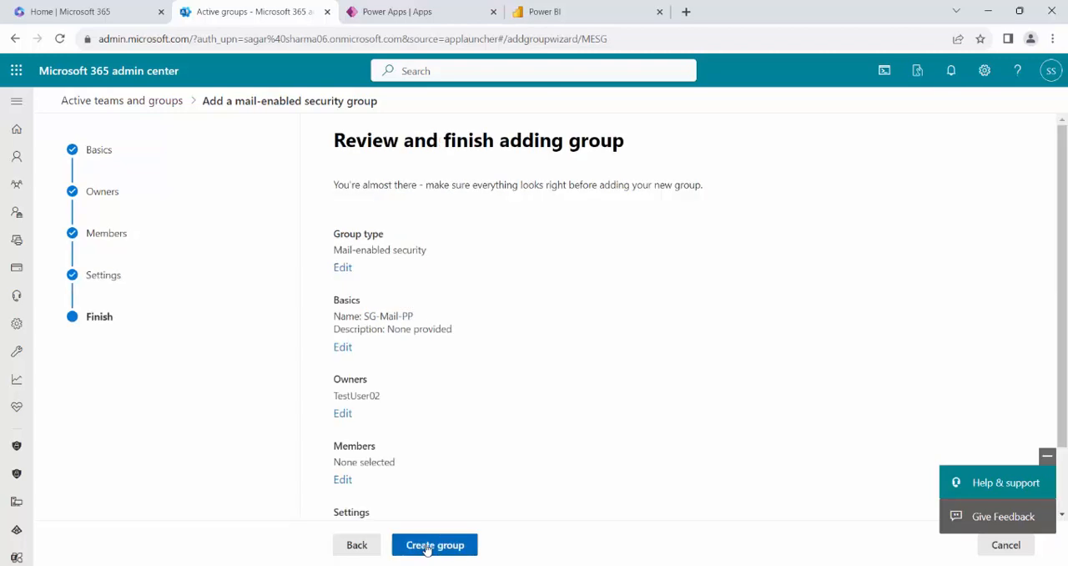
click(426, 546)
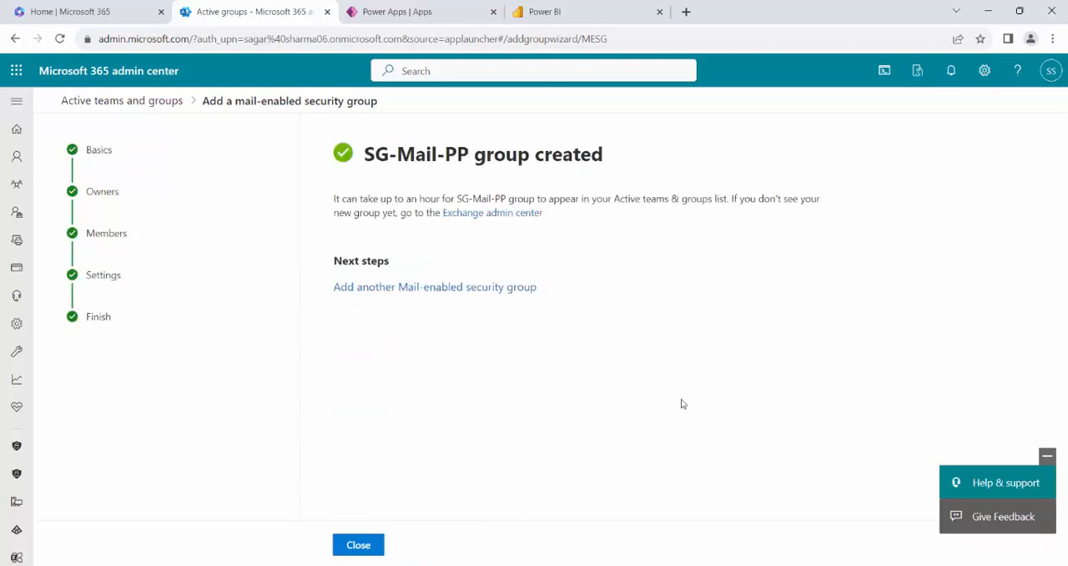
click(368, 546)
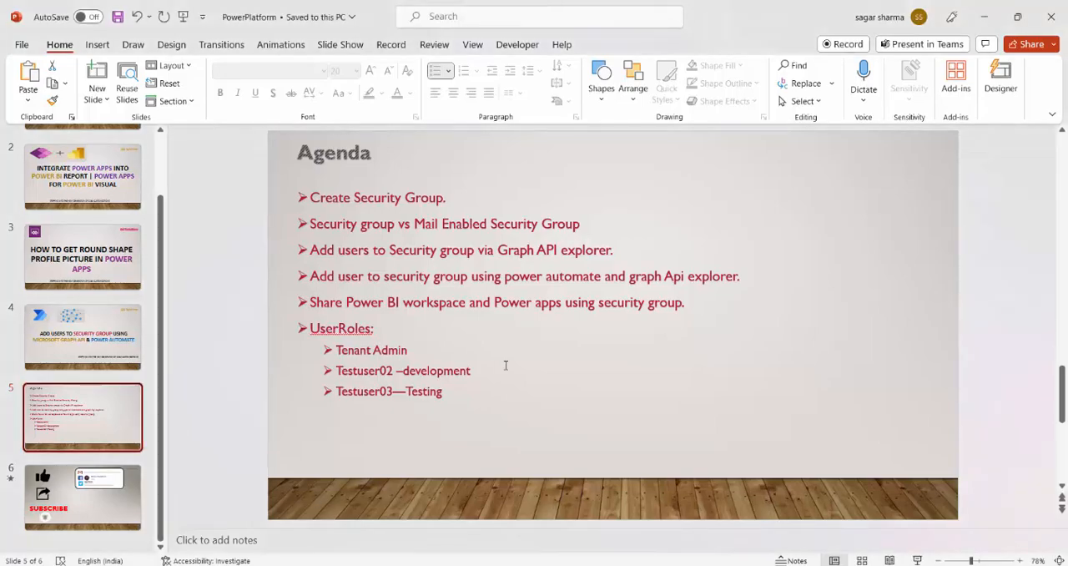
Present the Agenda slide full screen and end the slide show.
key(shift+F5)
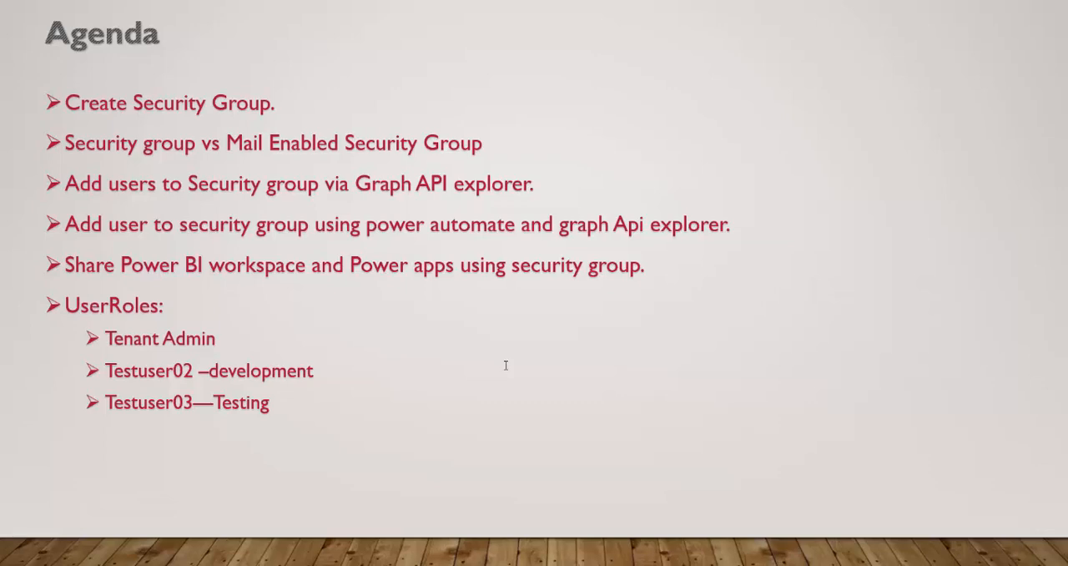
key(Escape)
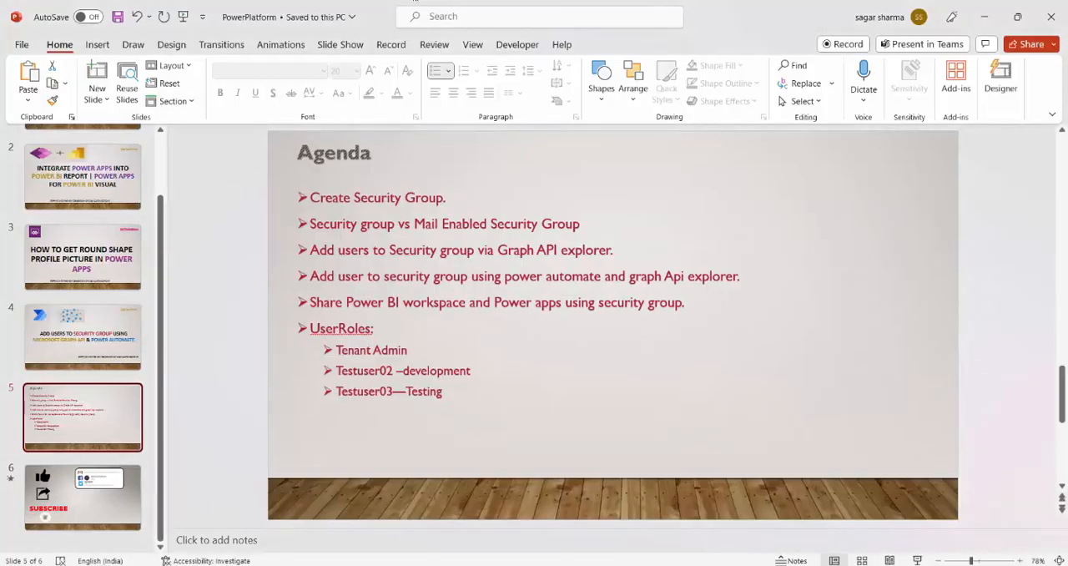
Switch to the Microsoft 365 admin center and check the owners and members of the SG-PP group.
click(234, 529)
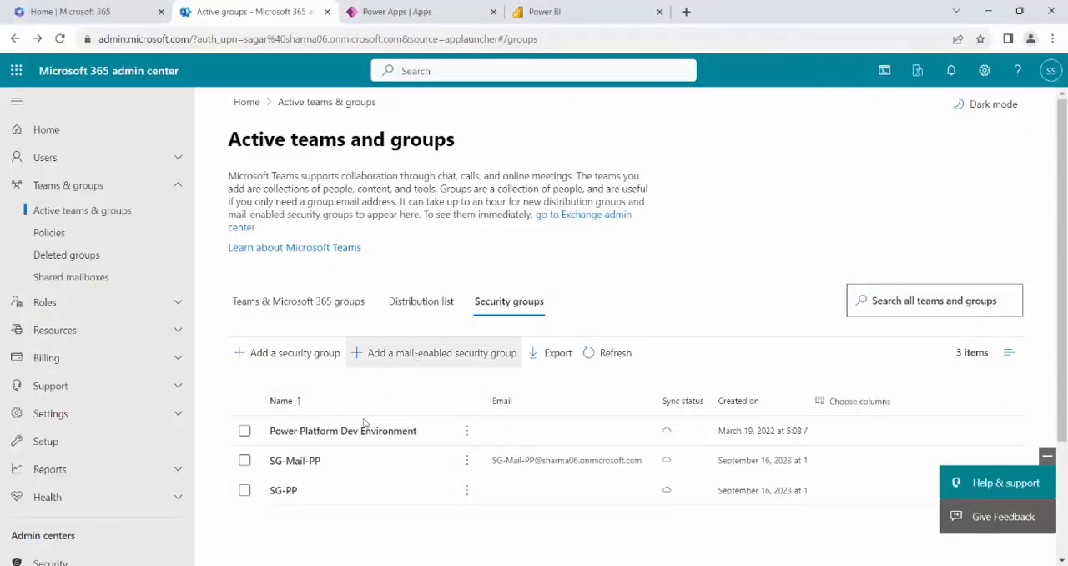
click(288, 492)
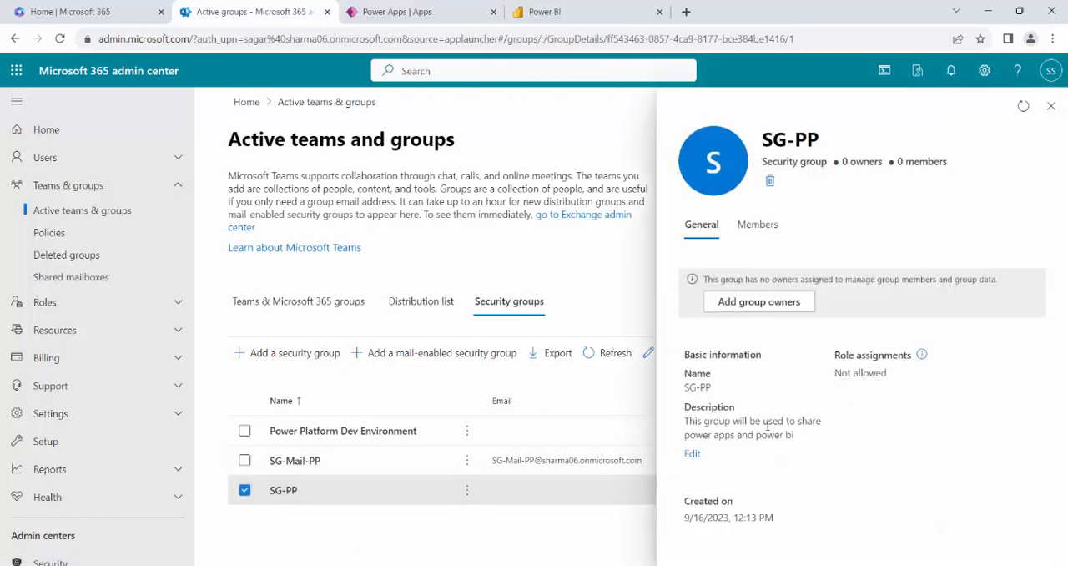
click(771, 239)
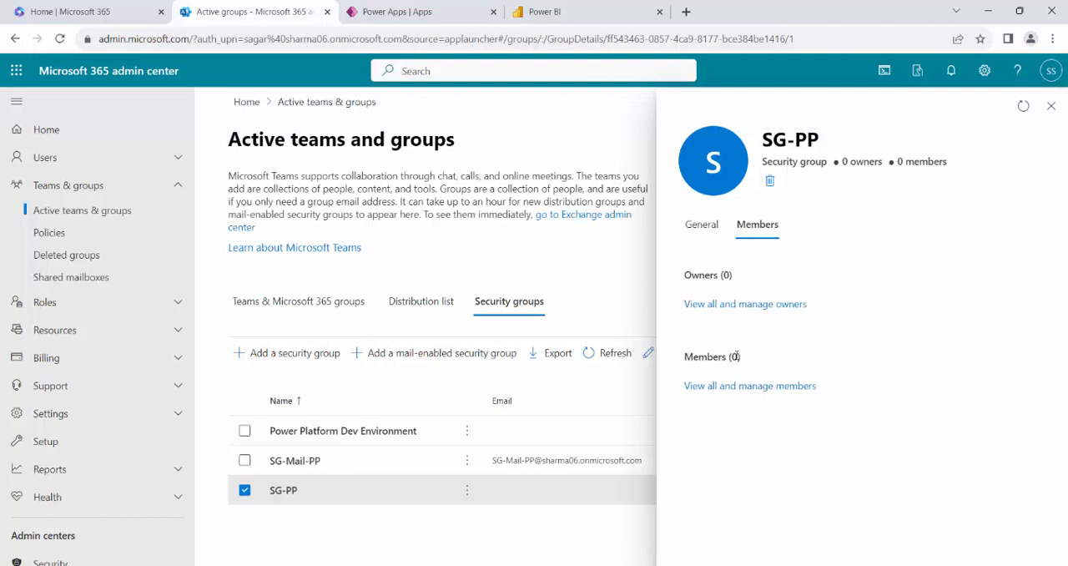
click(1050, 115)
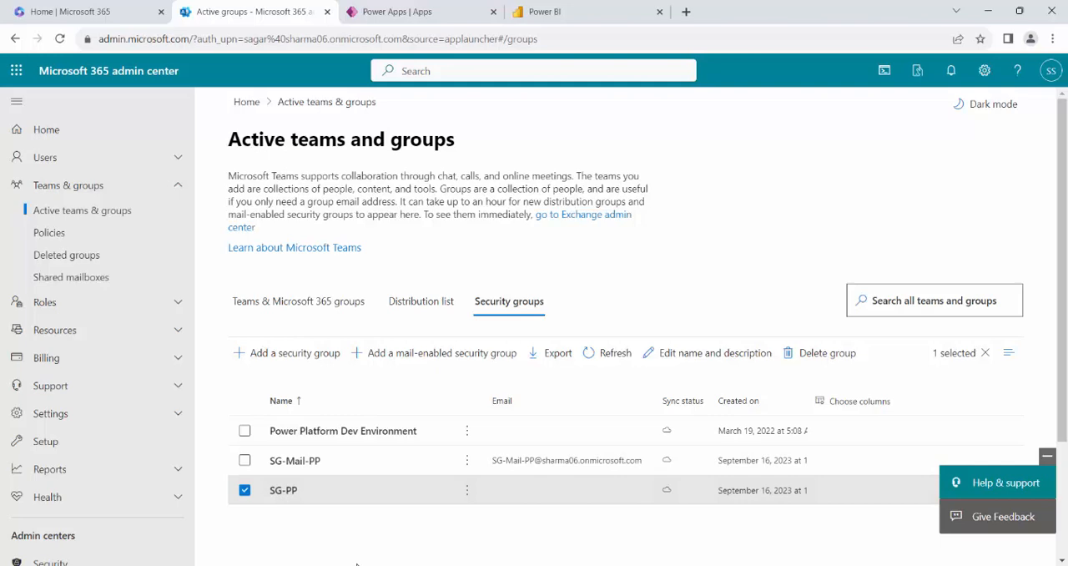
Switch to the PowerPoint agenda and highlight the words "Mail Enabled Security Group" in the second bullet.
mouse_move(362, 565)
click(360, 509)
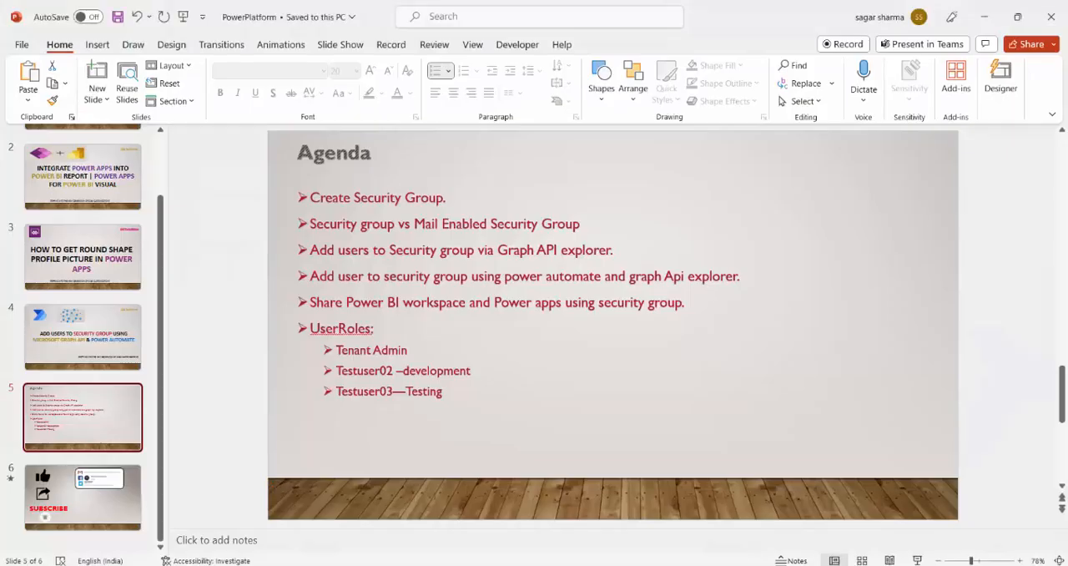
click(590, 224)
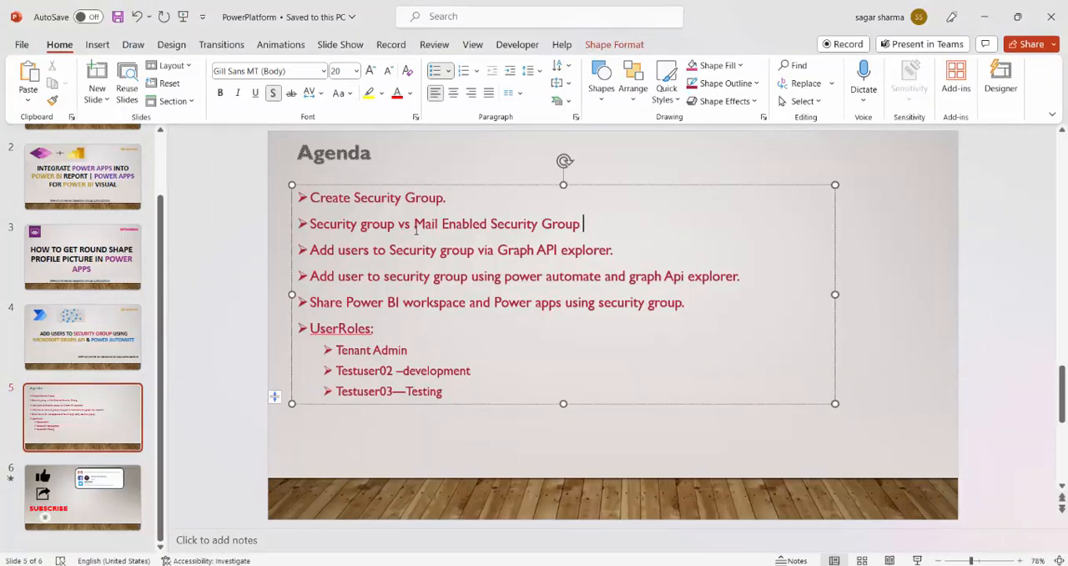
drag(414, 224, 582, 224)
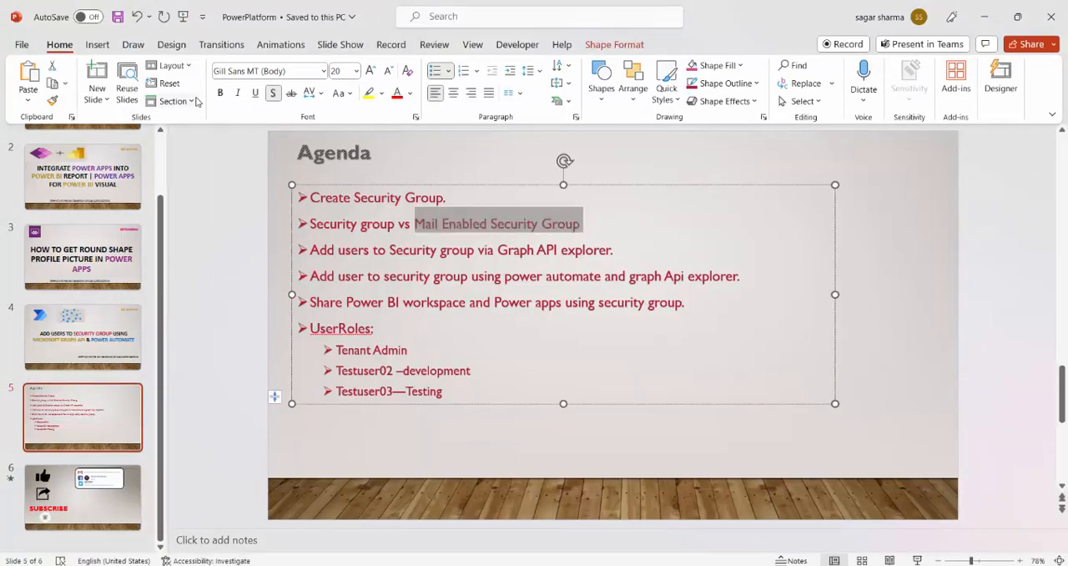
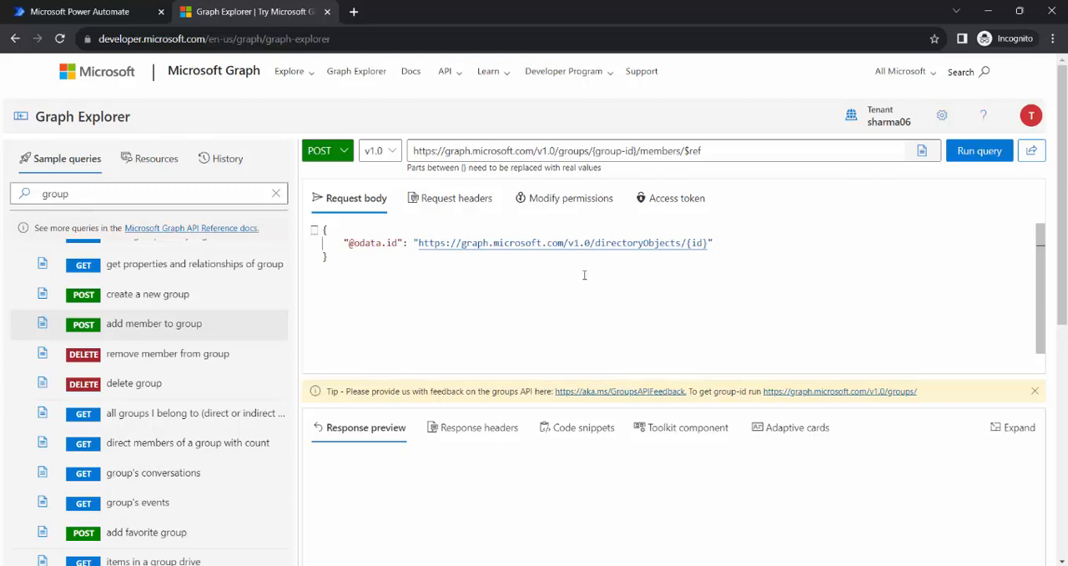
Switch to the Microsoft 365 admin center window, duplicate its Active groups page in a new browser tab, and load portal.azure.com there.
click(217, 534)
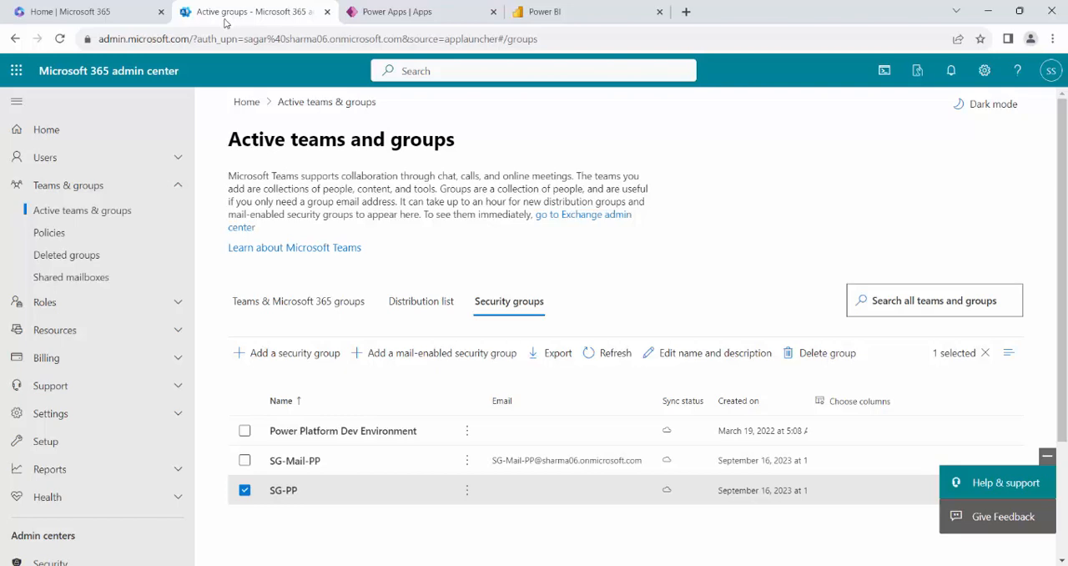
right_click(265, 4)
click(309, 103)
click(329, 38)
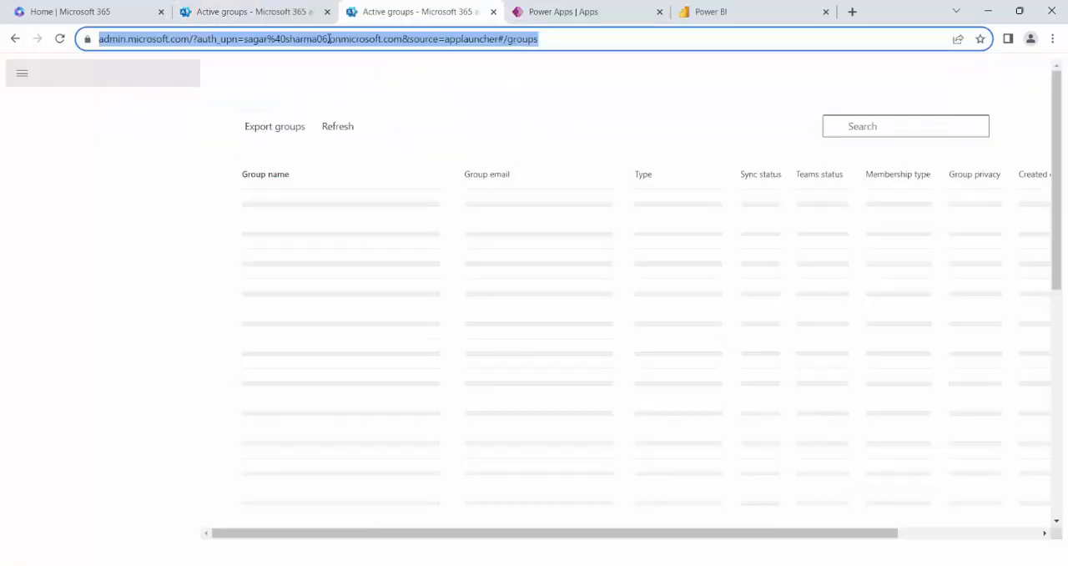
text(porta)
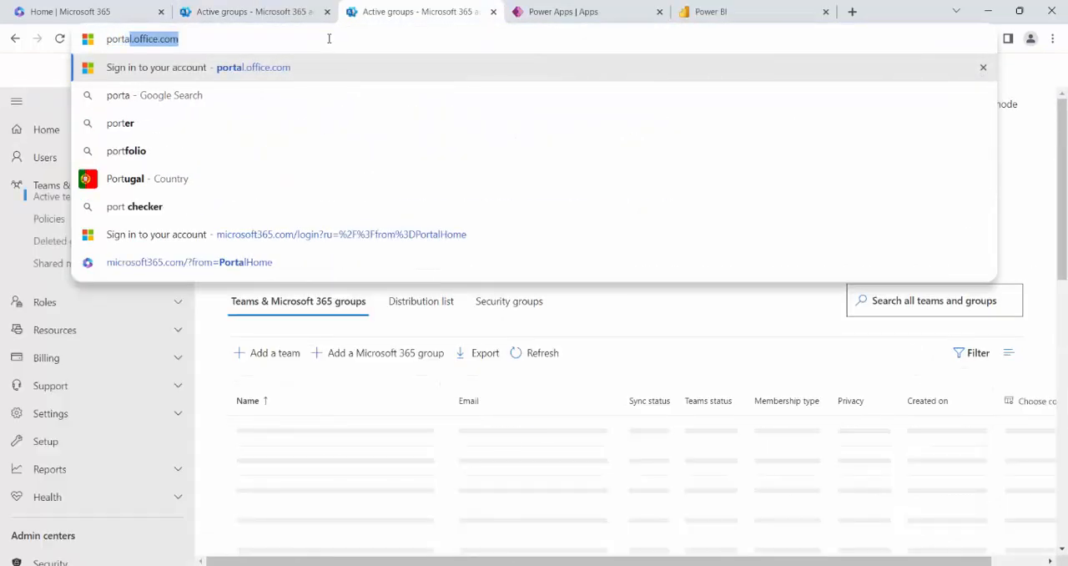
text(l.azure.com)
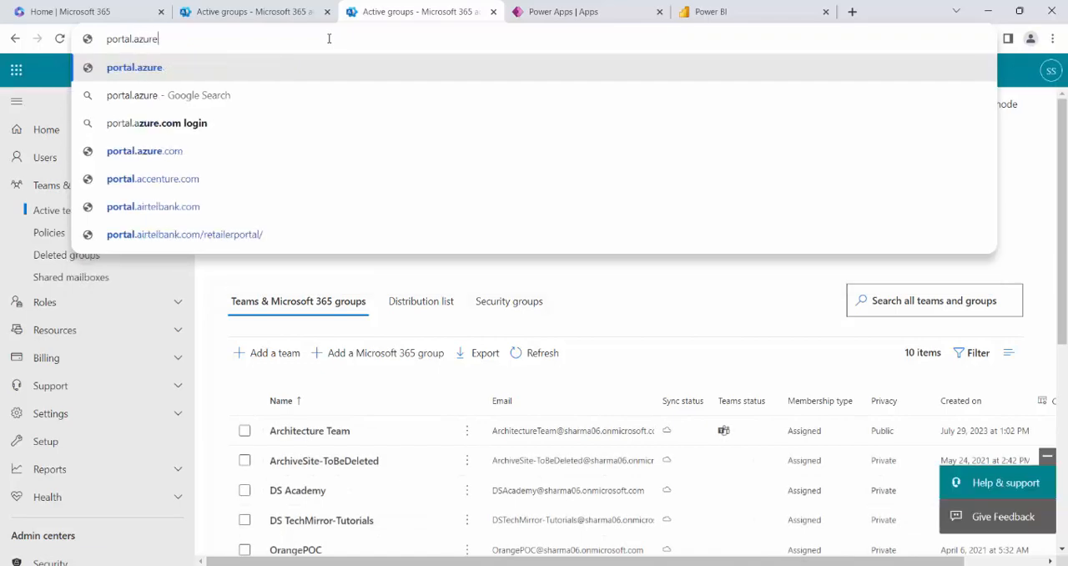
key(Return)
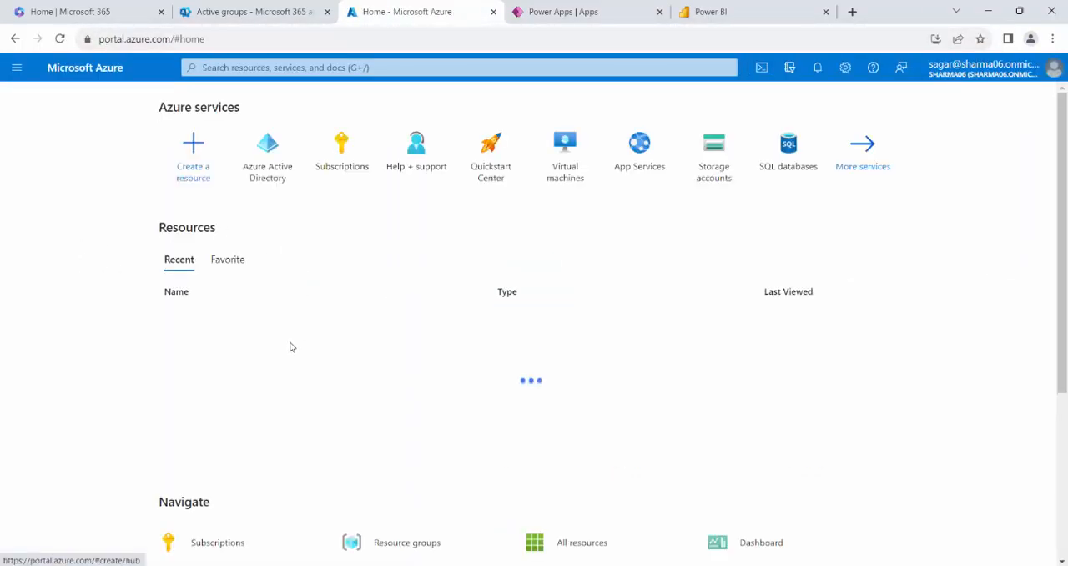
Open the SG-PP group from all groups in Azure Active Directory and copy its Object Id.
click(266, 467)
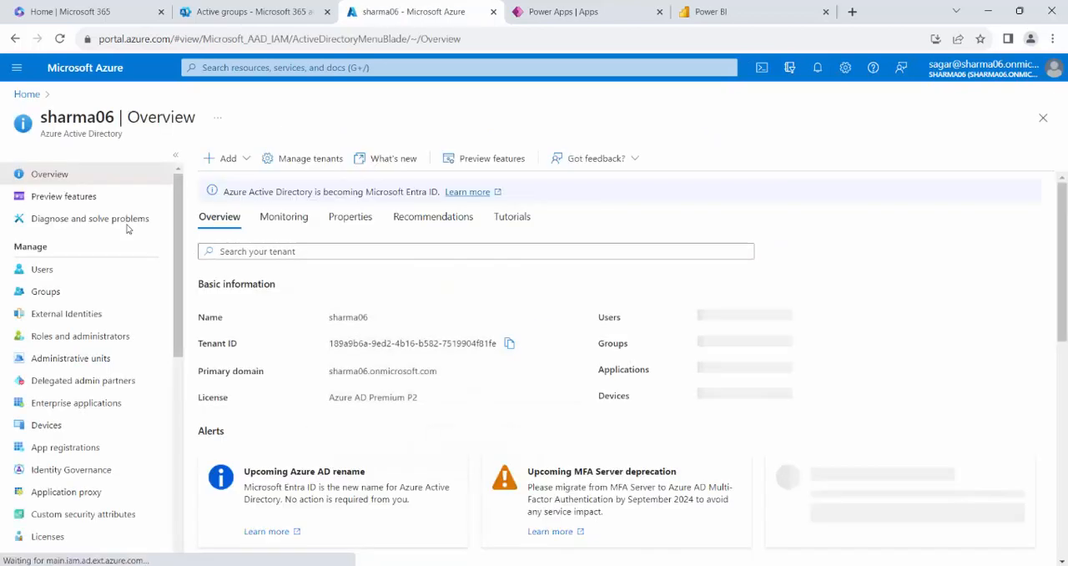
click(55, 291)
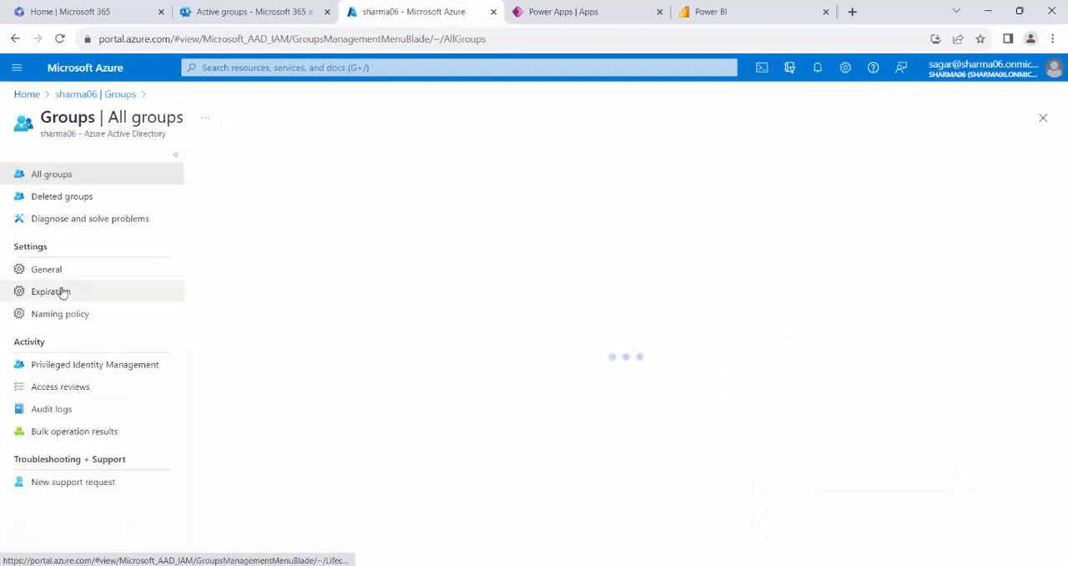
scroll(378, 349, down, 3)
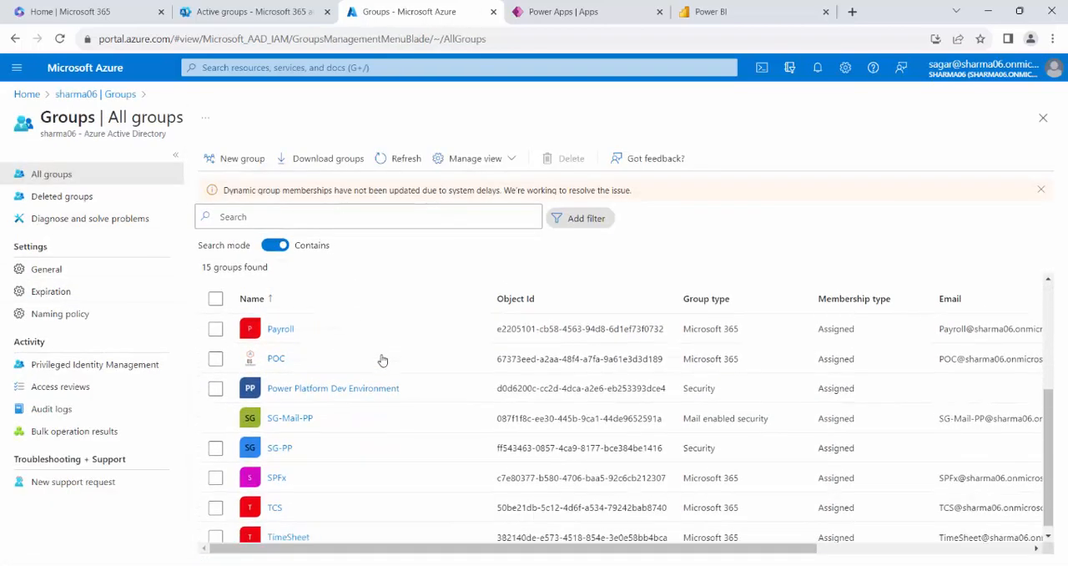
click(281, 447)
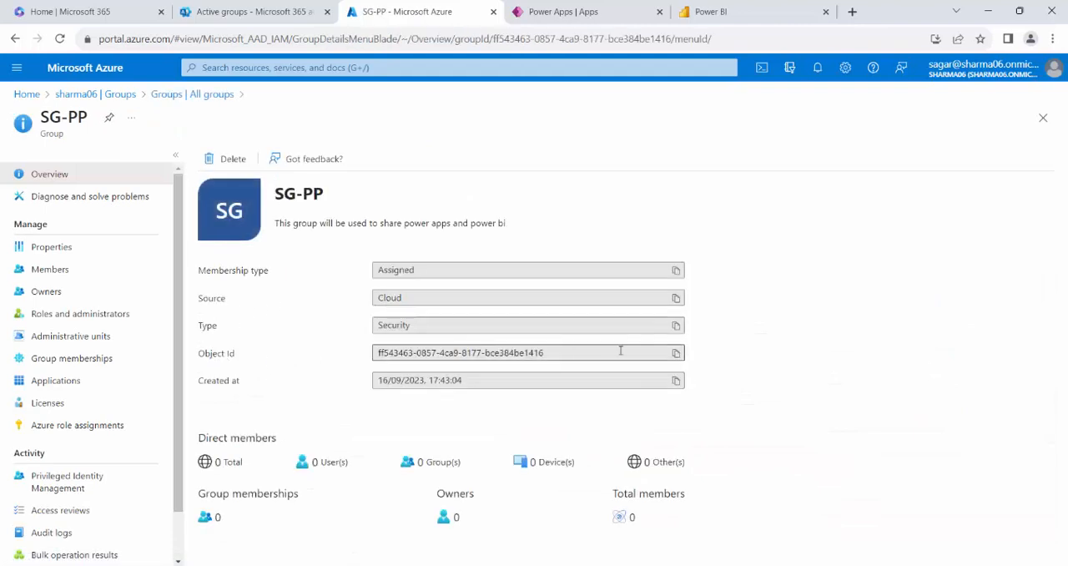
click(677, 353)
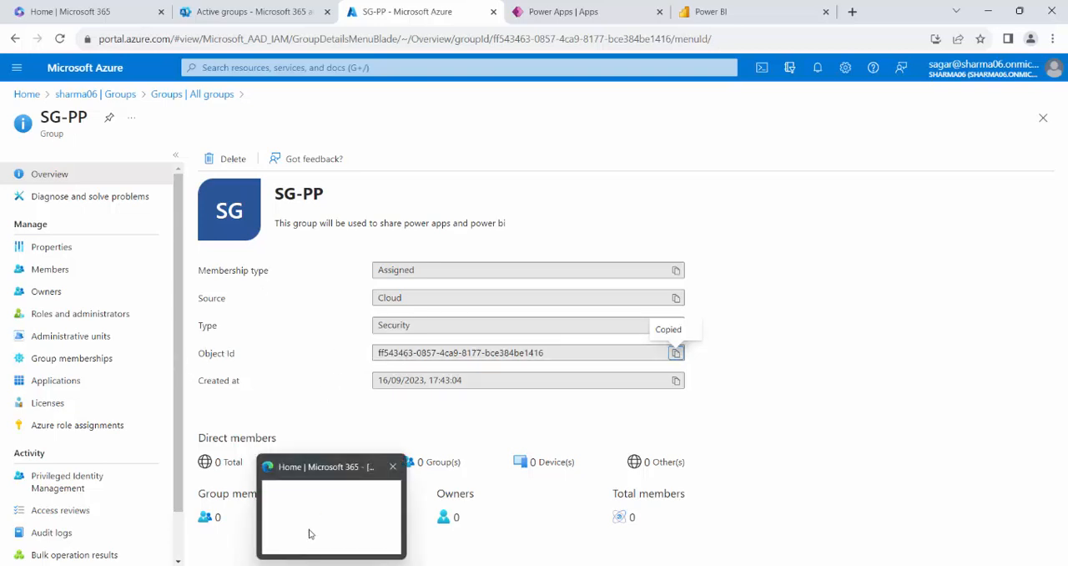
Switch to Graph Explorer and replace the group-id placeholder in the add-member request URL with the copied SG-PP Object Id.
click(373, 546)
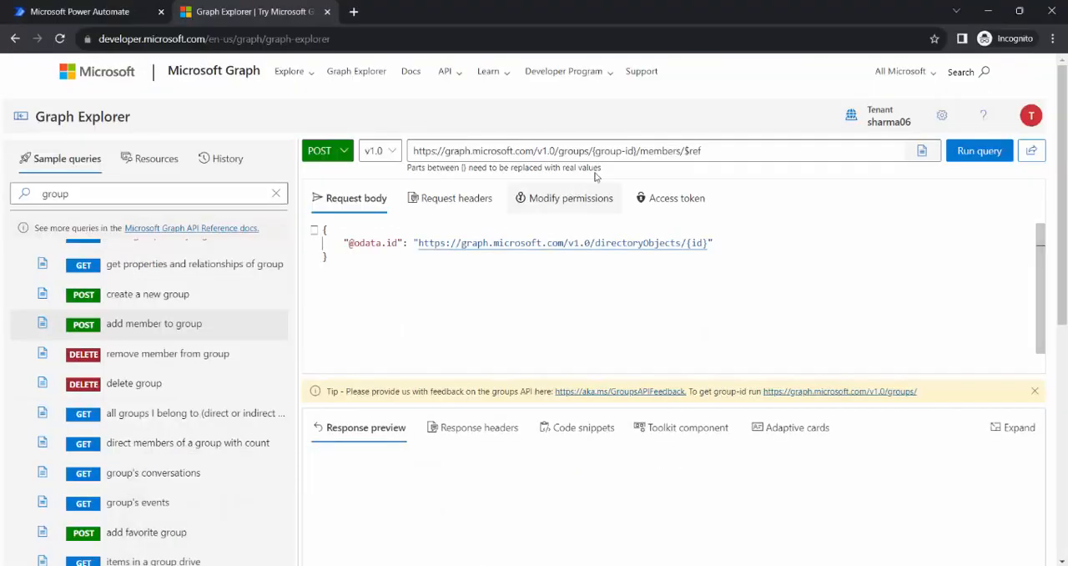
drag(594, 151, 638, 151)
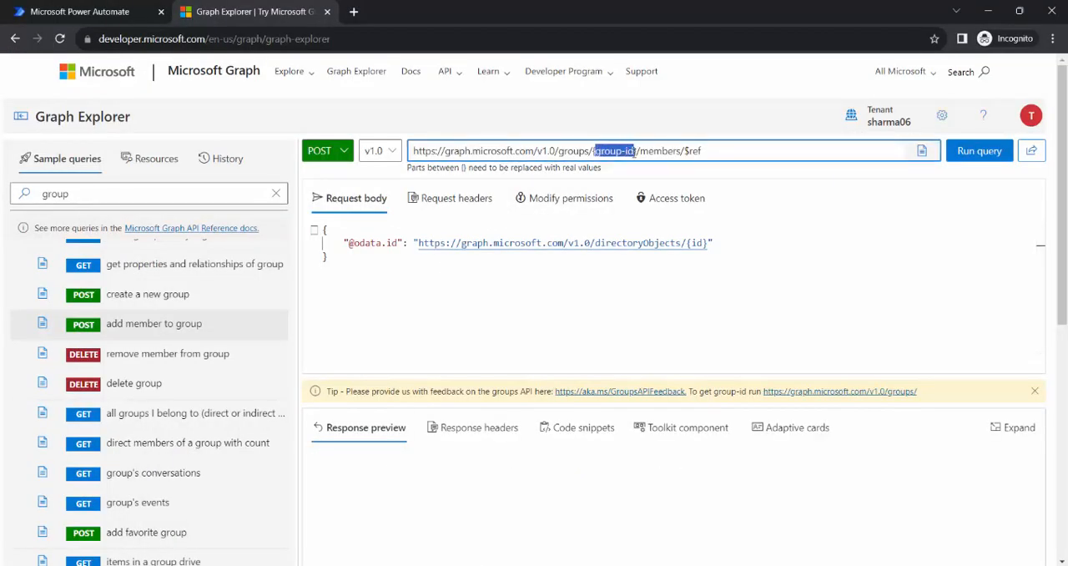
key(ctrl+v)
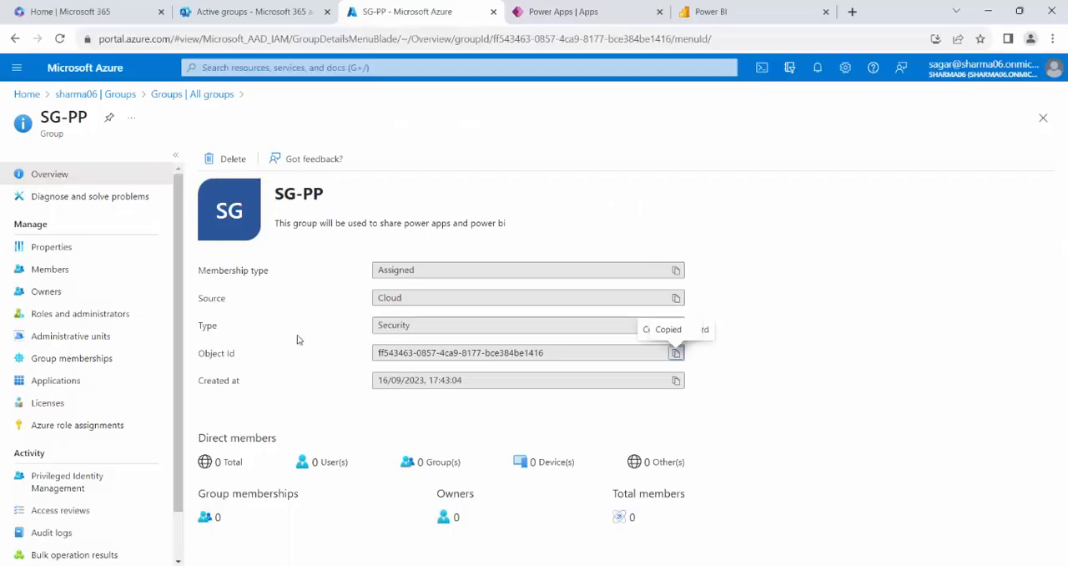
Return to the Azure portal, open TestUser 05 from the Azure Active Directory users, and copy the user's Object ID.
click(121, 100)
click(57, 273)
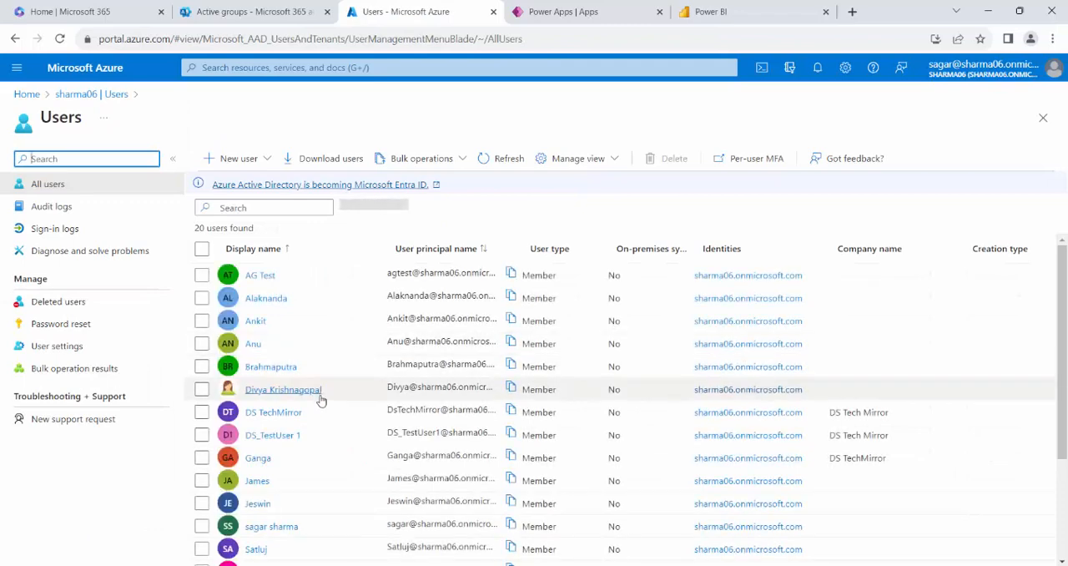
scroll(320, 392, down, 3)
click(270, 443)
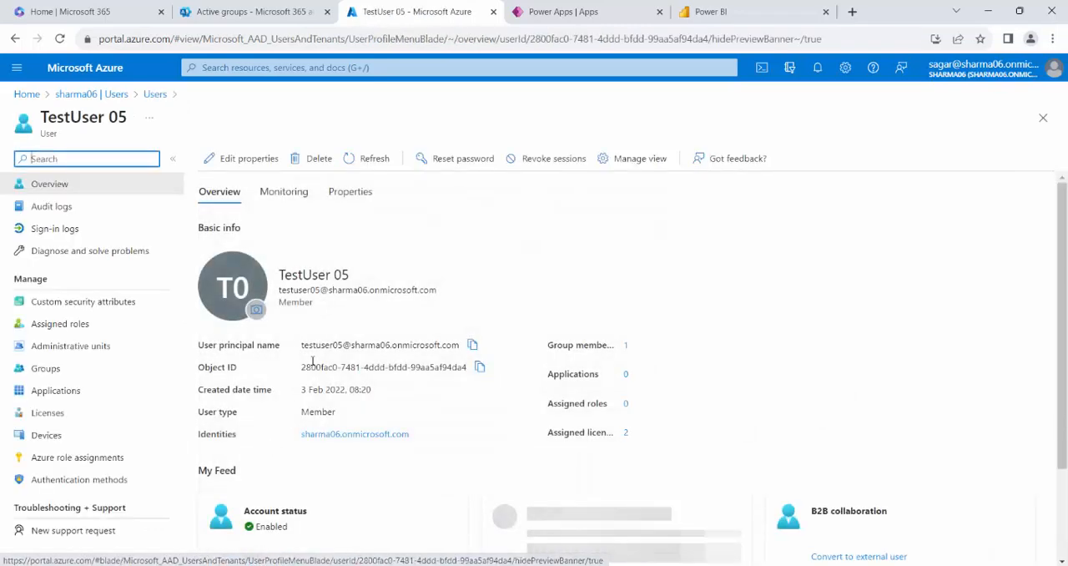
click(480, 367)
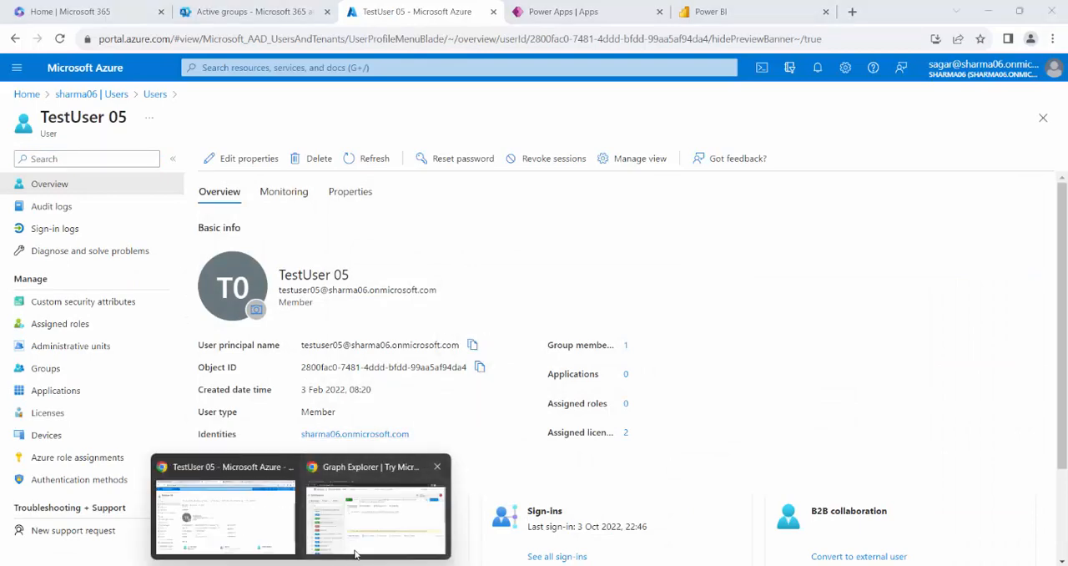
Switch to Graph Explorer, replace the id placeholder in the request body with the copied user Object ID, and run the query.
click(376, 508)
double_click(698, 246)
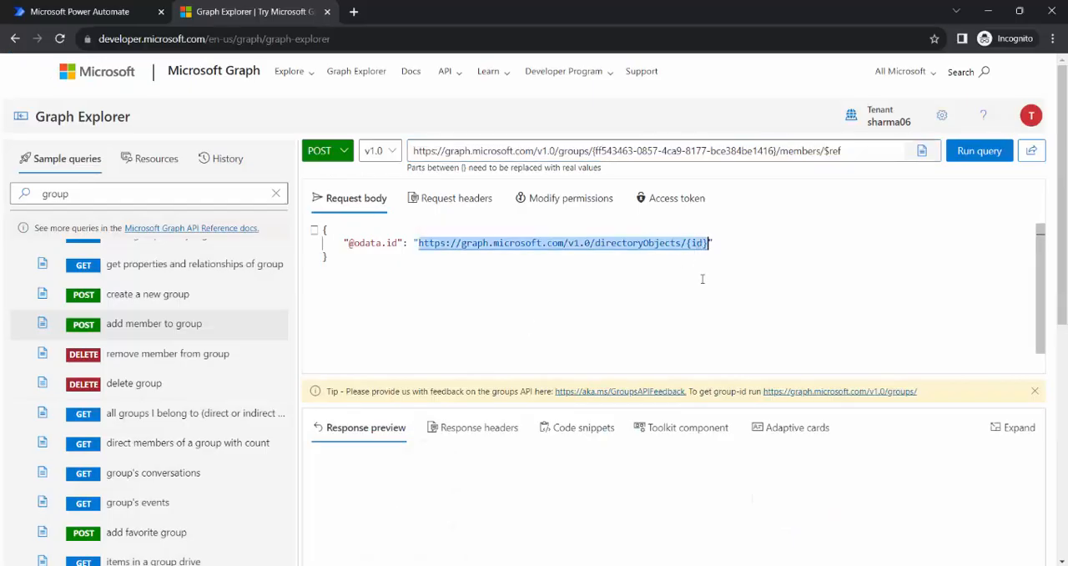
click(704, 245)
double_click(696, 243)
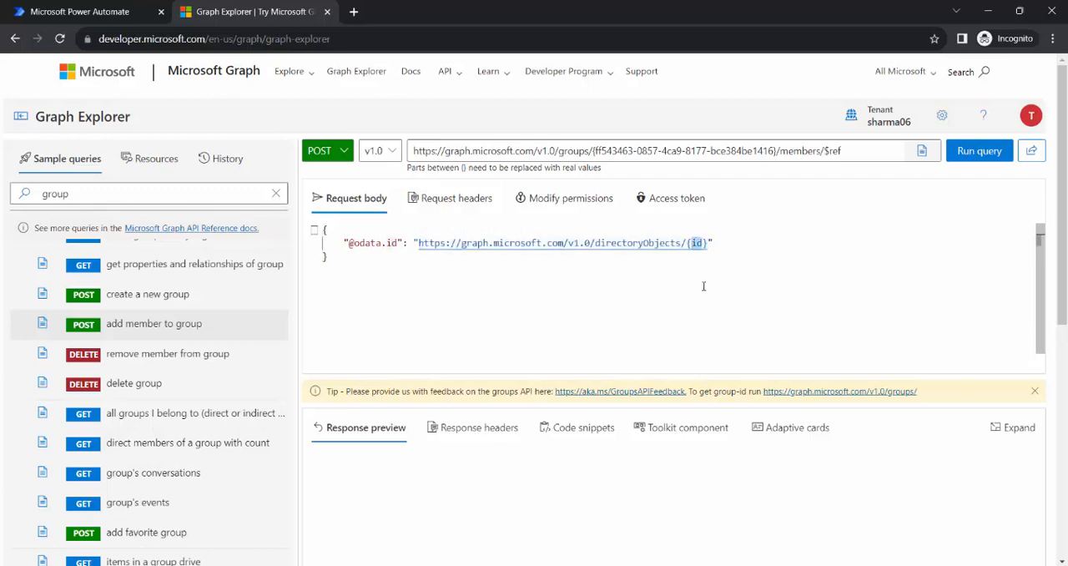
key(ctrl+v)
click(980, 151)
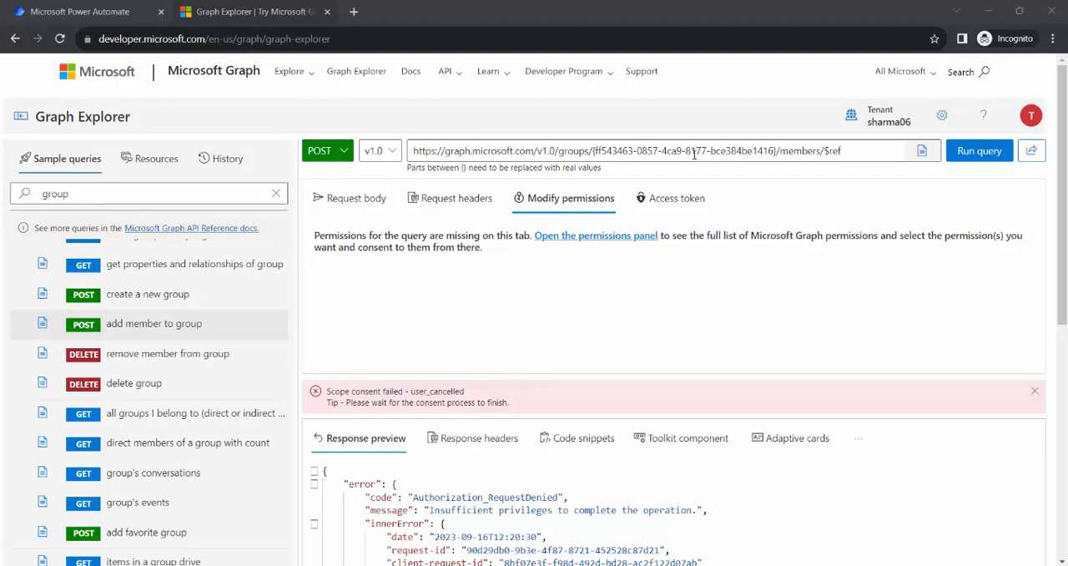
Switch to the Microsoft 365 admin center and open the details of the SG-PP security group.
mouse_move(301, 565)
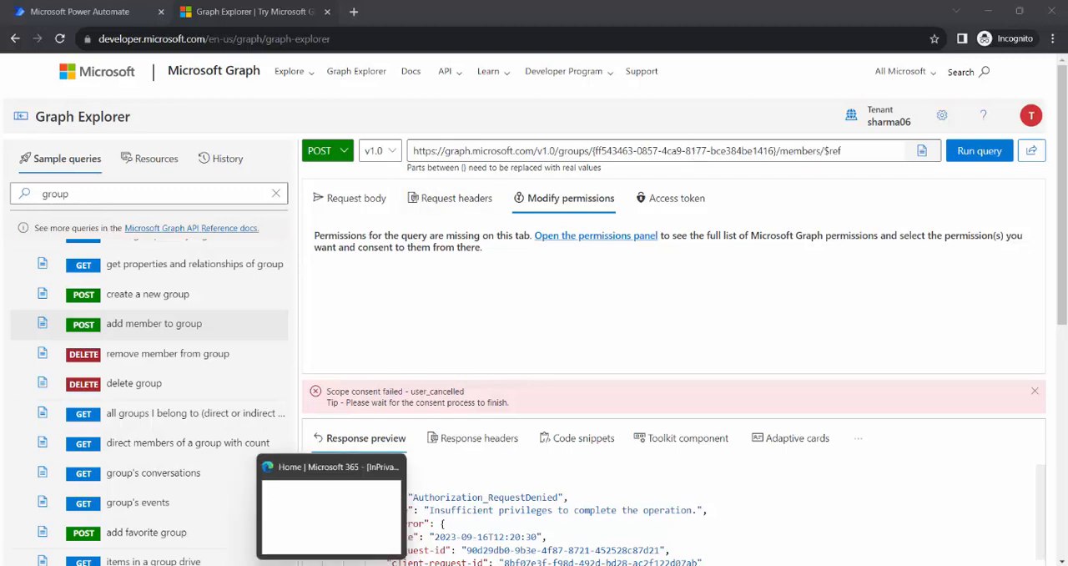
click(285, 539)
click(79, 11)
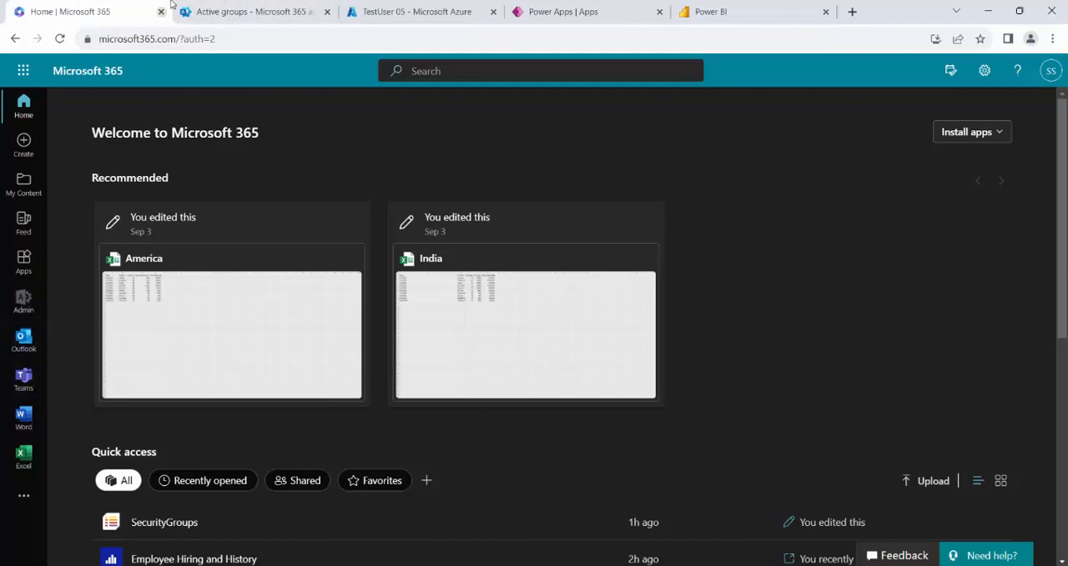
click(397, 7)
click(259, 11)
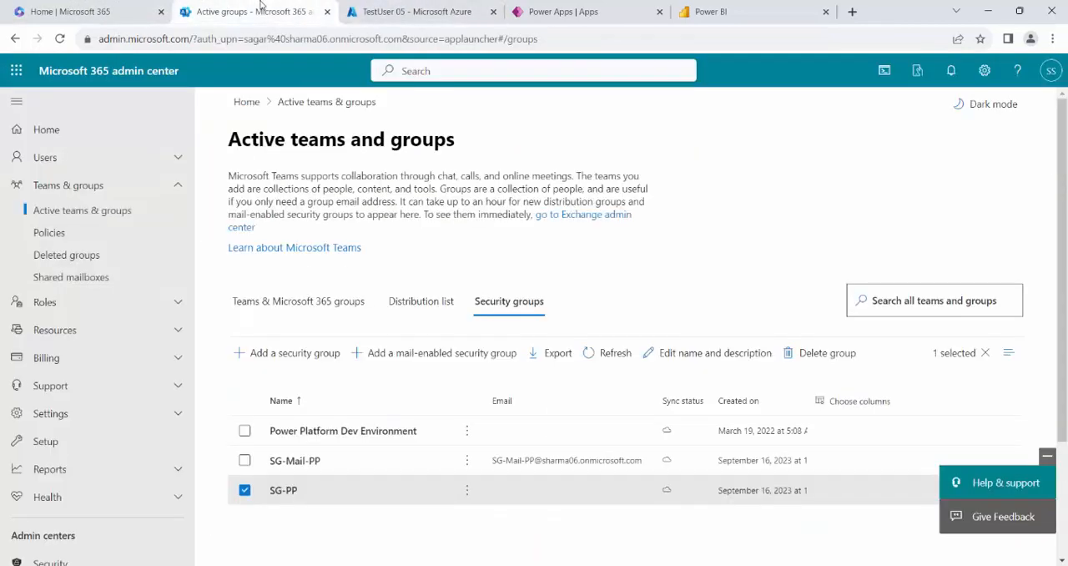
click(283, 493)
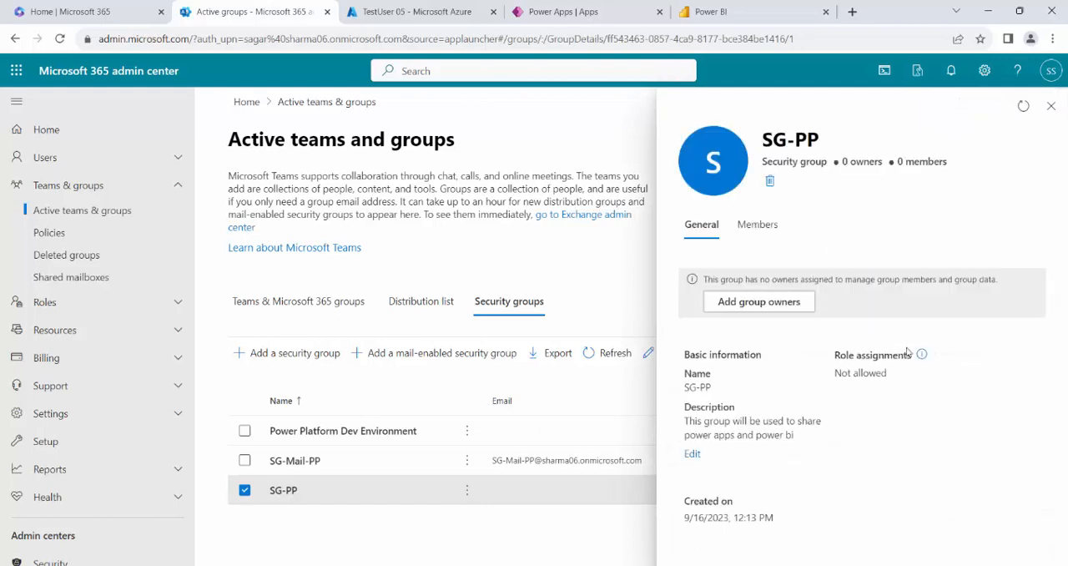
Add TestUser02 as an owner of the SG-PP group and close the group details.
click(764, 306)
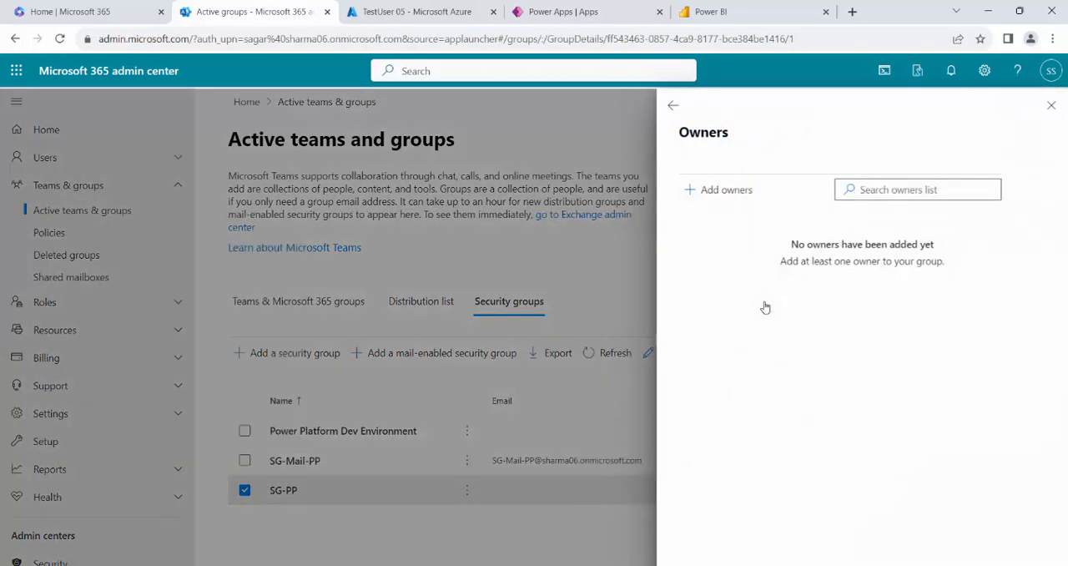
click(727, 190)
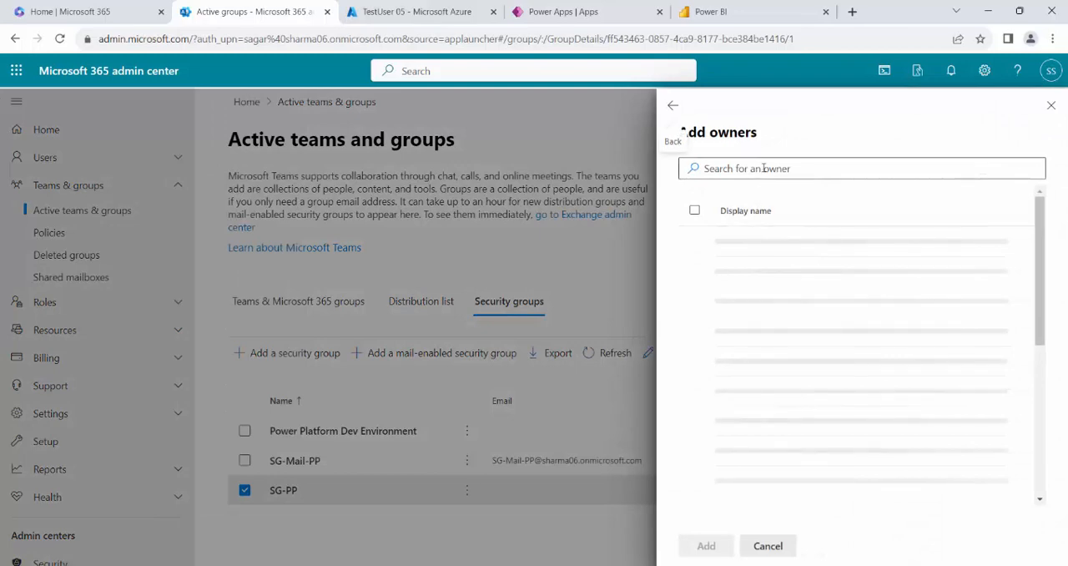
text(testuser02)
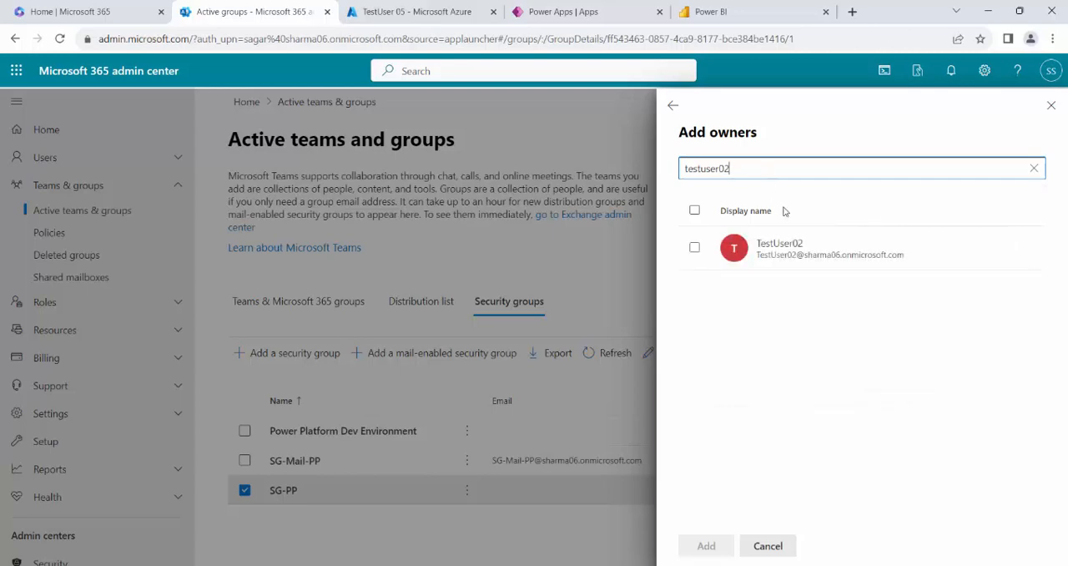
click(693, 249)
click(706, 546)
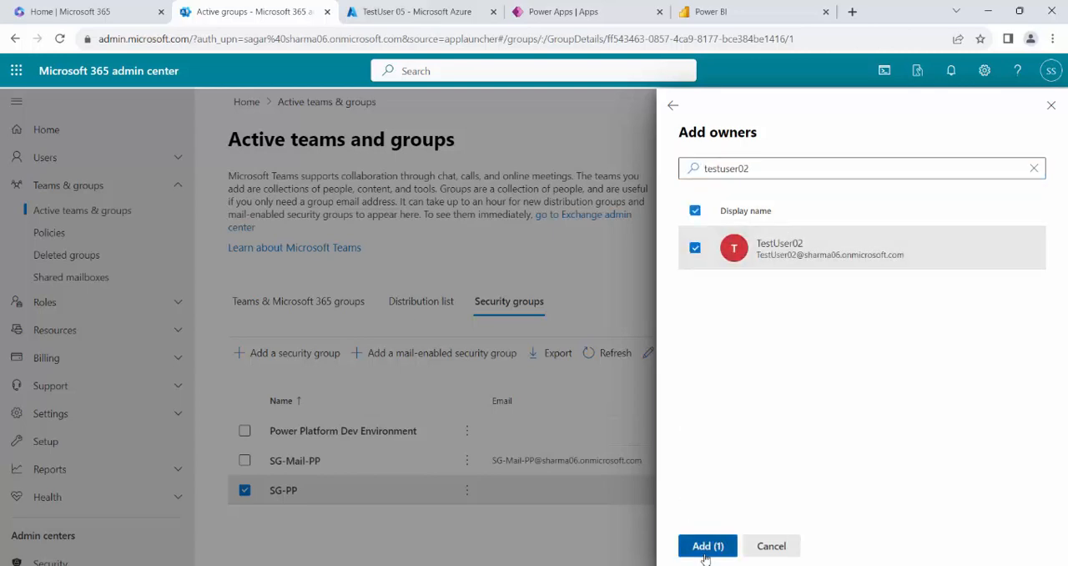
click(1052, 105)
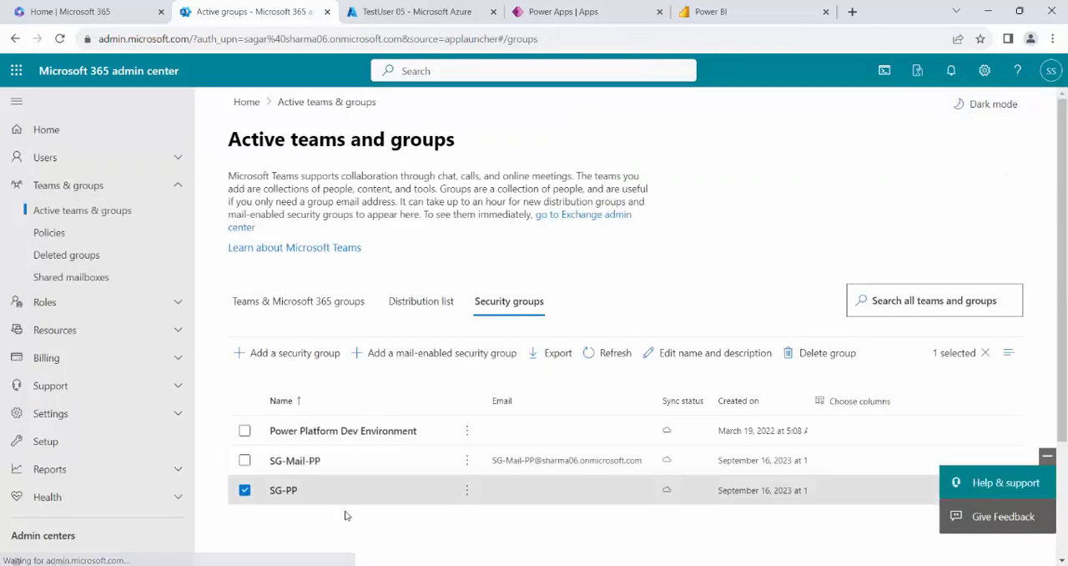
Switch back to Graph Explorer and rerun the add-member request for the SG-PP group.
mouse_move(345, 564)
click(374, 501)
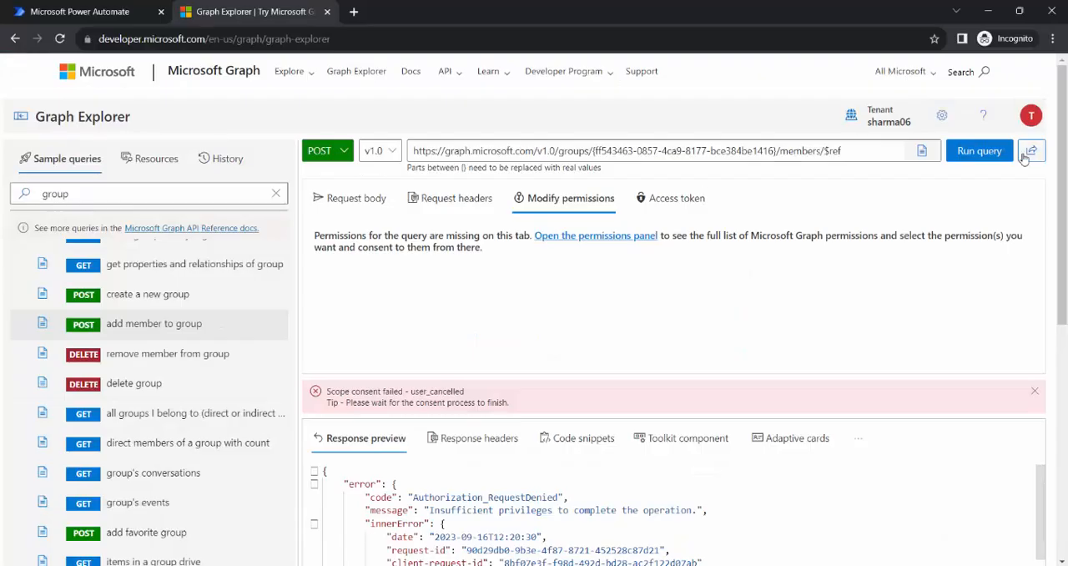
click(976, 151)
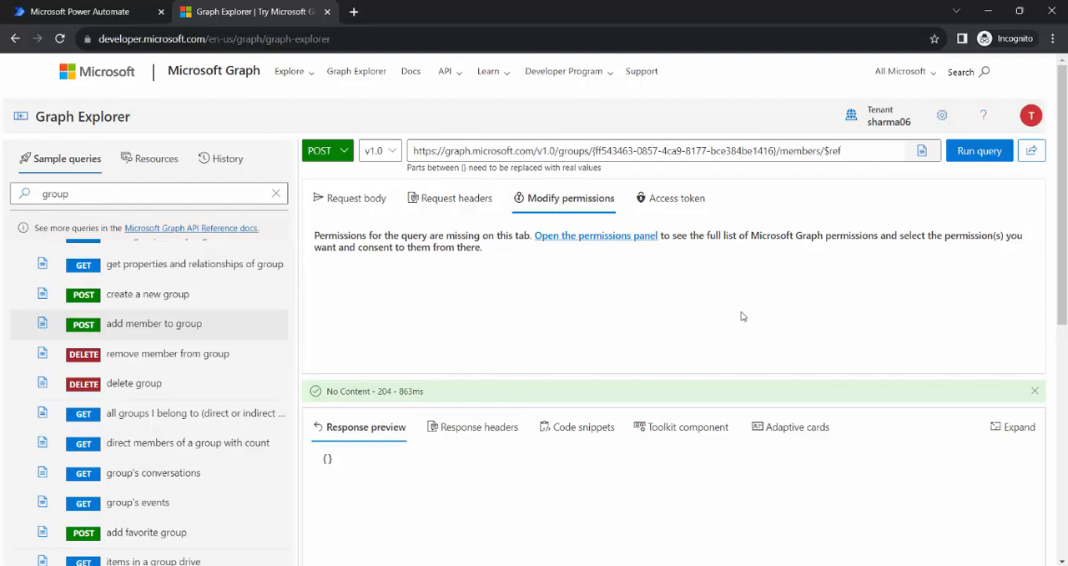
Check SG-PP's owners and members in the Microsoft 365 admin center, reload the page to recheck them, and return to Graph Explorer.
key(alt+Tab)
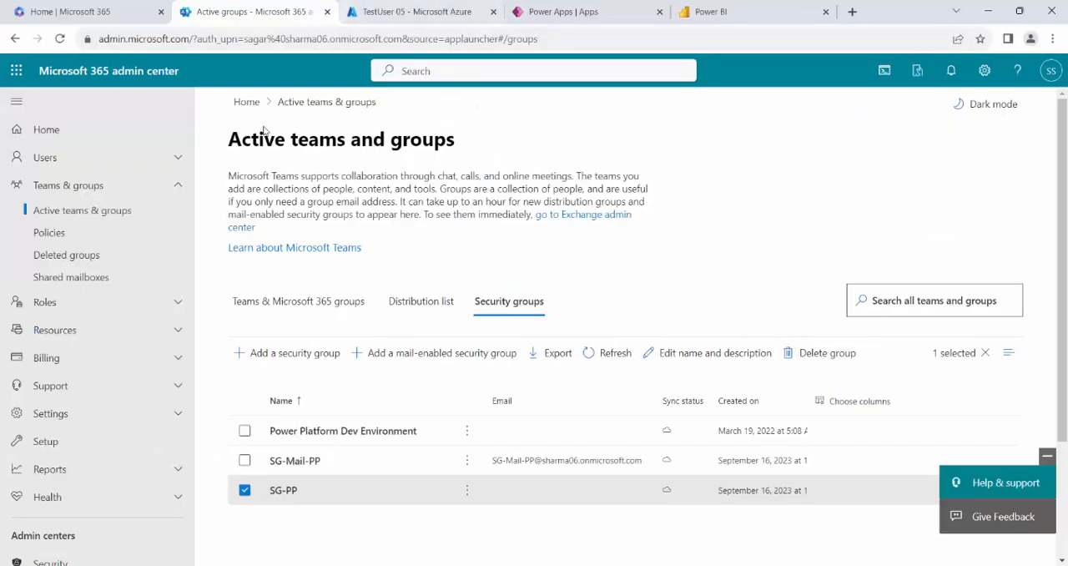
scroll(544, 303, down, 1)
click(284, 421)
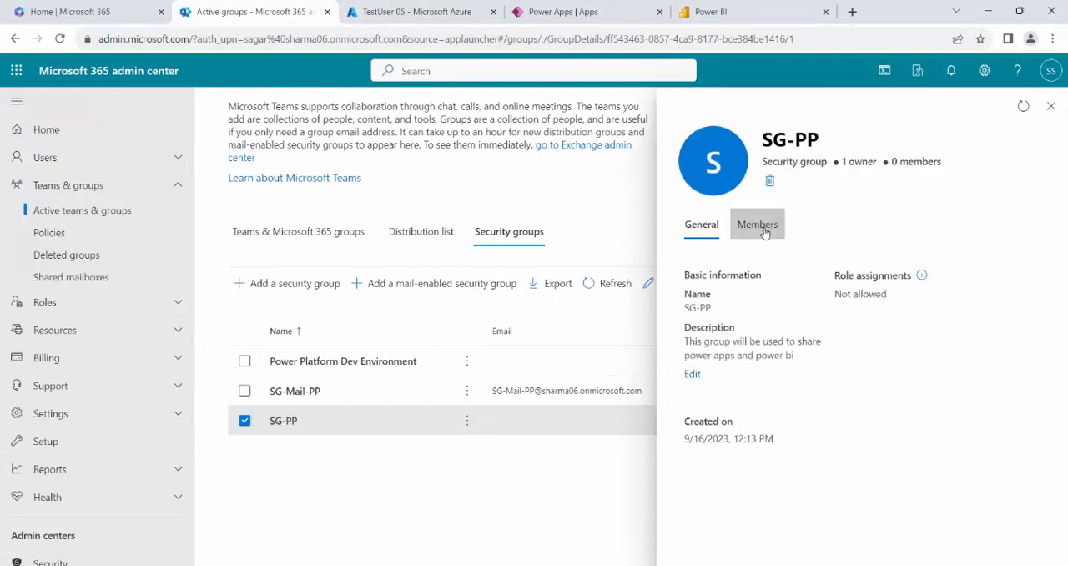
click(761, 226)
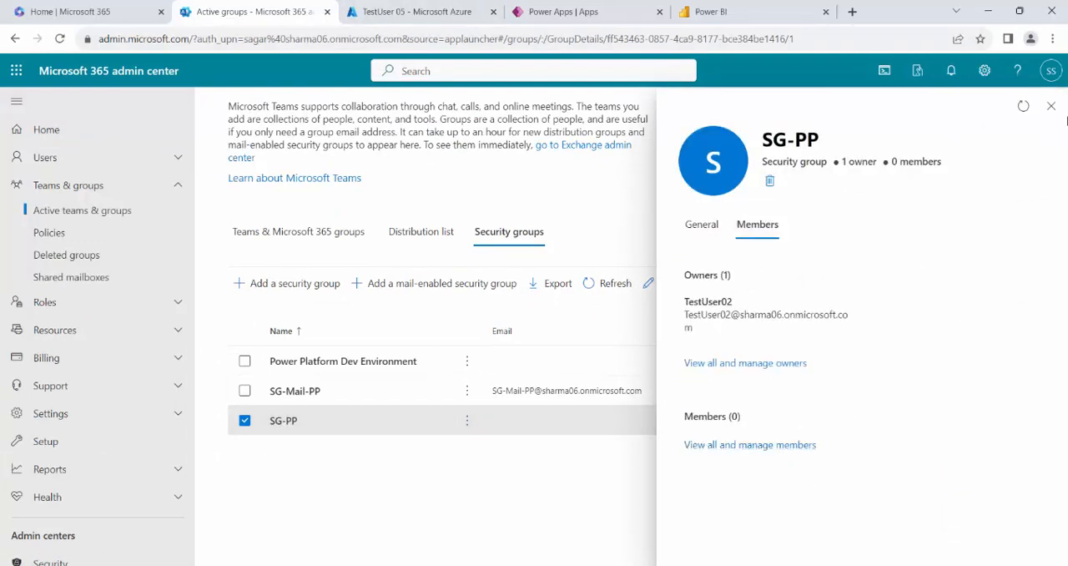
click(537, 39)
key(Return)
click(772, 232)
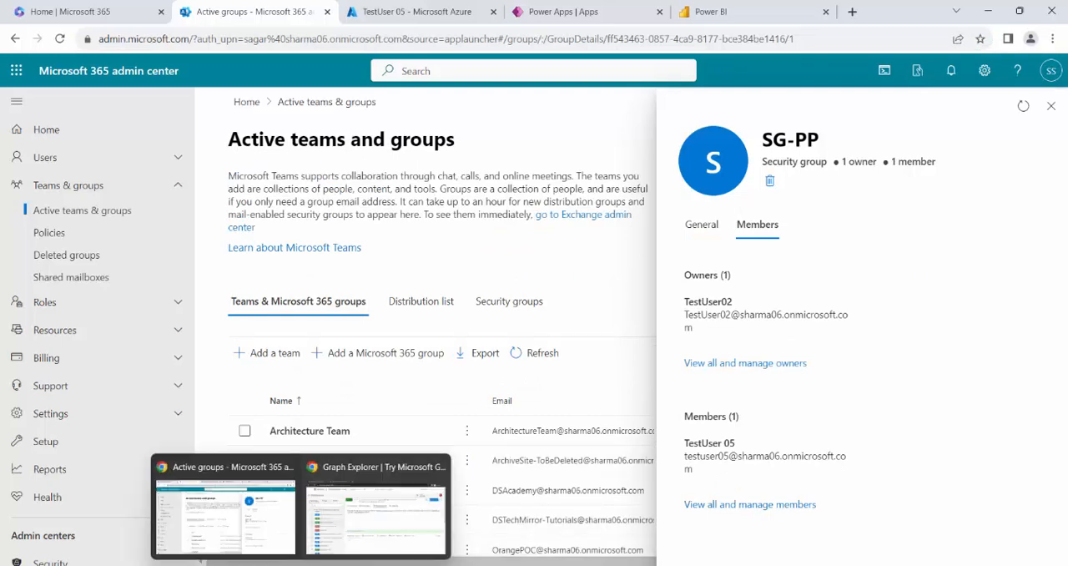
click(342, 551)
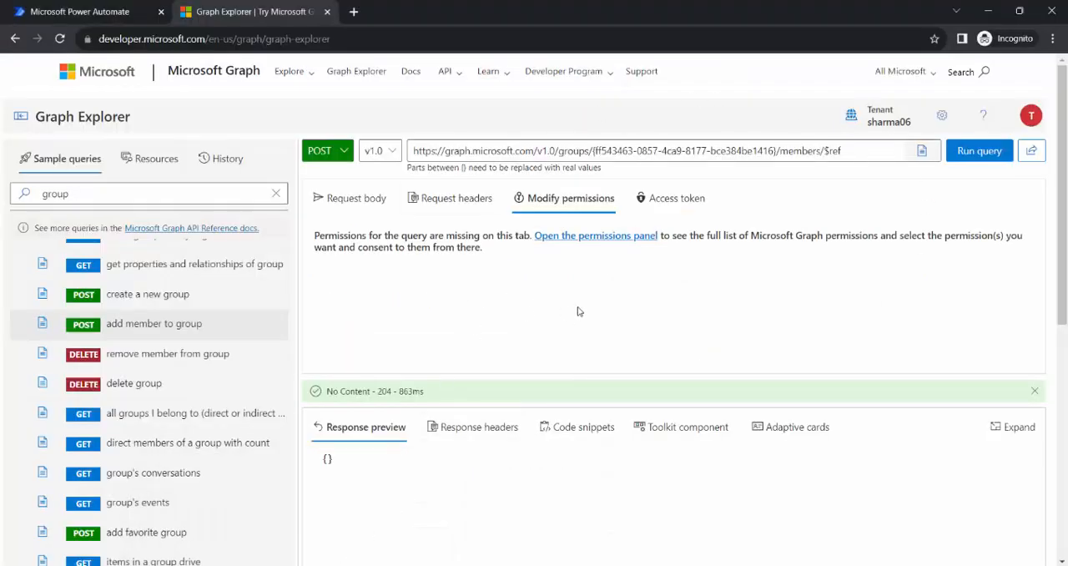
Review the add-member request's headers and body, and close the SG-PP group details in the Microsoft 365 admin center.
click(461, 200)
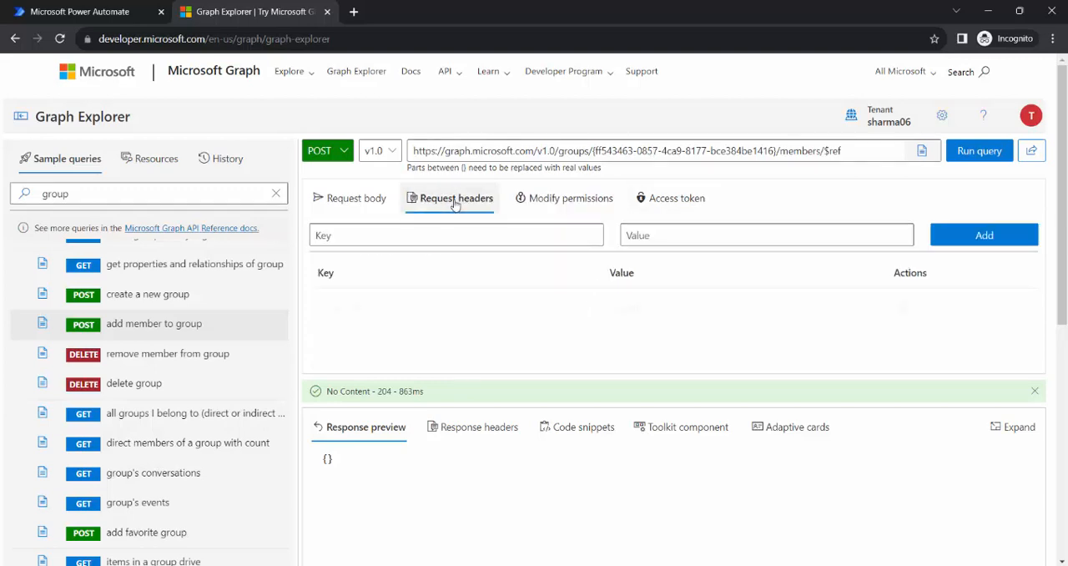
click(352, 199)
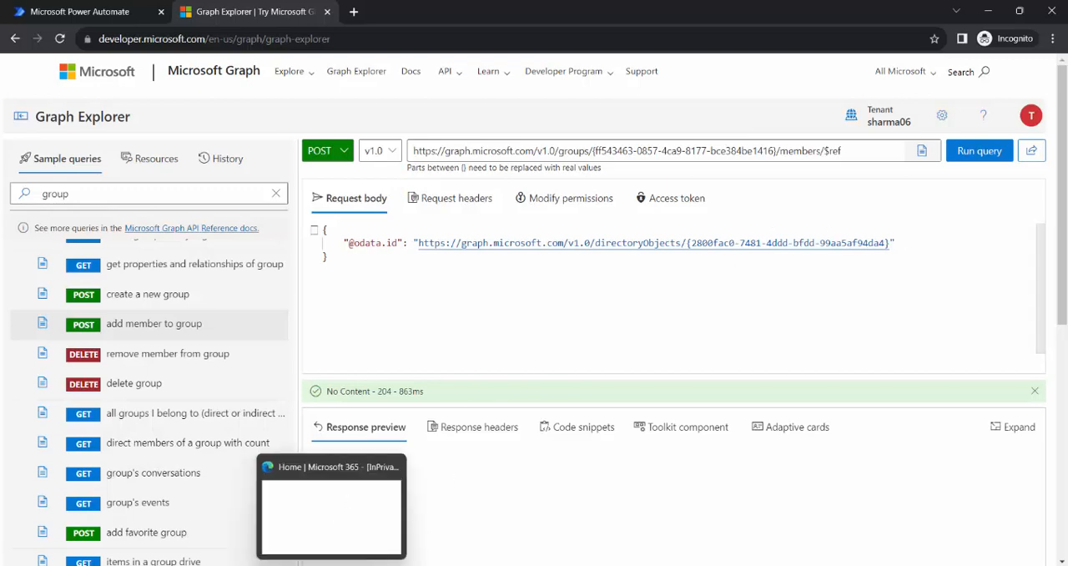
mouse_move(301, 565)
click(269, 543)
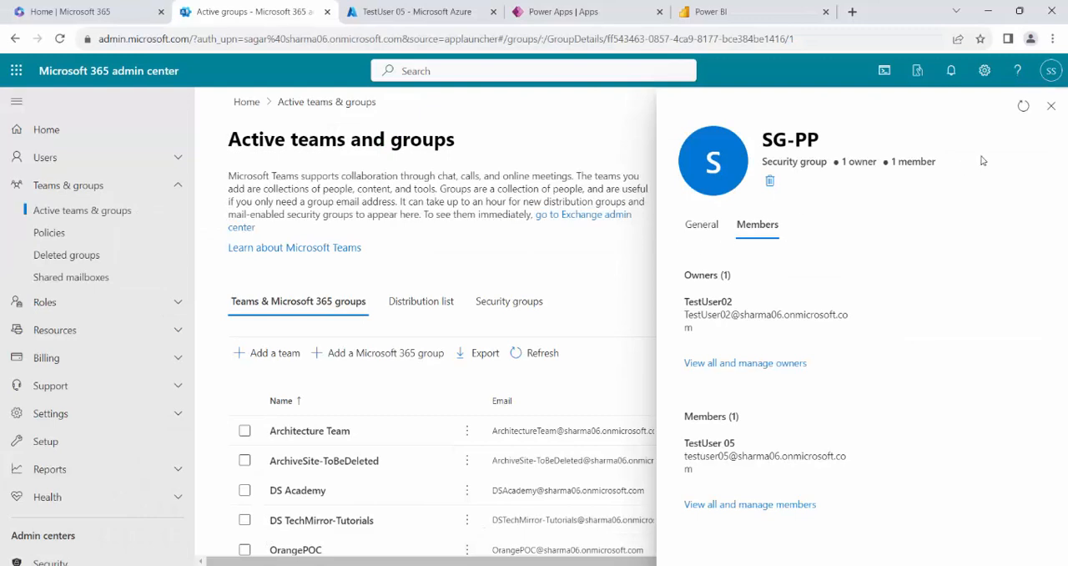
click(1051, 106)
Switch to the Azure portal and check which groups TestUser 05 belongs to.
click(417, 12)
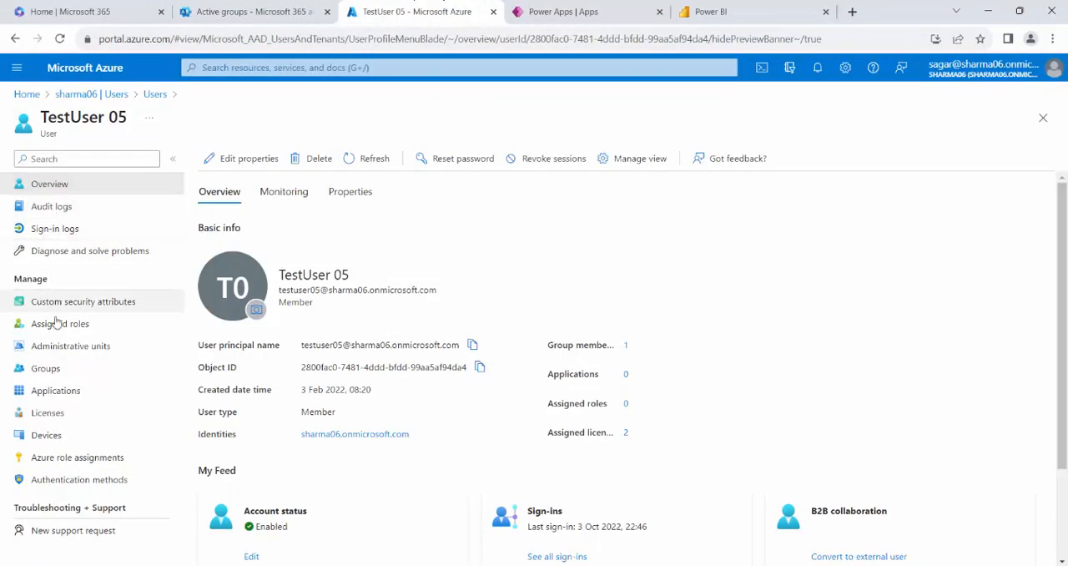
click(50, 371)
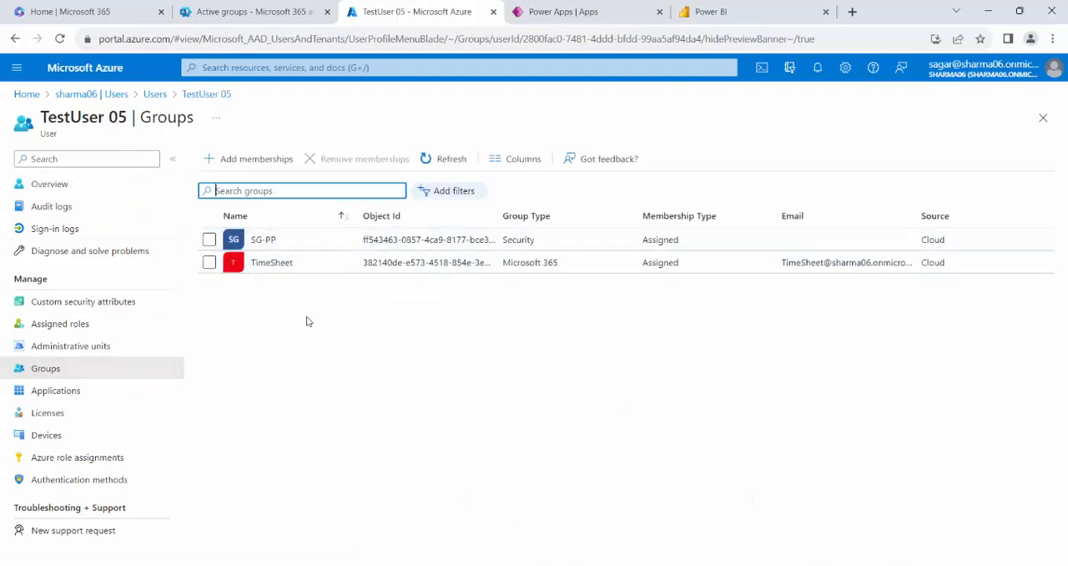
click(55, 376)
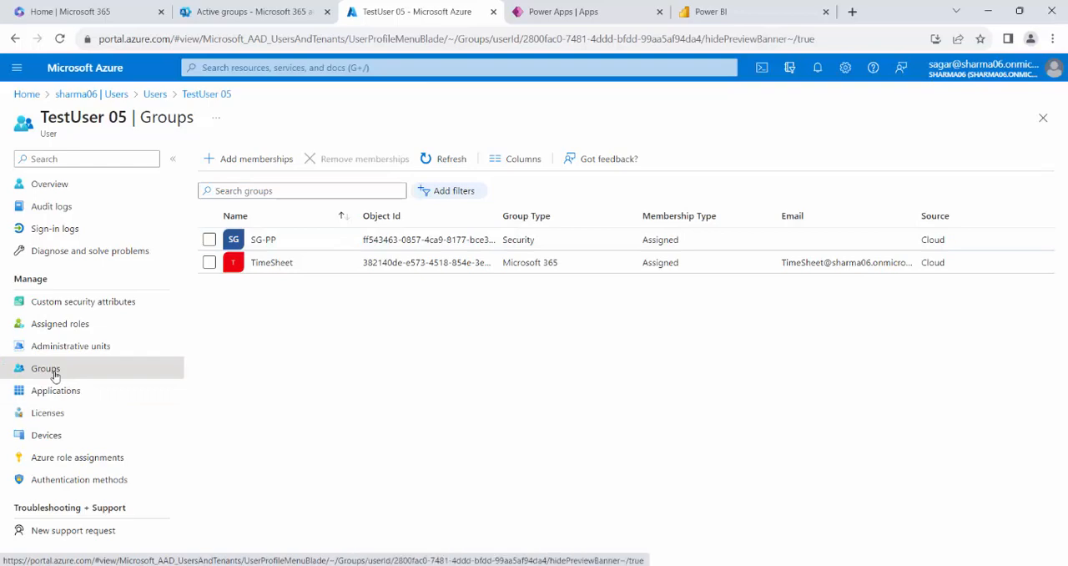
Open the SG-Mail-PP group from the tenant's list of all groups and copy its object ID.
click(86, 96)
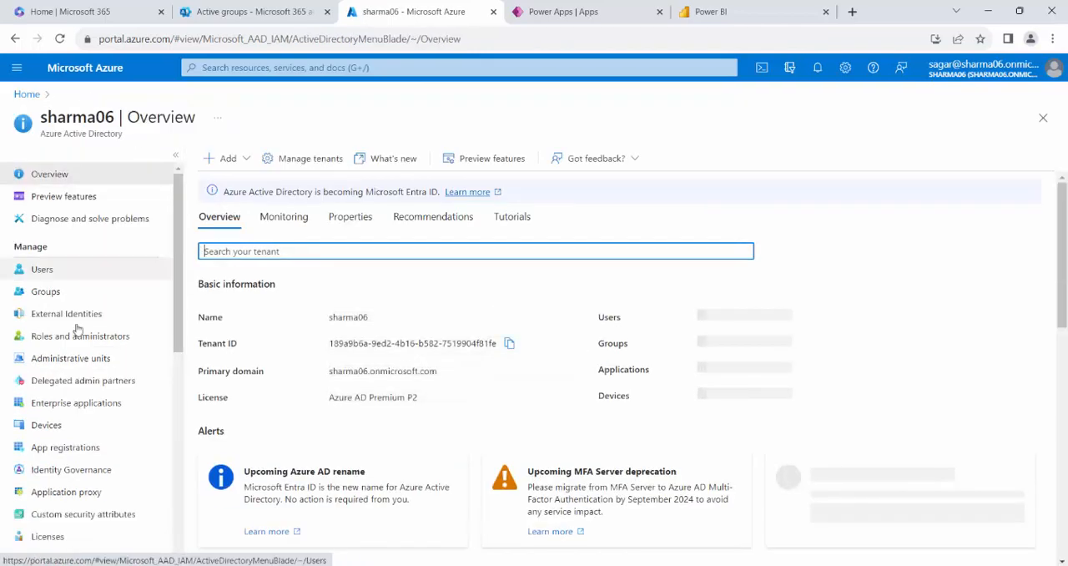
click(45, 291)
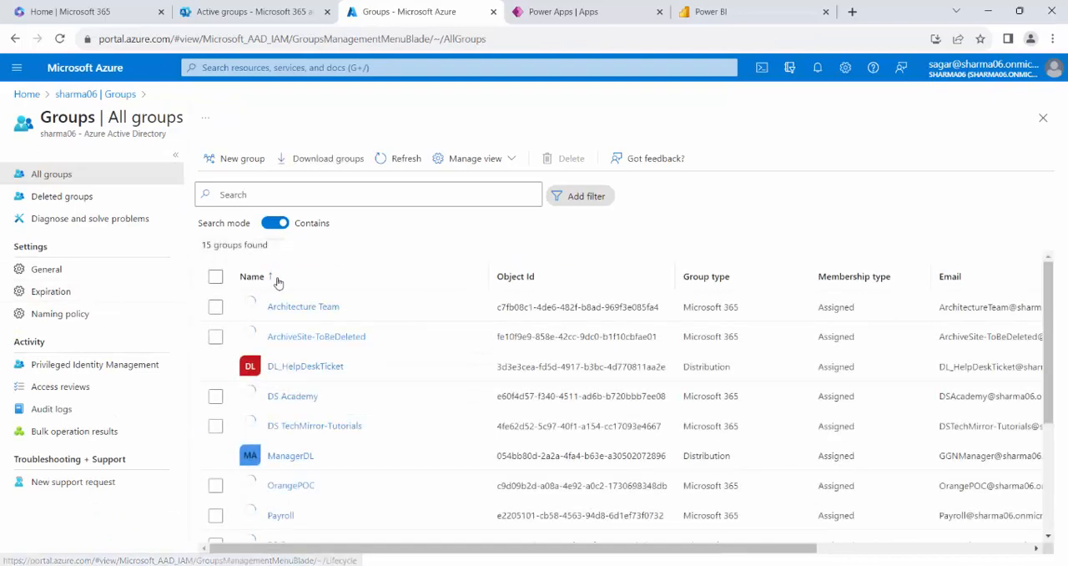
scroll(365, 417, down, 3)
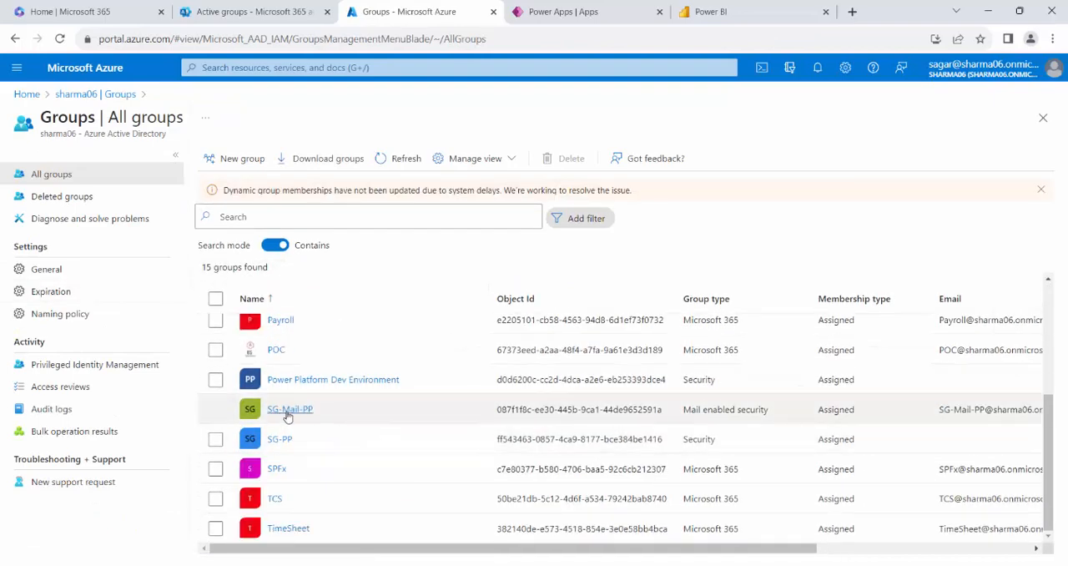
click(290, 409)
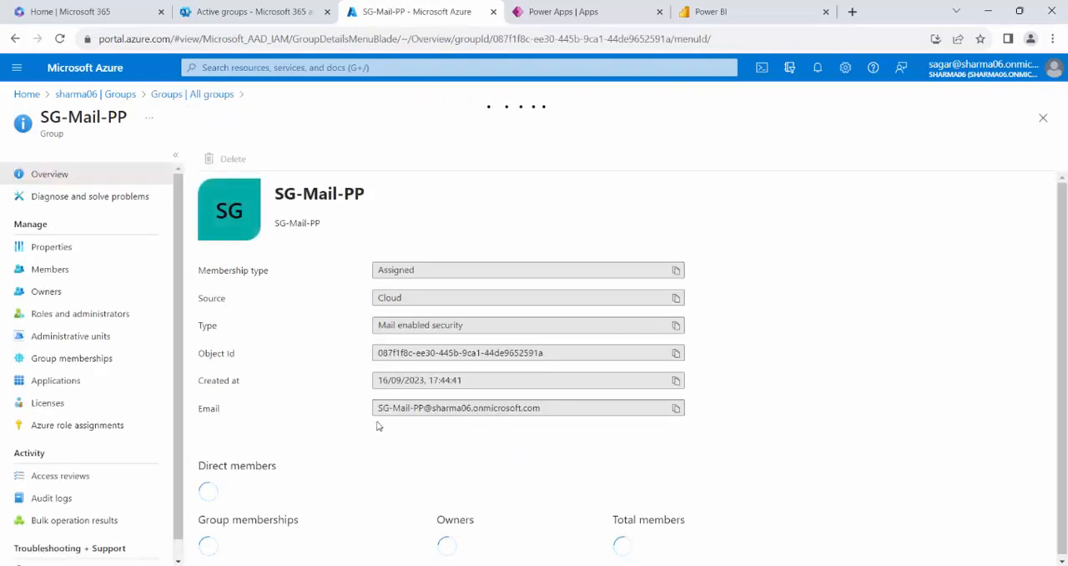
click(676, 352)
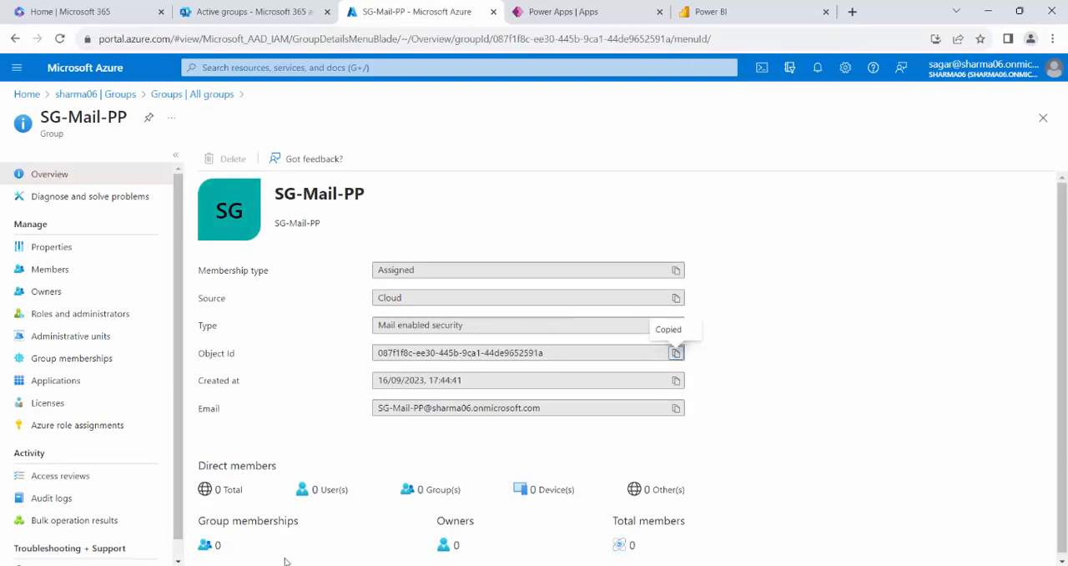
Switch to Graph Explorer and replace the group ID in the add-member request URL with SG-Mail-PP's object ID.
key(alt+Tab)
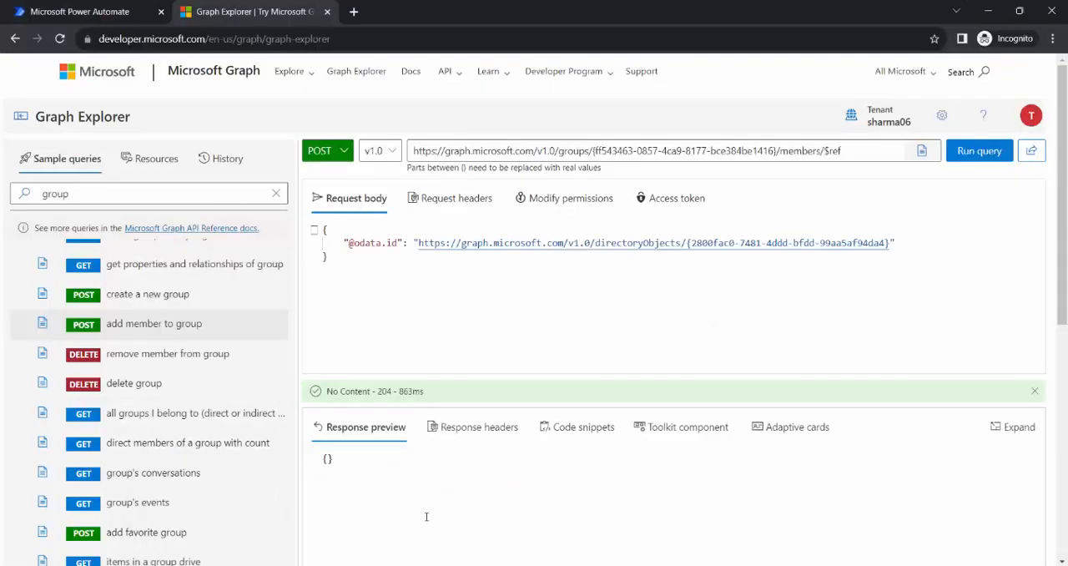
double_click(597, 151)
drag(651, 154, 771, 151)
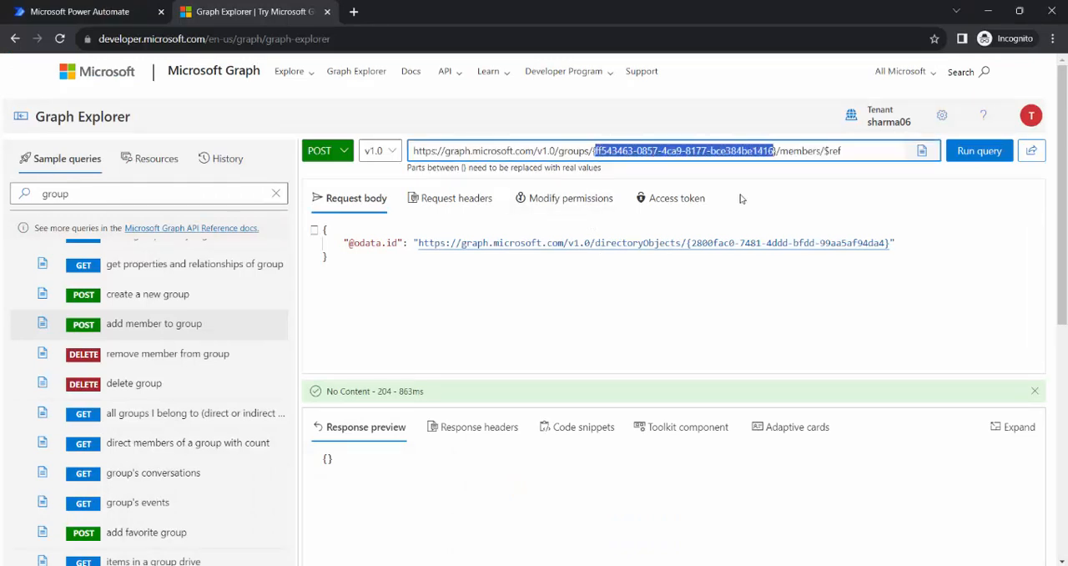
key(ctrl+v)
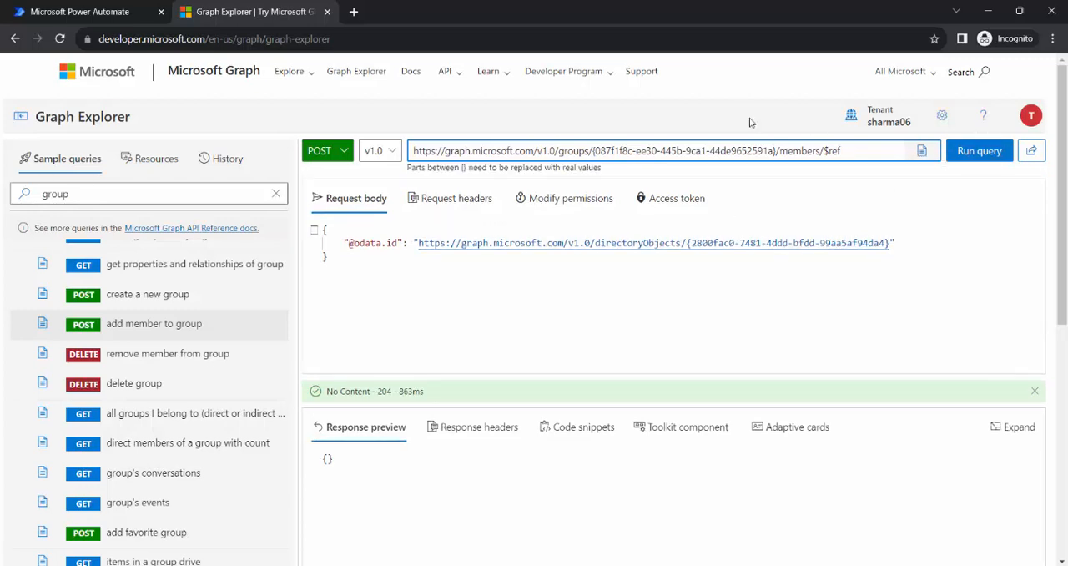
Switch to the Microsoft 365 admin center and check the owners and members of the SG-Mail-PP security group.
mouse_move(340, 560)
click(258, 525)
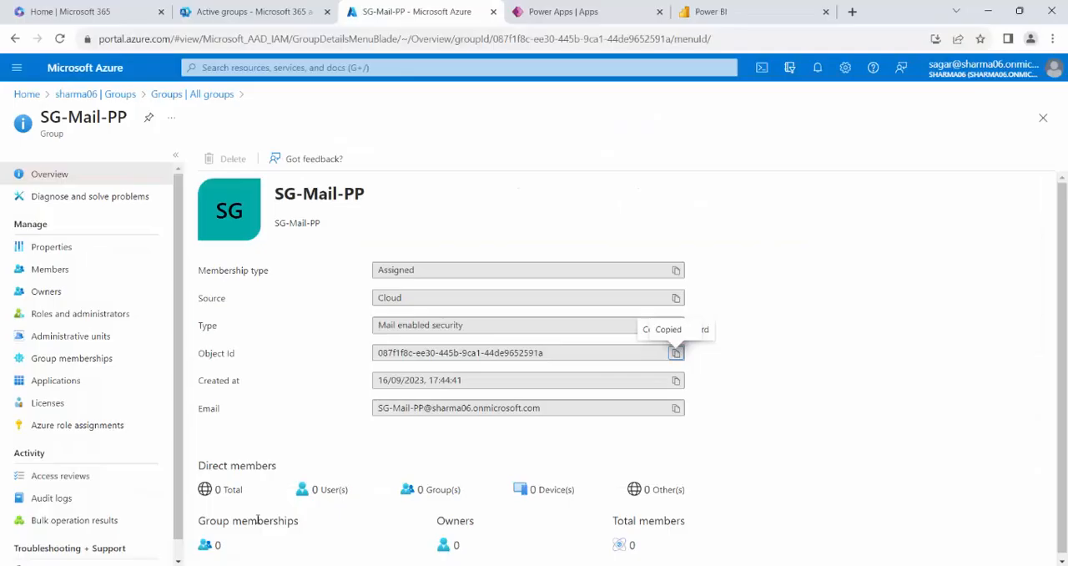
click(208, 6)
scroll(369, 375, down, 5)
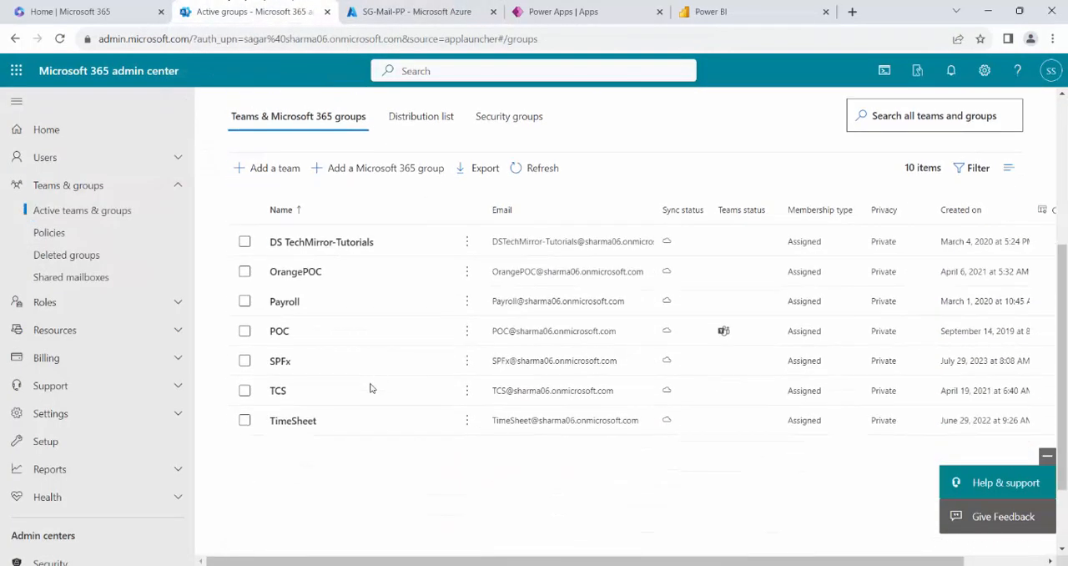
scroll(296, 376, up, 2)
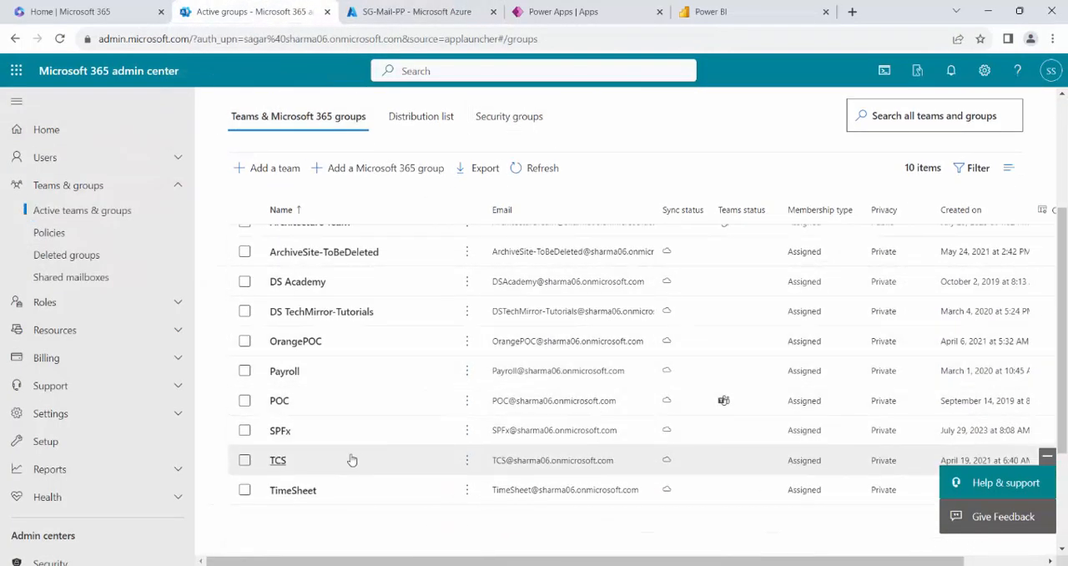
scroll(340, 455, up, 4)
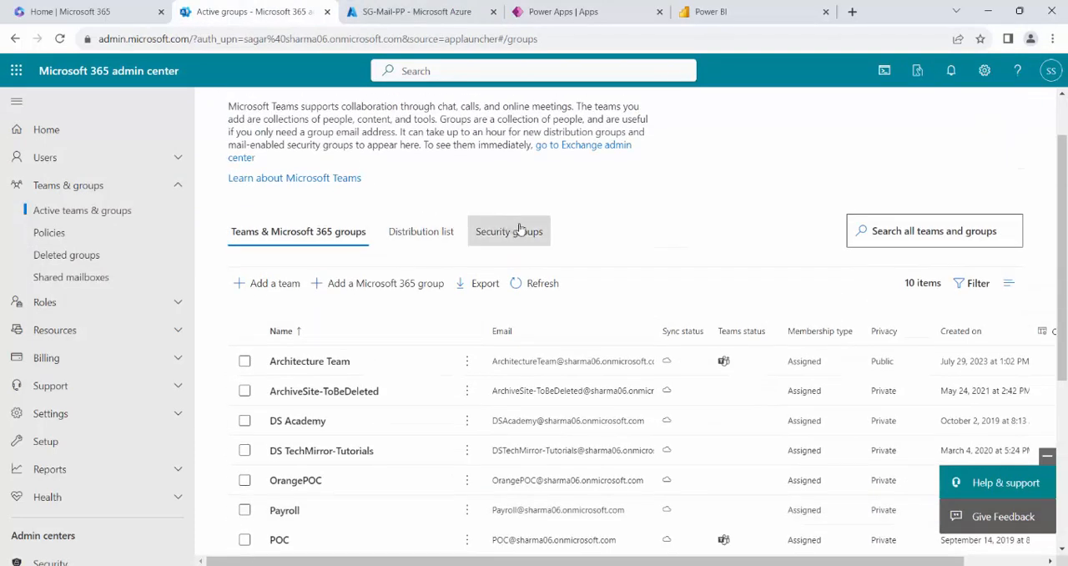
click(512, 227)
scroll(381, 362, down, 2)
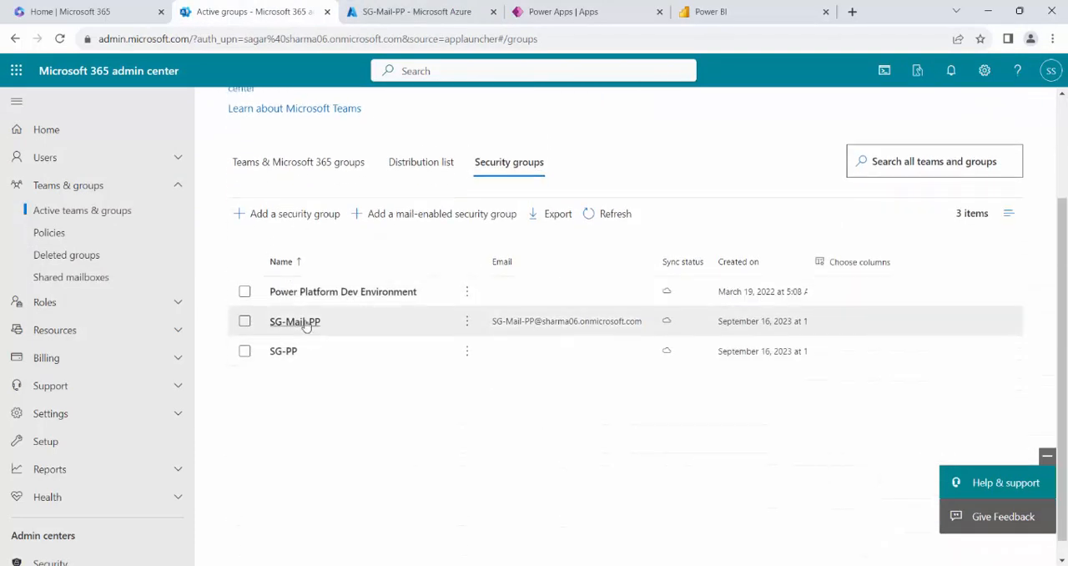
click(301, 322)
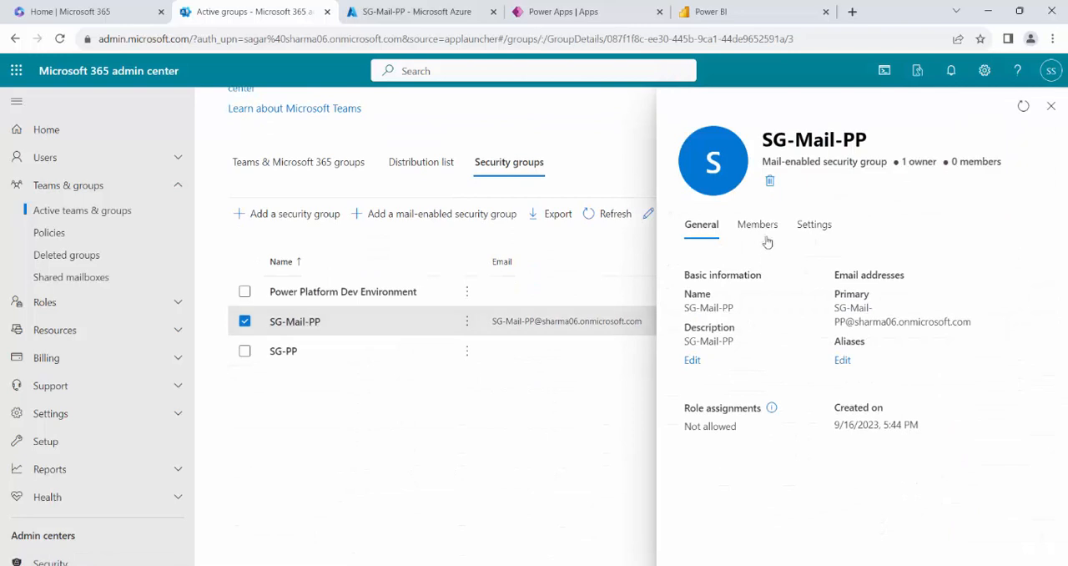
click(756, 238)
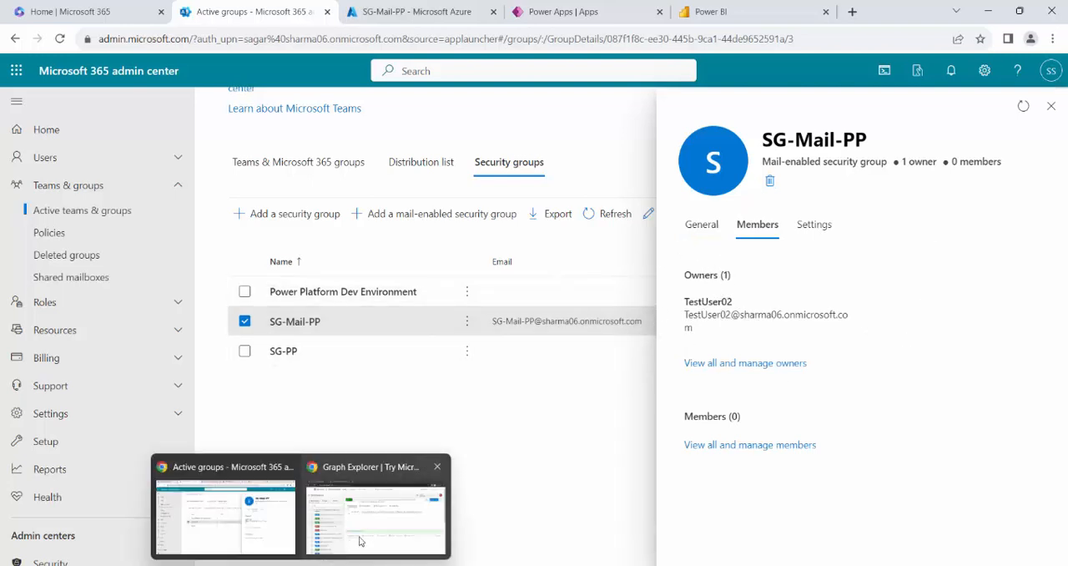
Return to Graph Explorer and run the add-member request against the SG-Mail-PP group.
click(380, 513)
click(979, 152)
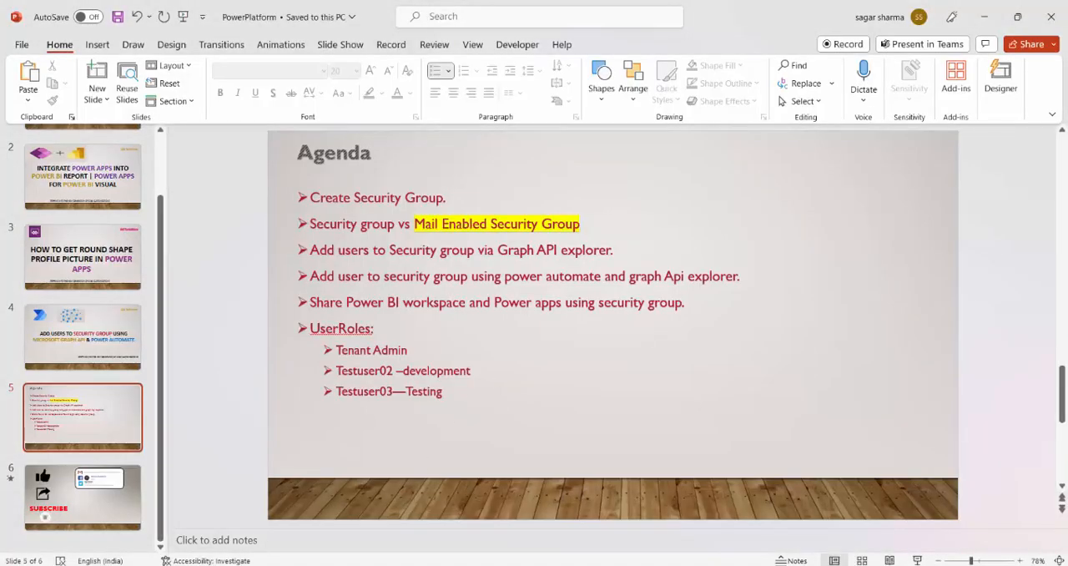
click(375, 501)
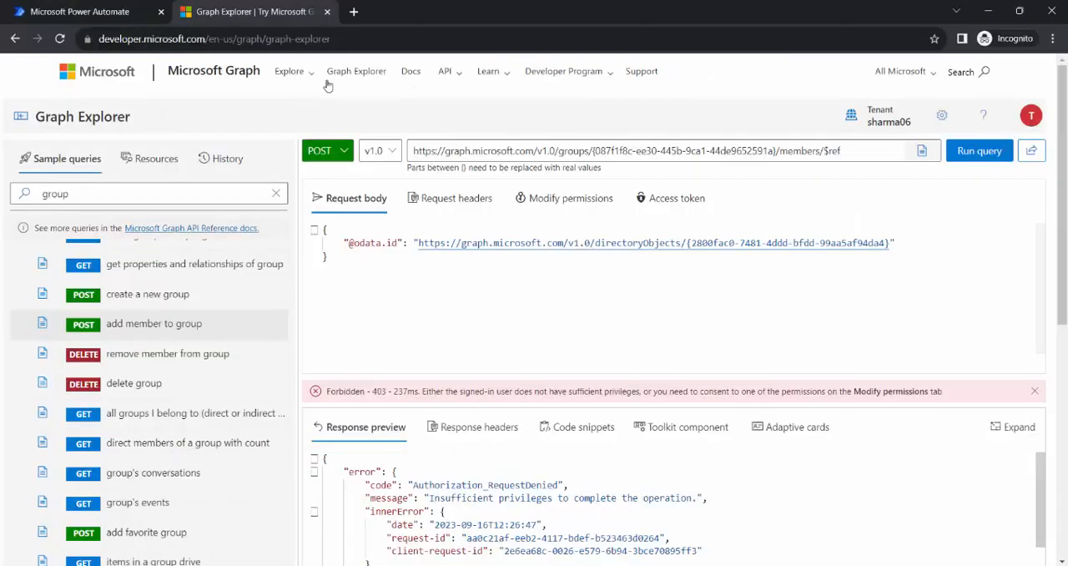
Check the shared flows in Power Automate and open the POC site's SecurityGroups list in a separate browser tab.
click(97, 10)
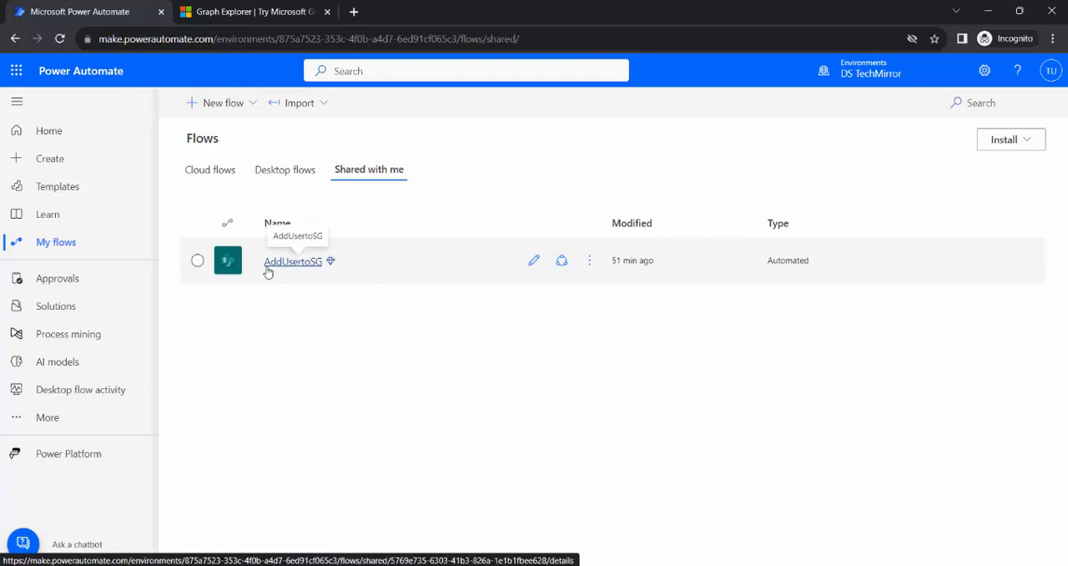
click(354, 12)
text(security)
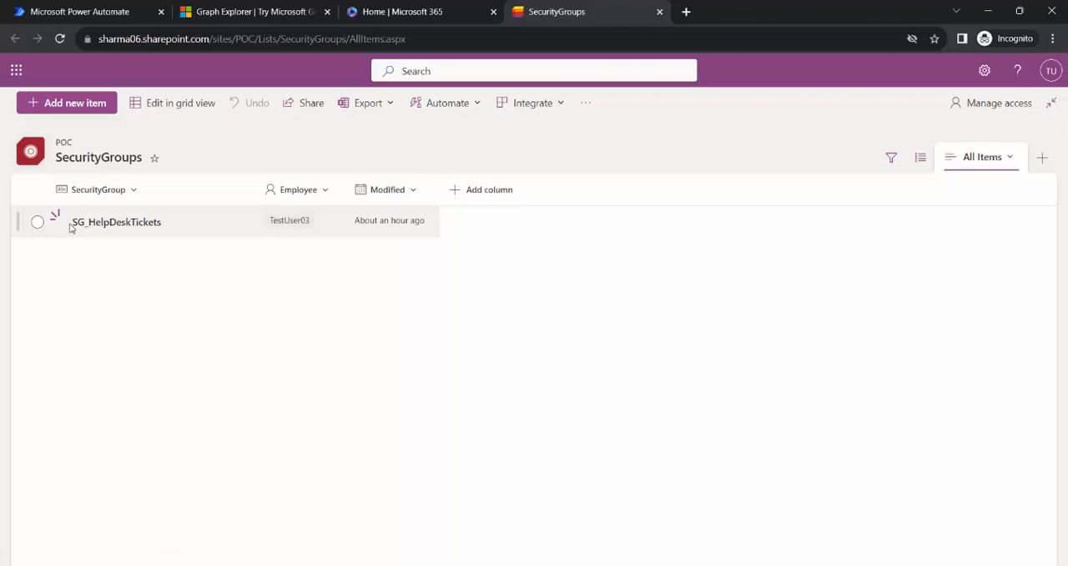
Return to Power Automate and start an automated cloud flow named Demo-AddMembersToSG.
click(71, 10)
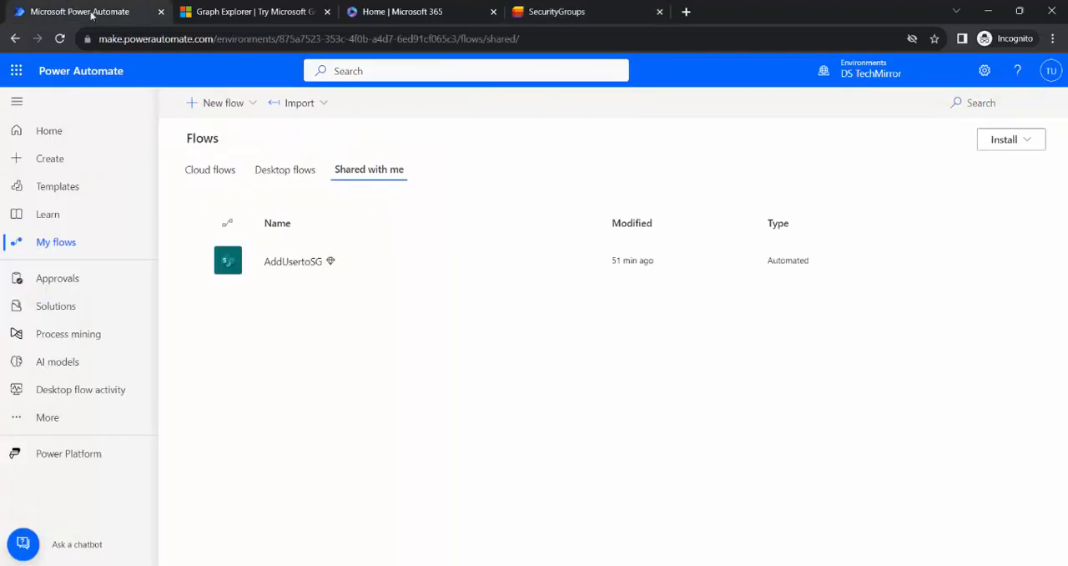
right_click(100, 18)
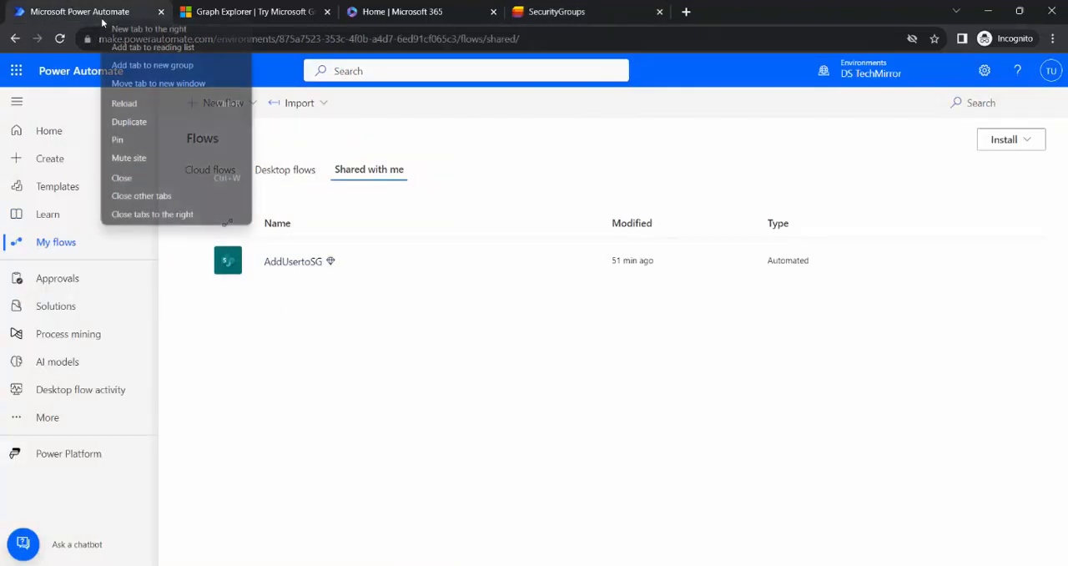
click(449, 150)
click(225, 103)
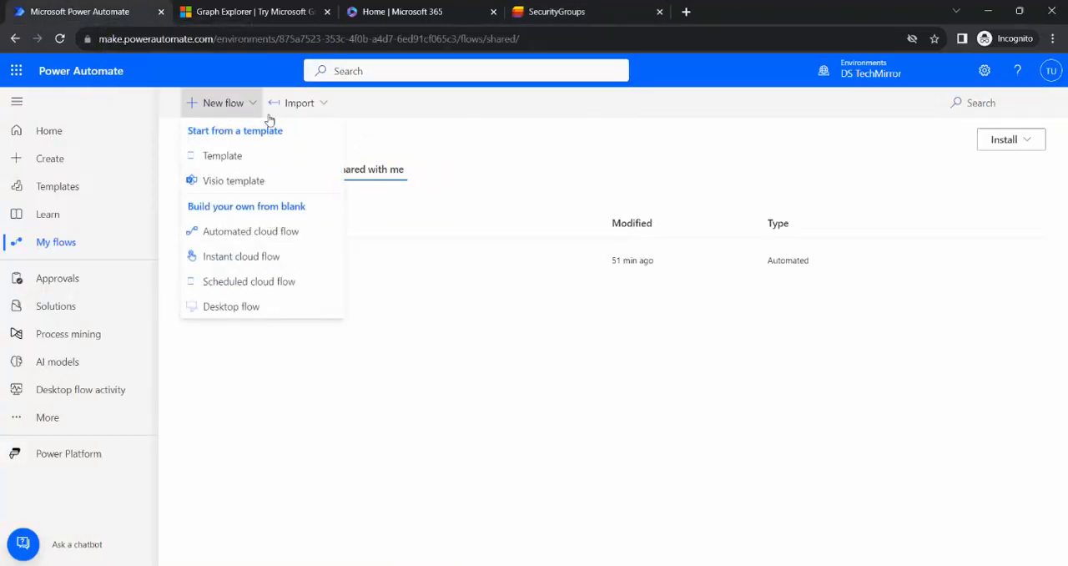
click(227, 231)
text(Demo-AddMembersToSG)
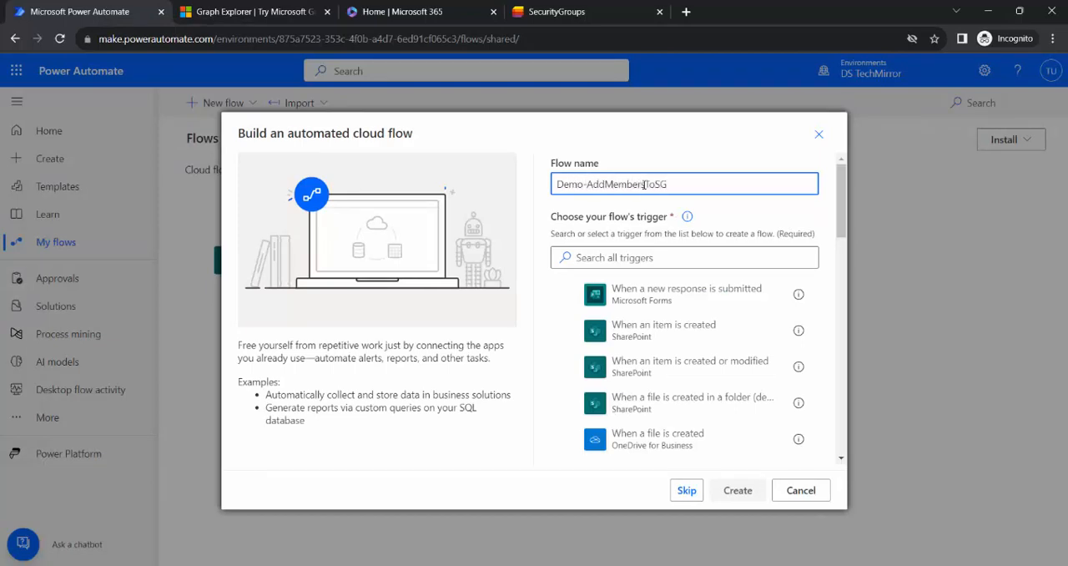
Search the triggers for sharepoint, choose When an item is created or modified, and create the flow.
scroll(659, 331, down, 3)
scroll(668, 350, down, 1)
scroll(670, 358, down, 3)
scroll(670, 333, up, 8)
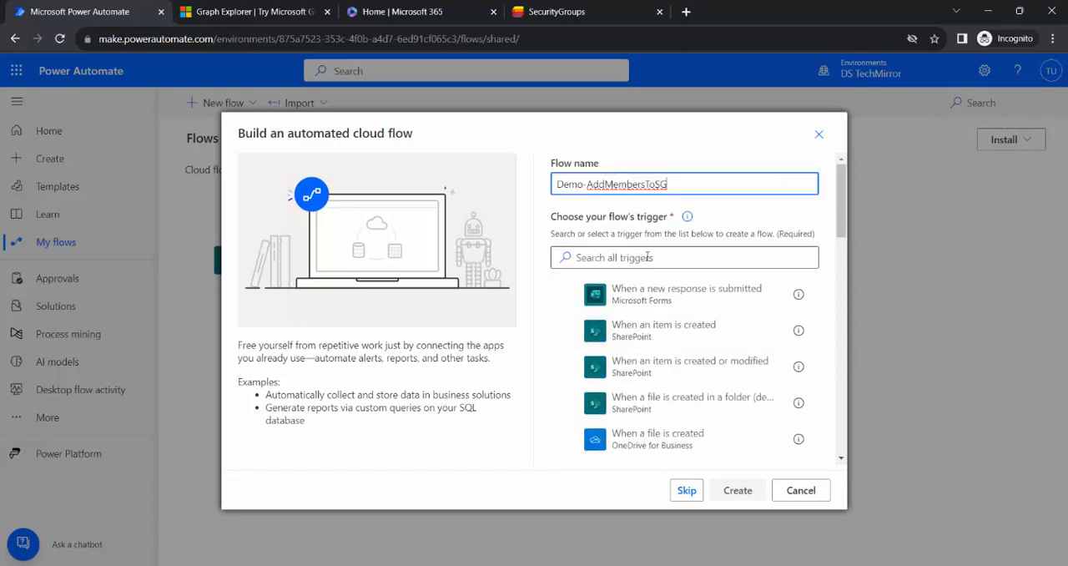
click(647, 257)
text(sharepoint)
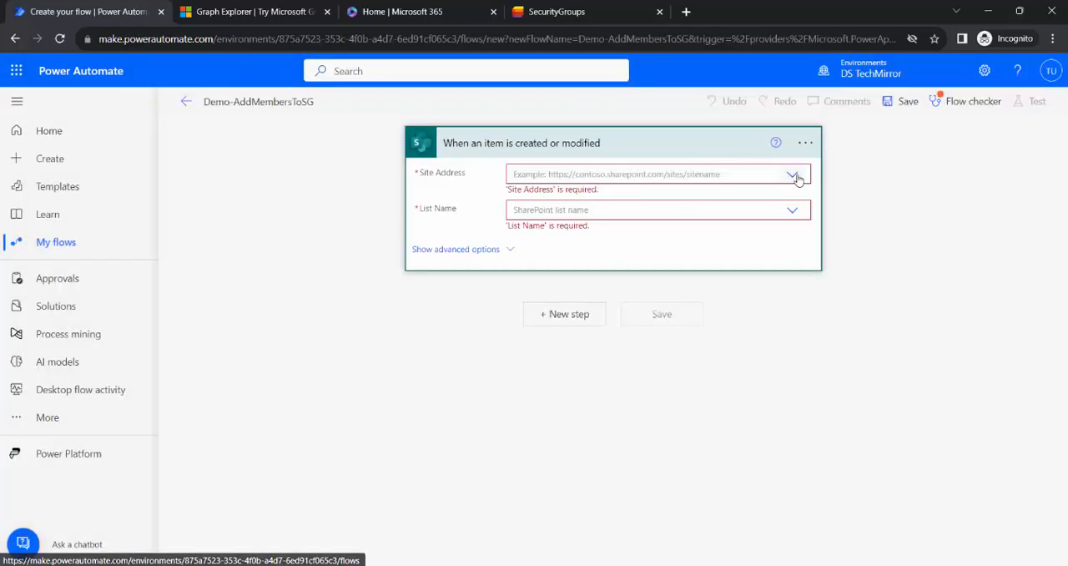
Set the trigger's site address to the POC site and its list name to SecurityGroups.
click(797, 175)
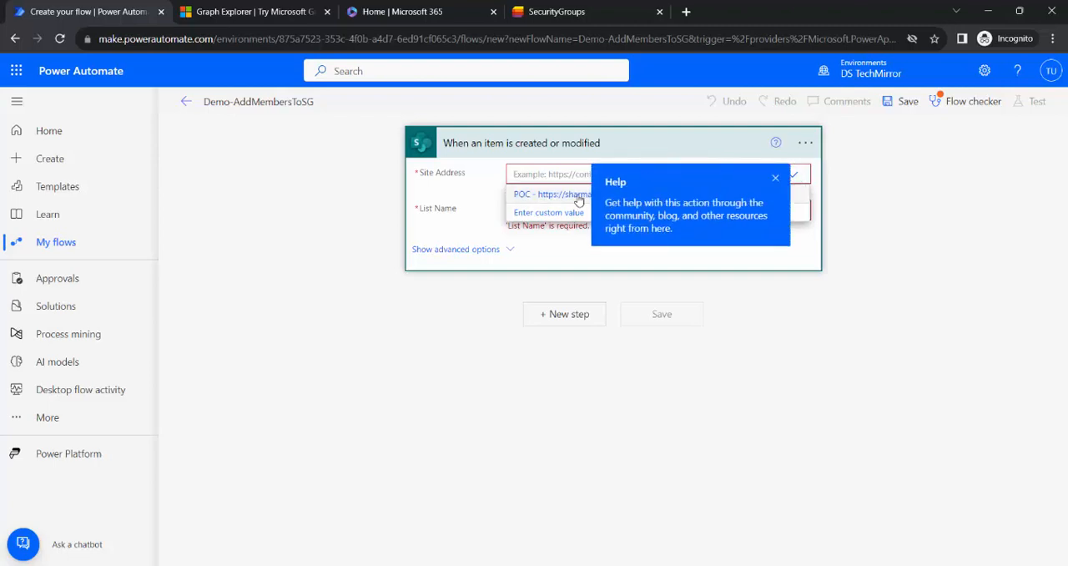
click(581, 197)
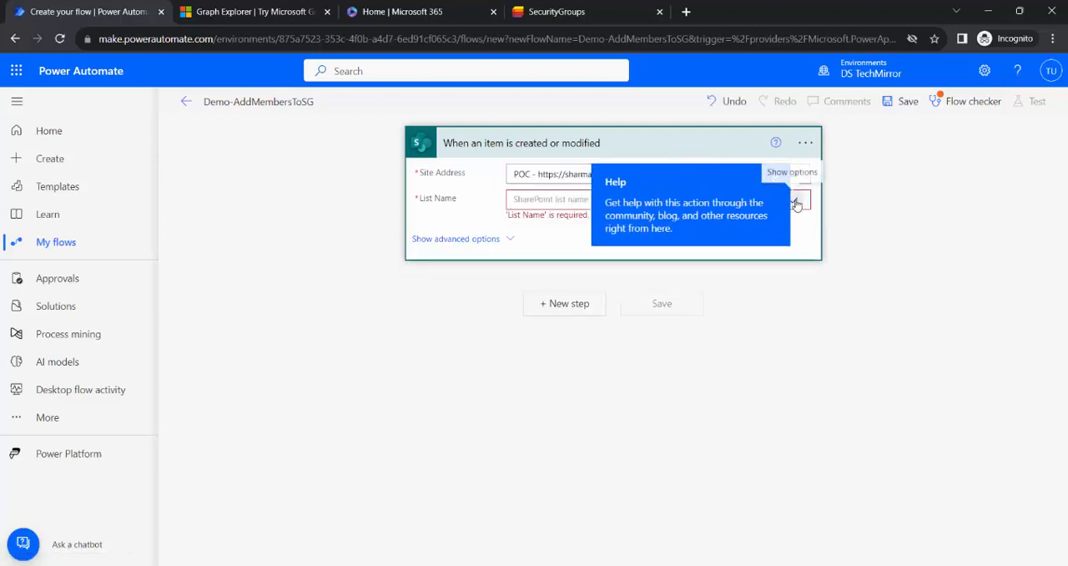
click(543, 205)
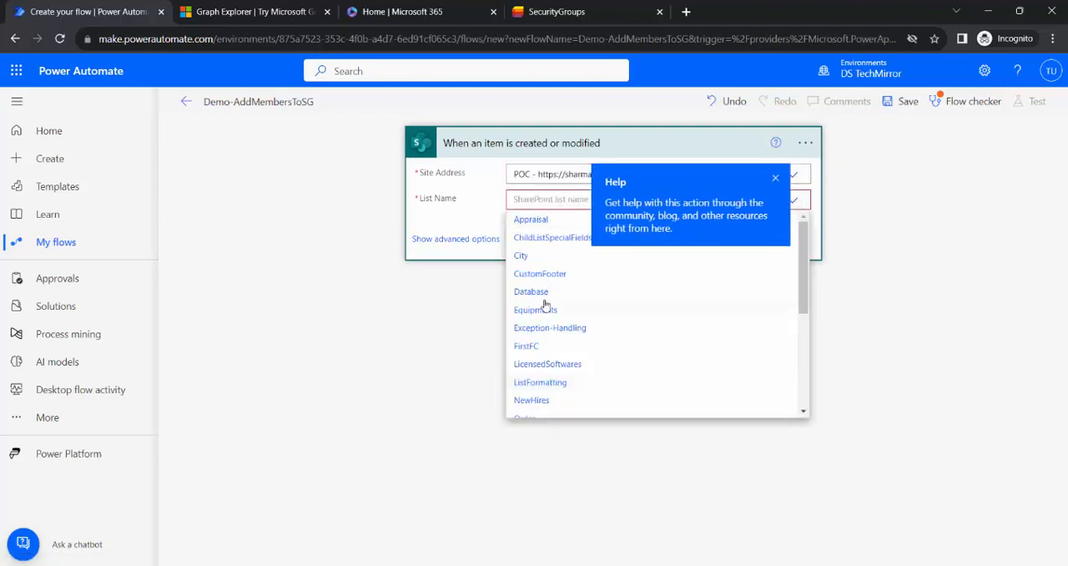
scroll(546, 307, down, 5)
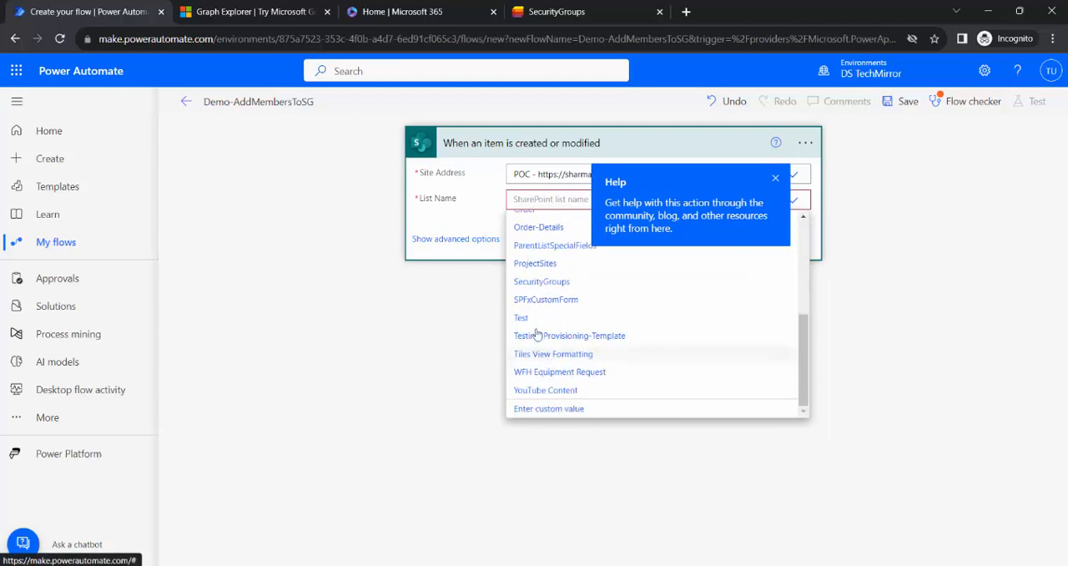
click(546, 281)
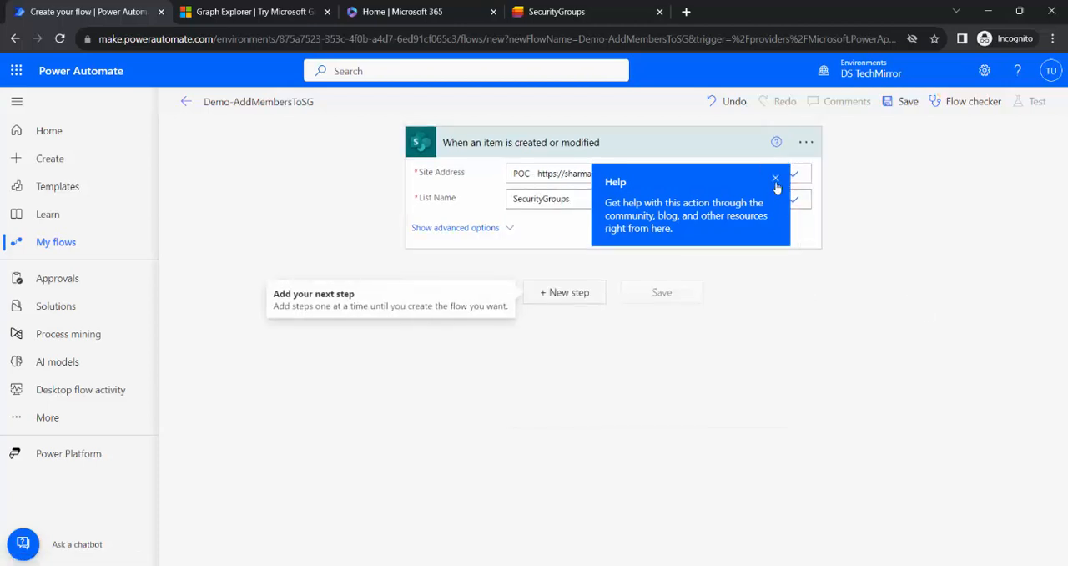
Add an HTTP action after the trigger and set its method to POST.
click(583, 302)
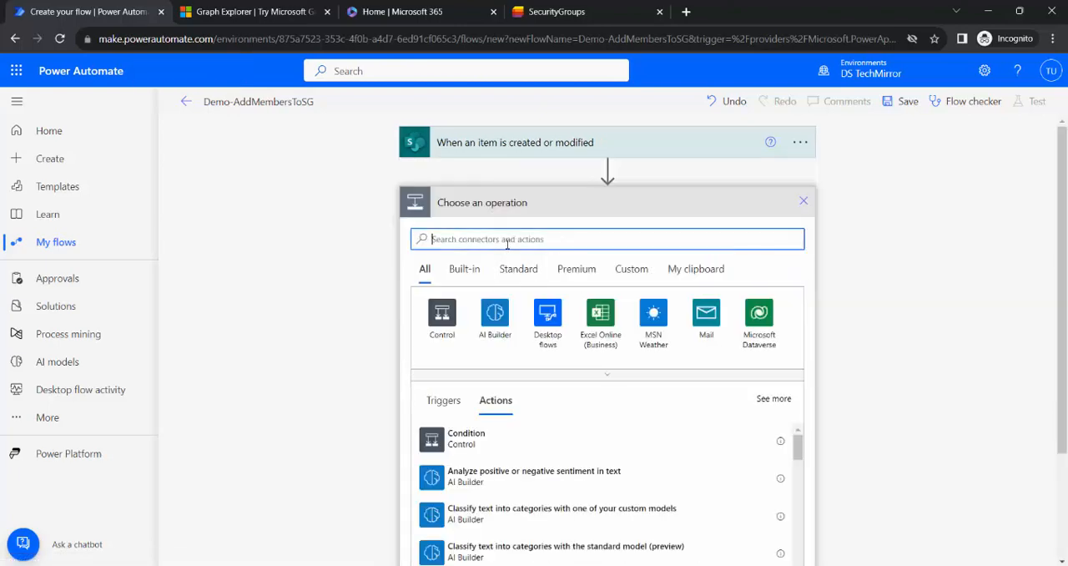
text(htt)
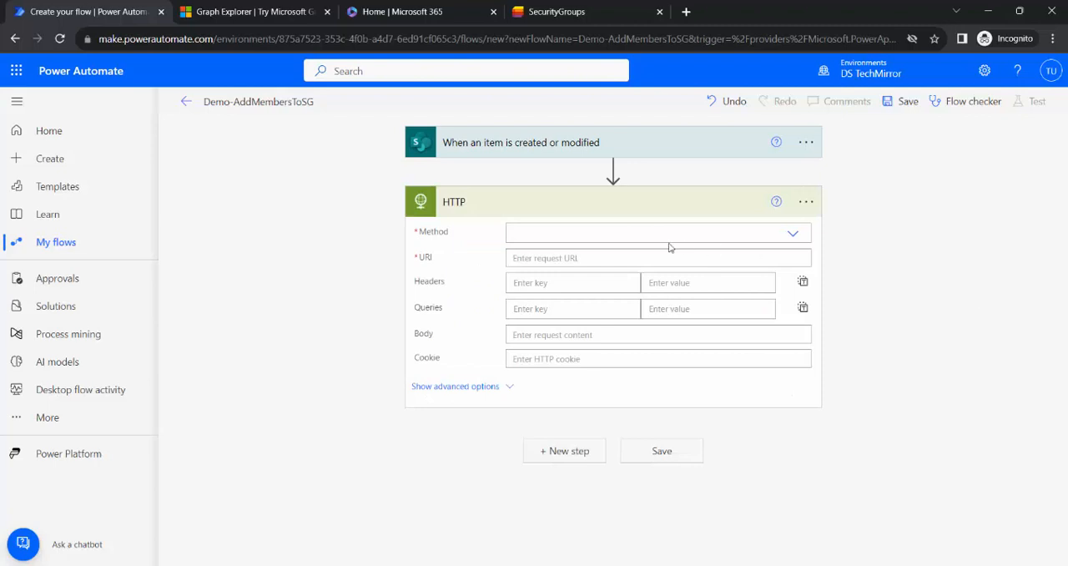
click(792, 236)
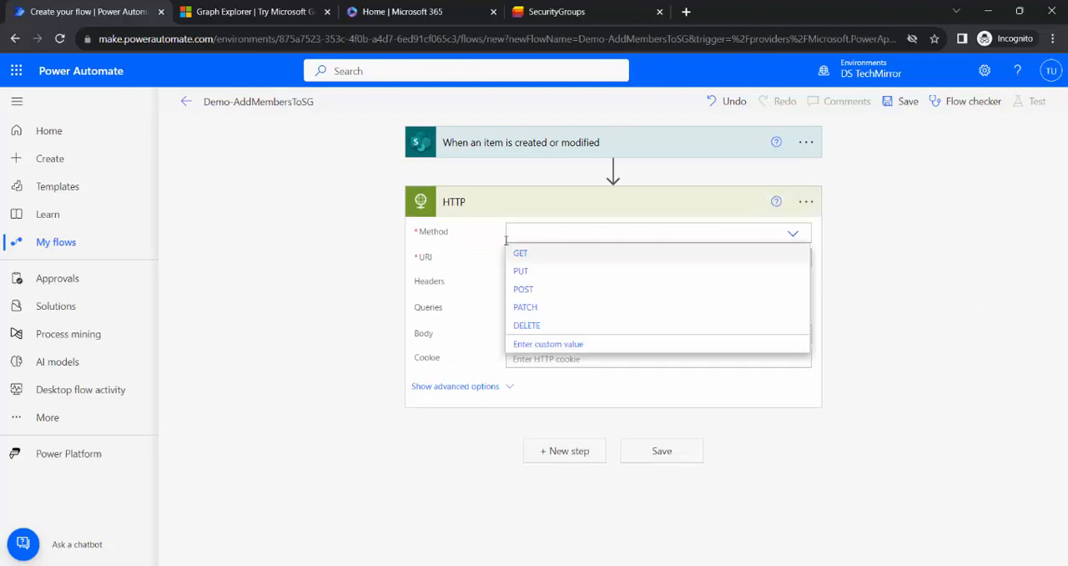
click(561, 290)
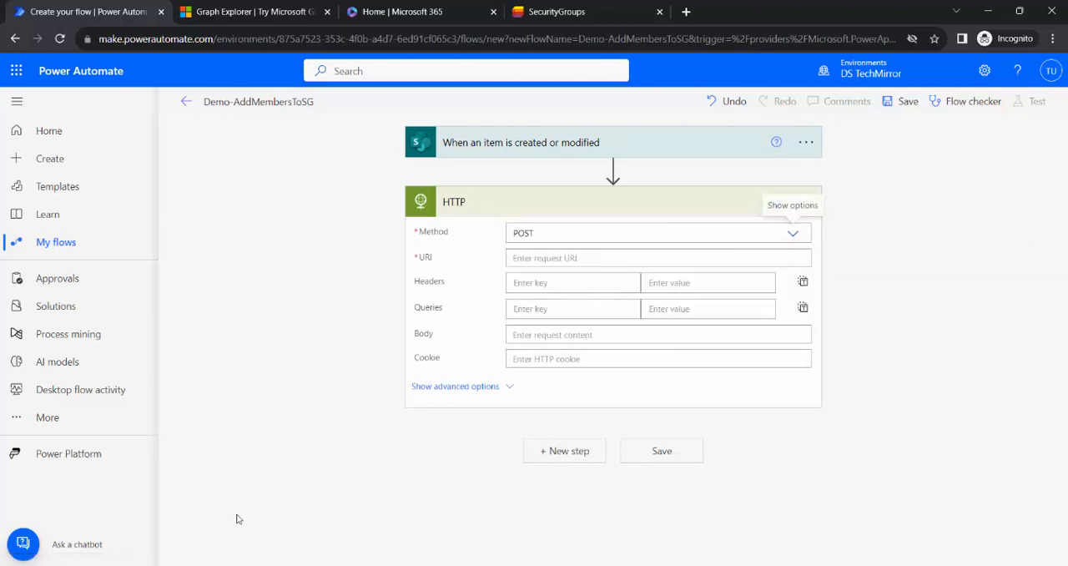
Copy the SG-Mail-PP add-member request URL from Graph Explorer into the HTTP action's URI in Power Automate.
click(283, 10)
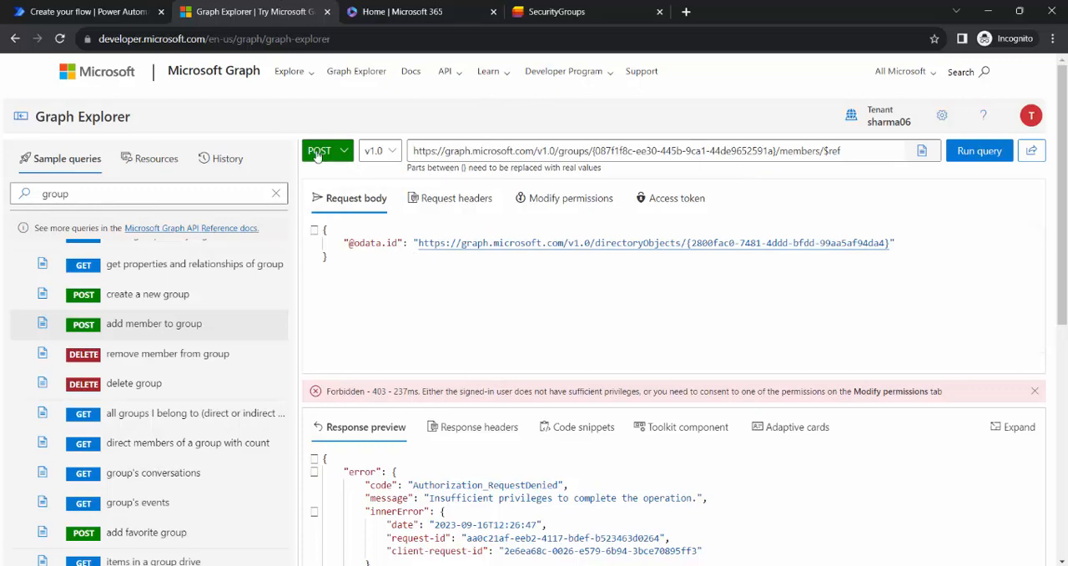
click(425, 10)
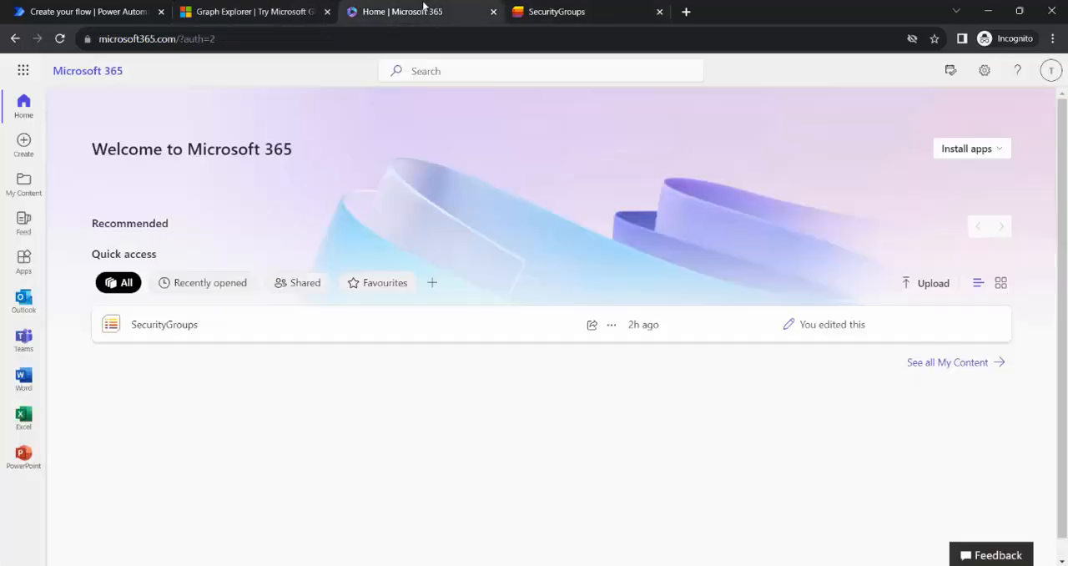
click(598, 7)
click(233, 6)
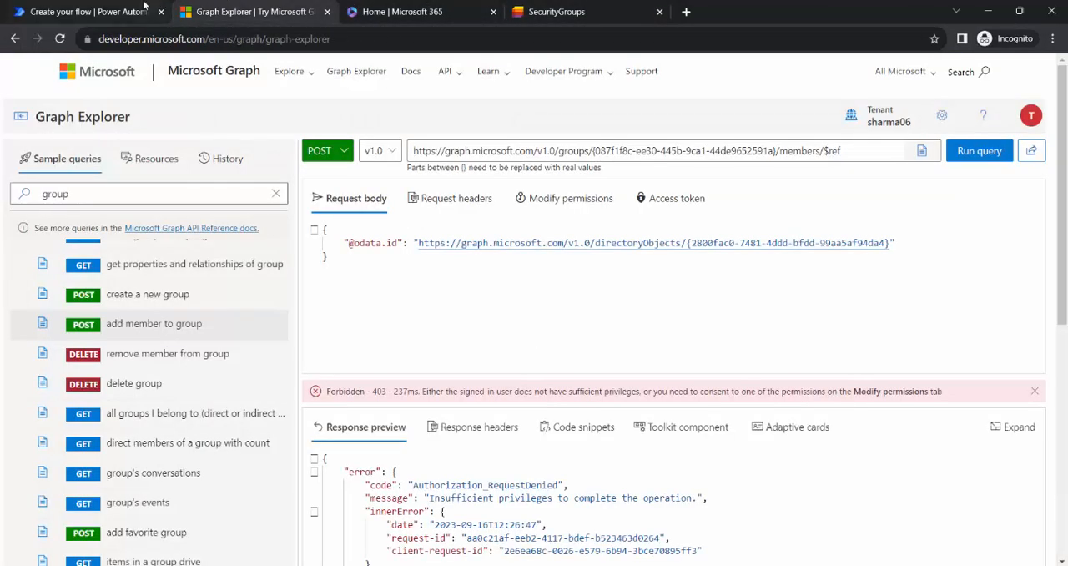
click(852, 151)
key(ctrl+a)
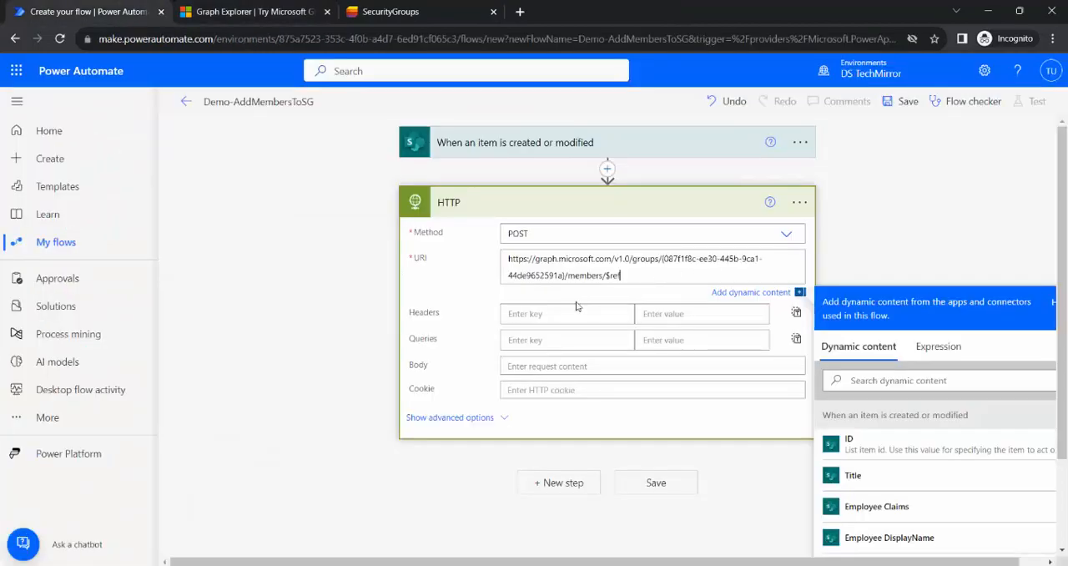
click(551, 298)
Copy the Content-type header with value application/json from Graph Explorer into the HTTP action's headers in Power Automate.
click(242, 12)
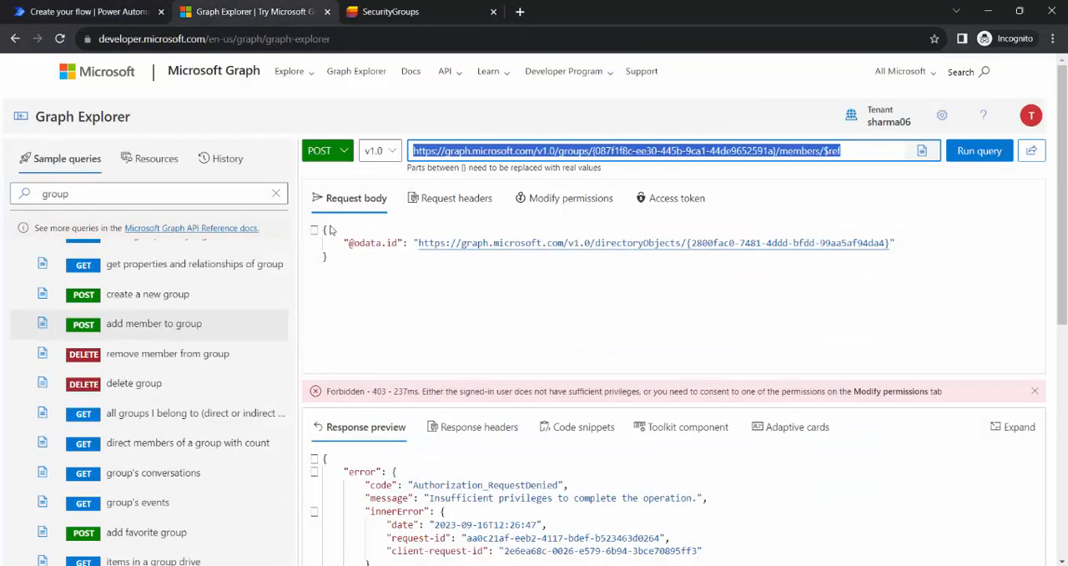
click(471, 202)
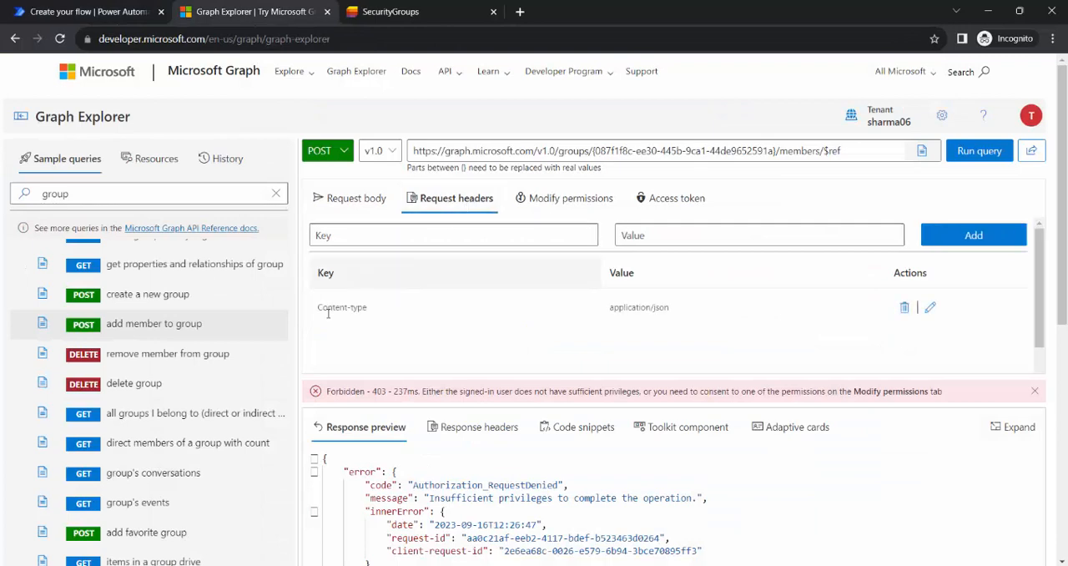
click(919, 309)
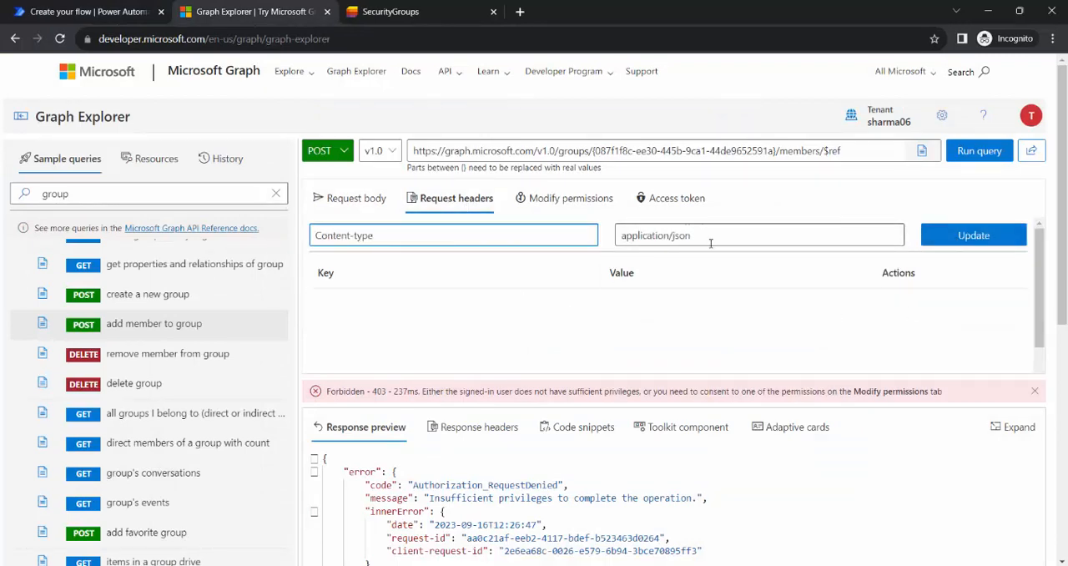
triple_click(391, 237)
key(ctrl+c)
click(50, 10)
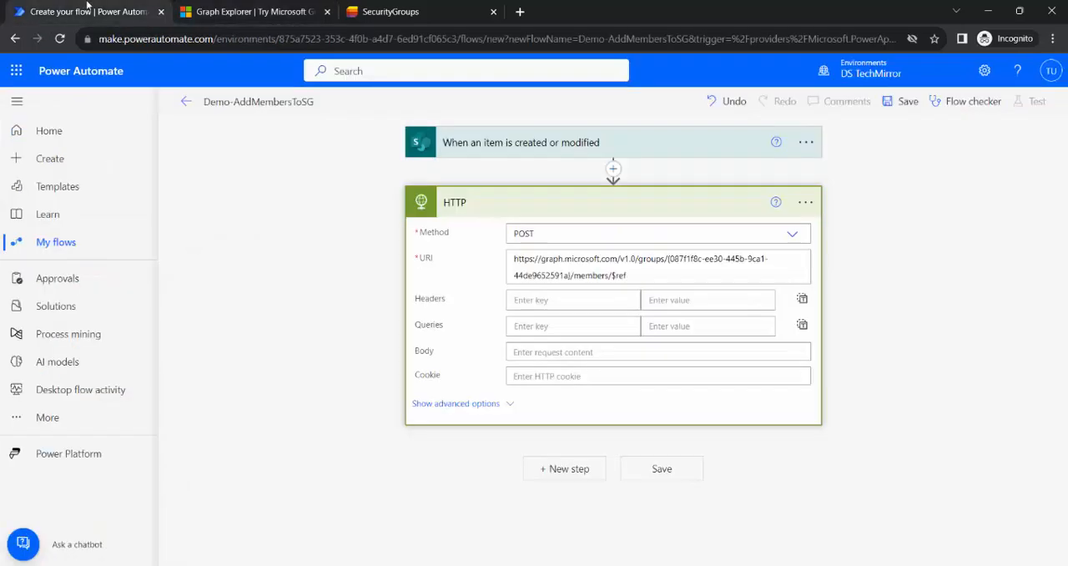
click(579, 300)
key(ctrl+v)
click(322, 22)
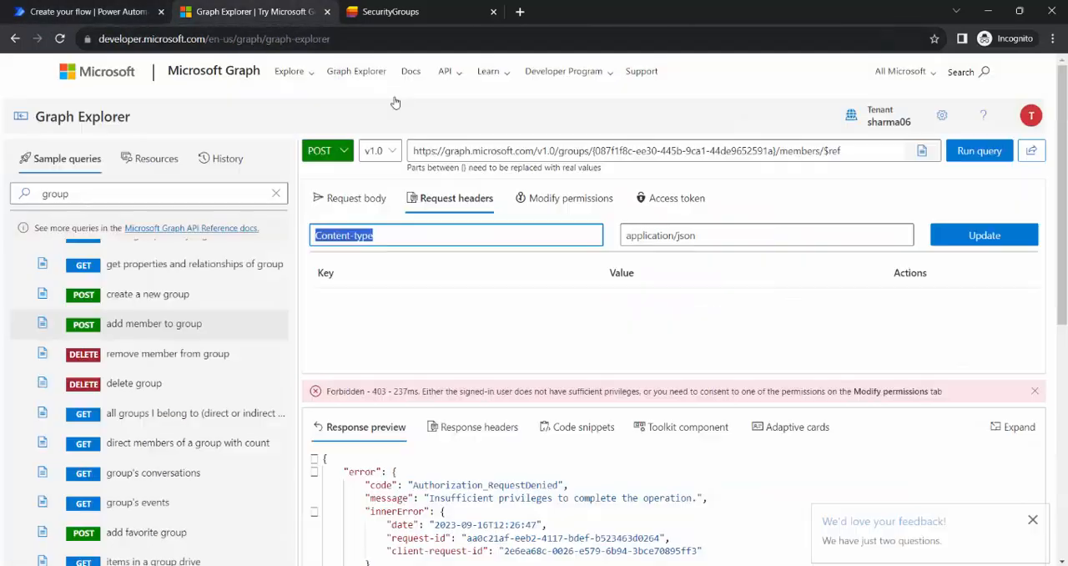
triple_click(692, 235)
click(83, 11)
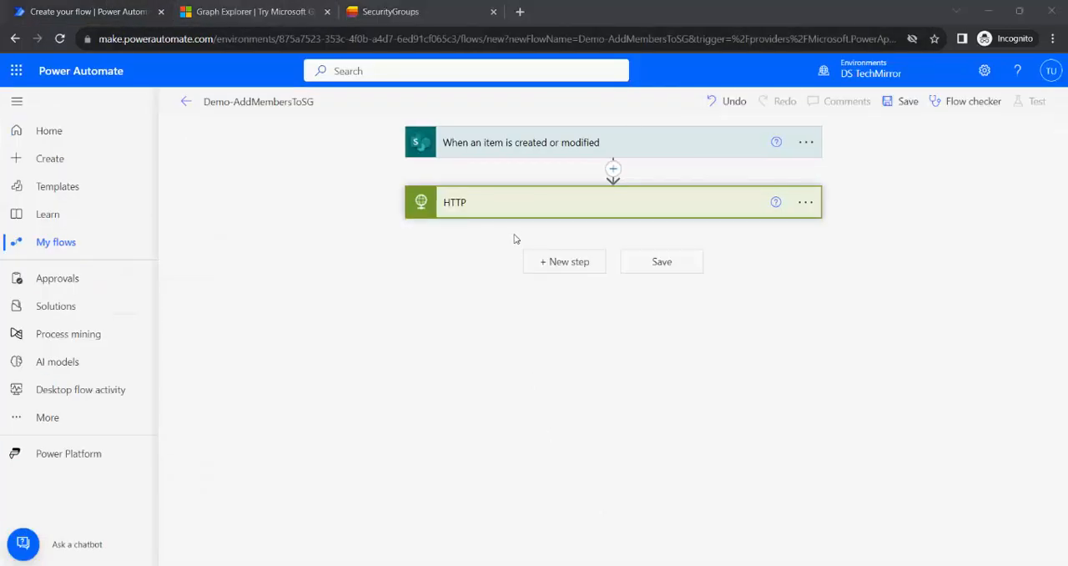
click(530, 209)
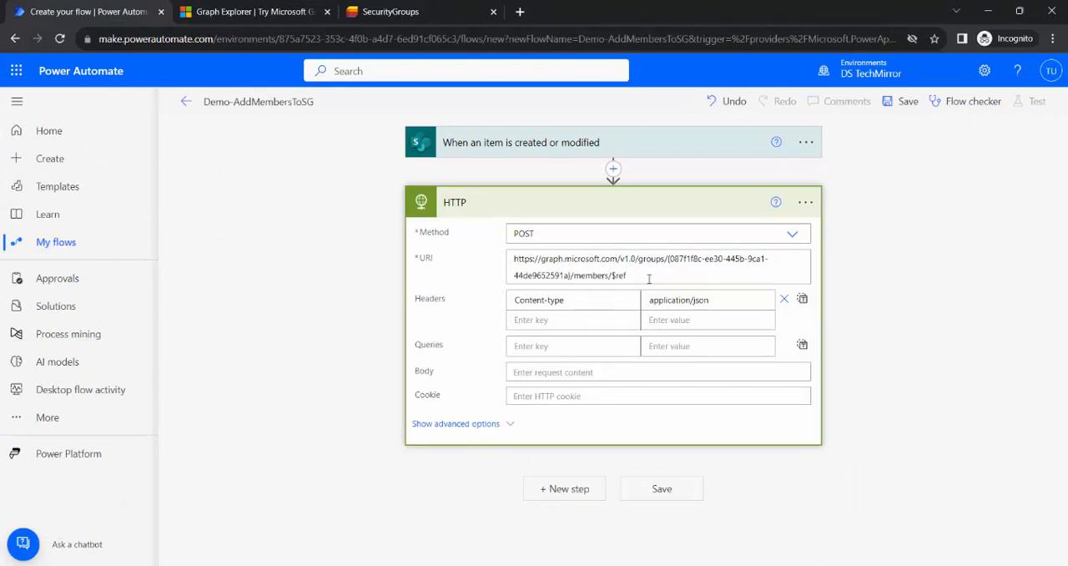
Show the HTTP action's advanced options and set its authentication to Active Directory OAuth.
click(456, 423)
click(789, 421)
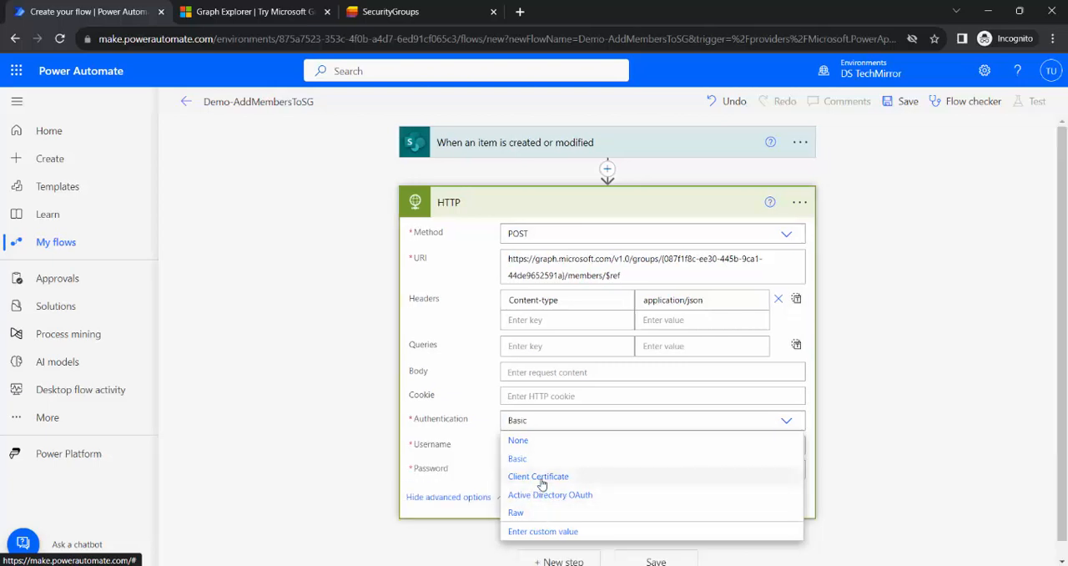
click(541, 476)
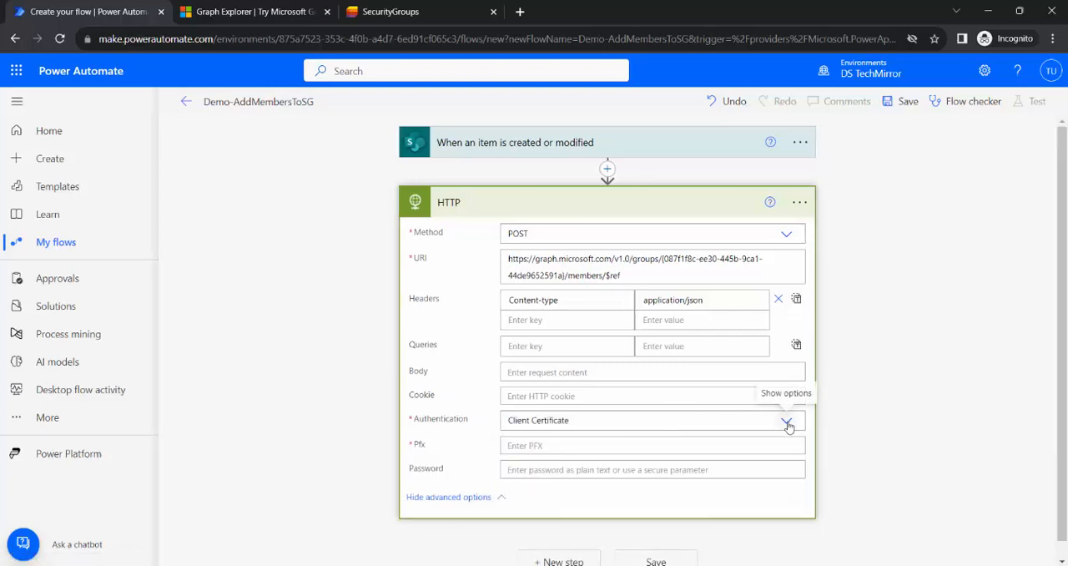
click(540, 422)
click(551, 495)
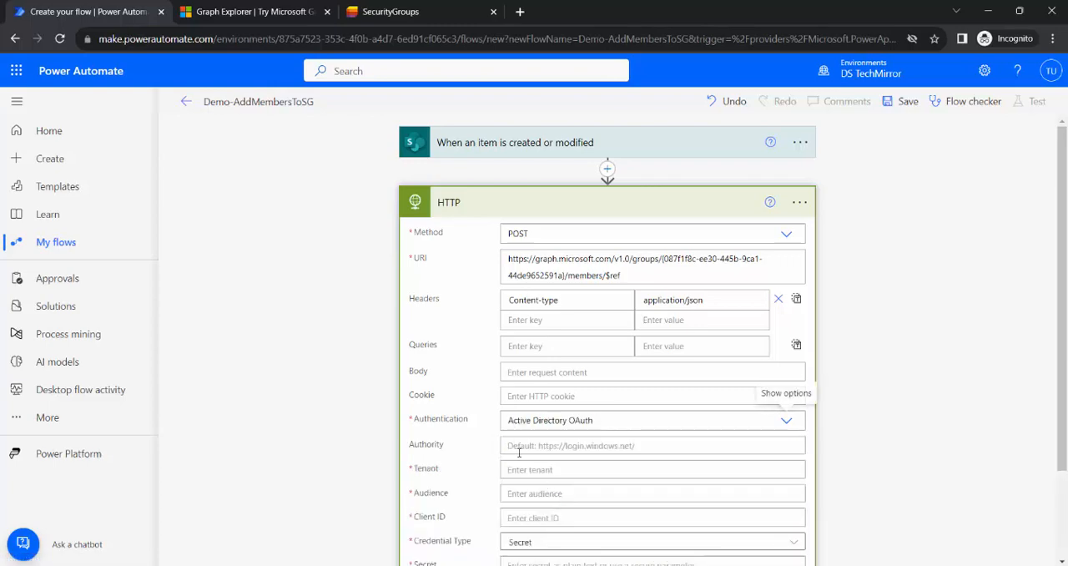
scroll(524, 452, down, 2)
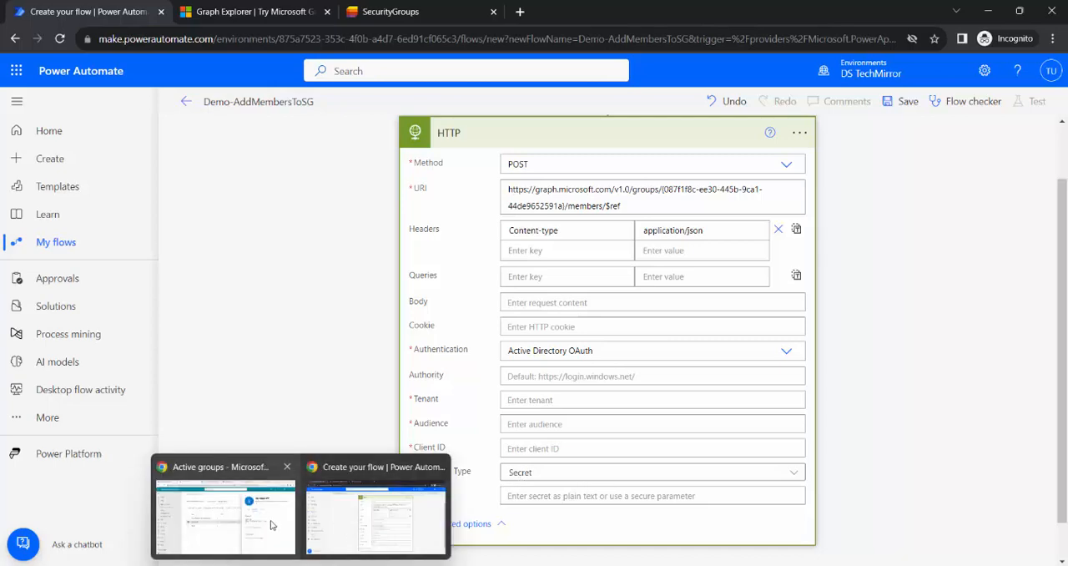
Switch to the Azure portal and open the Call Graph API Using Power Automate app registration in Azure Active Directory.
click(222, 467)
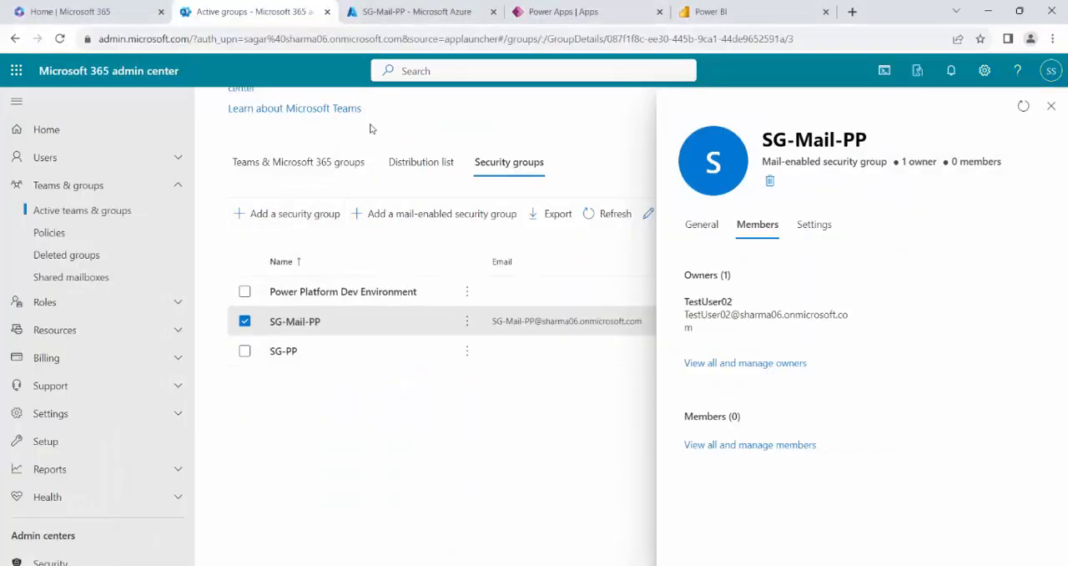
click(81, 11)
click(400, 7)
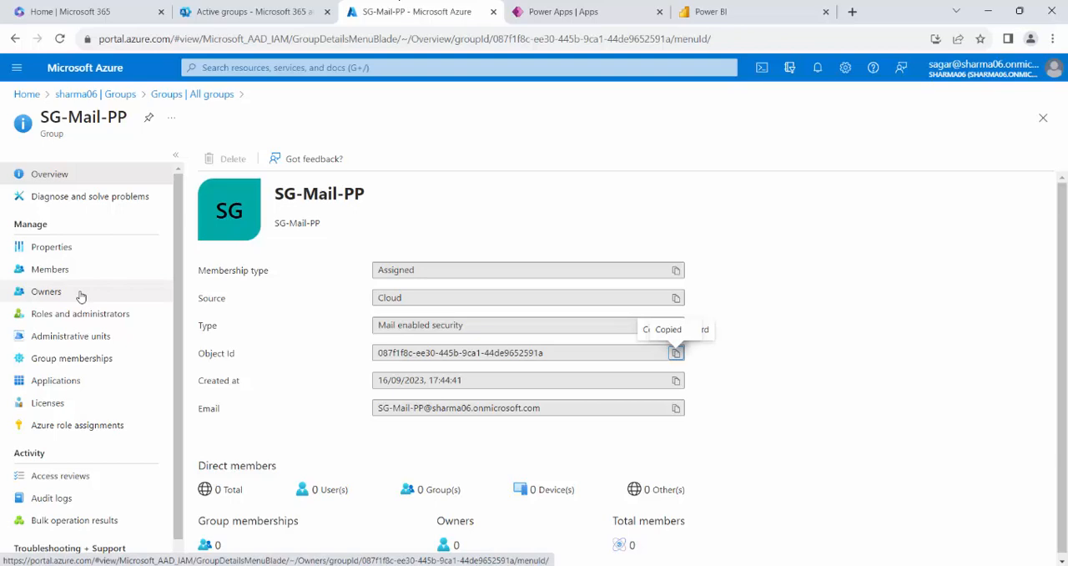
click(27, 94)
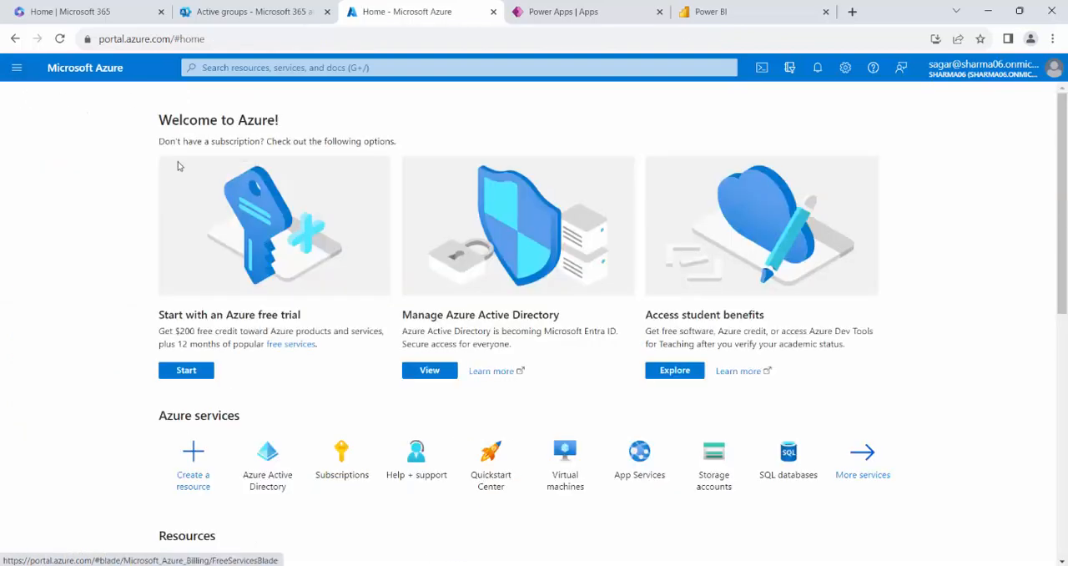
click(278, 469)
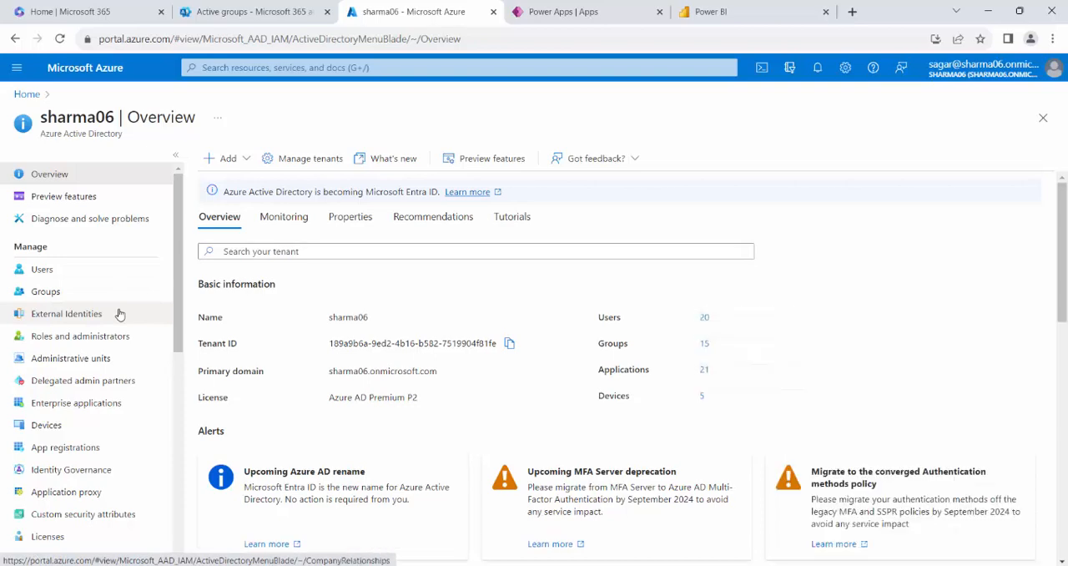
click(97, 448)
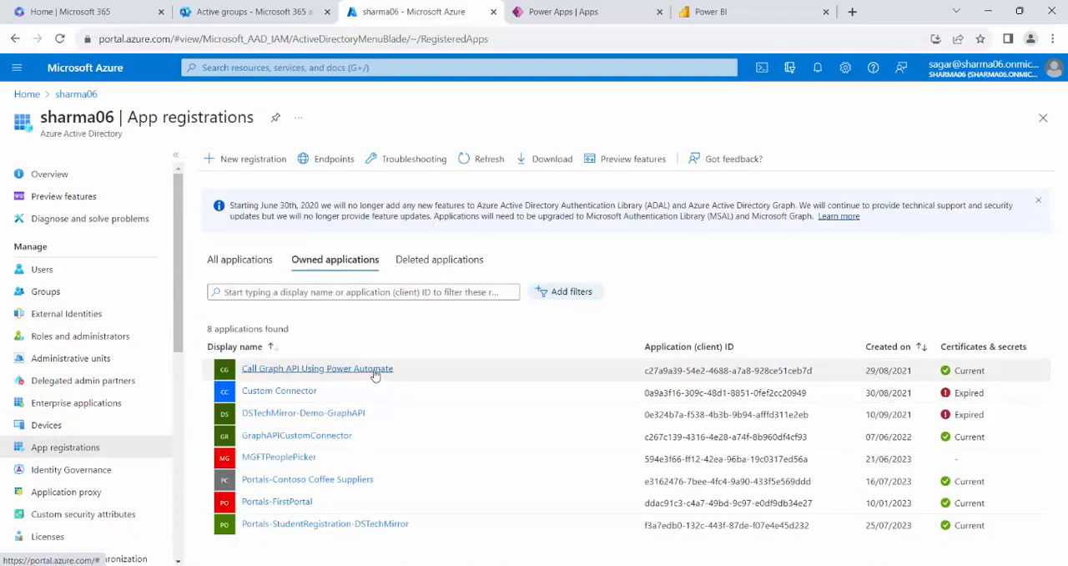
click(375, 371)
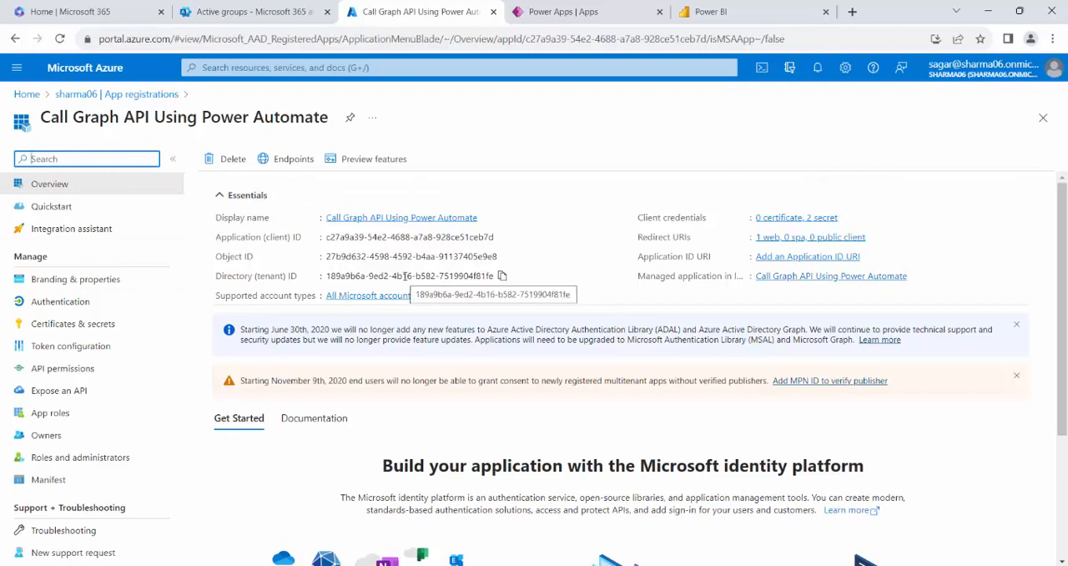
Copy the app registration's application (client) ID into the HTTP action's Client ID in Power Automate.
click(501, 237)
mouse_move(332, 565)
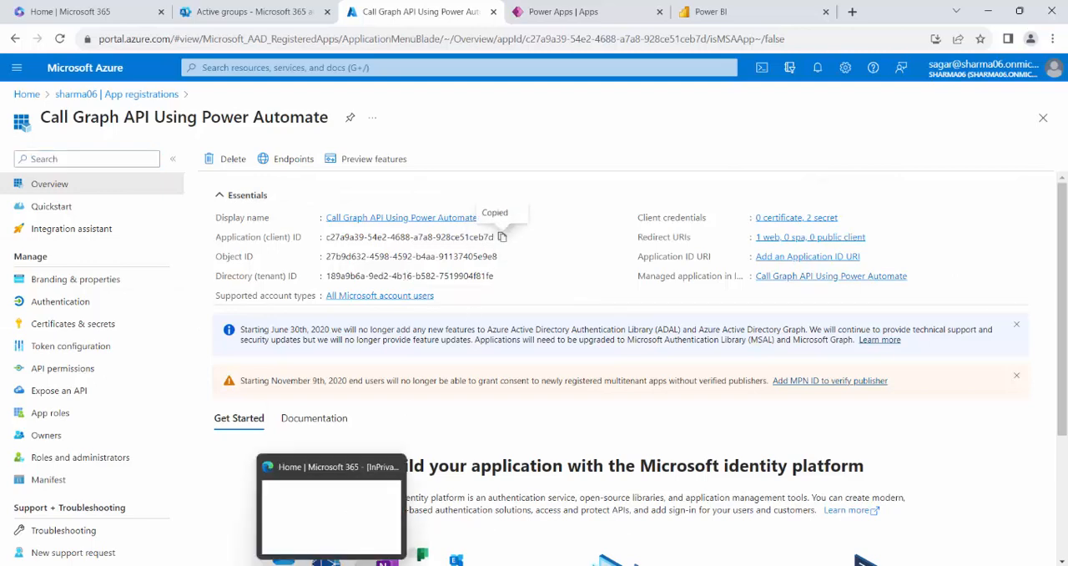
click(375, 518)
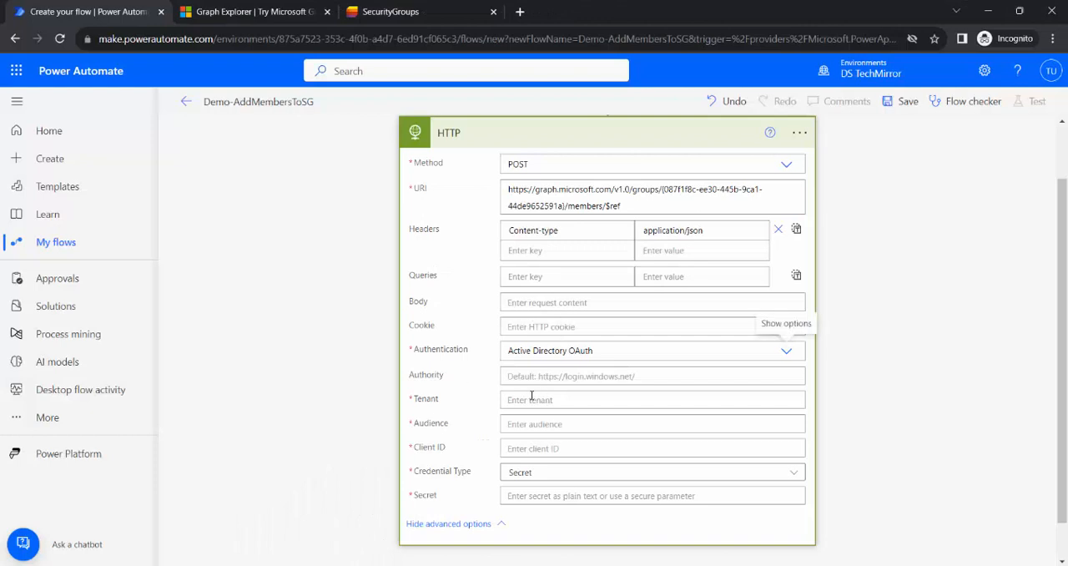
click(540, 448)
key(ctrl+v)
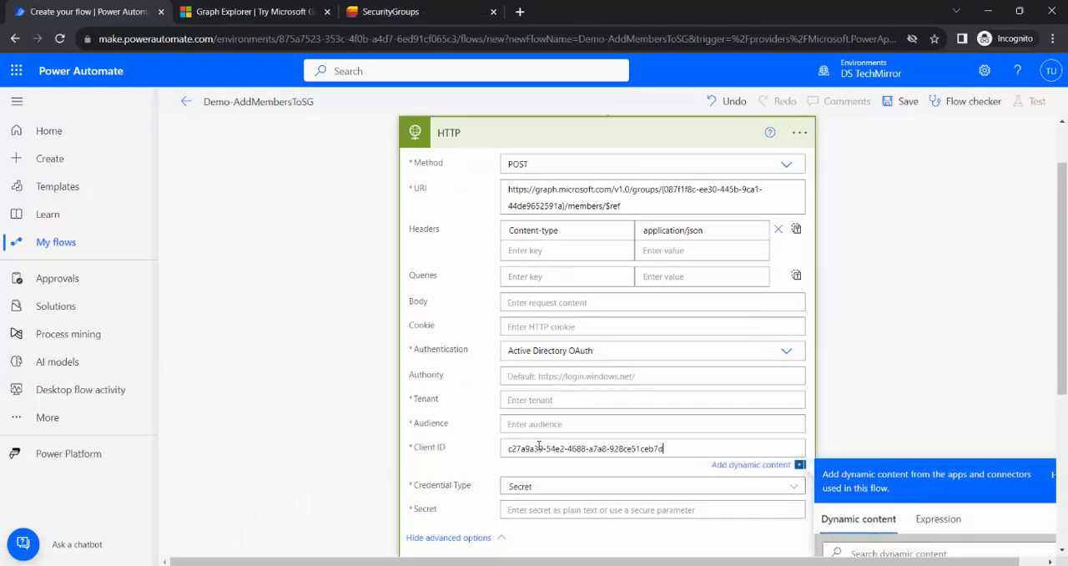
Copy the directory (tenant) ID from the Azure app registration into the HTTP action's Tenant in Power Automate.
key(alt+Tab)
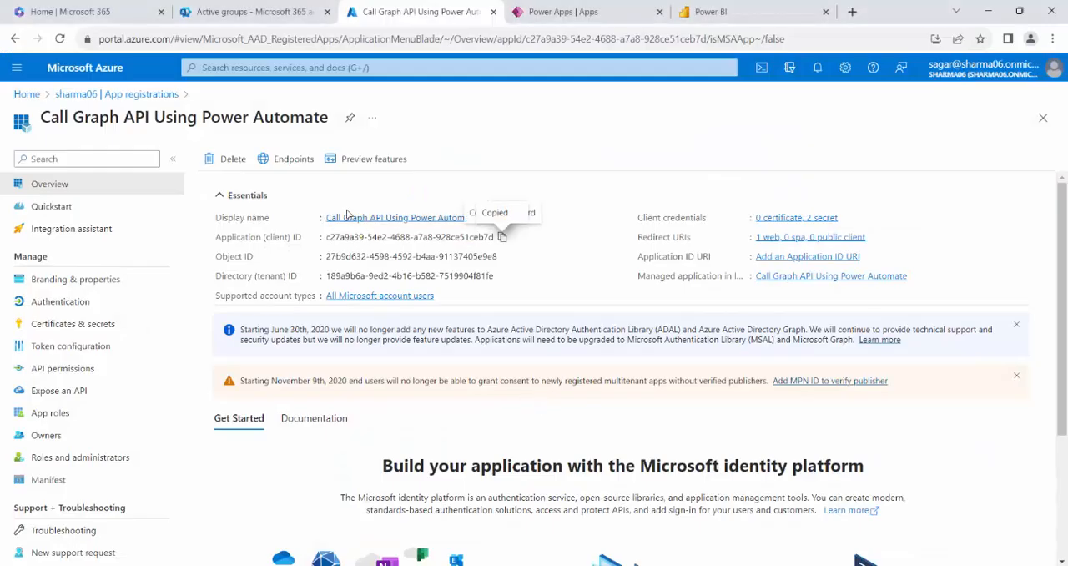
click(501, 276)
key(alt+Tab)
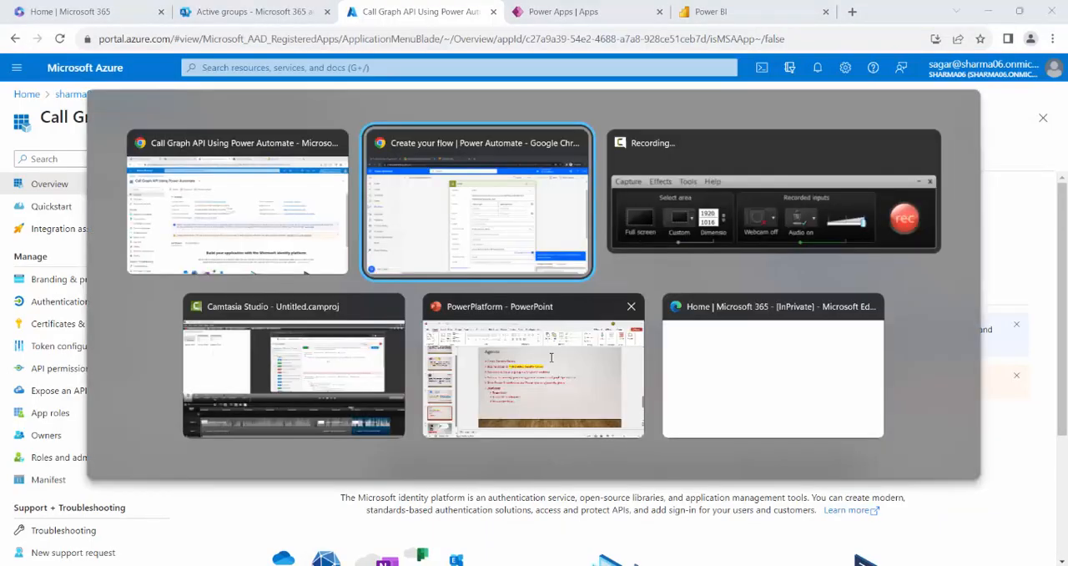
click(544, 401)
key(ctrl+v)
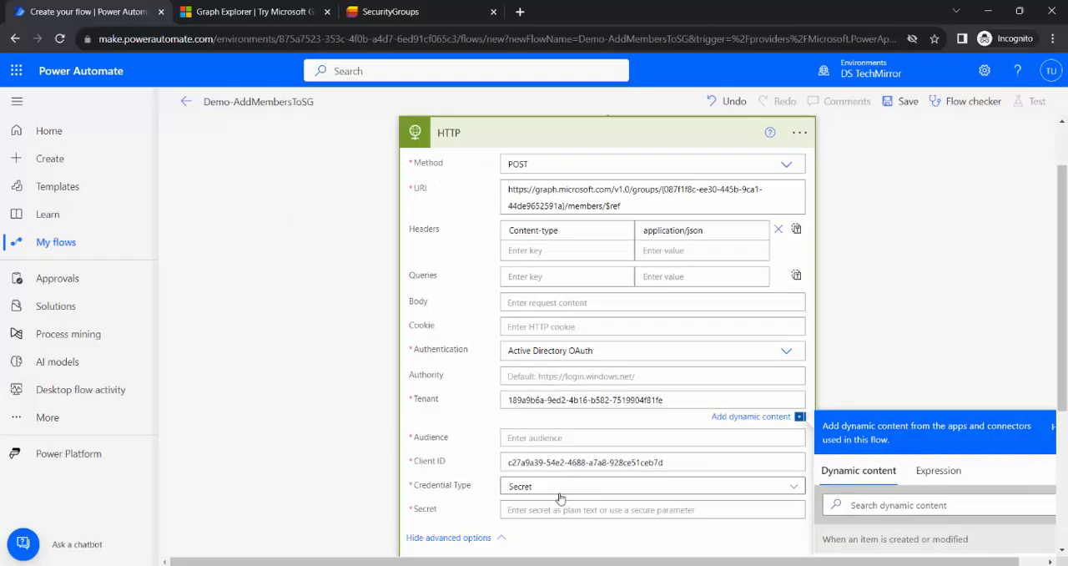
Switch to the Azure portal and examine the client secrets of the Call Graph API Using Power Automate app registration.
key(alt+Tab)
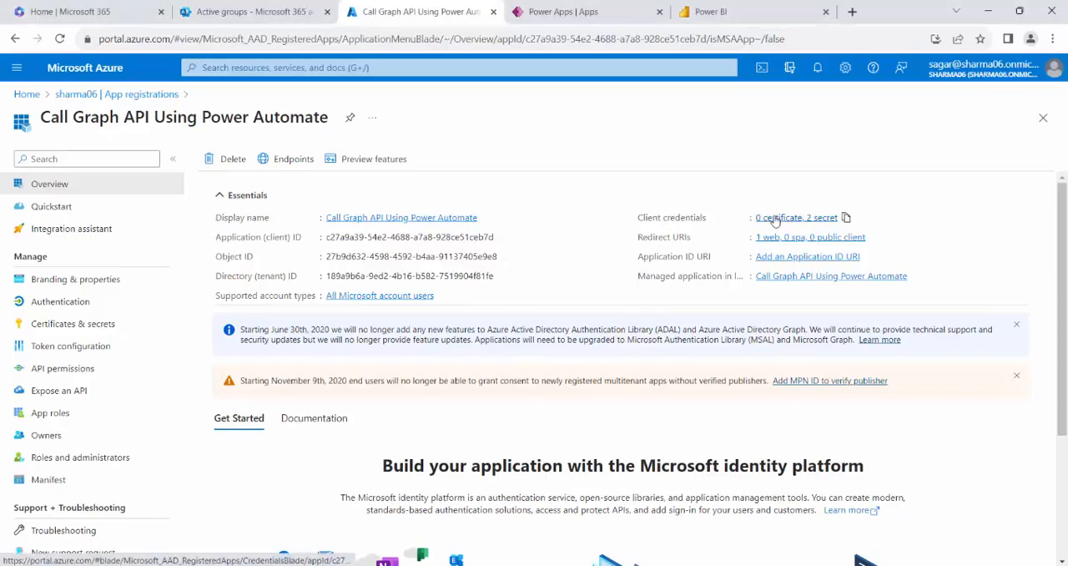
click(835, 219)
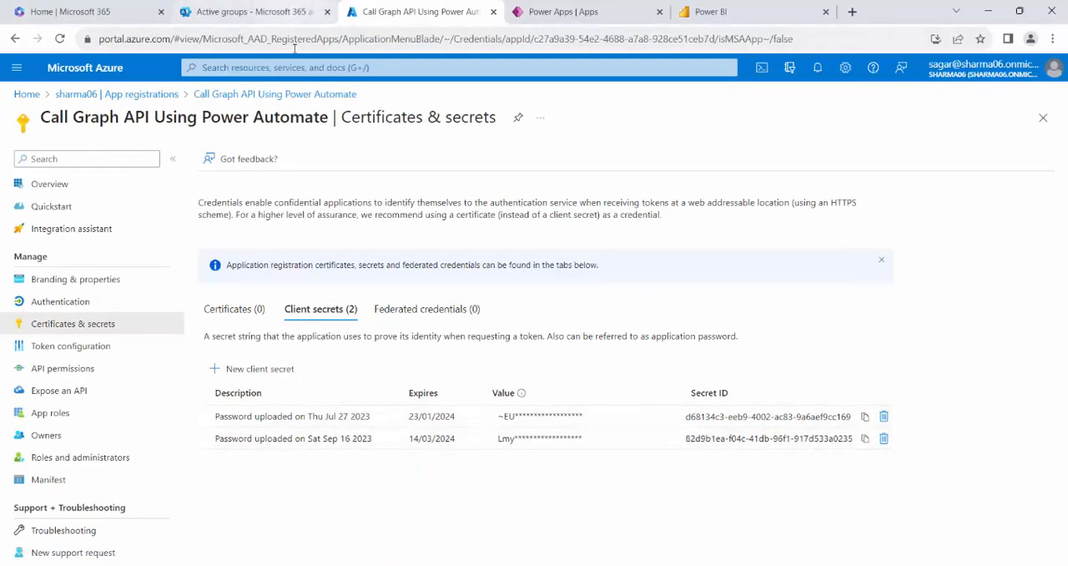
click(584, 11)
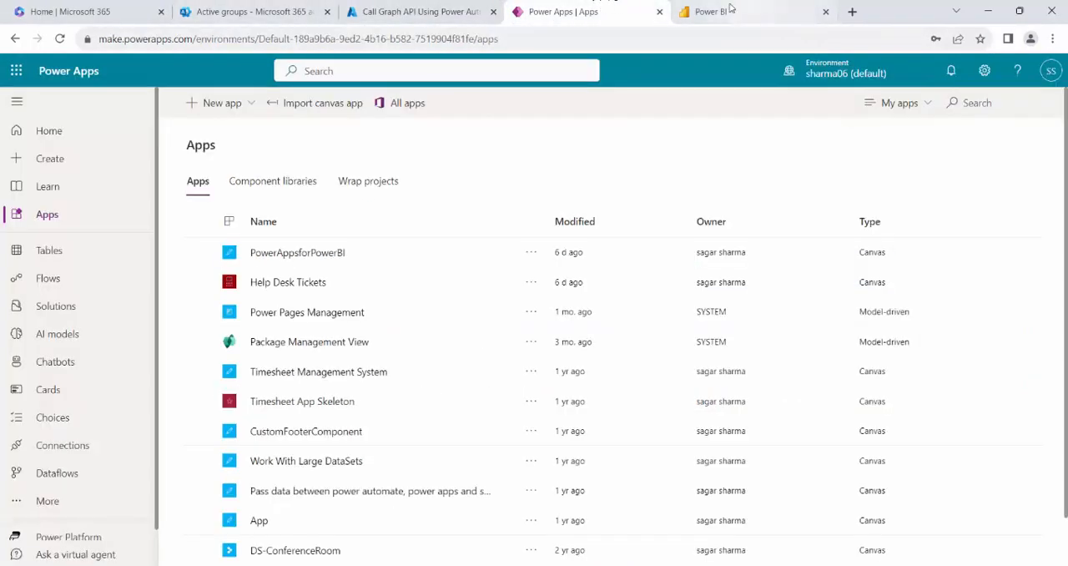
Switch to Power Automate, open the existing AddUsertoSG flow in a second tab, and show its HTTP action's advanced options.
mouse_move(322, 564)
click(372, 530)
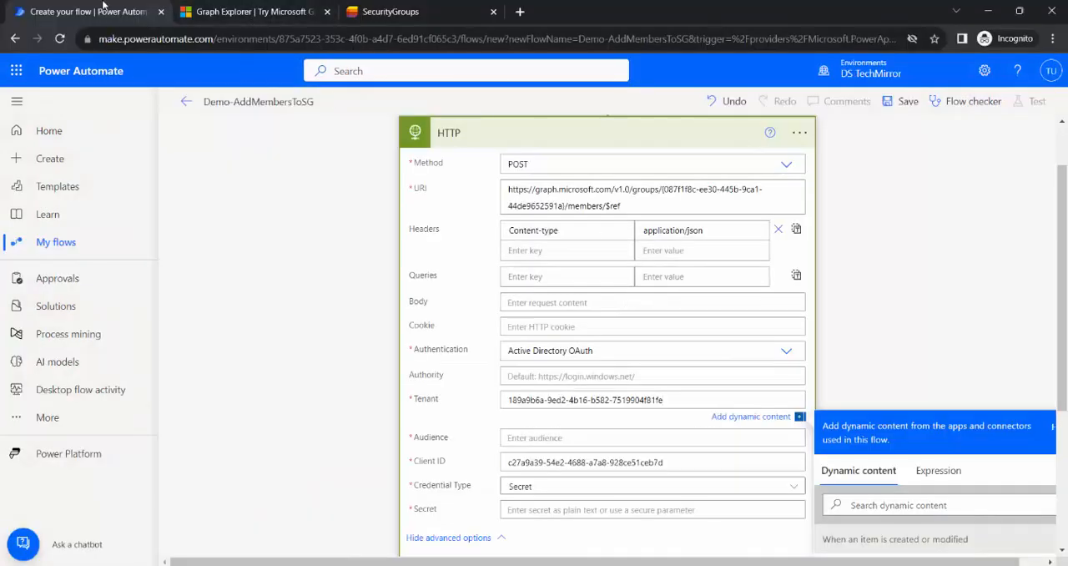
right_click(189, 12)
click(133, 105)
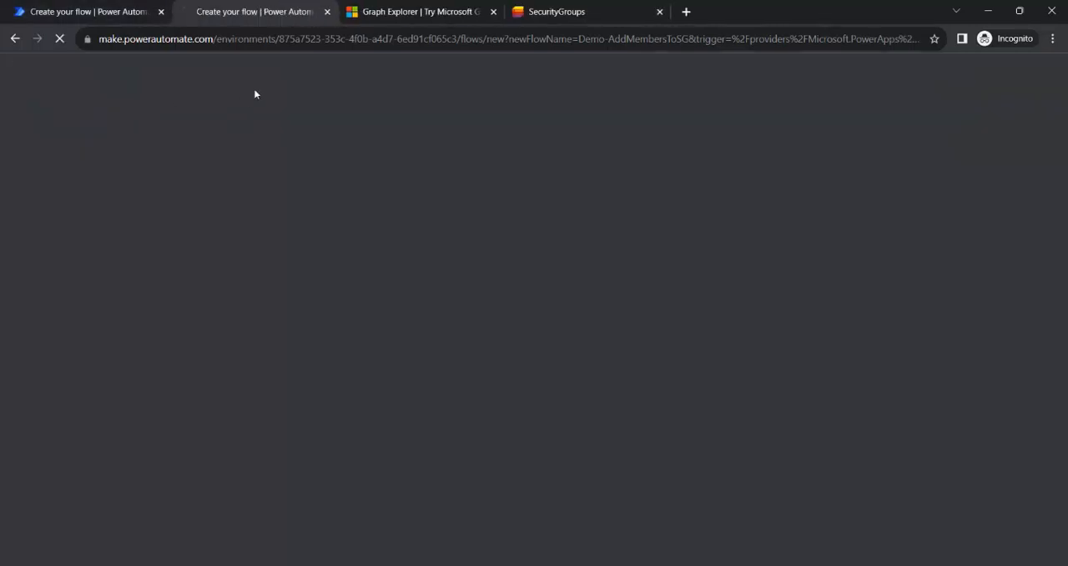
scroll(890, 305, down, 2)
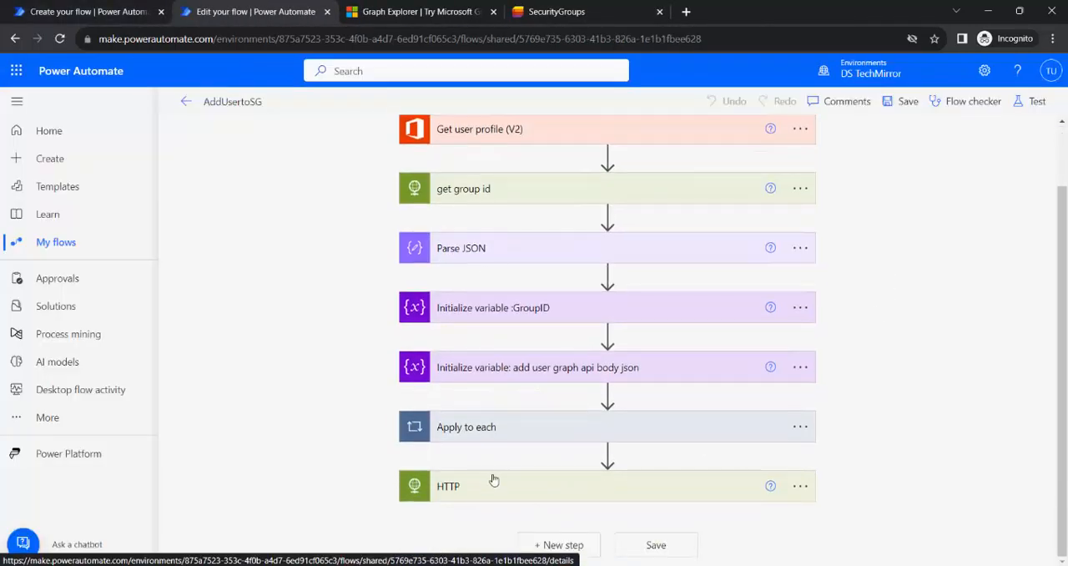
click(651, 486)
scroll(899, 365, down, 3)
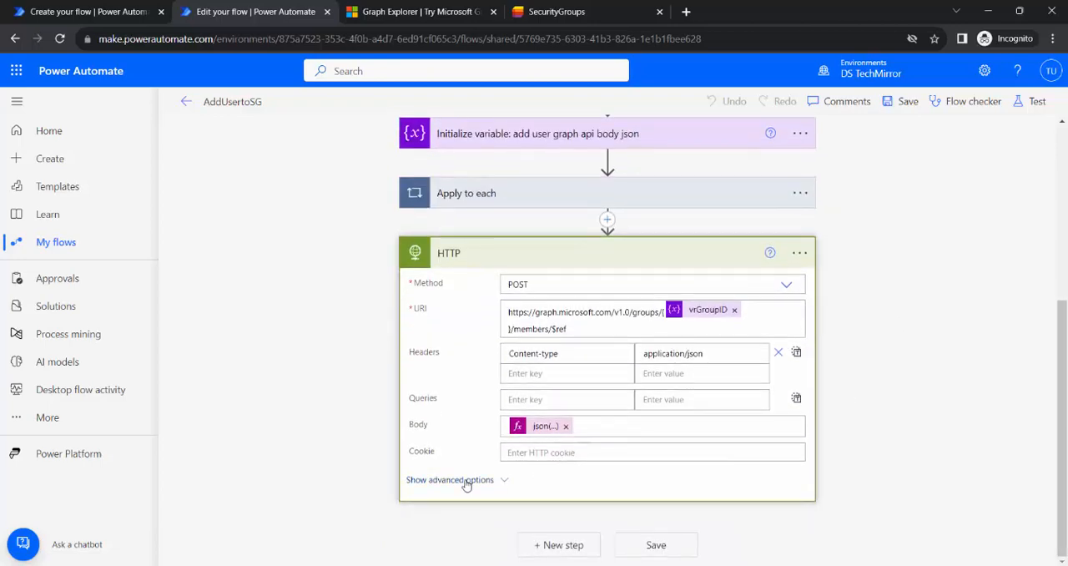
scroll(872, 453, down, 2)
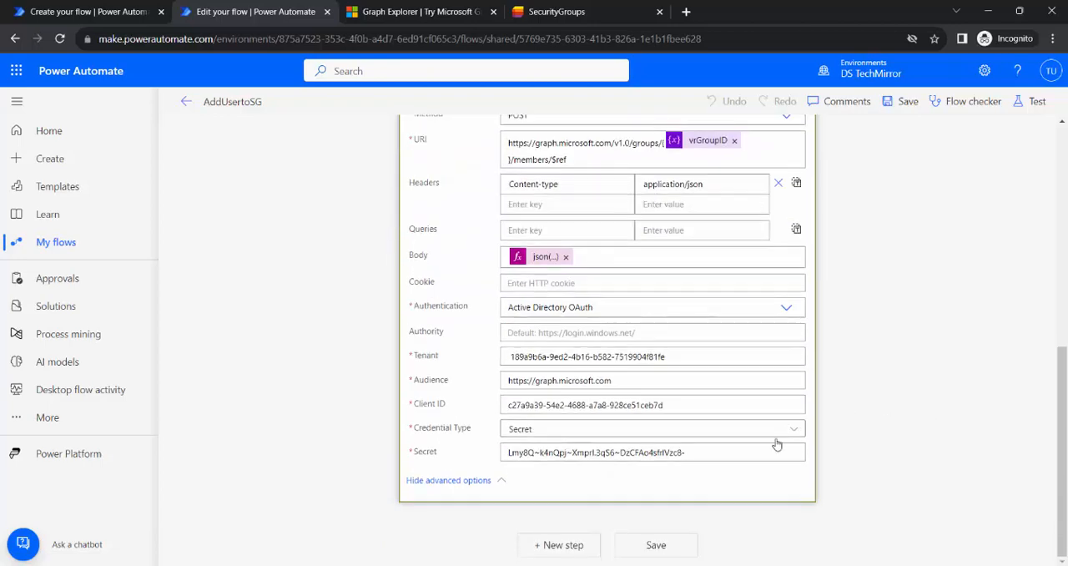
Copy the client secret from the AddUsertoSG flow's HTTP action into the Secret of the Demo-AddMembersToSG HTTP action.
drag(698, 452, 441, 446)
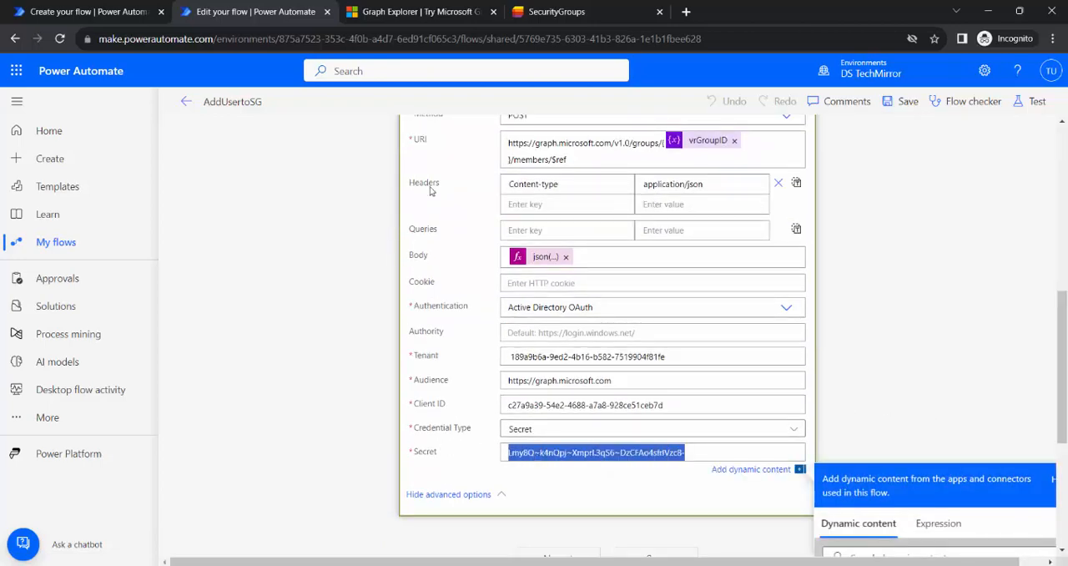
click(88, 12)
click(534, 513)
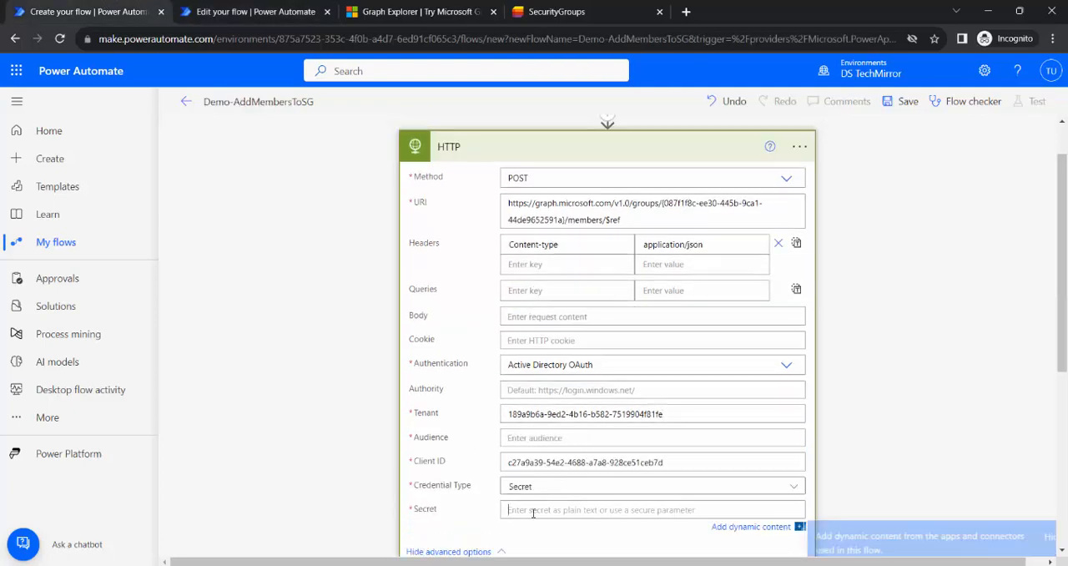
key(ctrl+v)
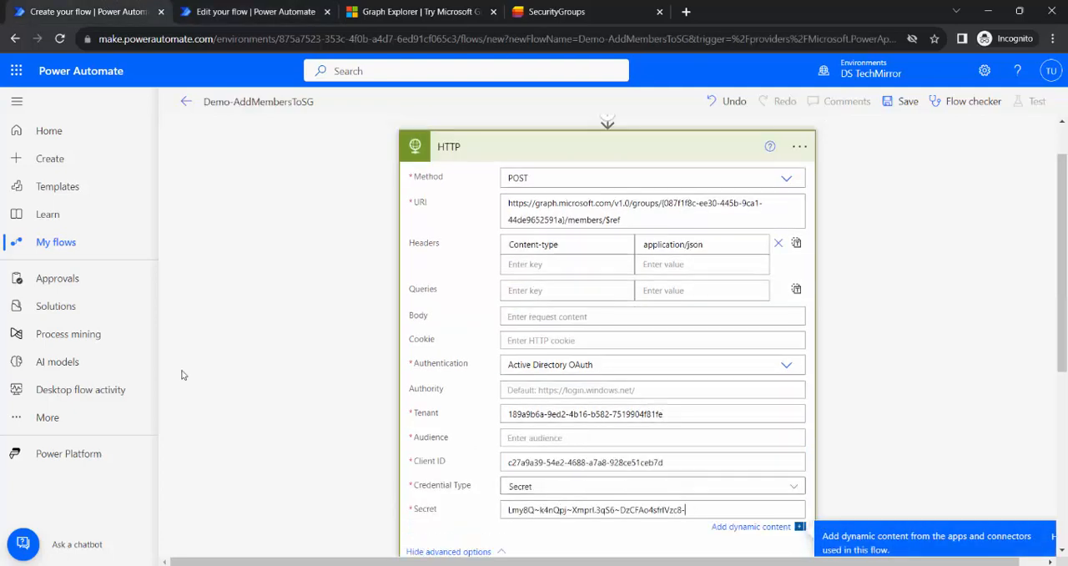
Switch to the Azure portal and go back from the client secrets to the app registration's overview.
mouse_move(302, 565)
click(227, 517)
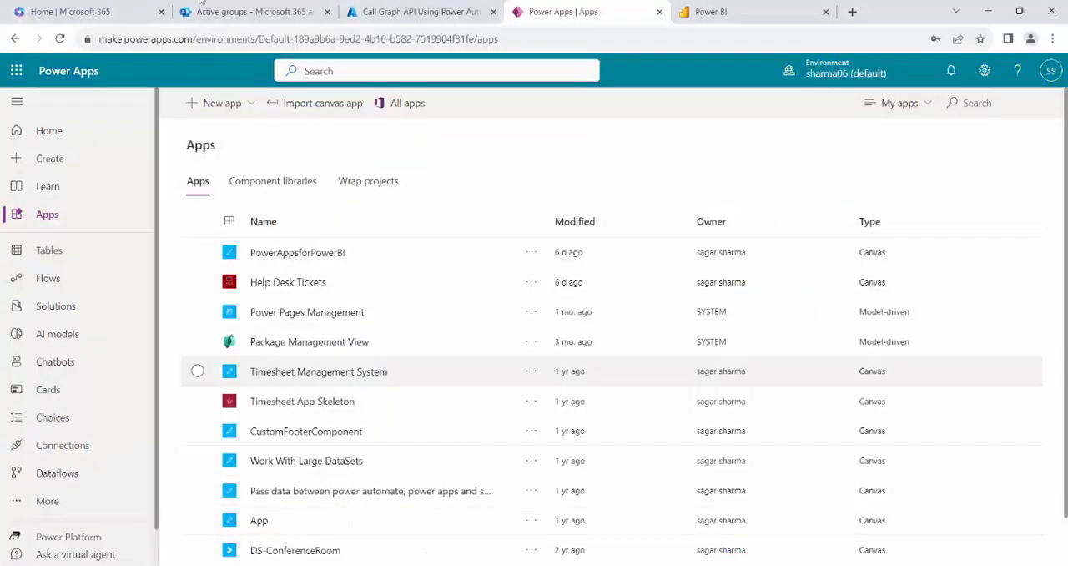
click(250, 11)
click(434, 10)
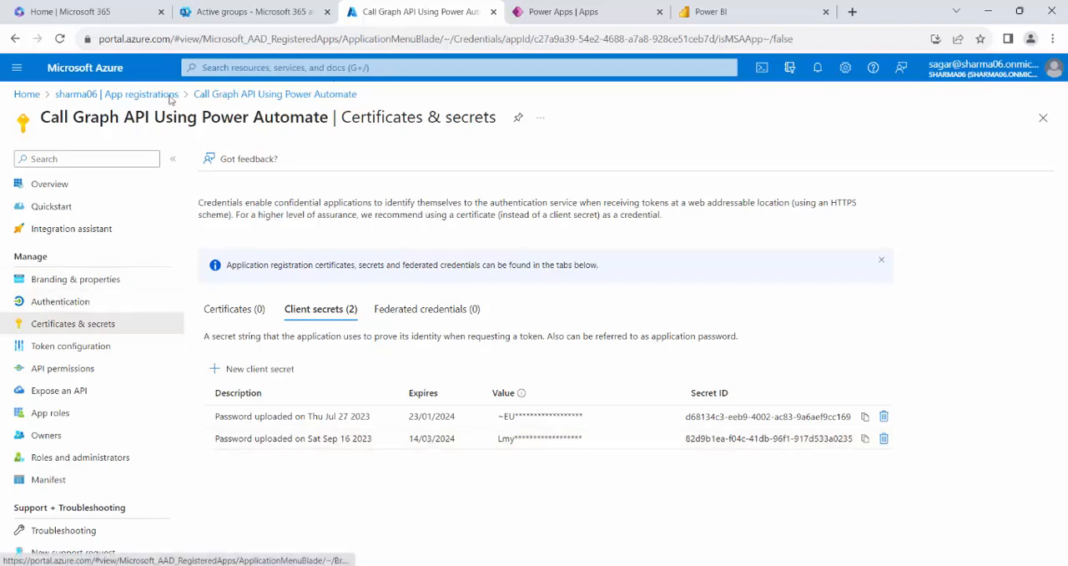
click(18, 42)
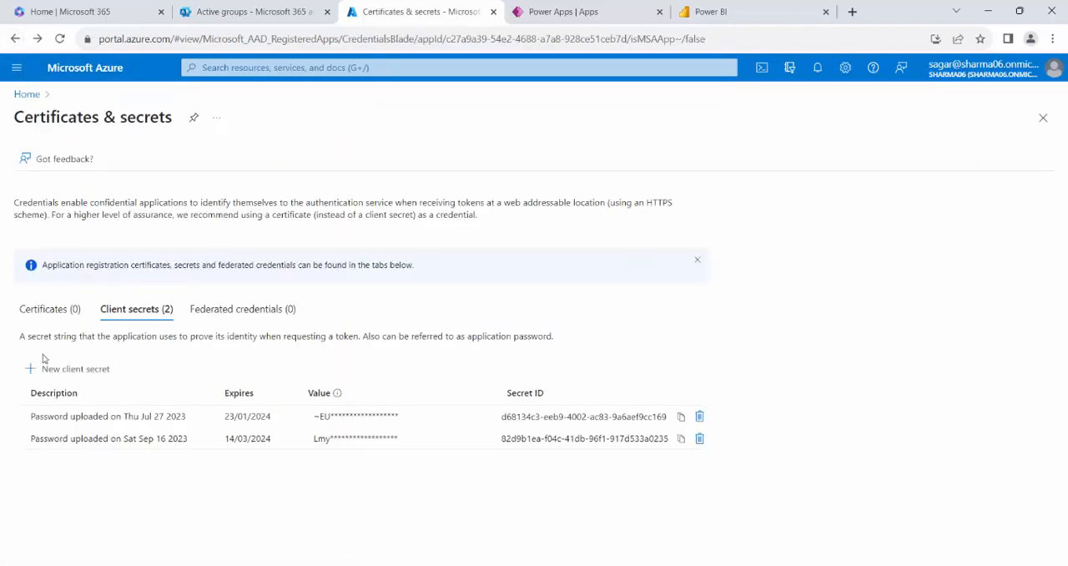
click(15, 38)
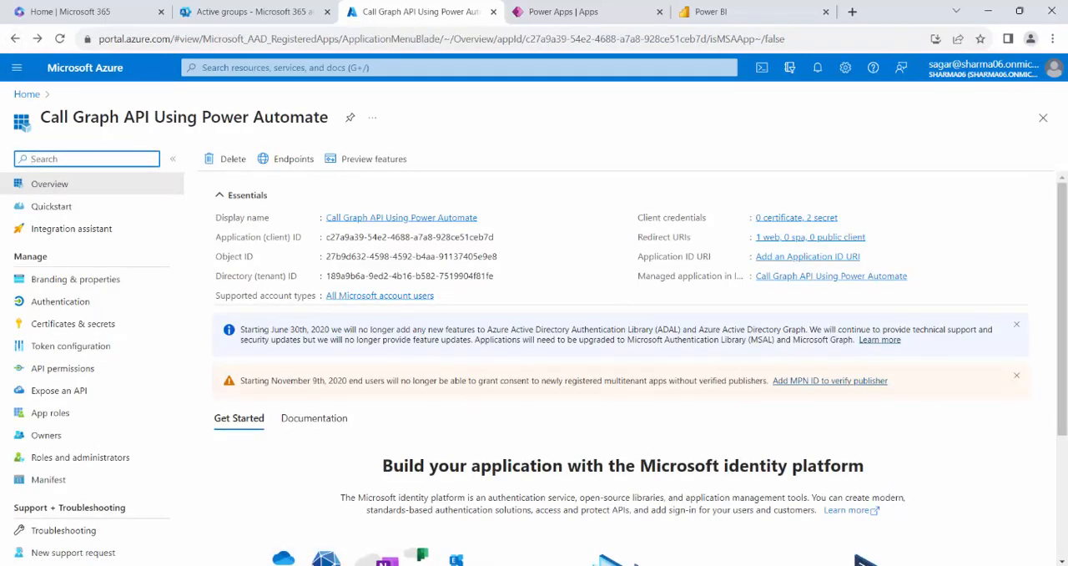
Try to fill the Demo-AddMembersToSG HTTP action's Audience from the AddUsertoSG flow, pasting the clipboard's client secret into both Audience values.
click(360, 551)
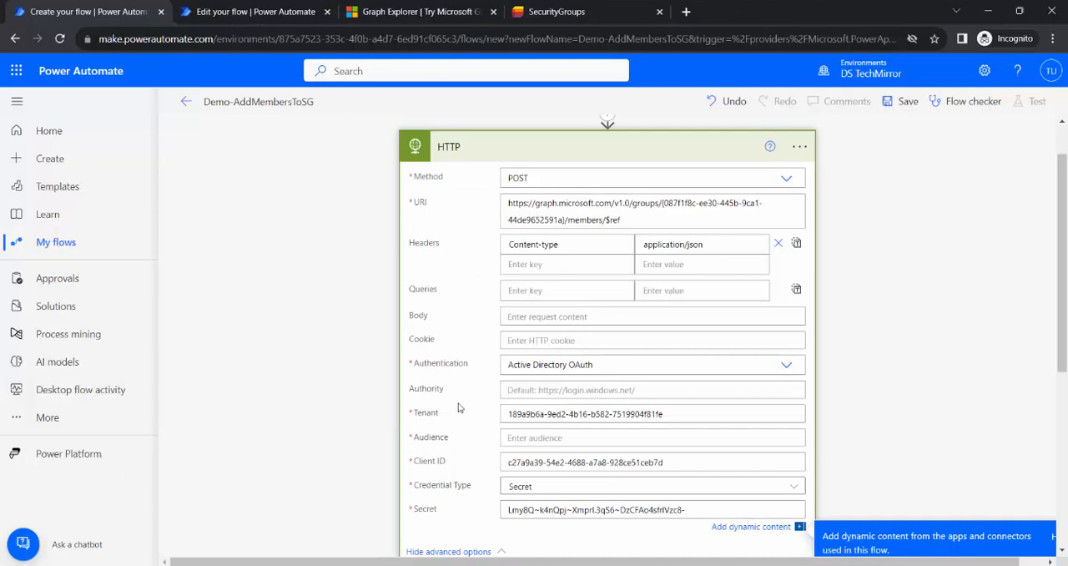
click(539, 440)
text(http)
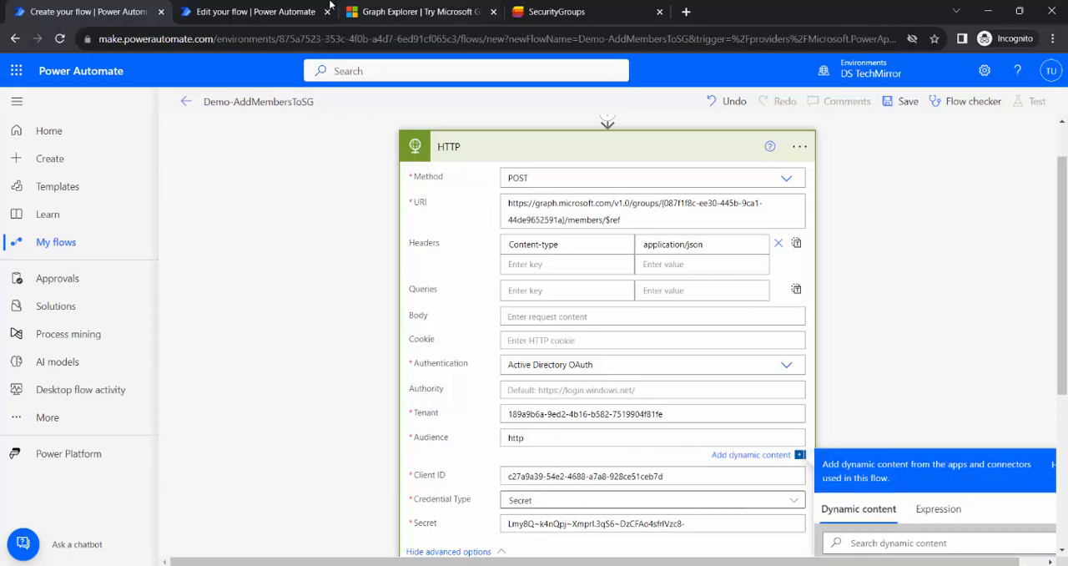
click(272, 8)
triple_click(595, 380)
key(ctrl+v)
click(121, 12)
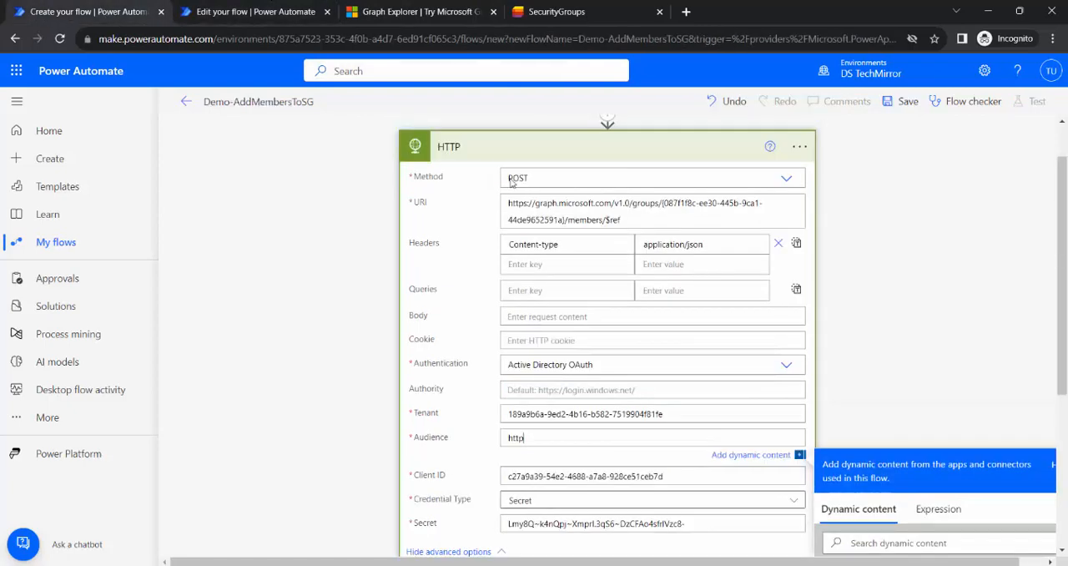
drag(542, 438, 465, 442)
key(ctrl+v)
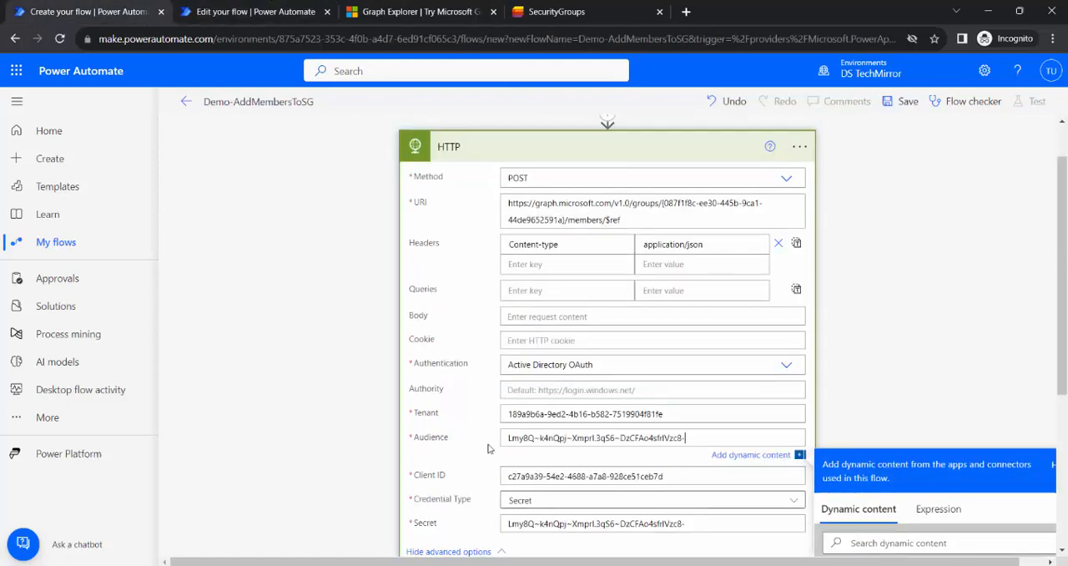
click(250, 12)
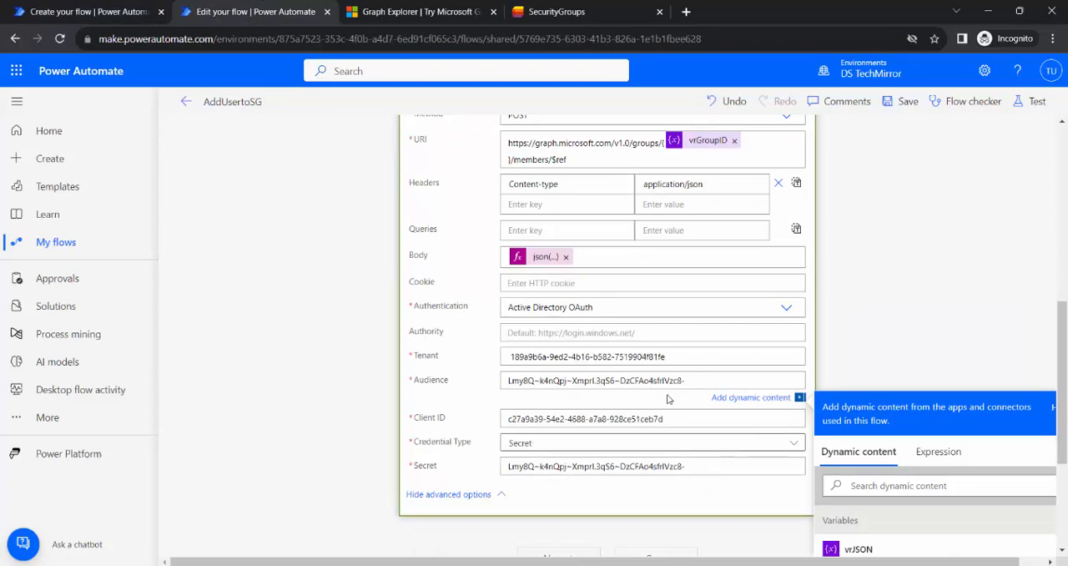
key(ctrl+z)
key(ctrl+c)
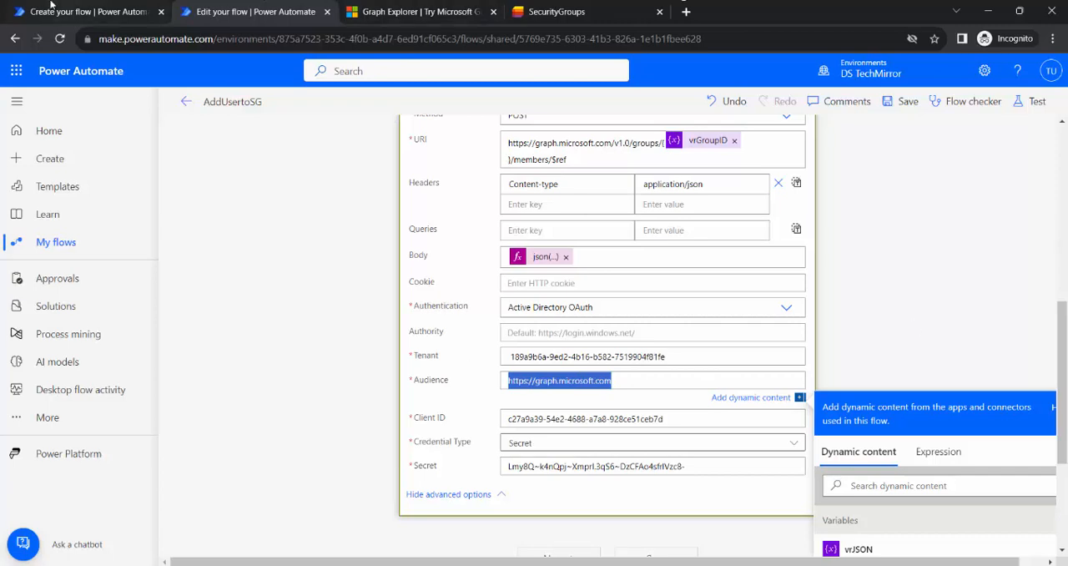
click(75, 10)
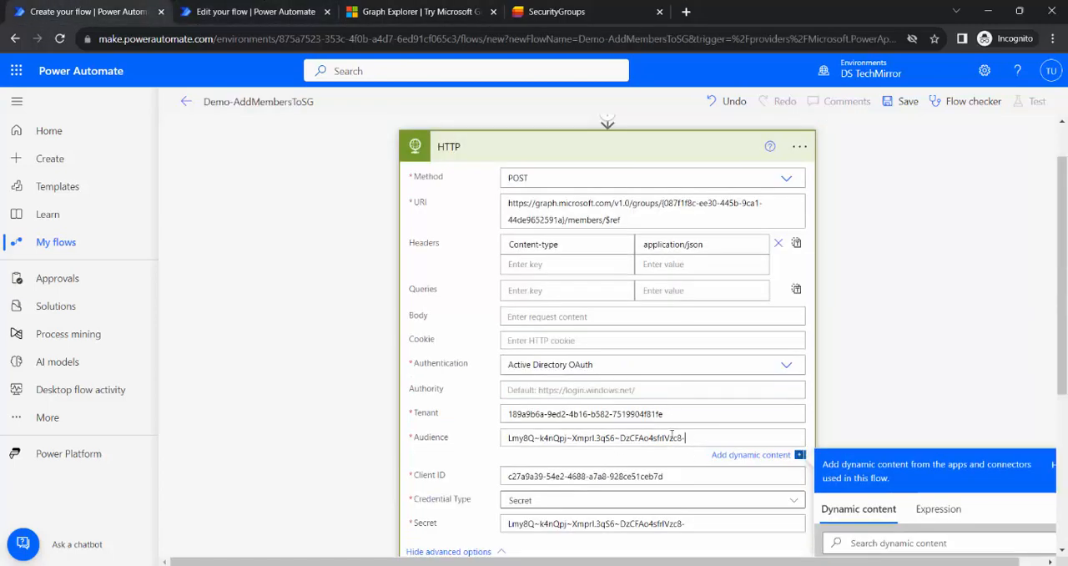
drag(686, 437, 457, 424)
key(ctrl+v)
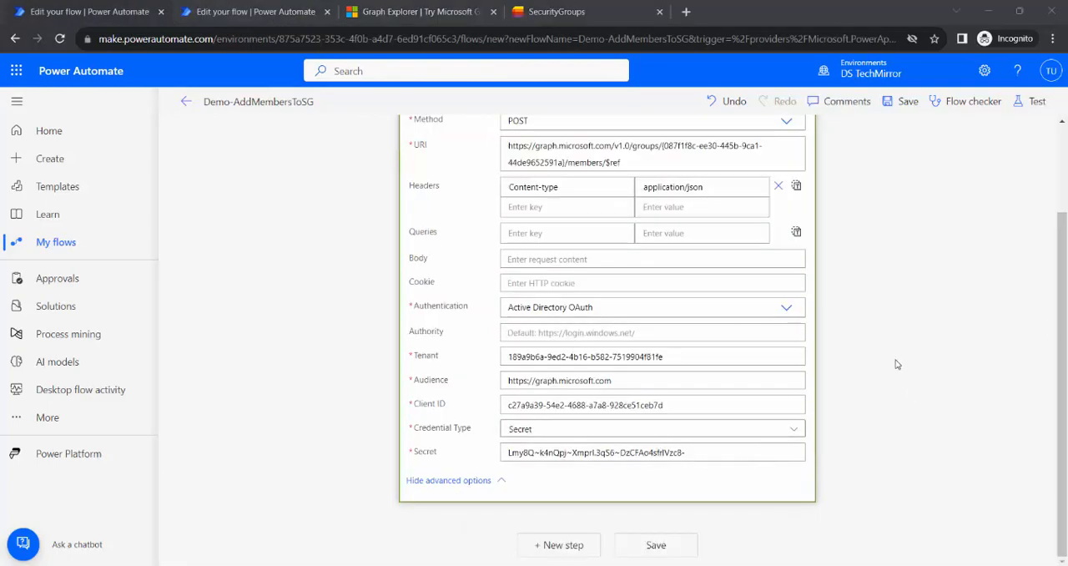
scroll(897, 363, up, 2)
click(390, 14)
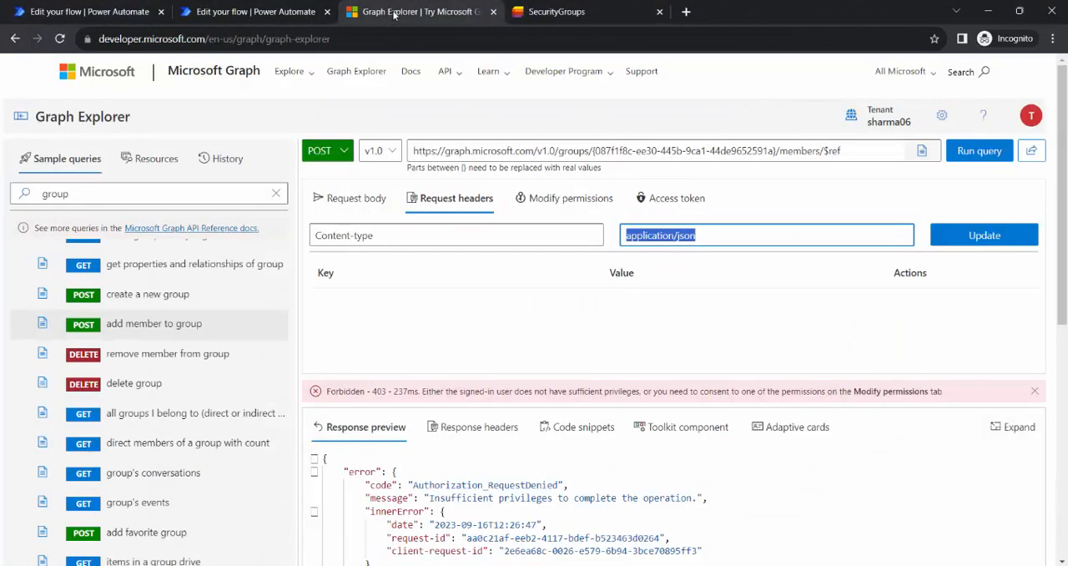
click(355, 198)
key(ctrl+a)
key(ctrl+c)
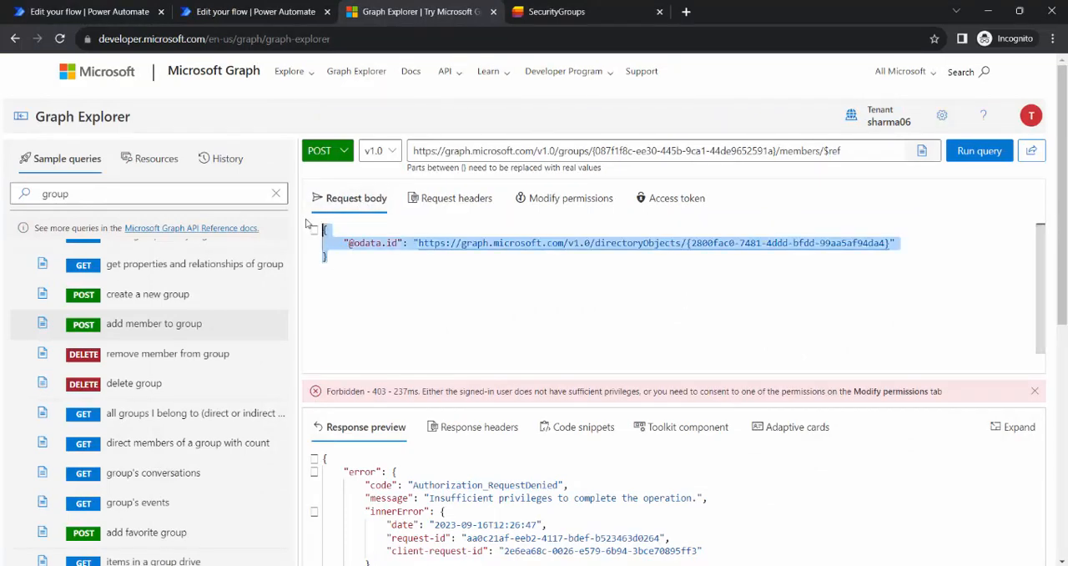
click(89, 11)
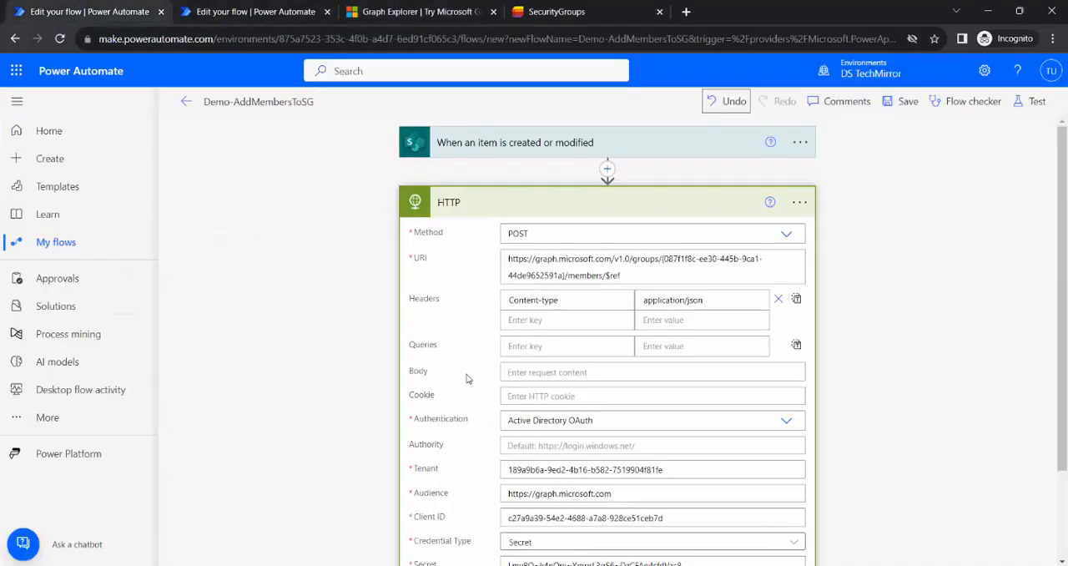
click(527, 369)
key(ctrl+v)
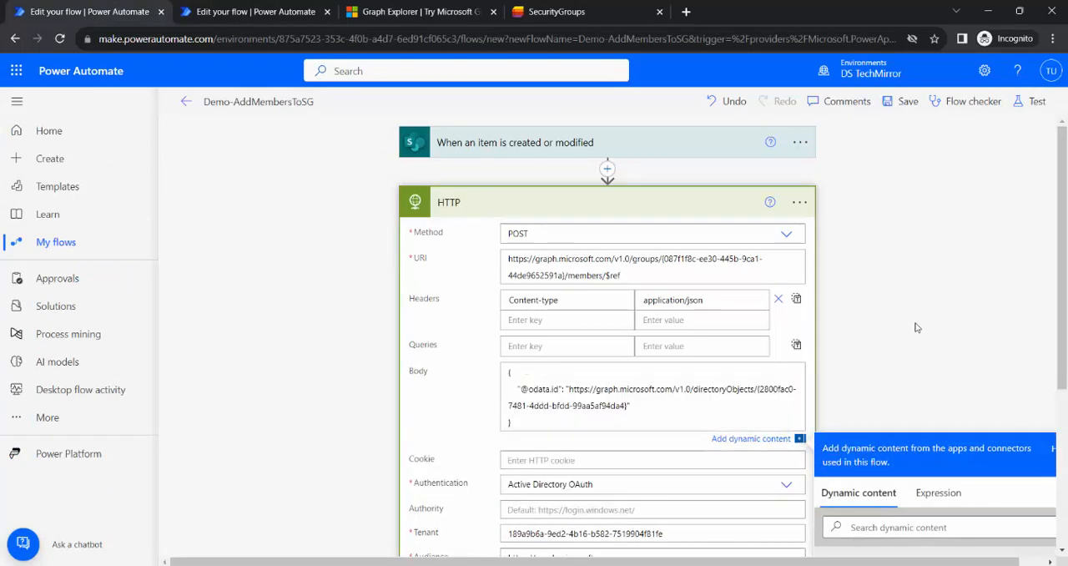
Review the HTTP action's settings, try to save the flow, and examine the flow checker's errors.
double_click(706, 262)
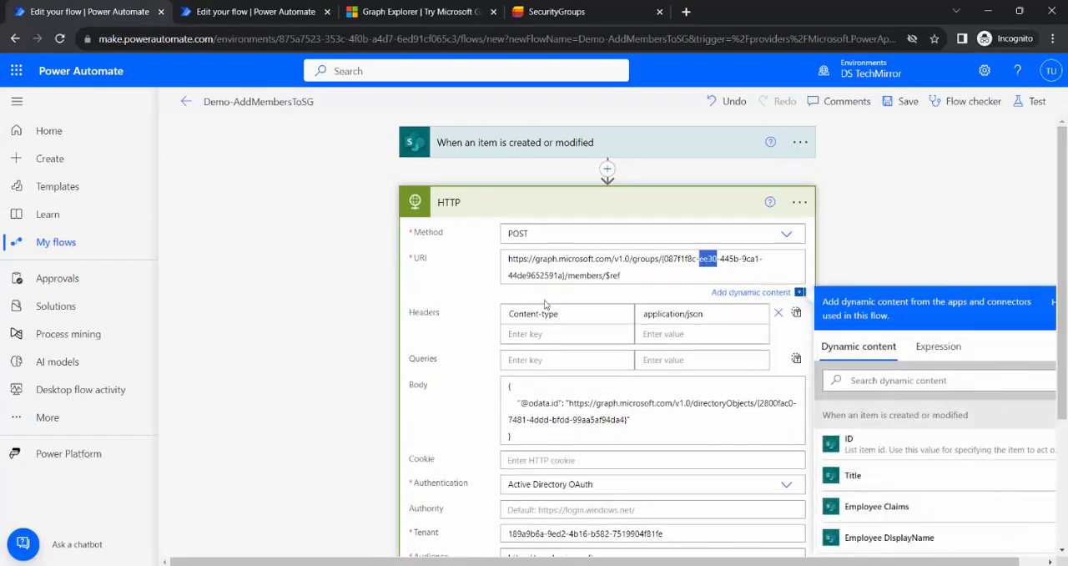
click(941, 246)
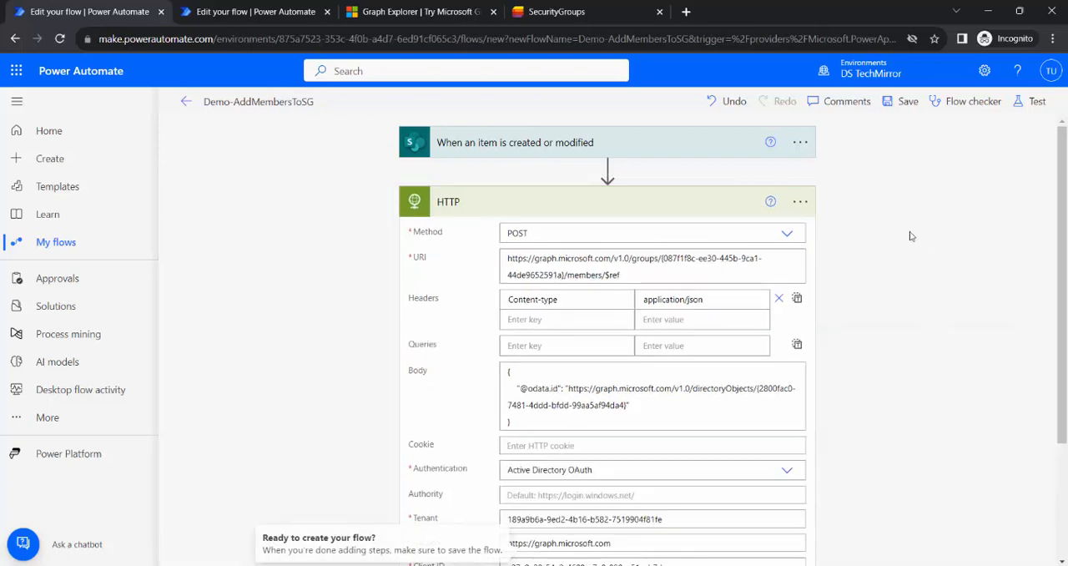
scroll(550, 308, down, 2)
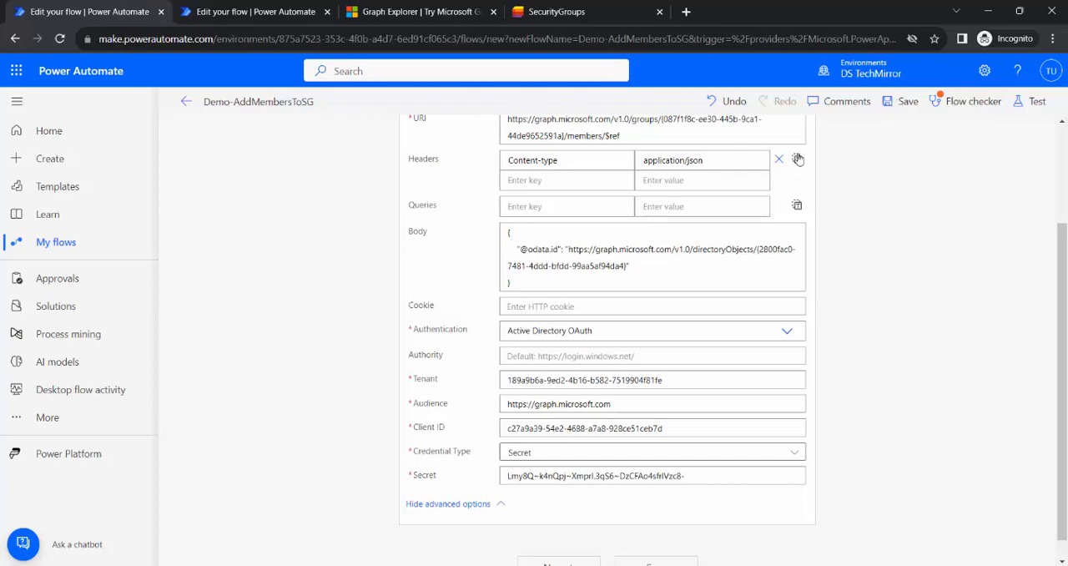
click(908, 101)
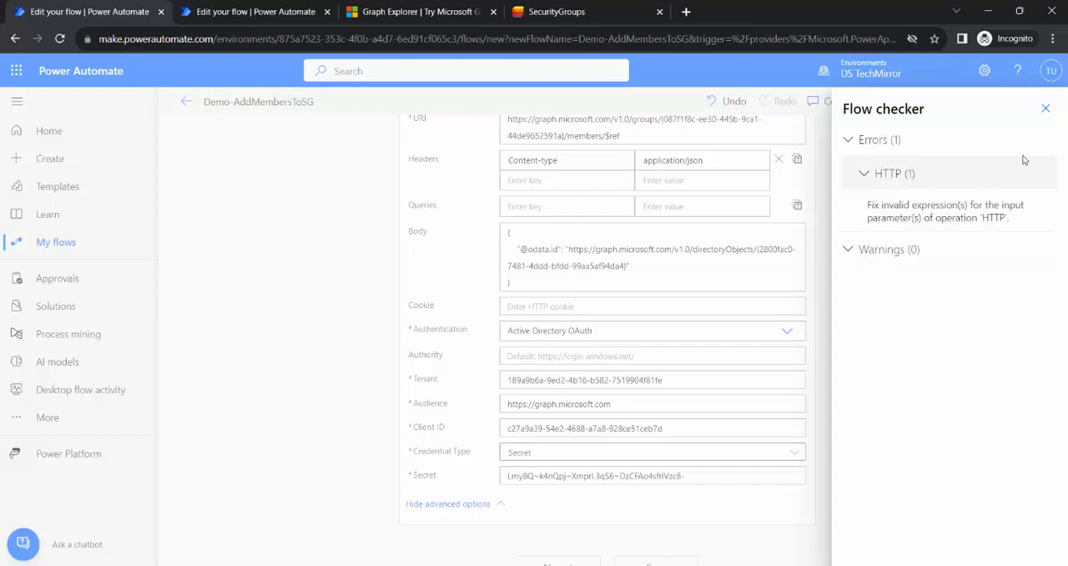
click(1045, 109)
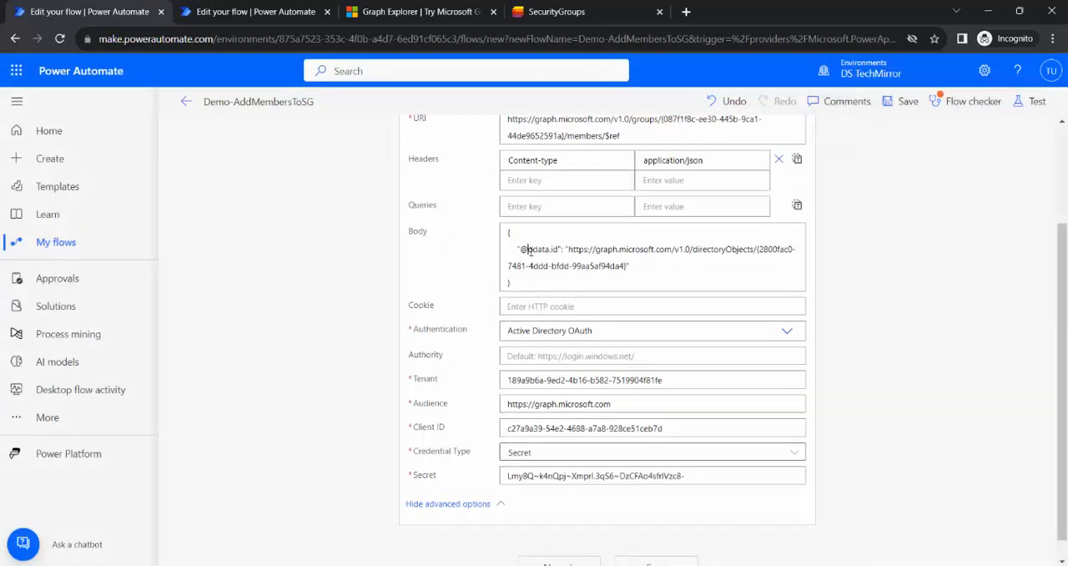
click(538, 284)
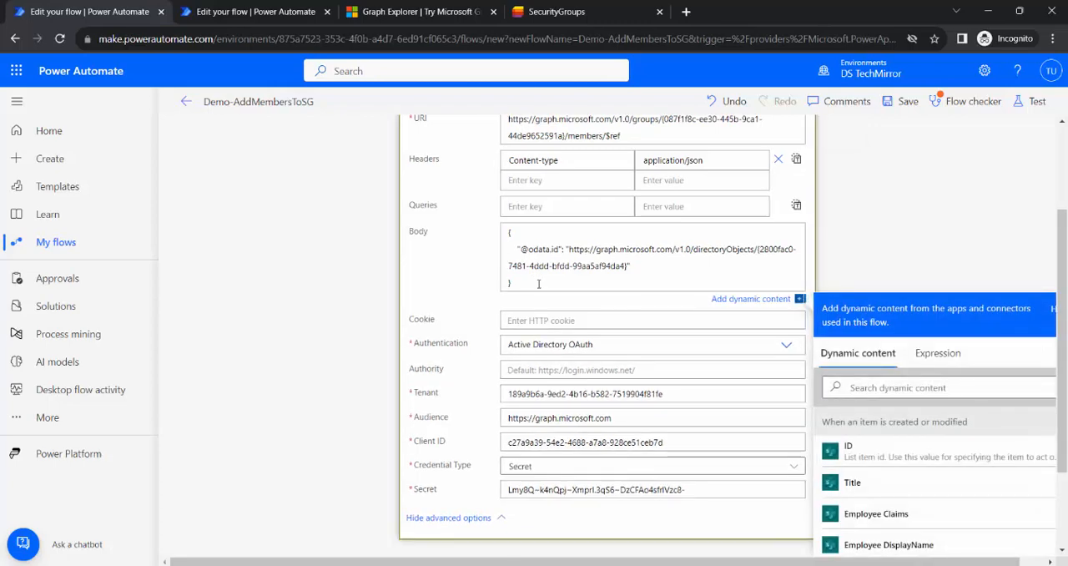
click(910, 102)
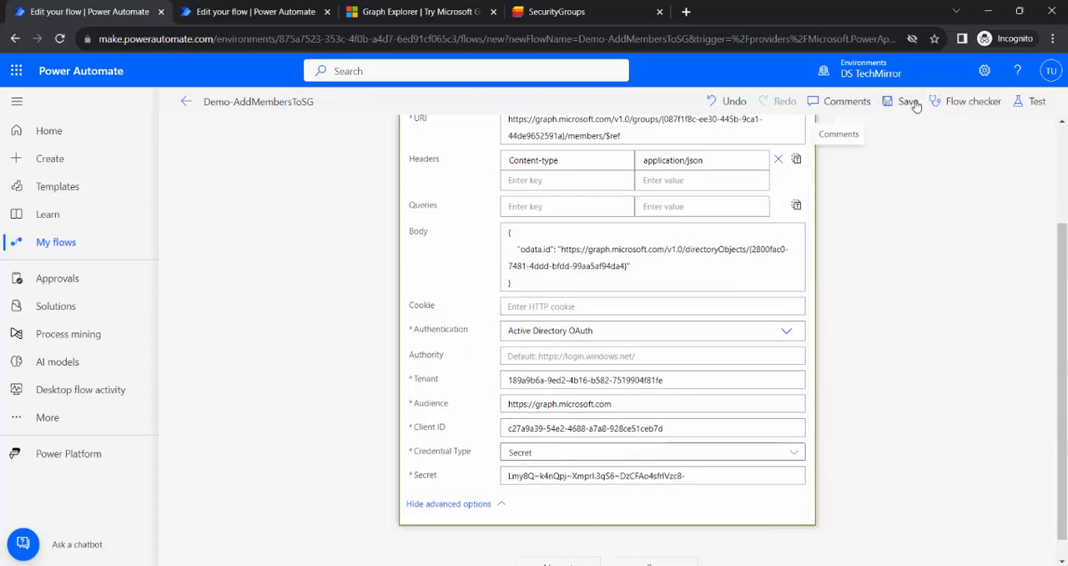
click(520, 248)
text(@)
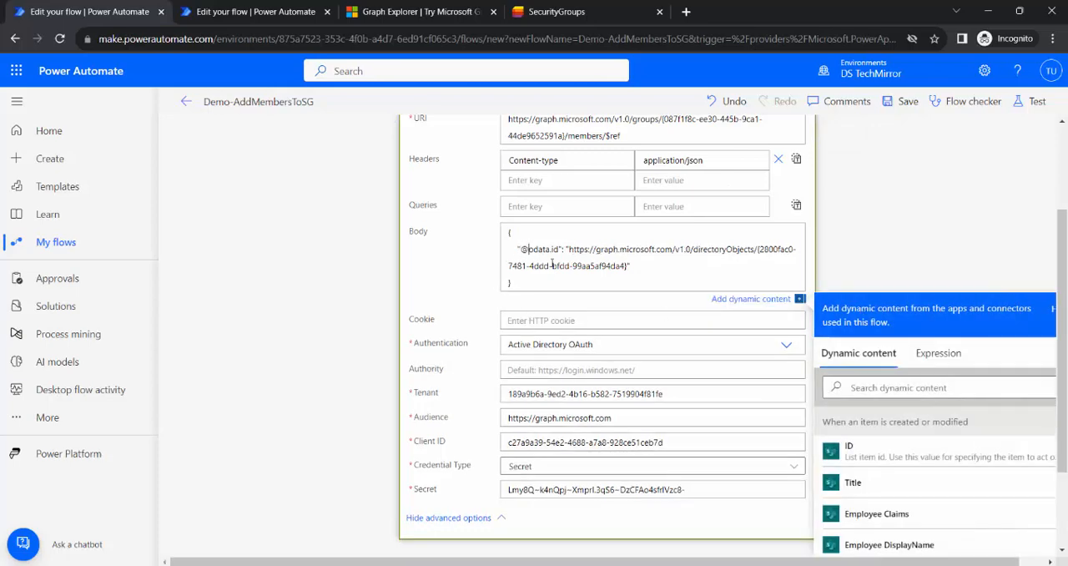
Insert an Initialize variable action between the SharePoint trigger and the HTTP action.
scroll(736, 338, up, 3)
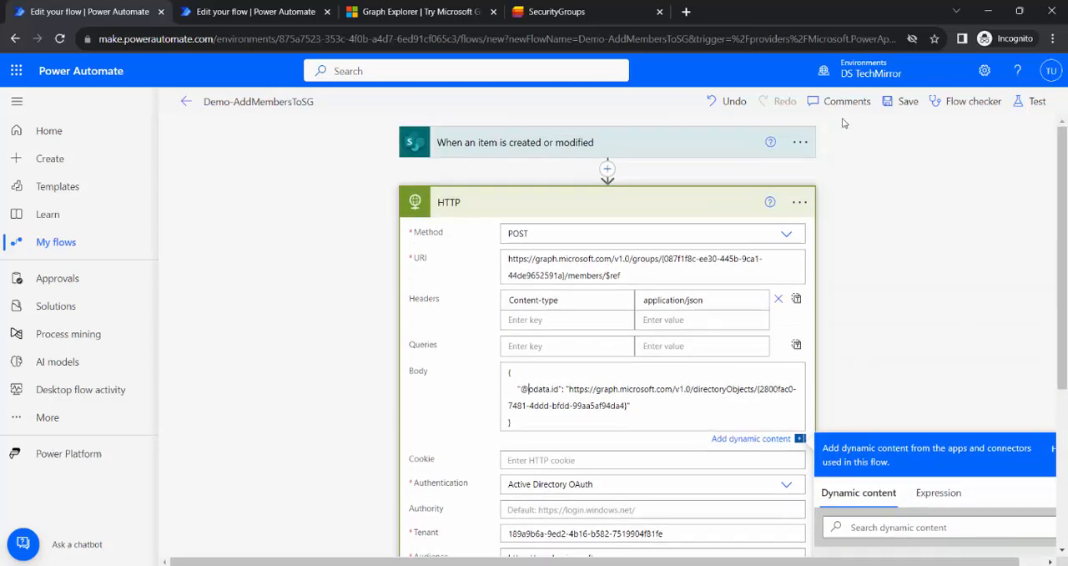
click(608, 169)
click(621, 191)
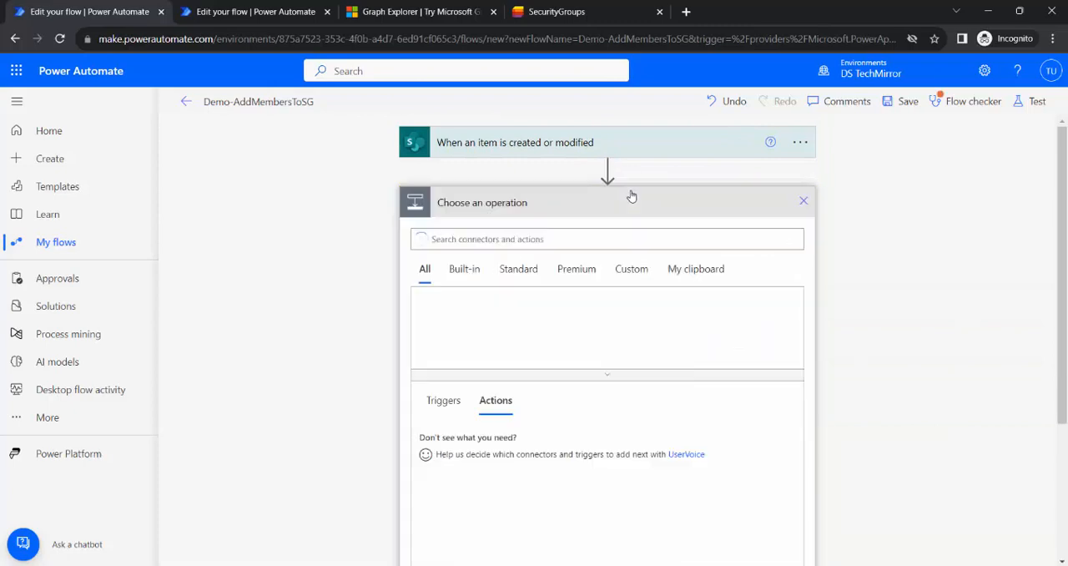
text(initiali)
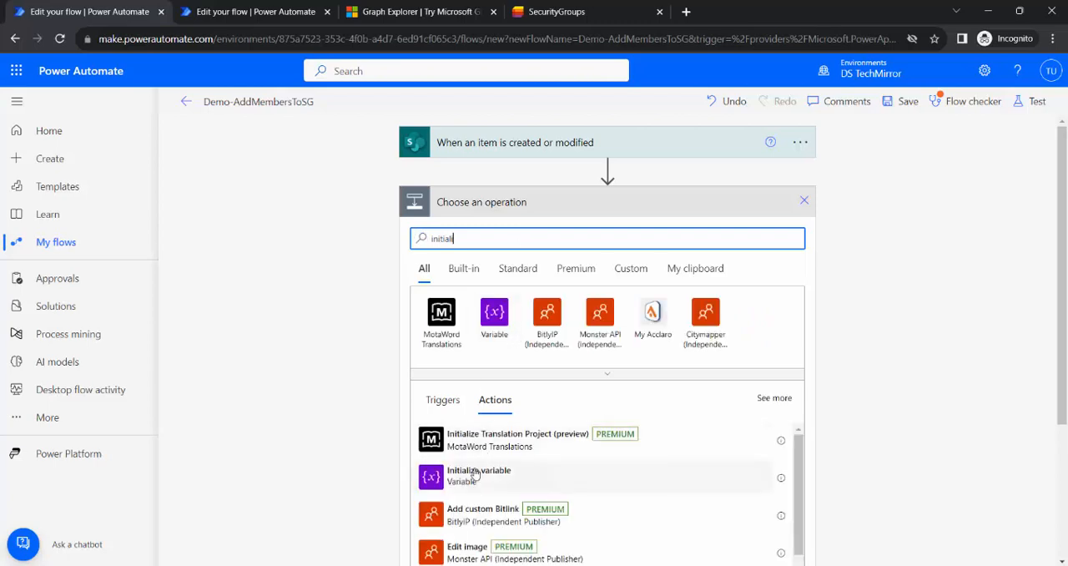
click(475, 473)
Name the new variable vrGraphAPIJSON and set its type to String.
click(624, 231)
text(vrGraphAPIJSON)
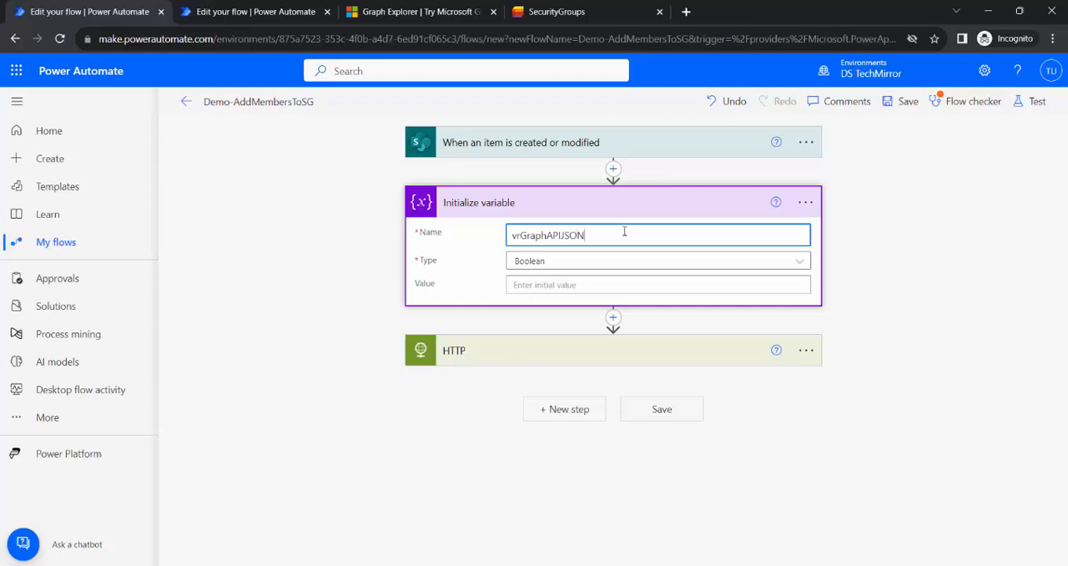
click(588, 265)
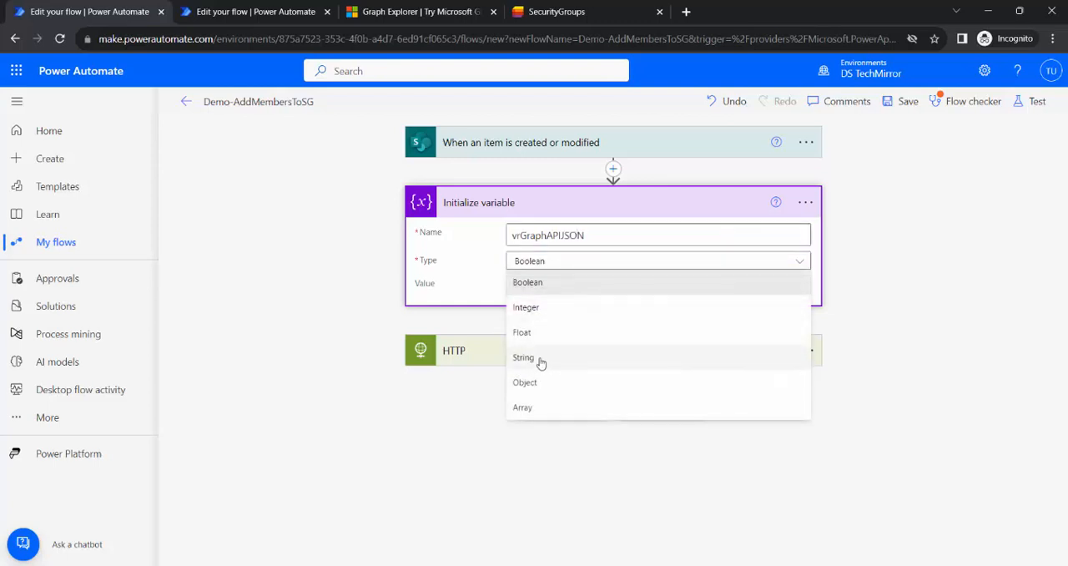
click(542, 361)
click(541, 286)
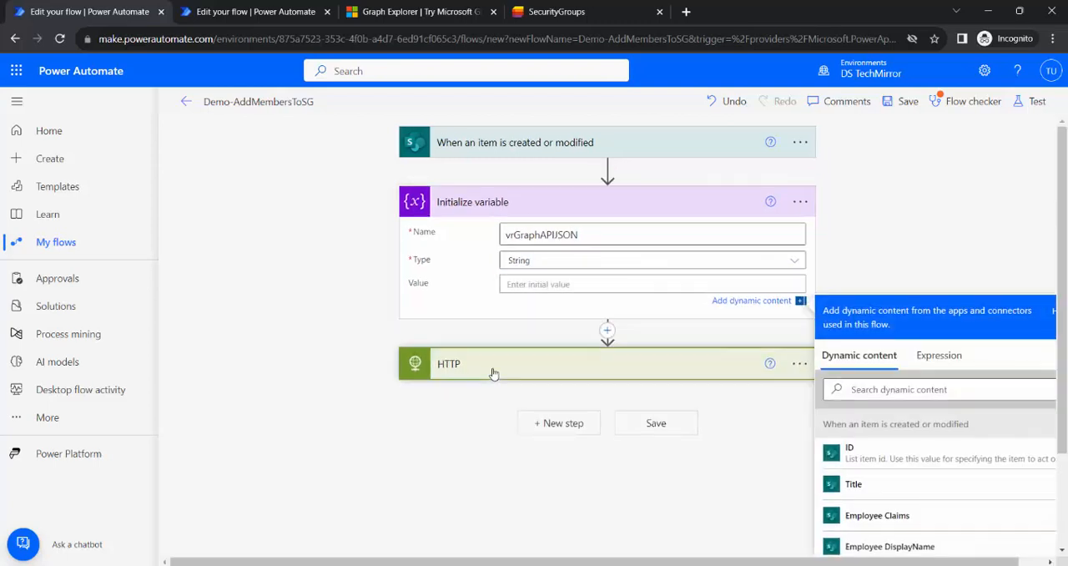
click(495, 365)
scroll(509, 401, down, 2)
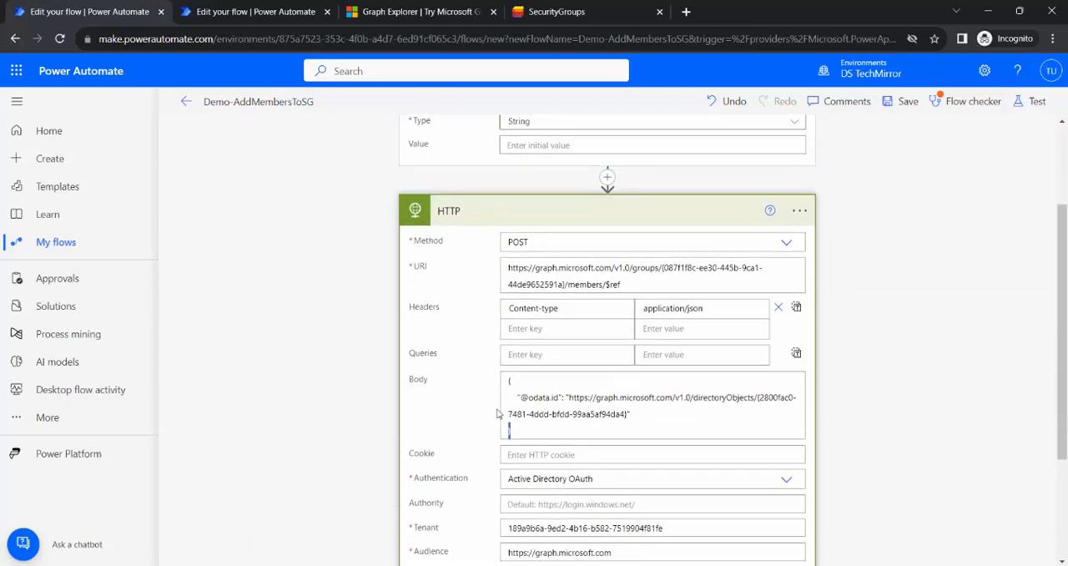
drag(502, 415, 491, 389)
scroll(517, 314, up, 2)
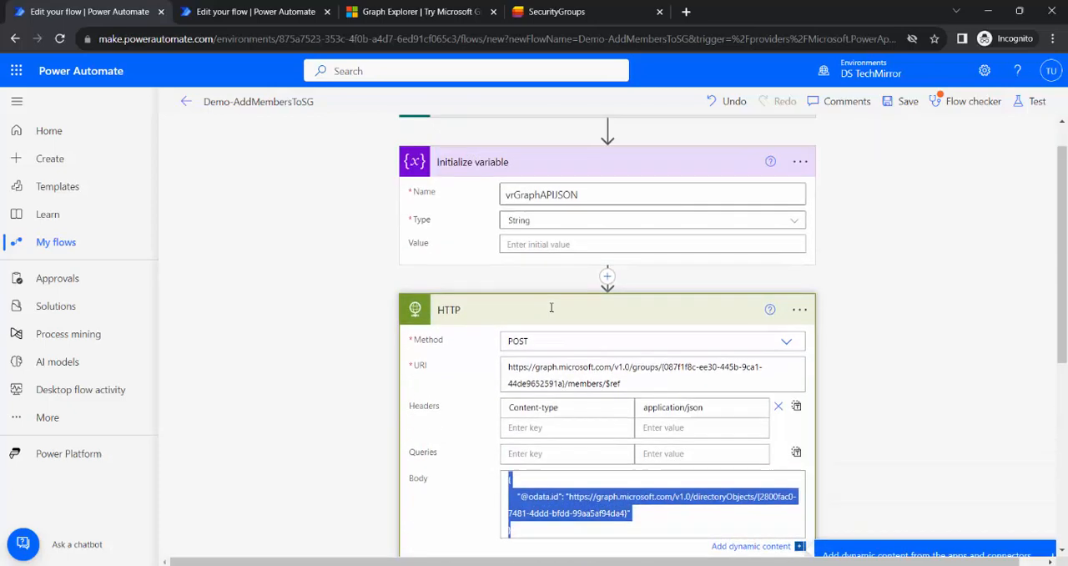
click(530, 288)
text({   "@odata.id": "https://graph.microsoft.com/v1.0/directoryObjects/{2800fac0-7481-4ddd-bfdd-99aa5af94da4}" })
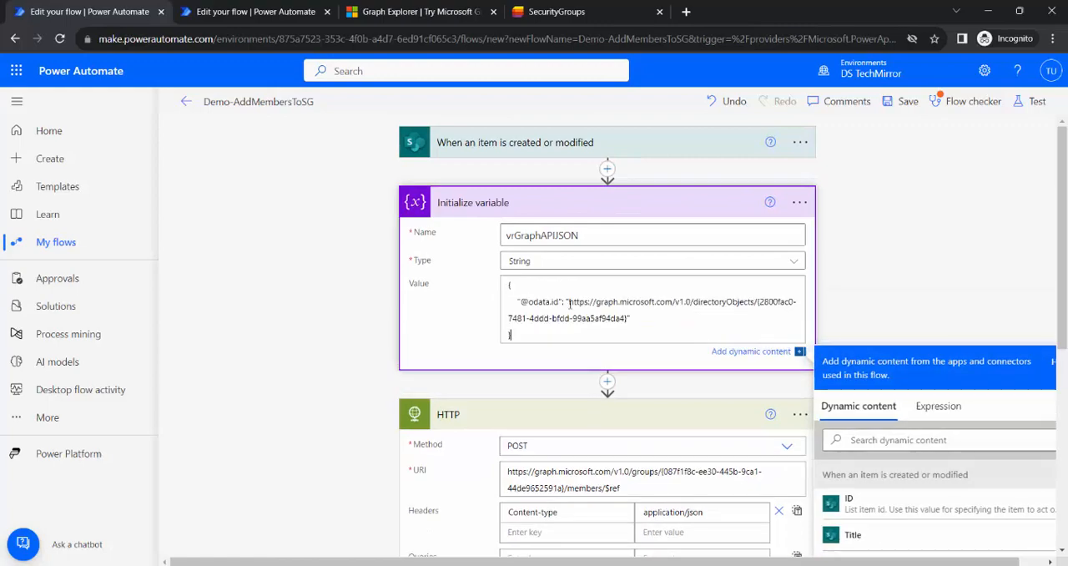
Replace the HTTP action's Body text with the vrGraphAPIJSON variable and save the flow.
scroll(551, 399, down, 2)
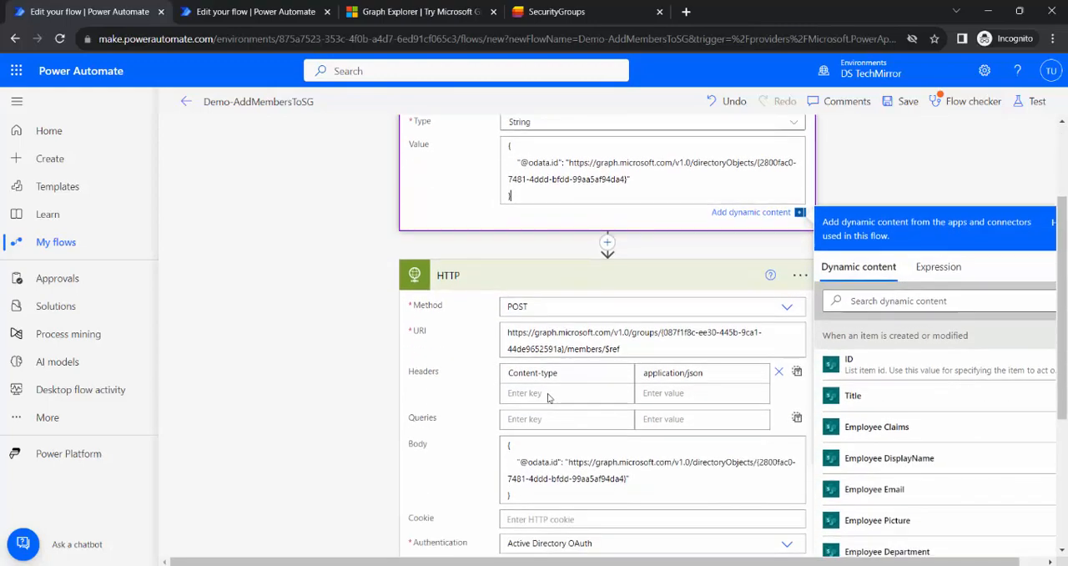
click(510, 494)
key(ctrl+a)
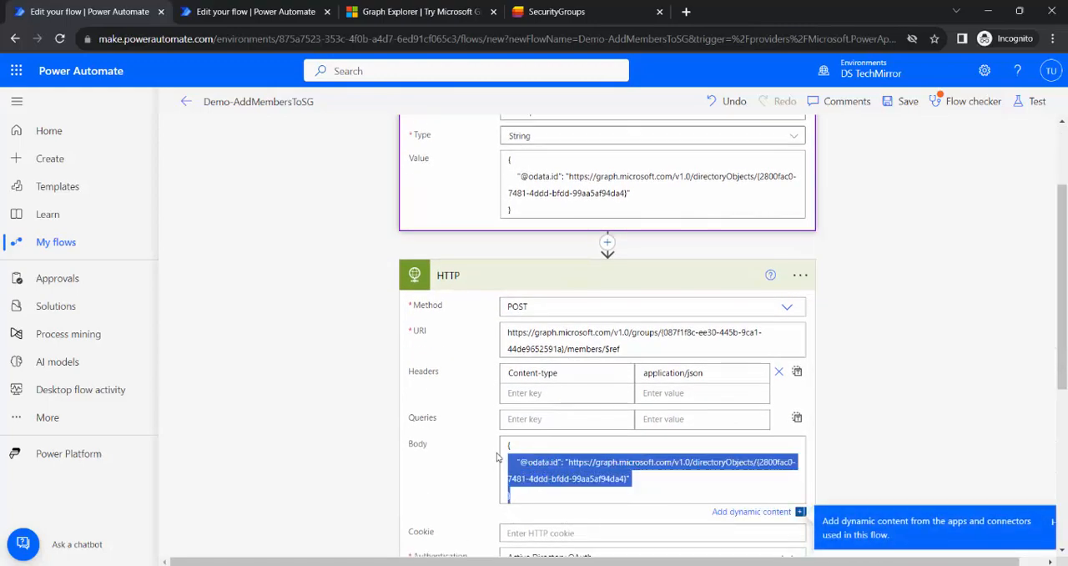
key(Delete)
scroll(565, 263, down, 1)
scroll(572, 262, down, 2)
click(858, 306)
click(867, 394)
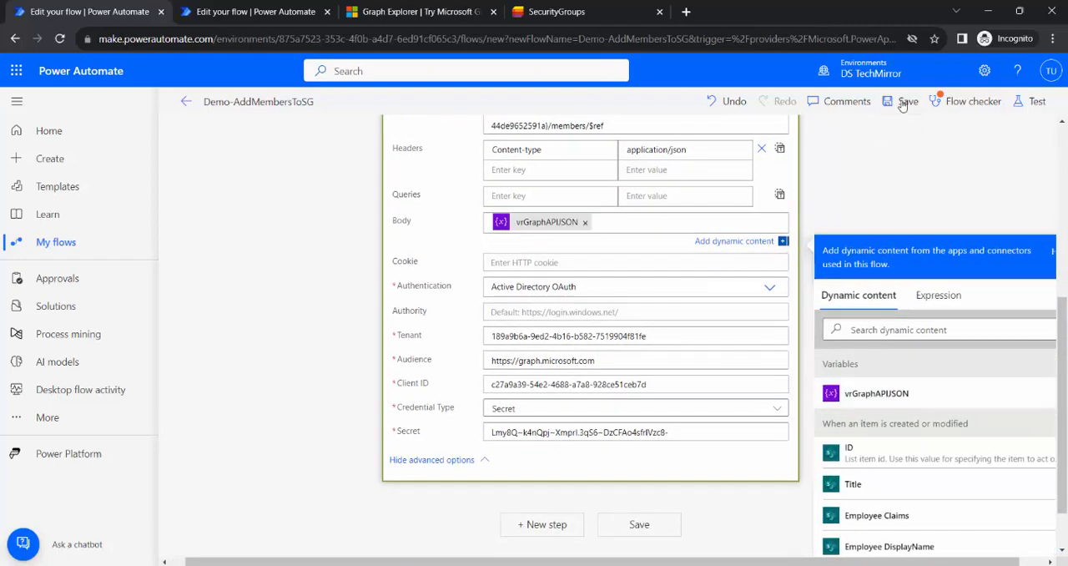
click(902, 103)
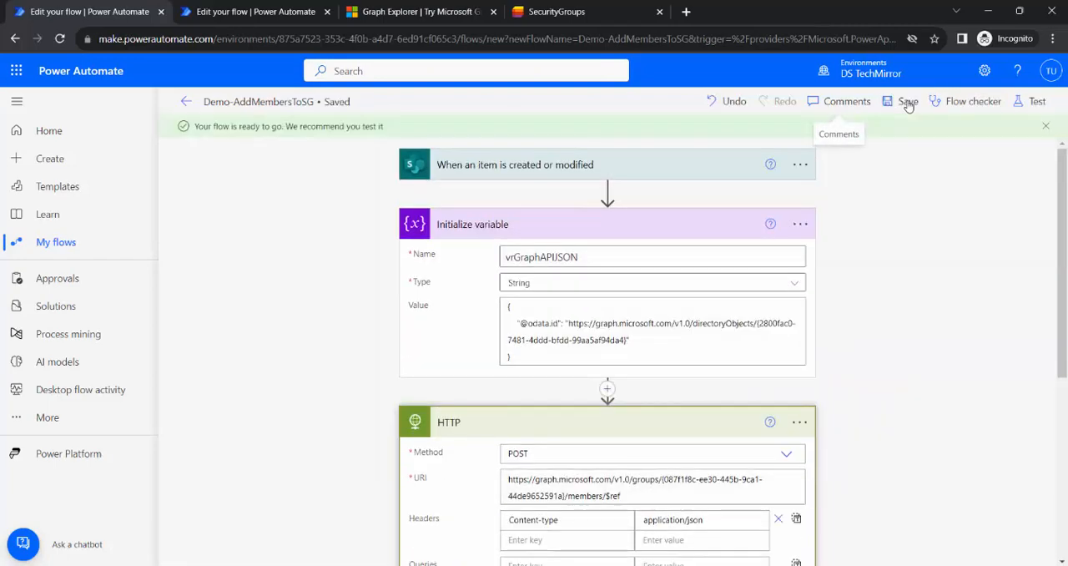
Rename the HTTP action as "Graphi API Add Members".
scroll(865, 322, down, 1)
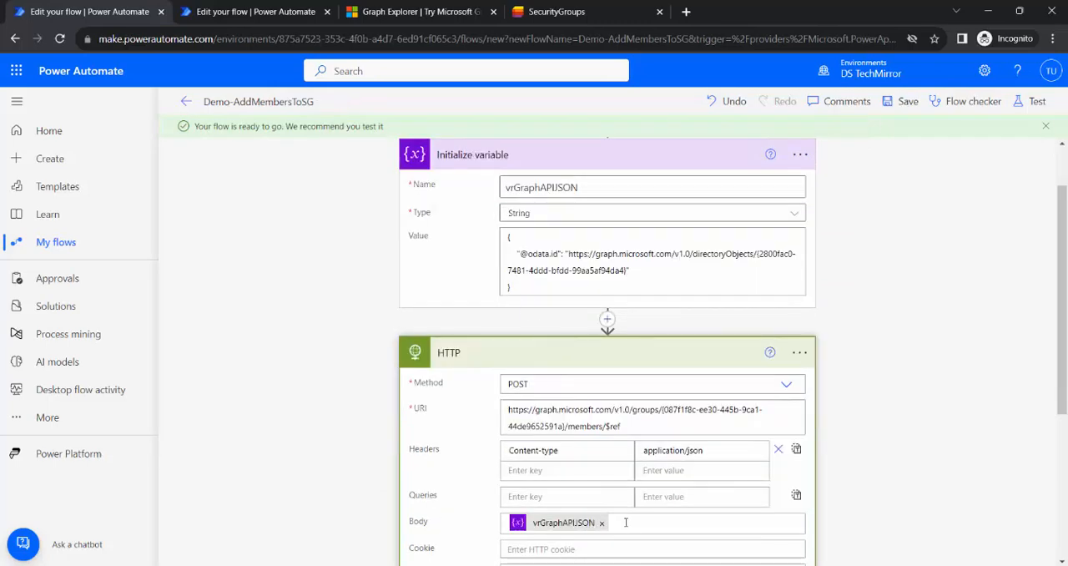
click(800, 352)
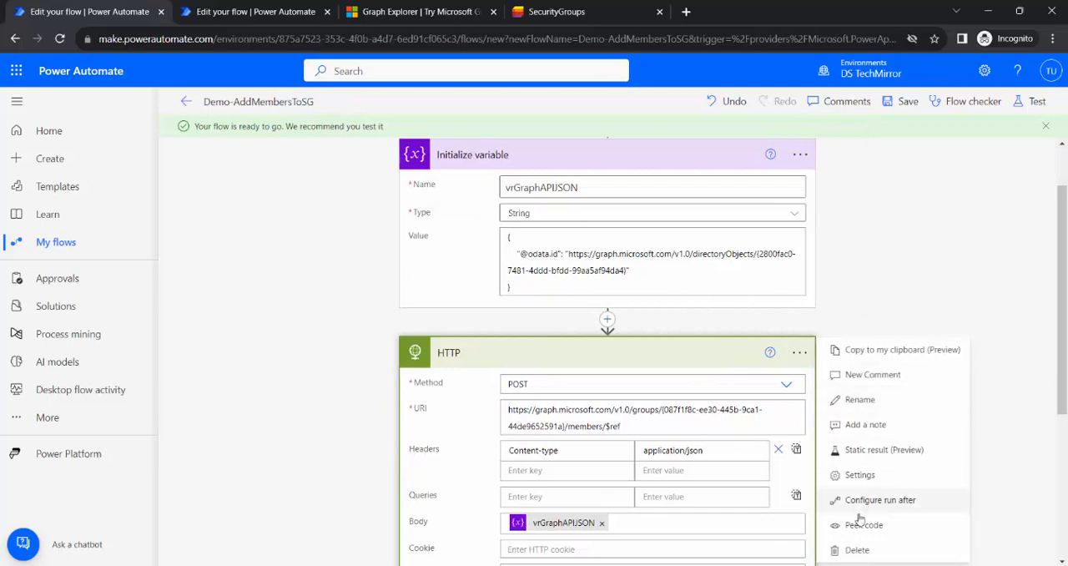
click(885, 400)
text(GraphI API Add Memeb)
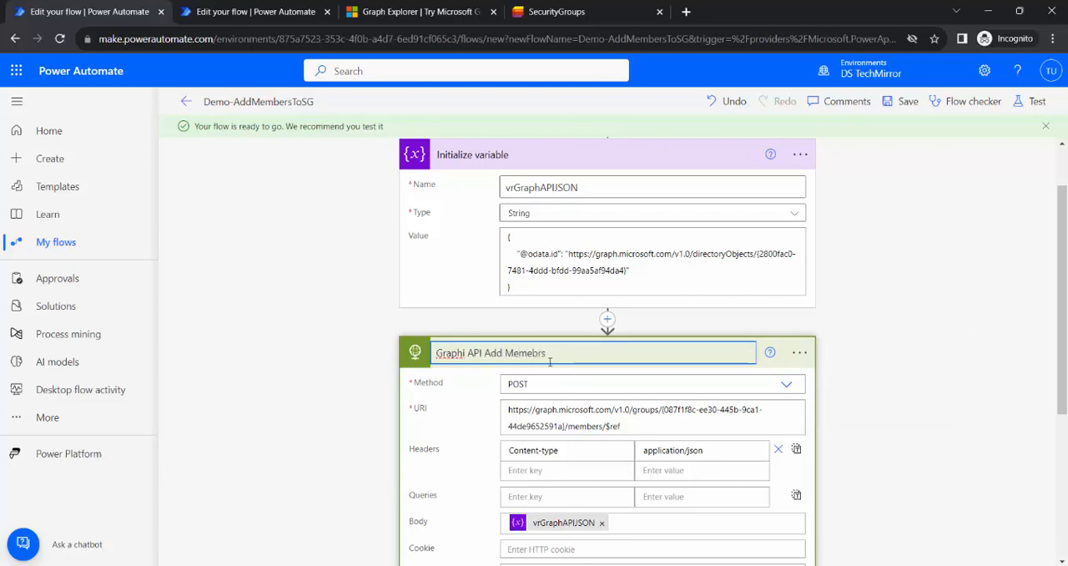
key(Return)
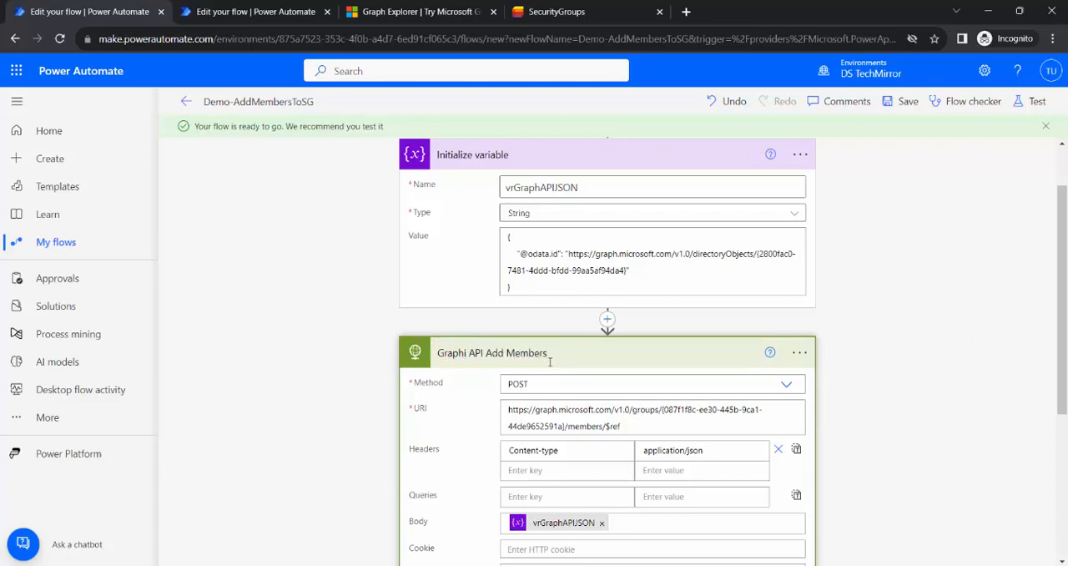
Insert the Office 365 Users action Get my profile (V2) between Initialize variable and Graphi API Add Members.
scroll(785, 396, down, 1)
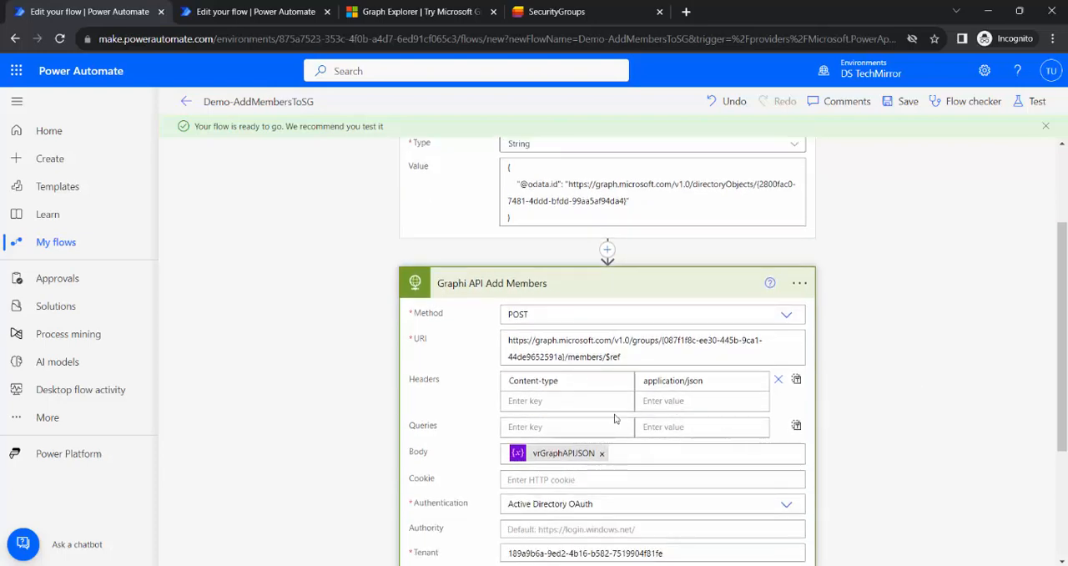
scroll(584, 271, up, 2)
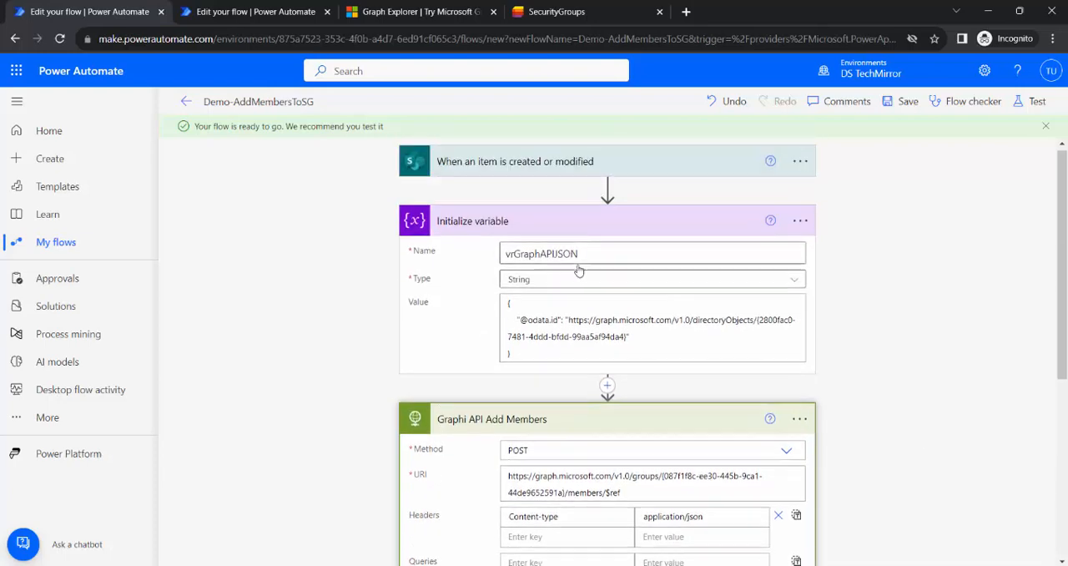
click(607, 388)
click(587, 407)
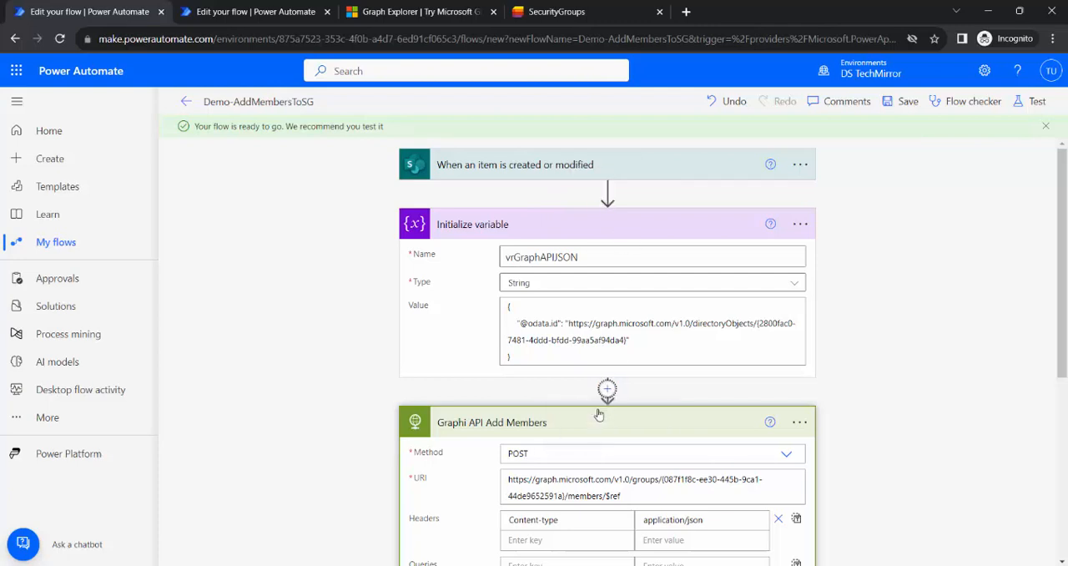
text(user)
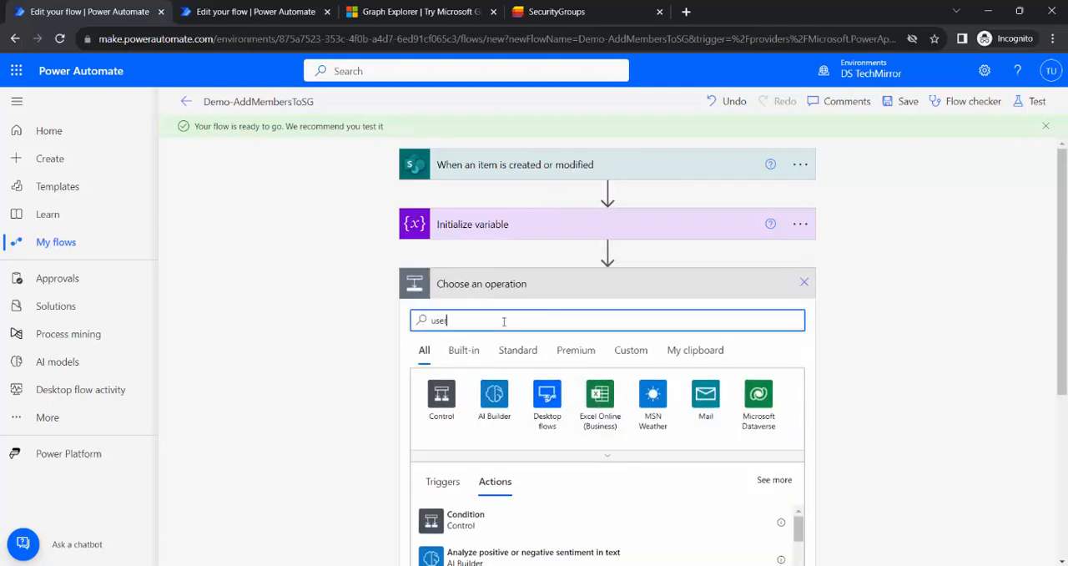
scroll(785, 359, down, 3)
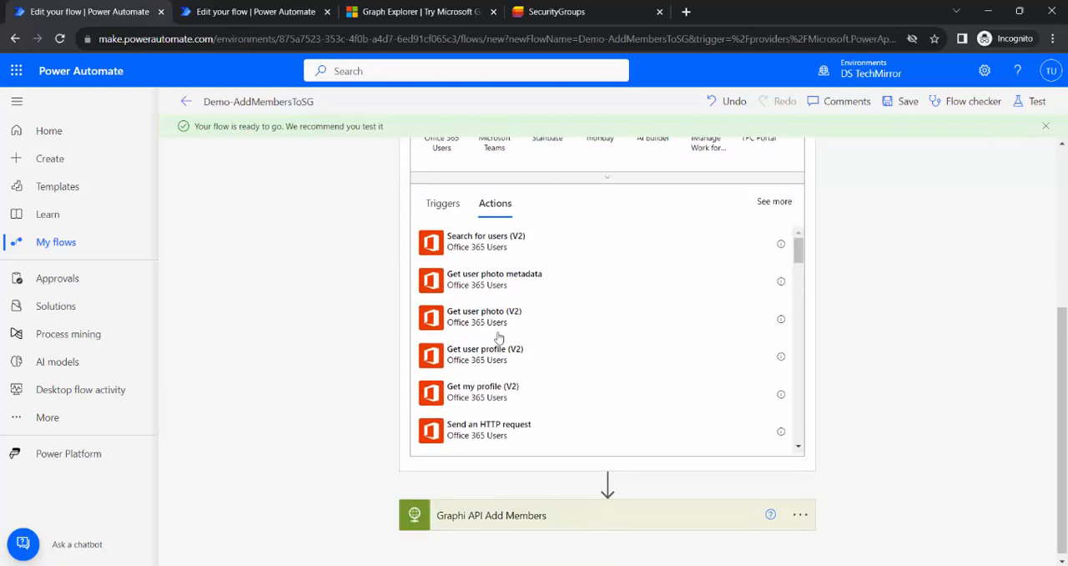
click(504, 395)
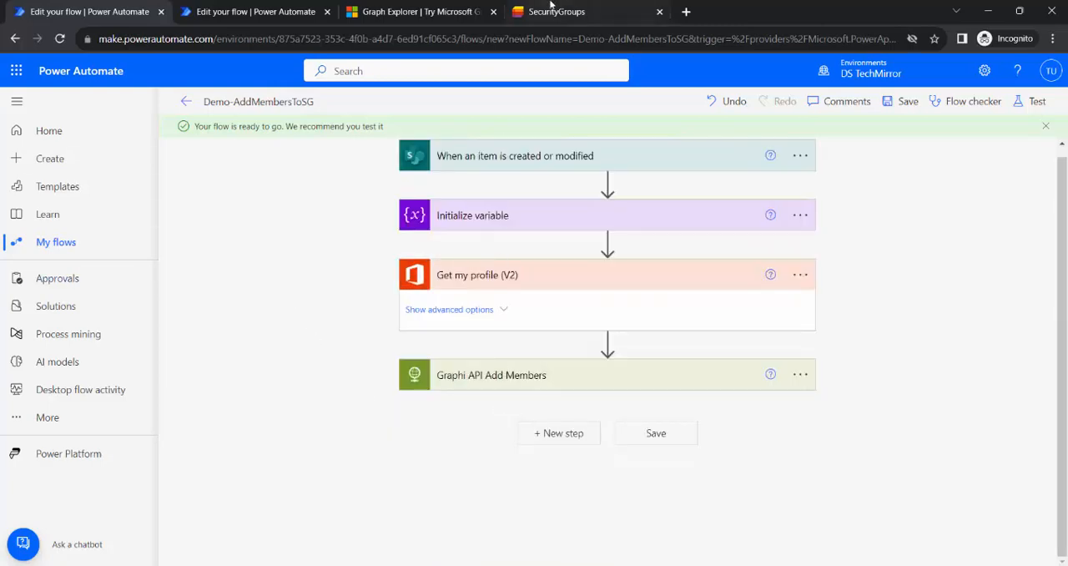
Check the SecurityGroups list's columns and set Select fields in Get my profile (V2) to the trigger's Employee Email.
click(565, 12)
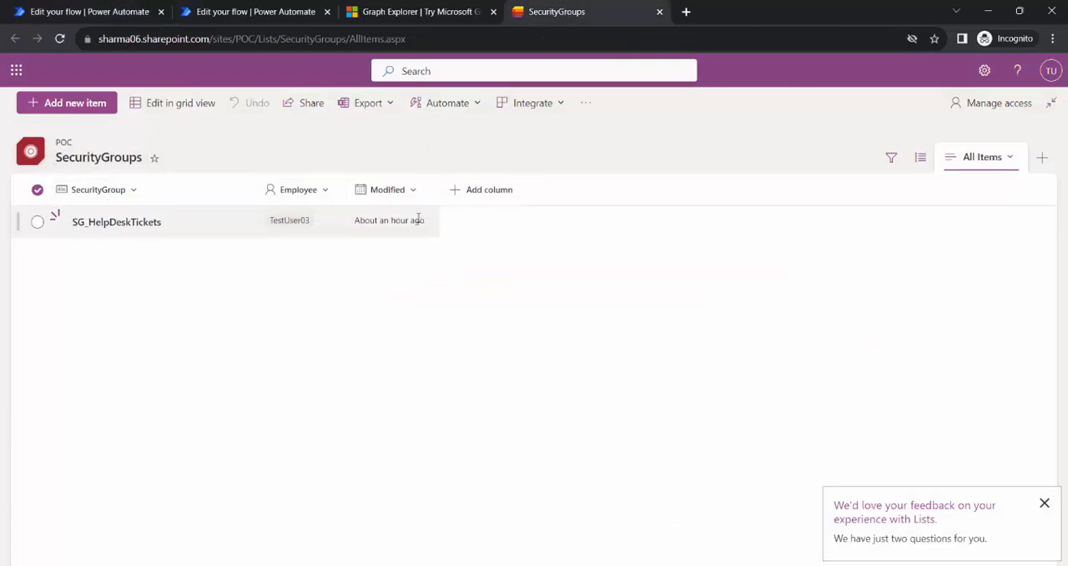
click(73, 10)
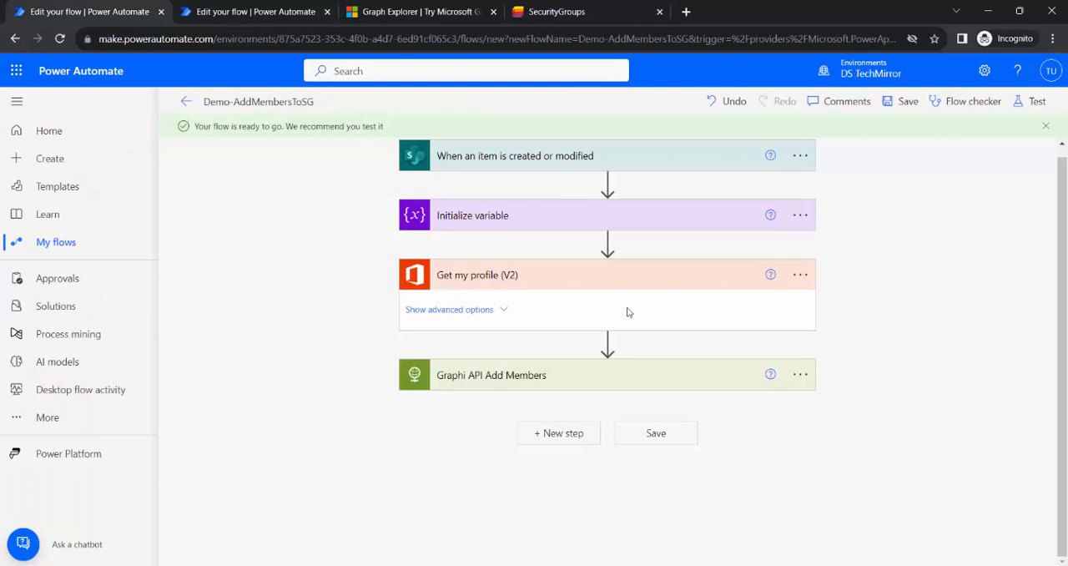
click(479, 310)
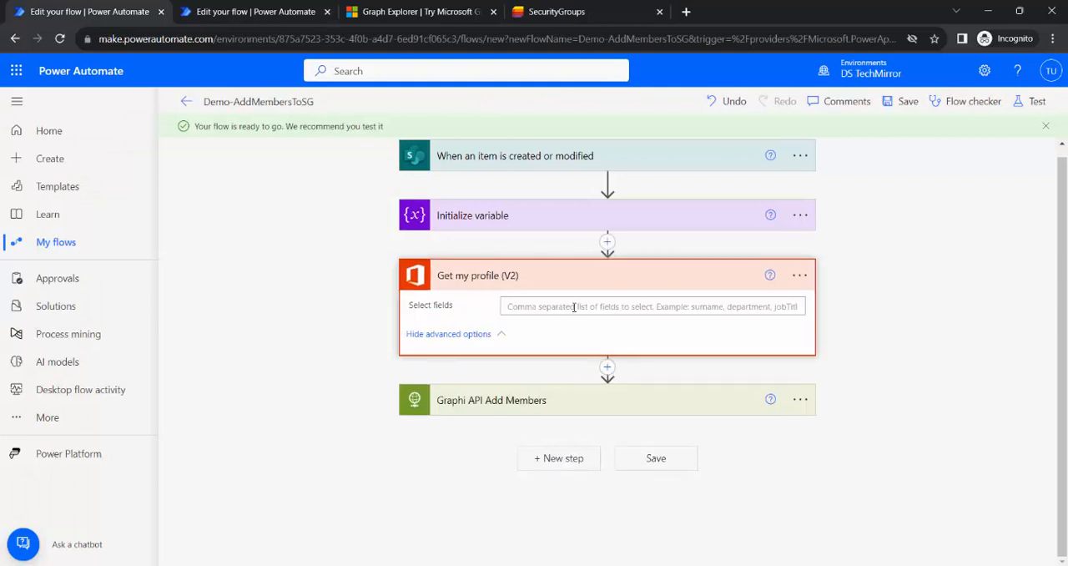
click(615, 306)
click(883, 409)
text(user)
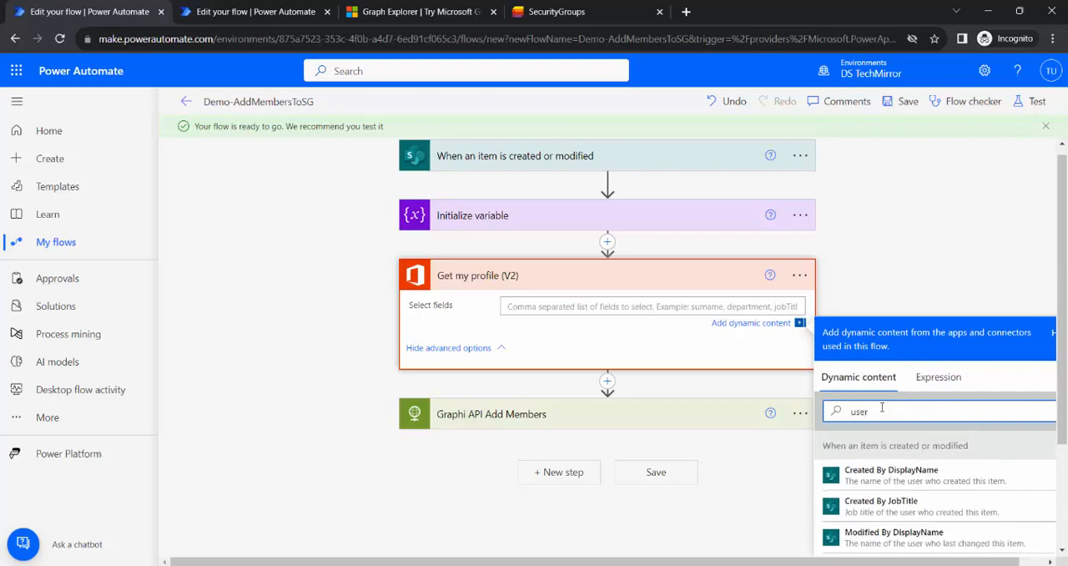
scroll(918, 450, down, 2)
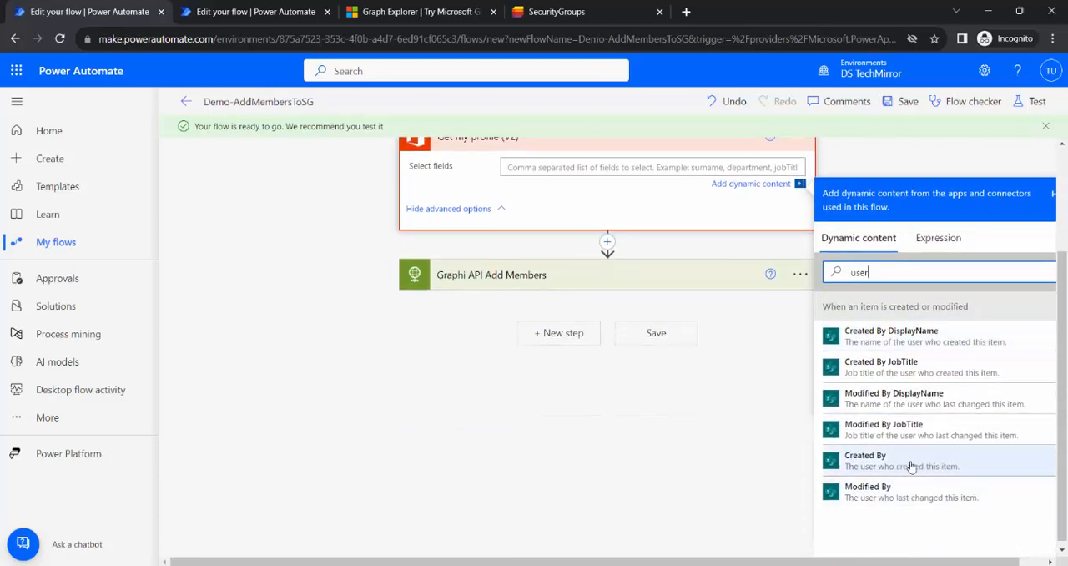
key(BackSpace)
key(BackSpace)
key(BackSpace)
key(BackSpace)
text(emp)
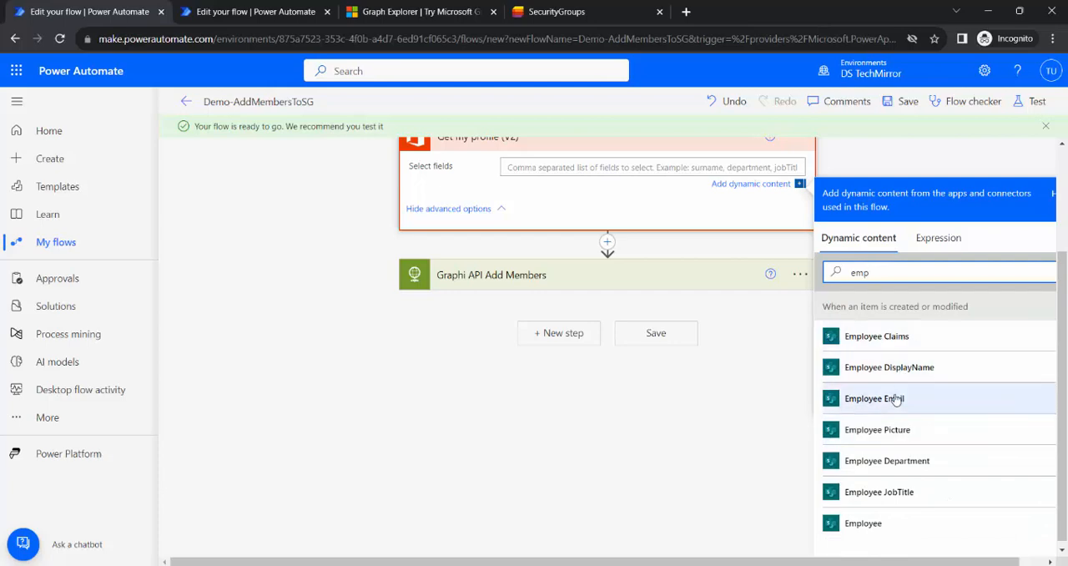
click(868, 398)
scroll(534, 217, up, 2)
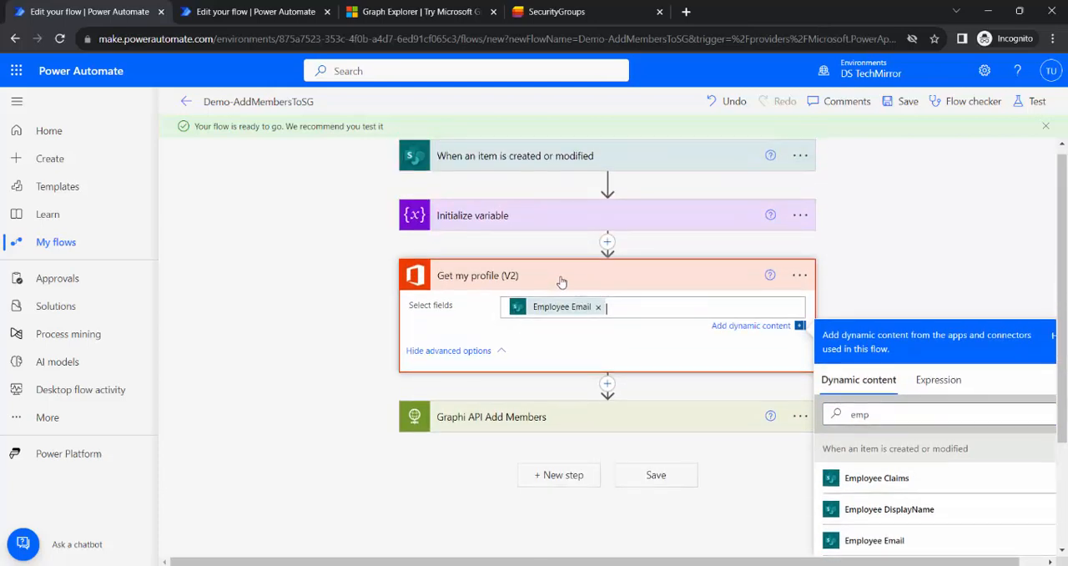
Move the Initialize variable action below Get my profile (V2) and expand its settings.
click(556, 276)
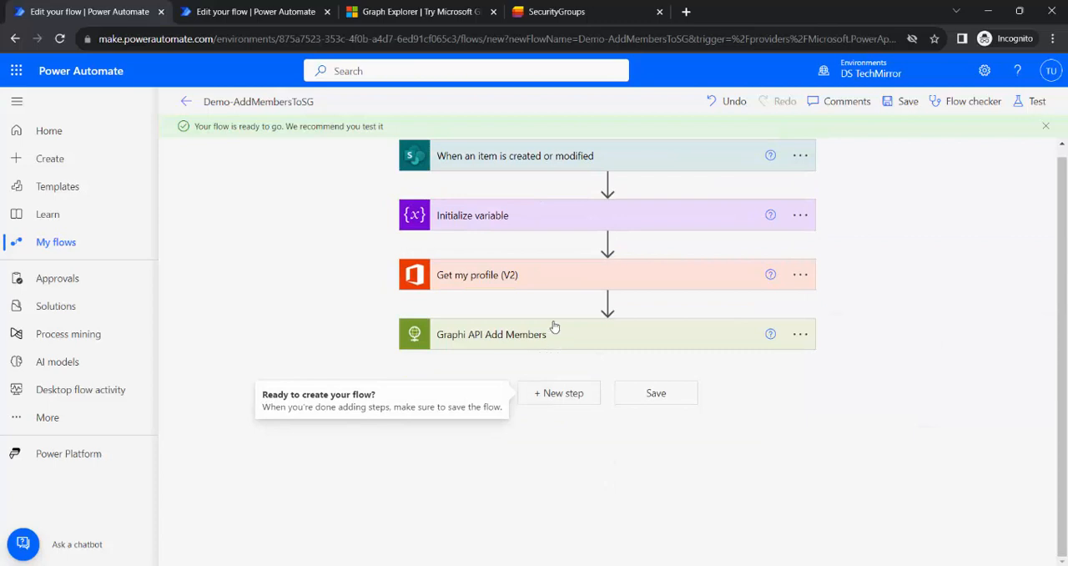
drag(553, 218, 608, 306)
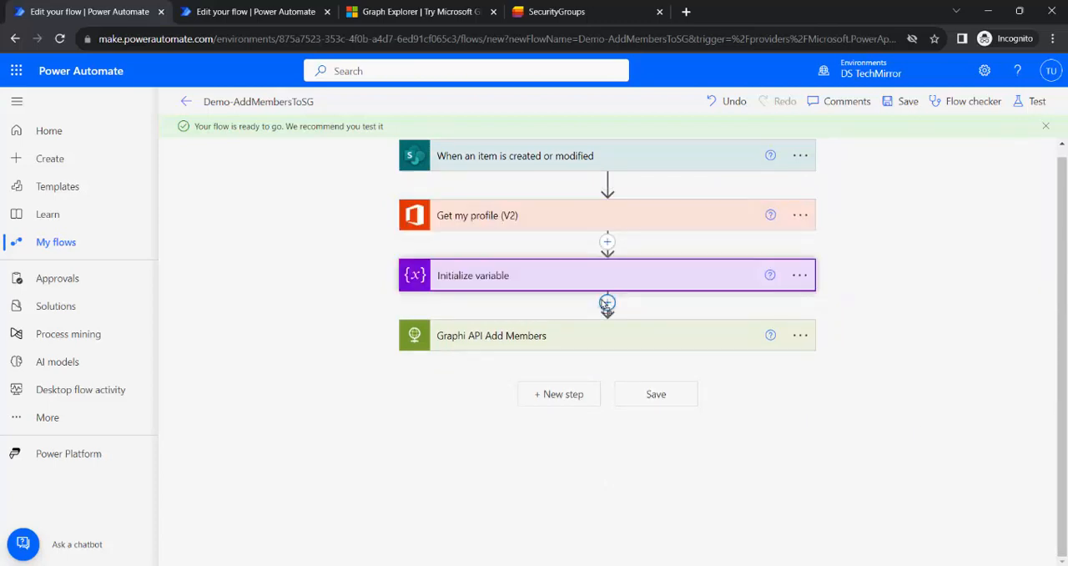
click(512, 276)
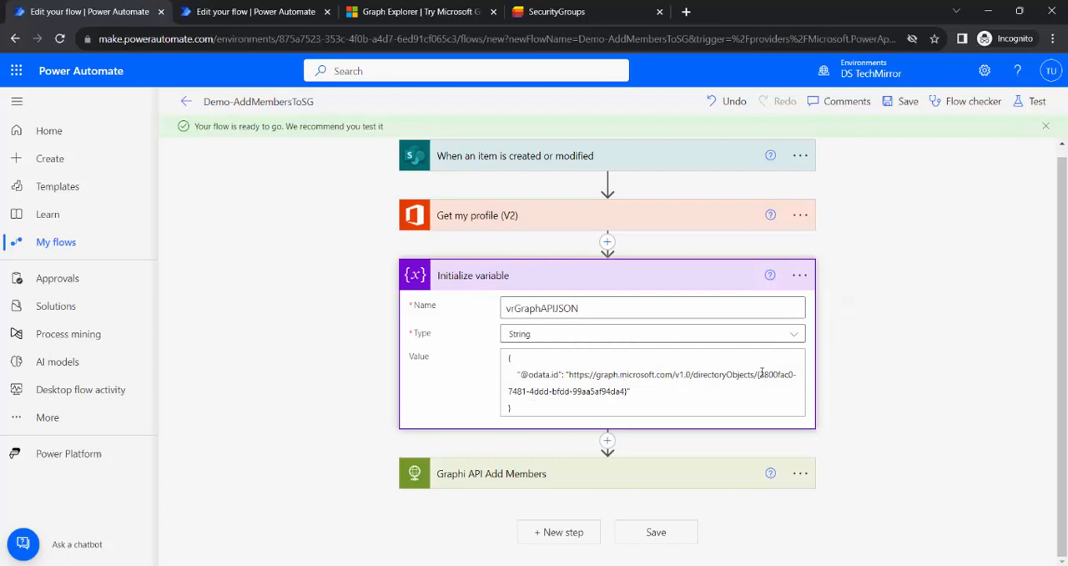
Replace the hard-coded directory object ID in the Initialize variable value with the dynamic Id from Get my profile (V2).
drag(758, 375, 627, 391)
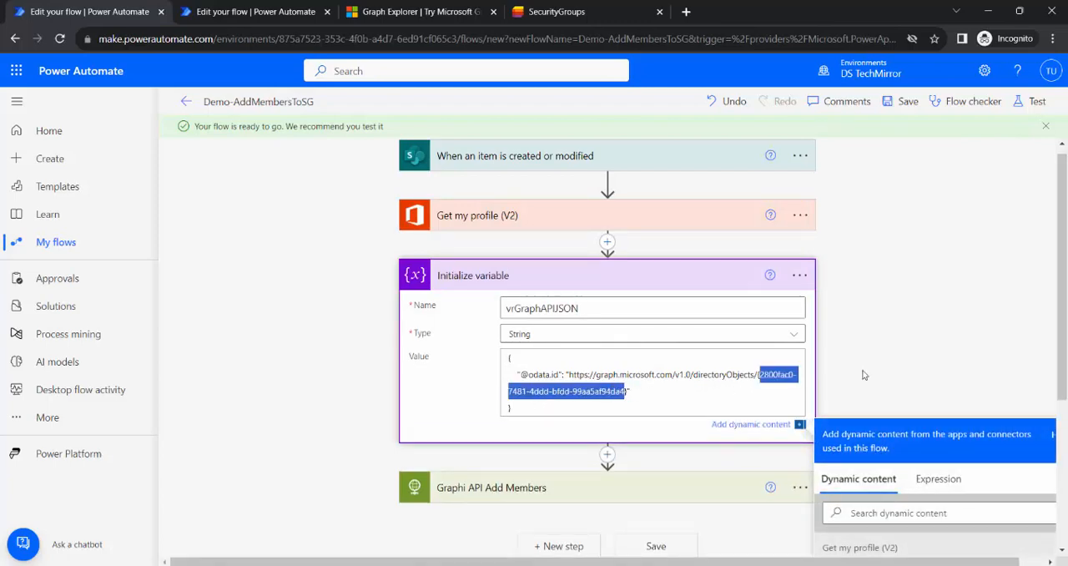
key(BackSpace)
scroll(963, 413, down, 5)
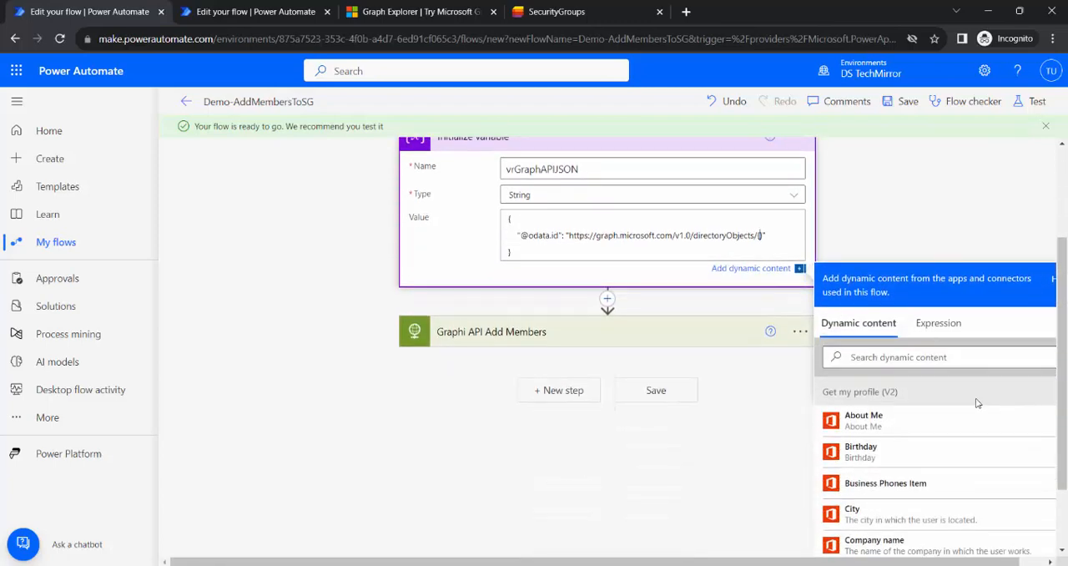
scroll(963, 413, down, 3)
click(887, 515)
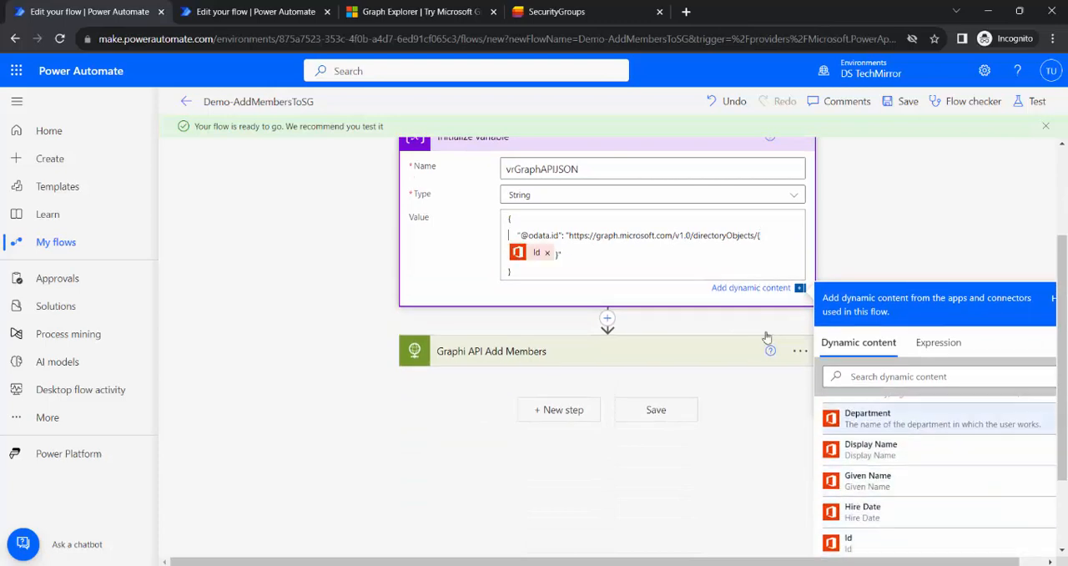
scroll(822, 245, up, 1)
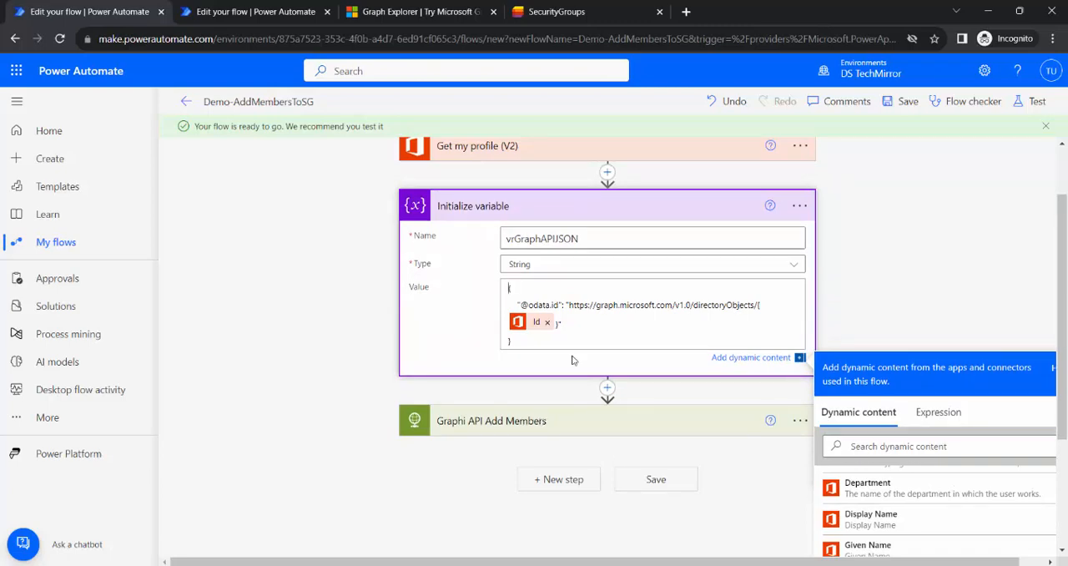
scroll(572, 363, up, 1)
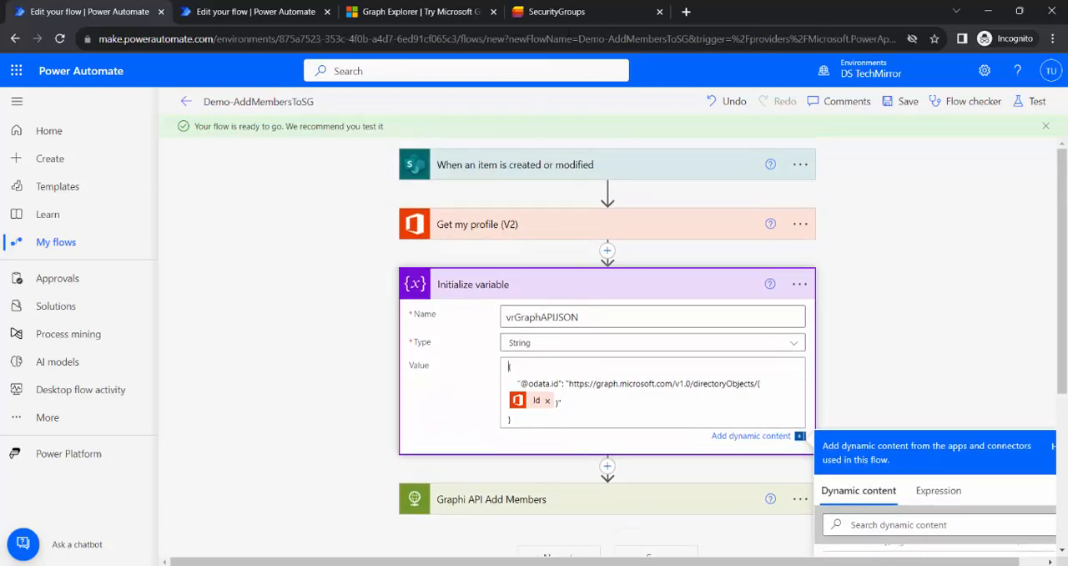
Review the request settings of the Graphi API Add Members action and collapse it again.
click(545, 500)
scroll(645, 357, down, 3)
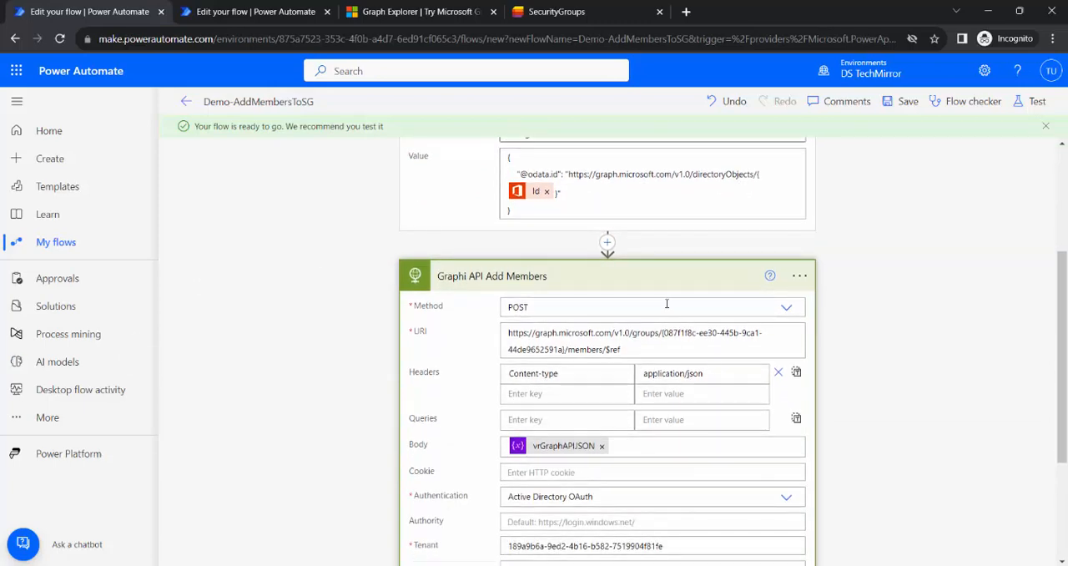
click(643, 286)
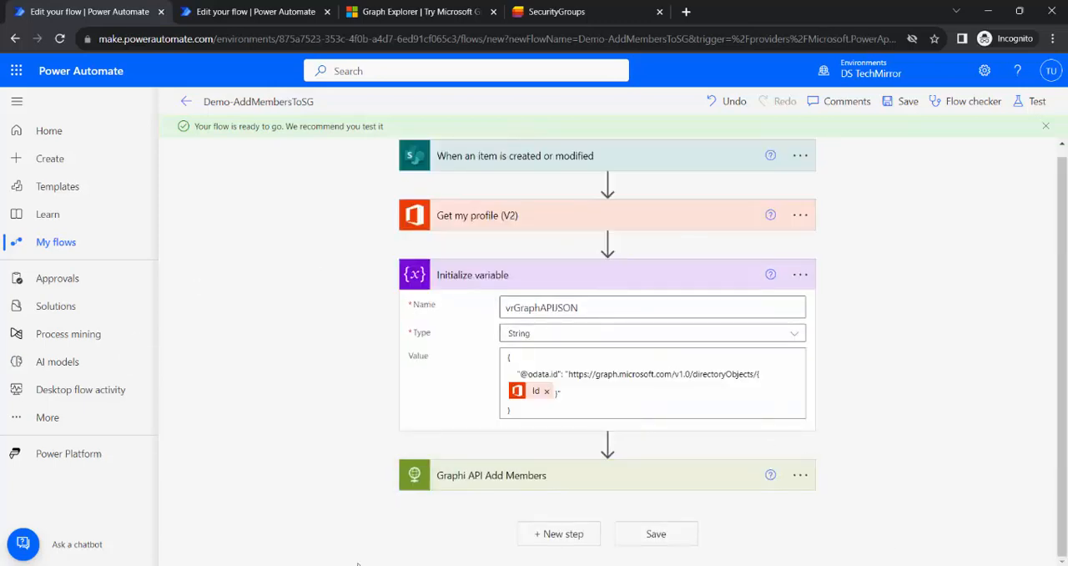
Switch to Graph Explorer and run the sample query that lists all groups in the organization.
click(401, 12)
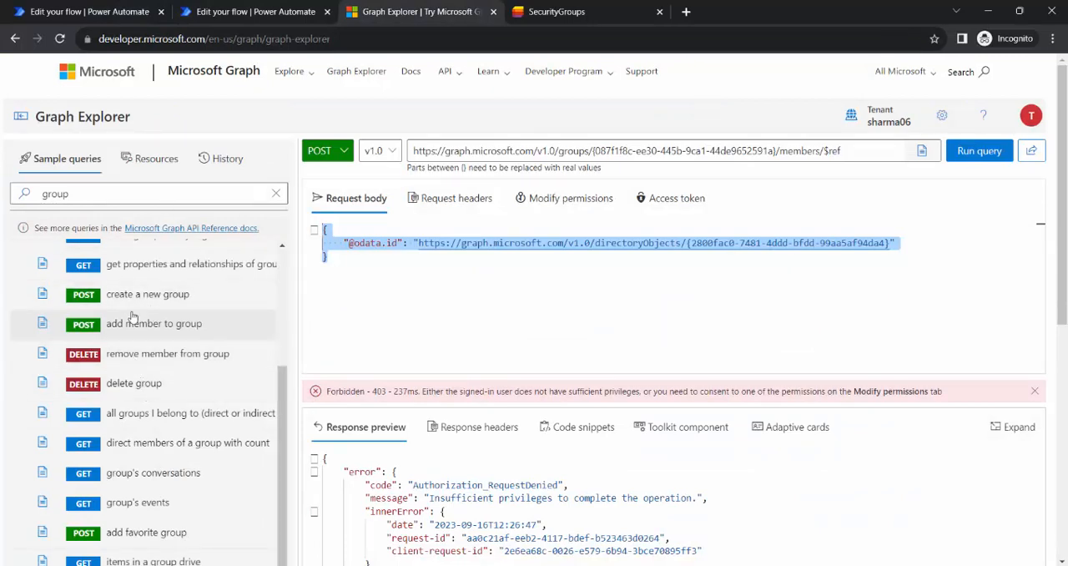
scroll(170, 451, down, 1)
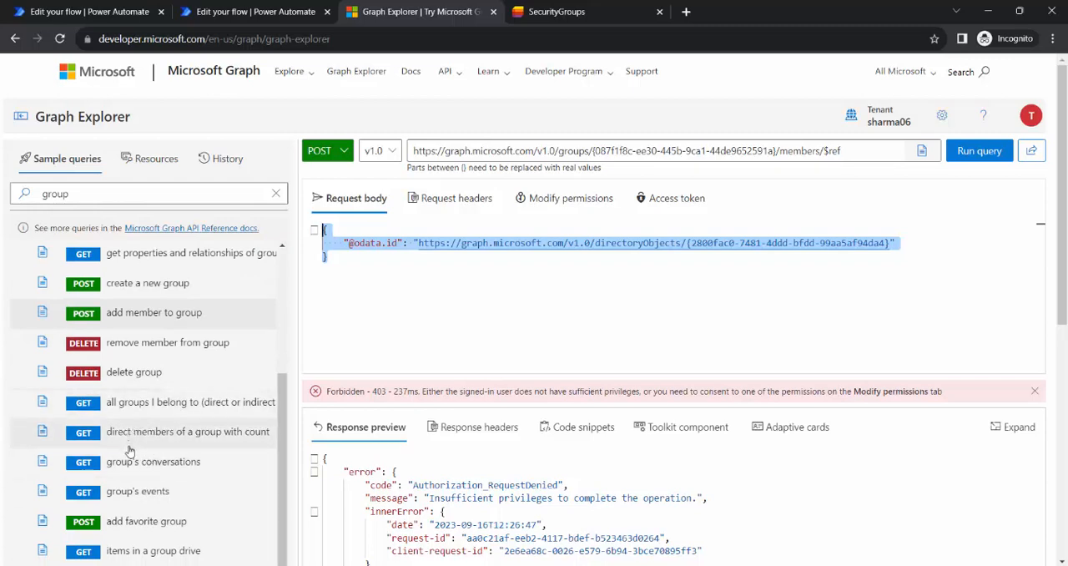
scroll(129, 401, up, 2)
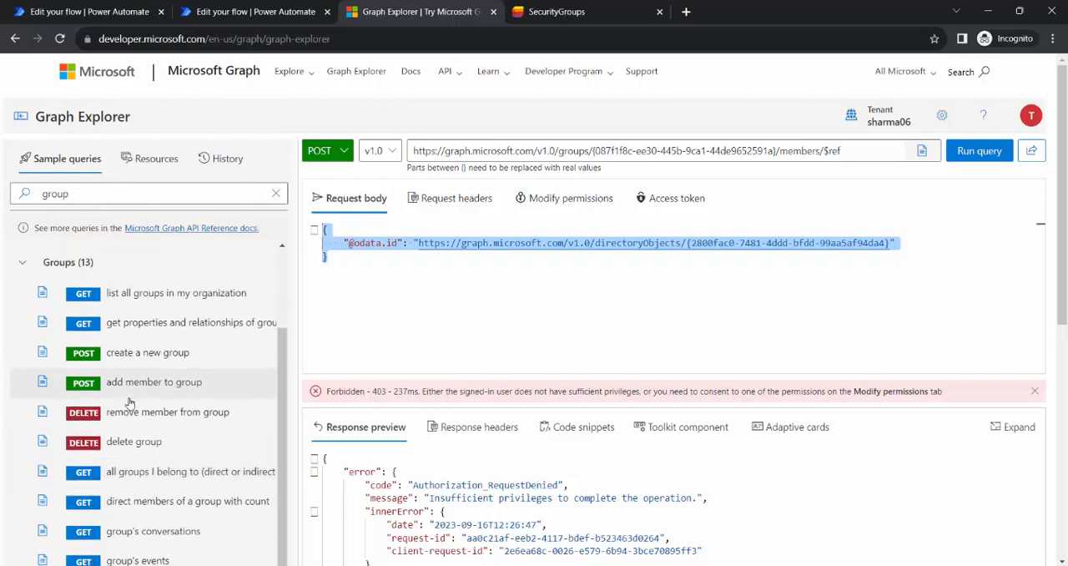
click(156, 300)
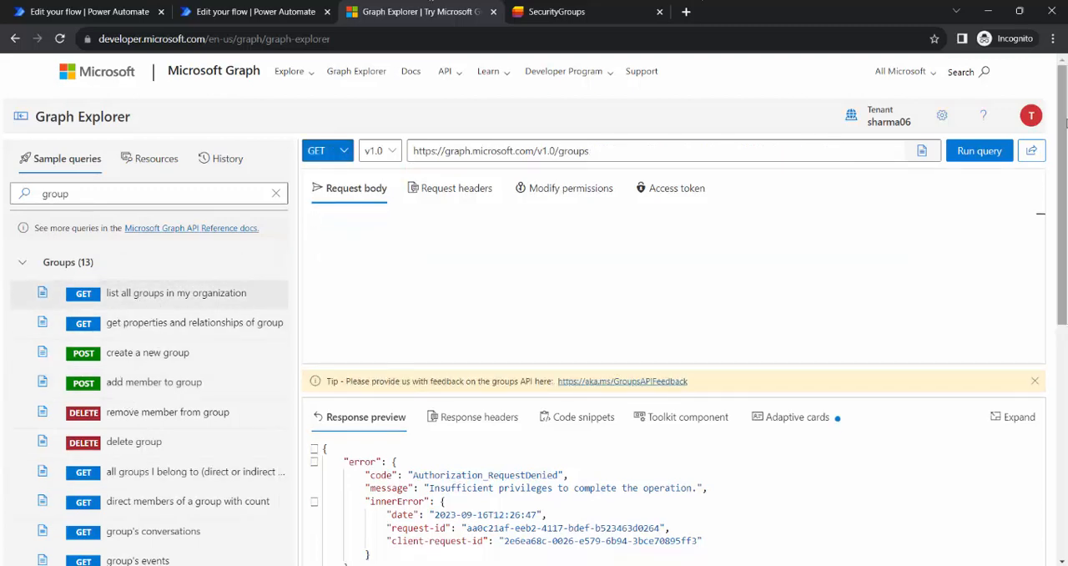
click(980, 151)
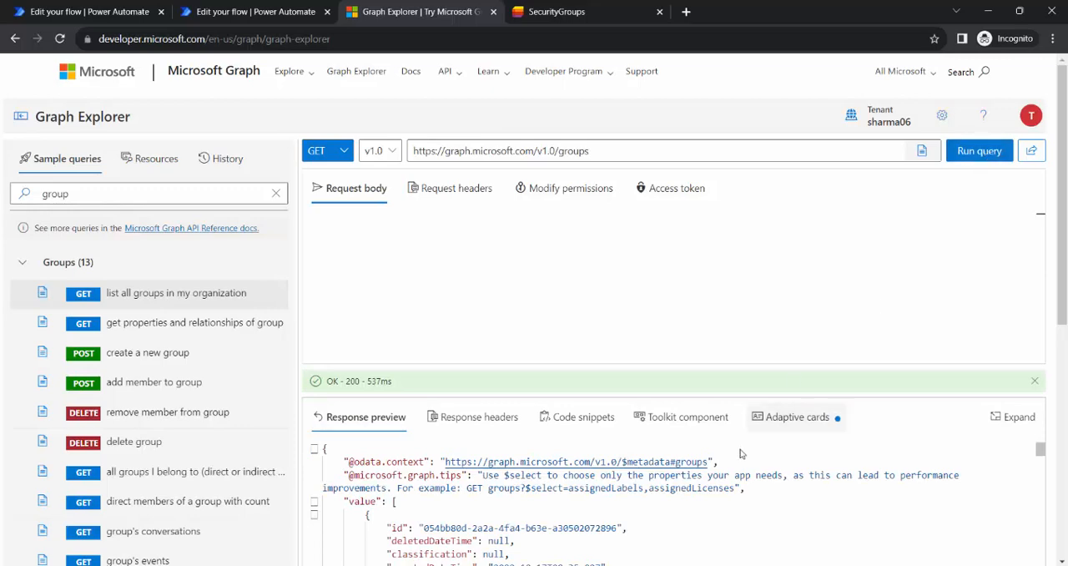
scroll(863, 479, down, 3)
scroll(863, 478, up, 3)
Copy the displayName filter and id selection from the get group id URI in the AddUsertoSG flow and append them to the Graph Explorer groups query.
click(609, 151)
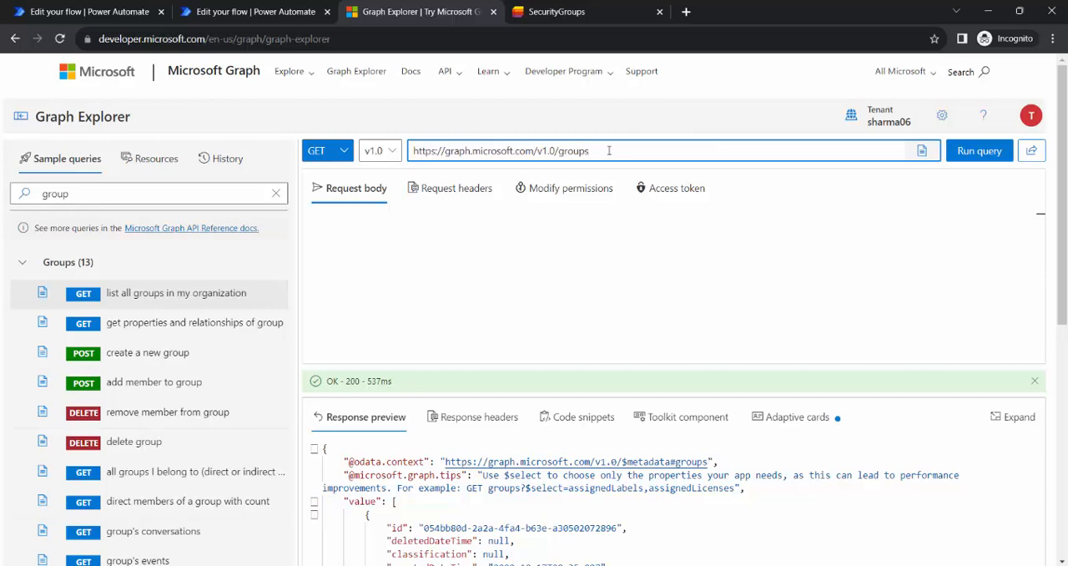
click(261, 12)
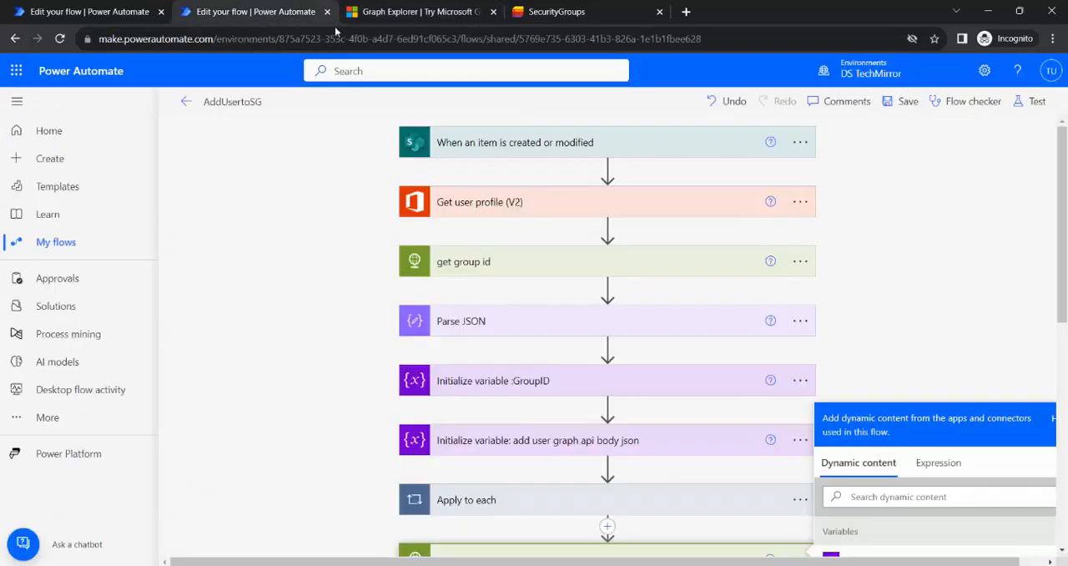
click(630, 275)
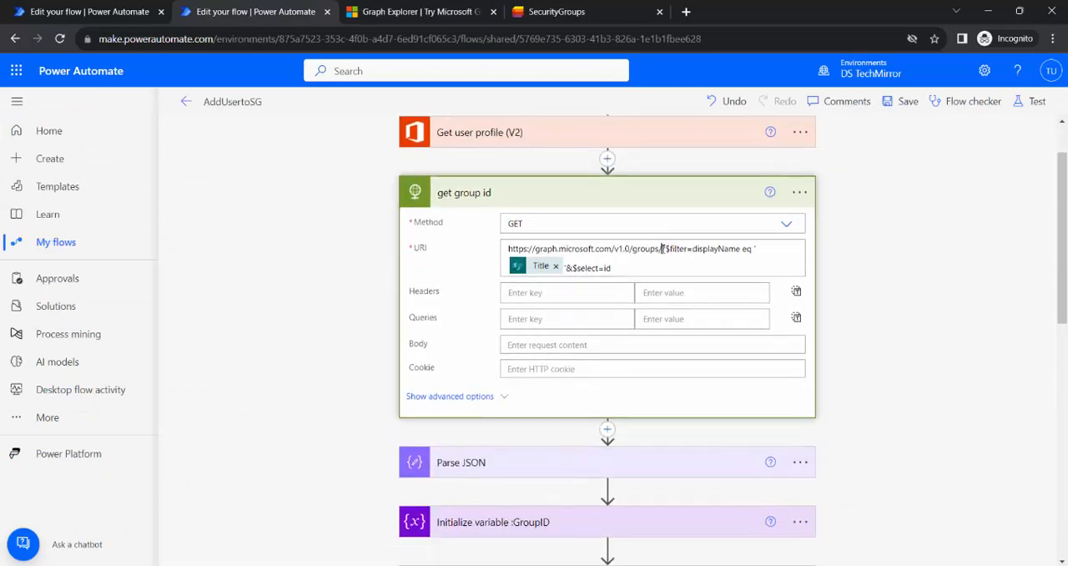
drag(662, 248, 665, 266)
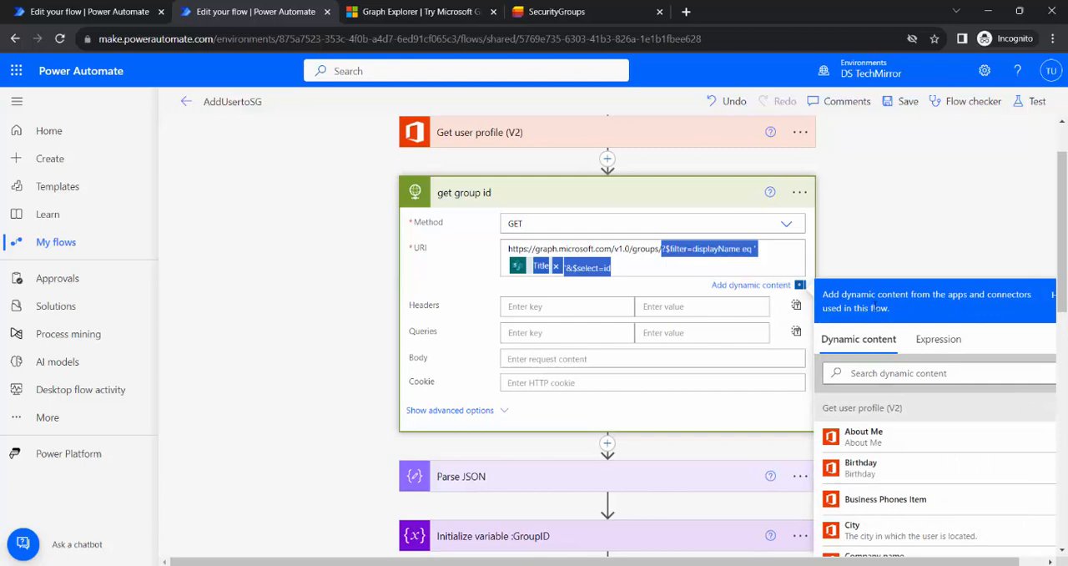
click(421, 12)
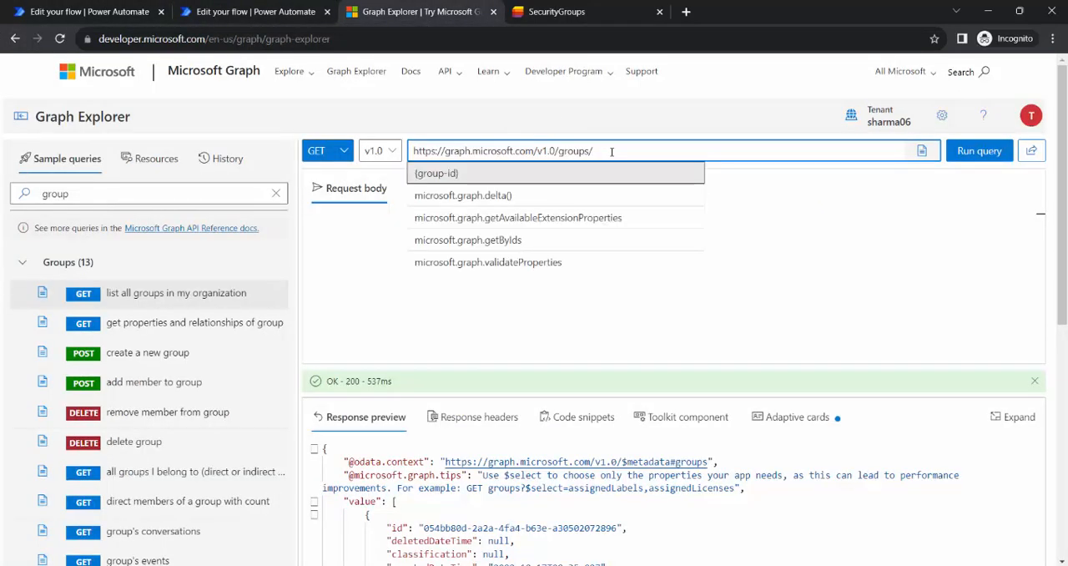
text(?$filter=displayName eq '@{triggerOutputs()?['body/Title']}'&$select=id)
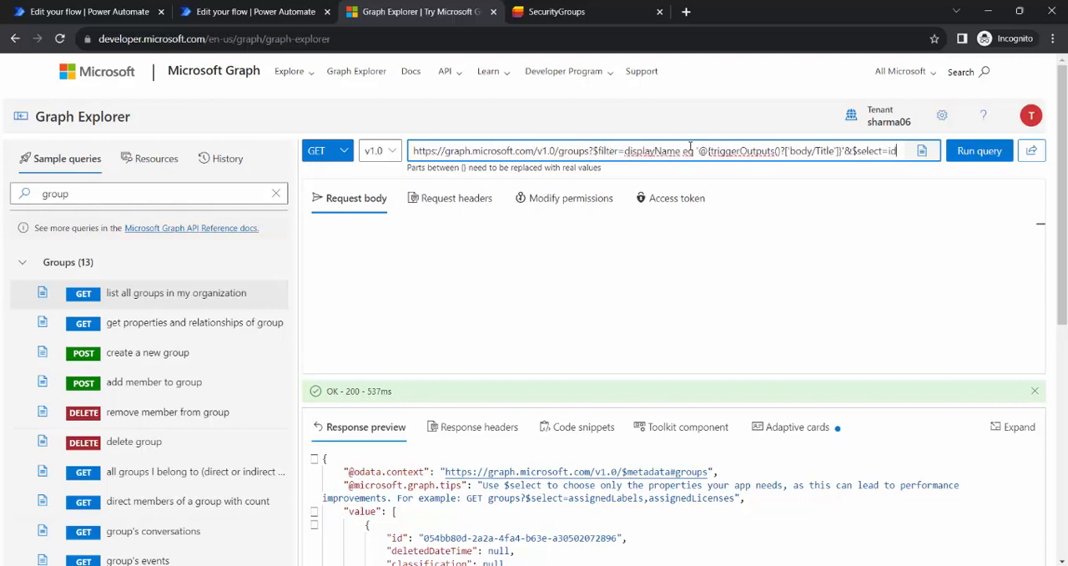
Replace the trigger's Title expression in the groups filter with SG-PP and run the query.
drag(701, 152, 843, 154)
key(BackSpace)
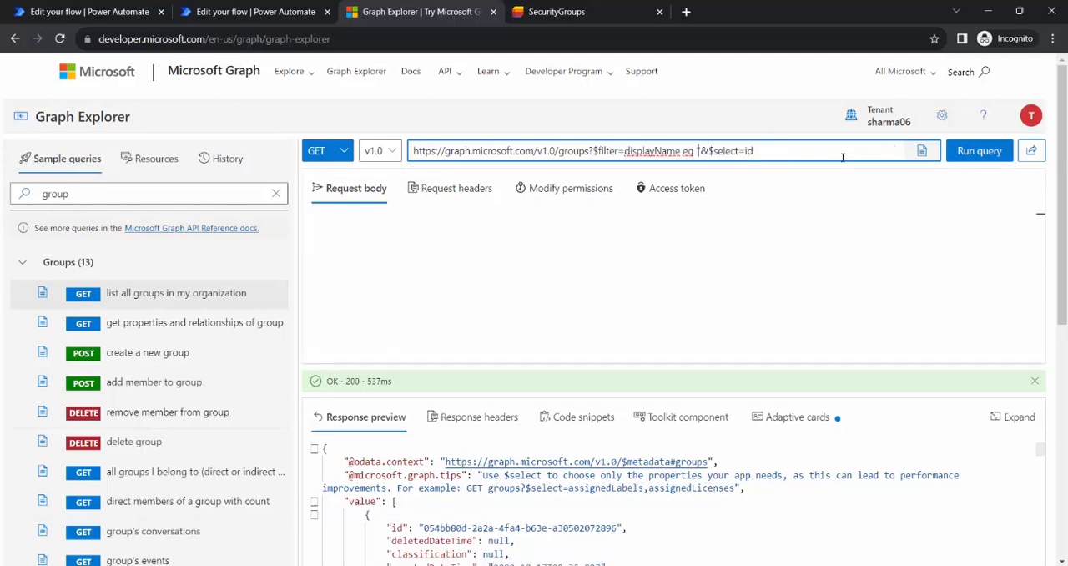
text(SG-PP)
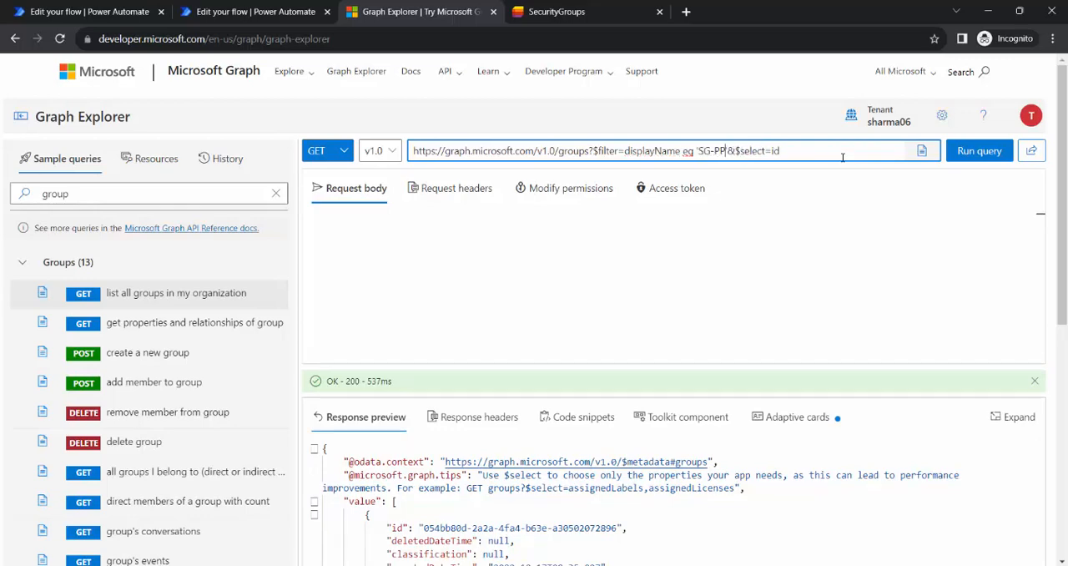
click(961, 154)
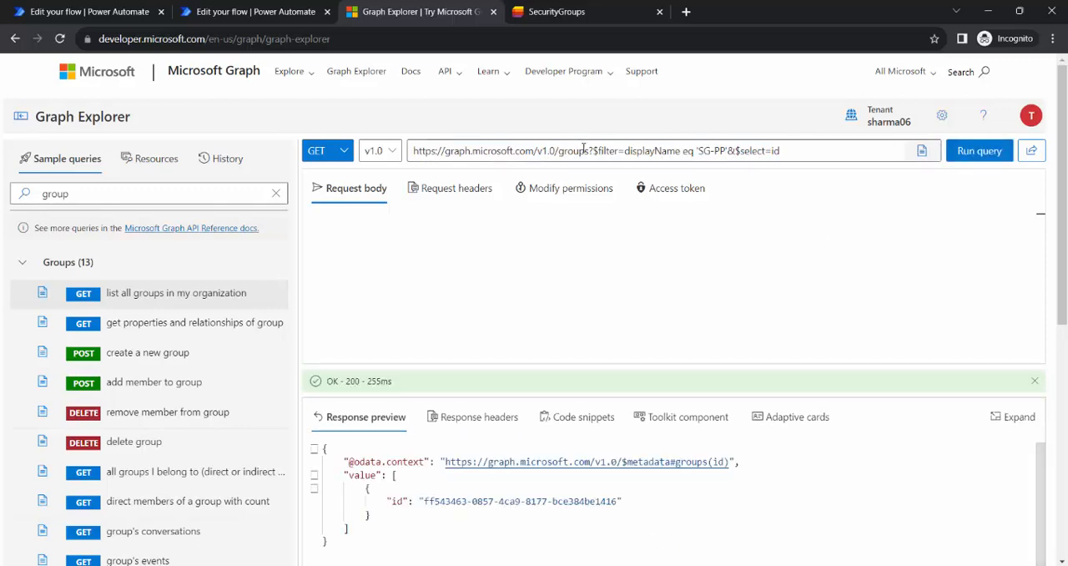
Remove the filter from the groups query, run it again and examine the unfiltered group properties in the response.
drag(590, 151, 810, 149)
key(ctrl+c)
key(BackSpace)
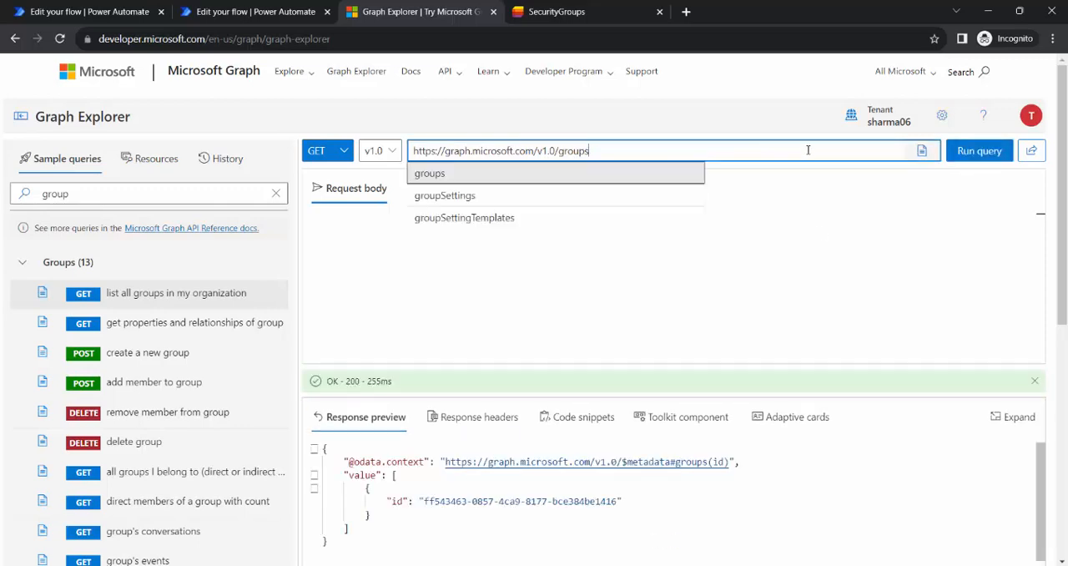
click(978, 156)
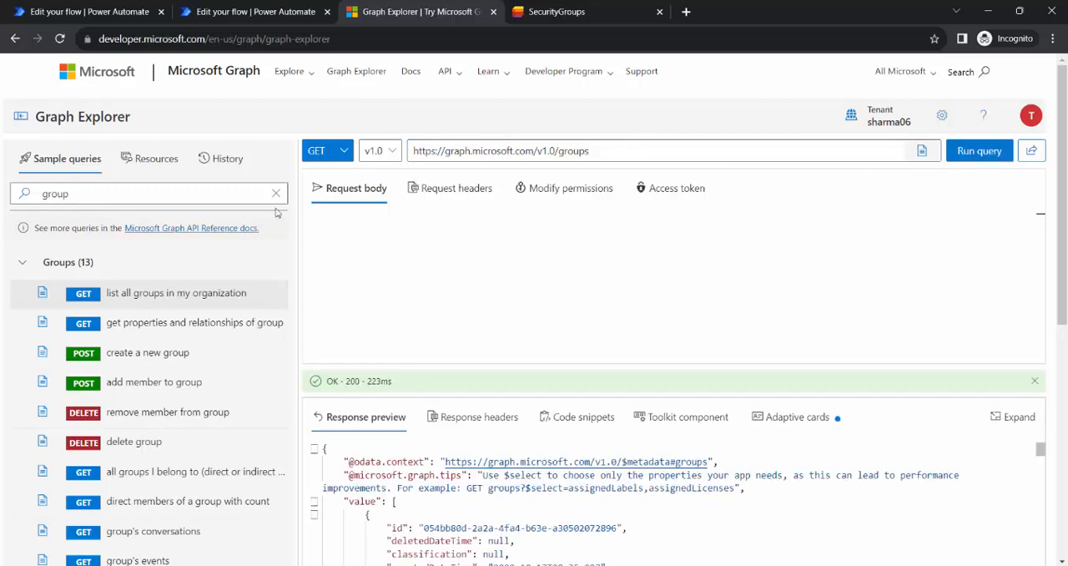
scroll(763, 520, down, 10)
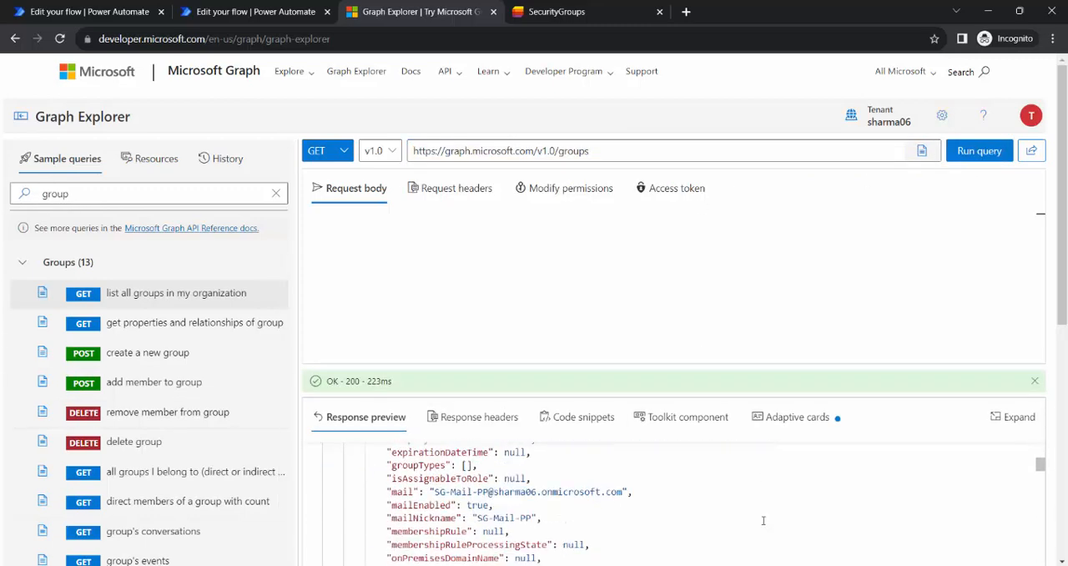
scroll(763, 527, down, 5)
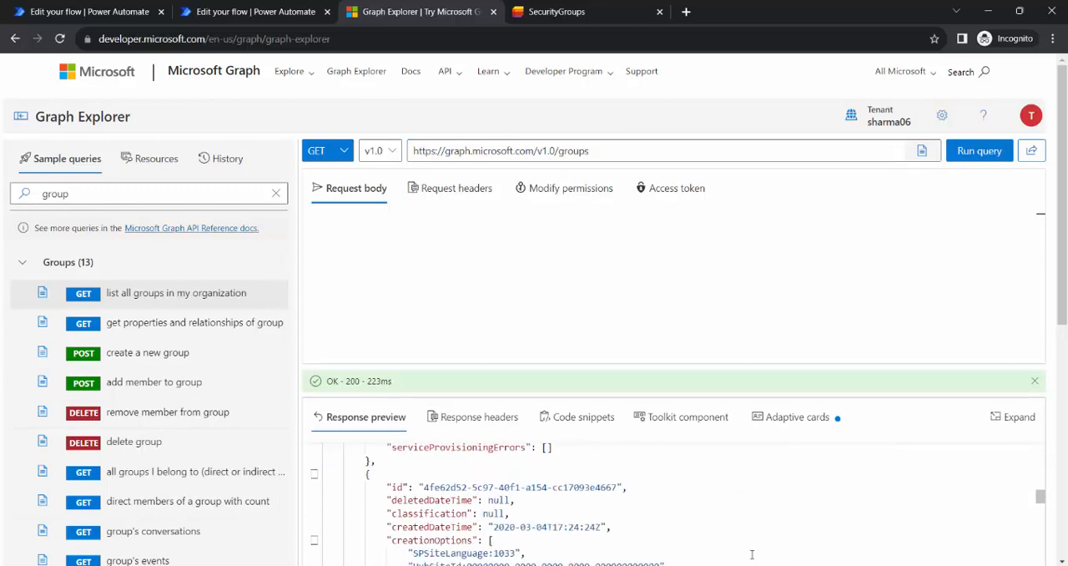
Restore ?$filter=displayName eq 'SG-PP'&$select=id in the groups query and copy the full URL.
click(614, 150)
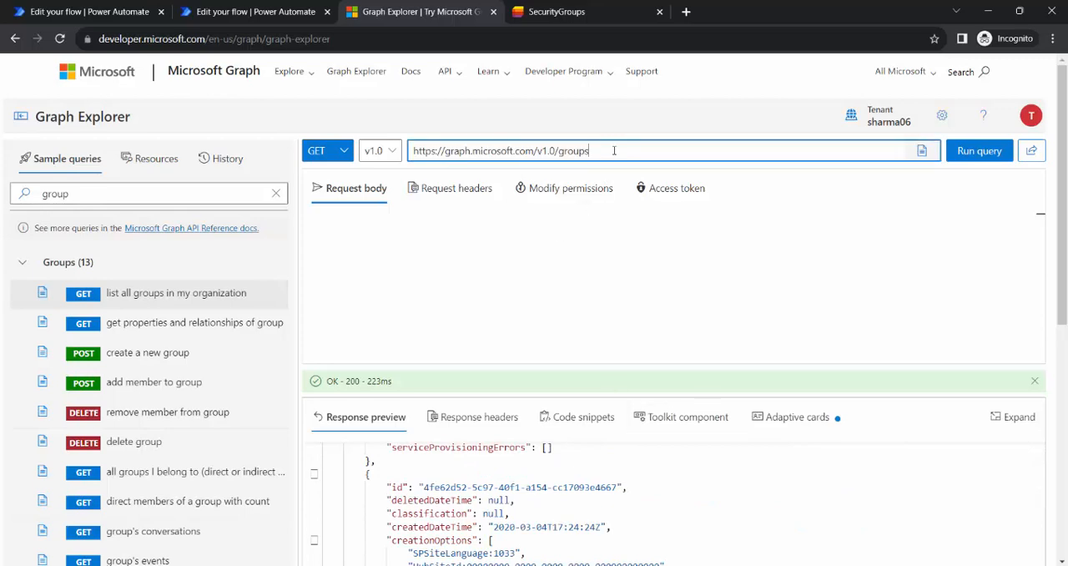
key(ctrl+v)
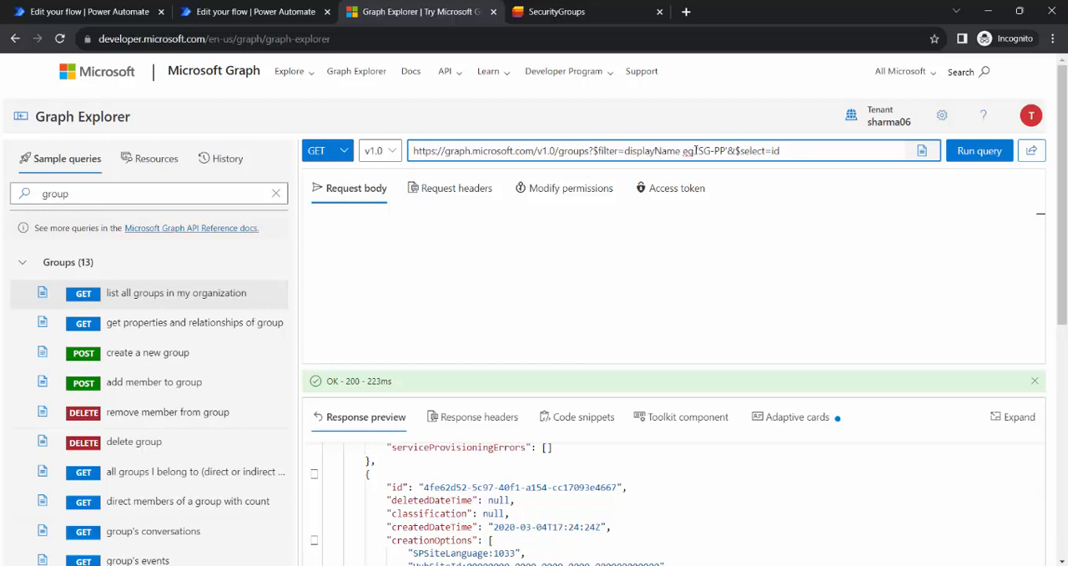
drag(808, 154, 412, 143)
key(ctrl+c)
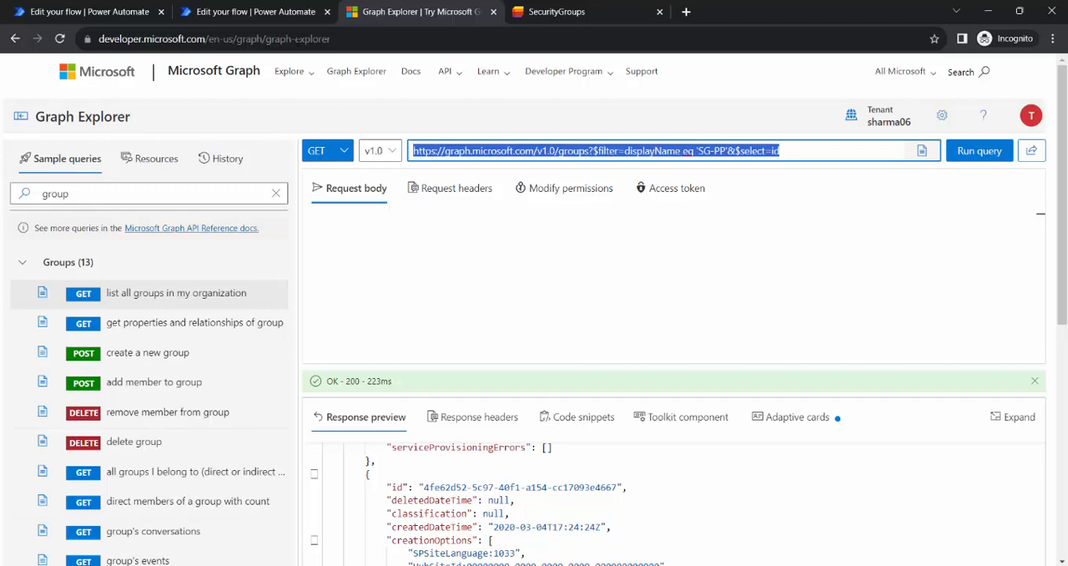
Return to the Demo-AddMembersToSG flow and insert an HTTP action between Initialize variable and Graphi API Add Members.
click(269, 14)
click(123, 8)
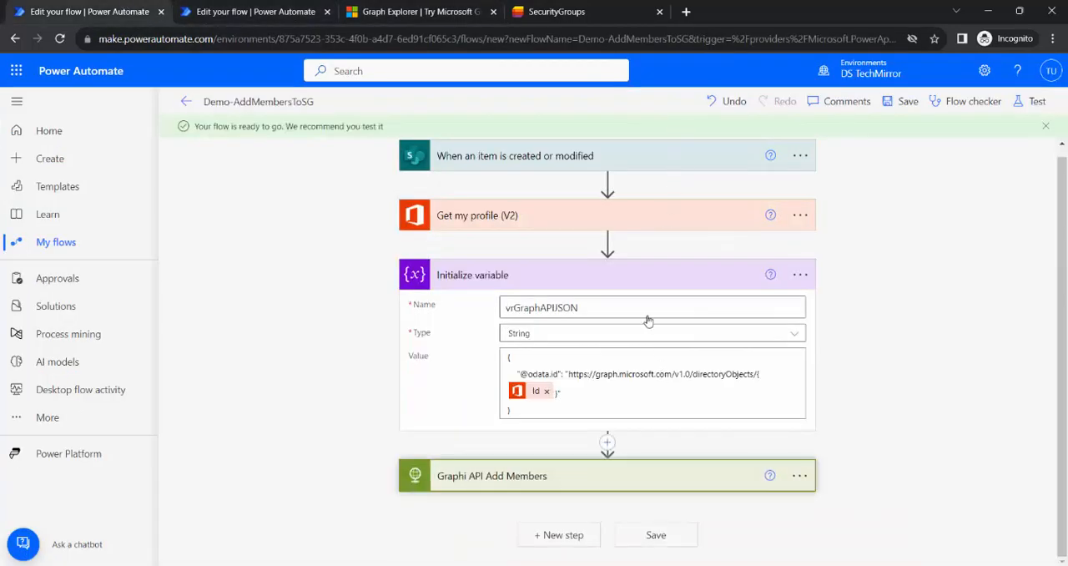
click(608, 442)
text(http)
scroll(552, 249, down, 3)
click(469, 389)
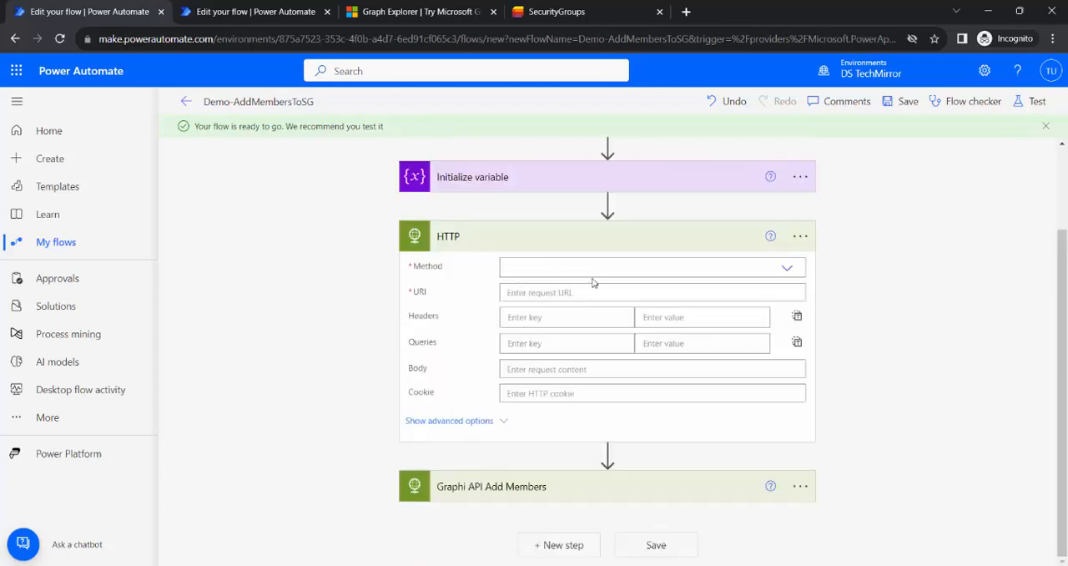
click(587, 268)
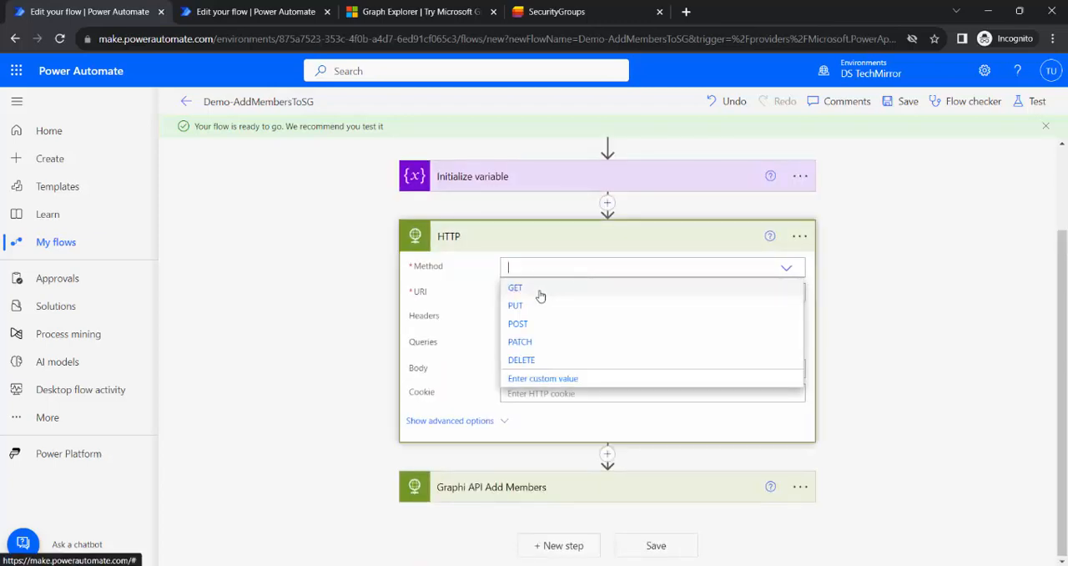
click(538, 288)
click(584, 292)
key(ctrl+v)
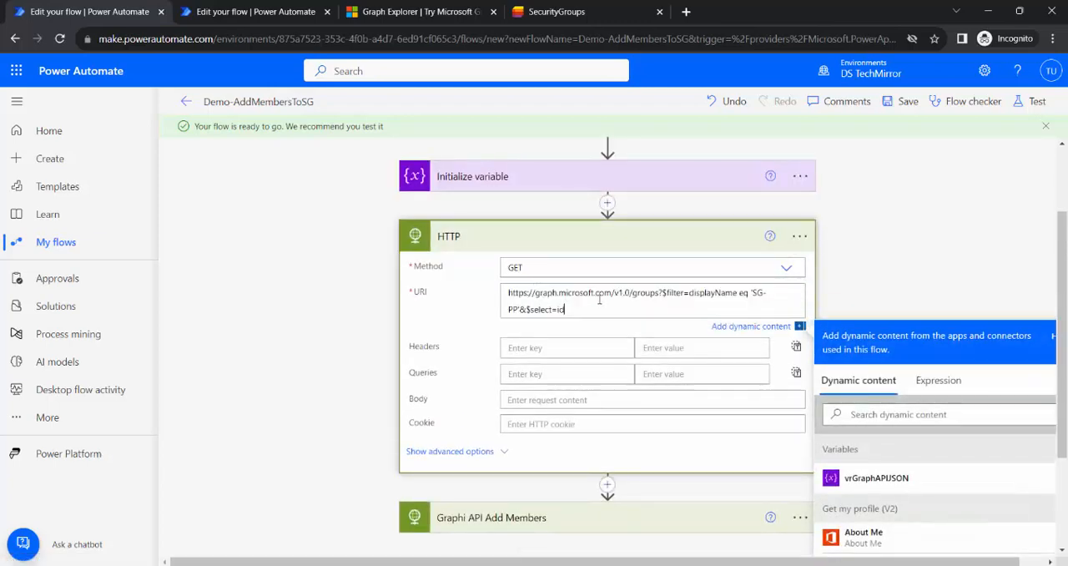
Check the groups query's request headers in Graph Explorer and return to the Demo-AddMembersToSG flow.
click(400, 11)
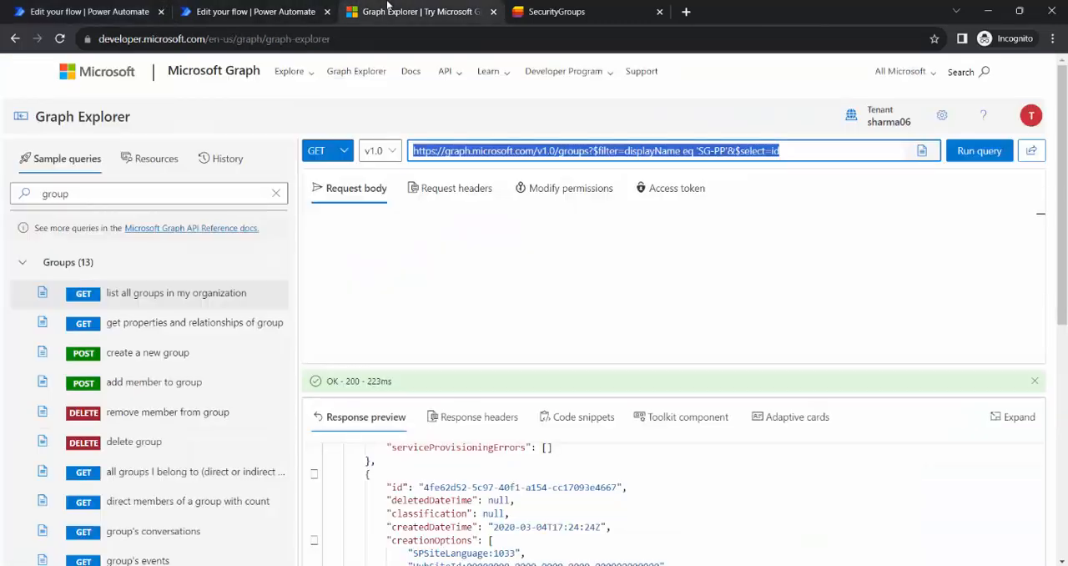
click(447, 192)
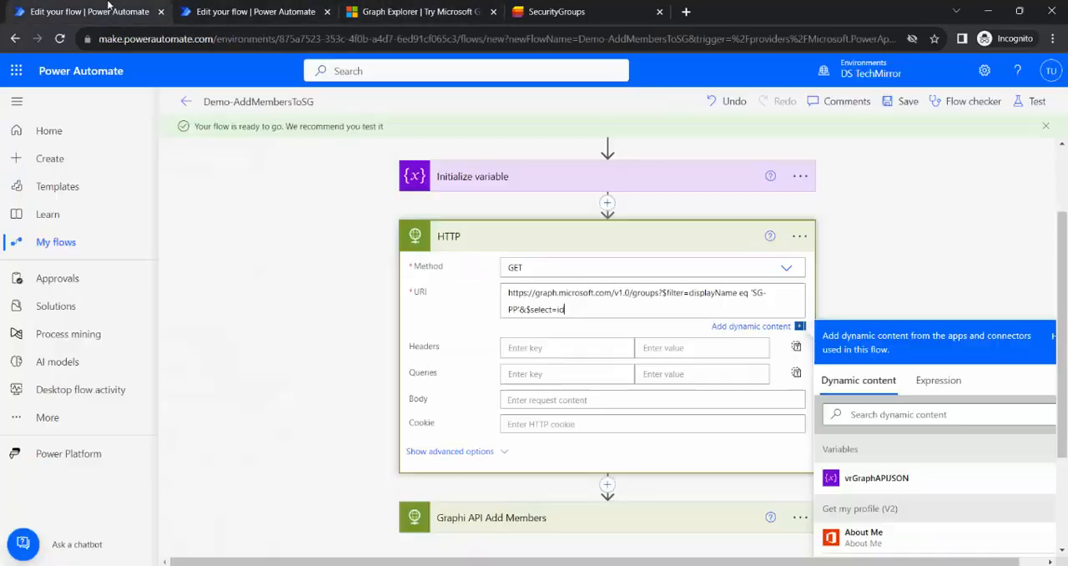
click(92, 12)
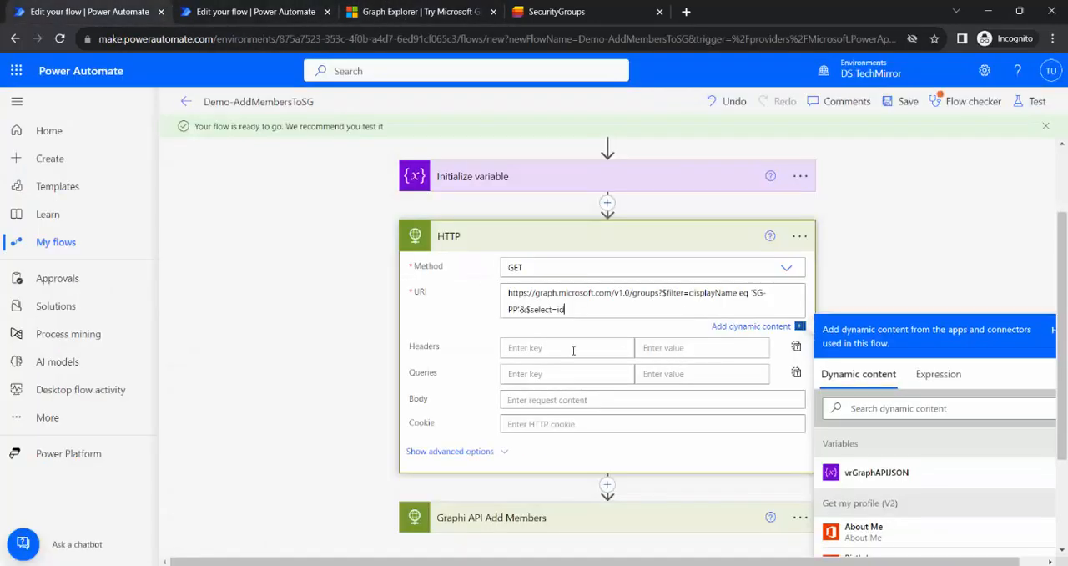
Show the new HTTP action's advanced options and set its authentication to Active Directory OAuth.
scroll(430, 349, down, 1)
click(450, 448)
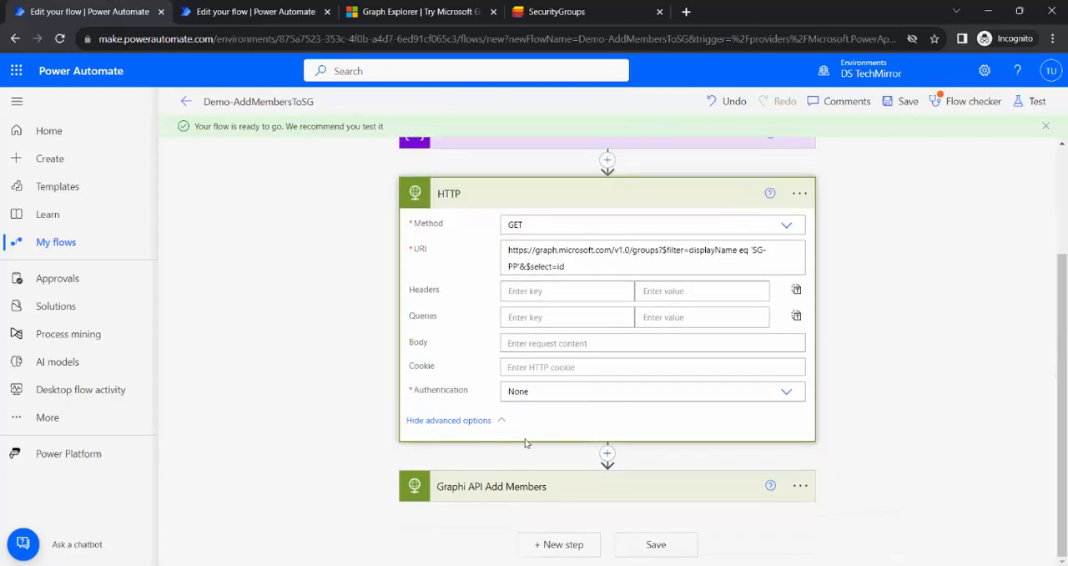
click(787, 392)
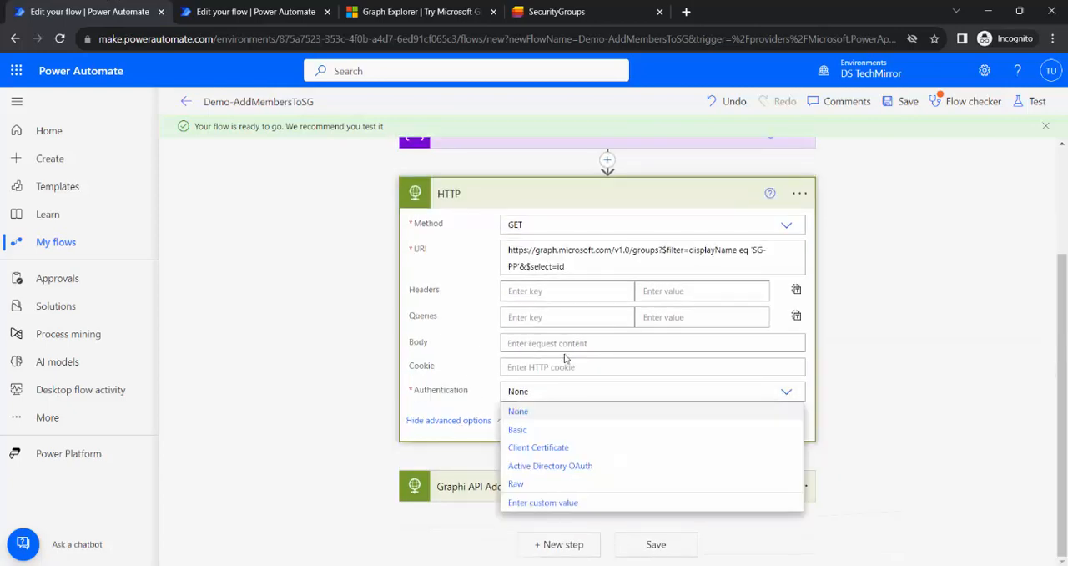
click(563, 466)
scroll(883, 367, down, 2)
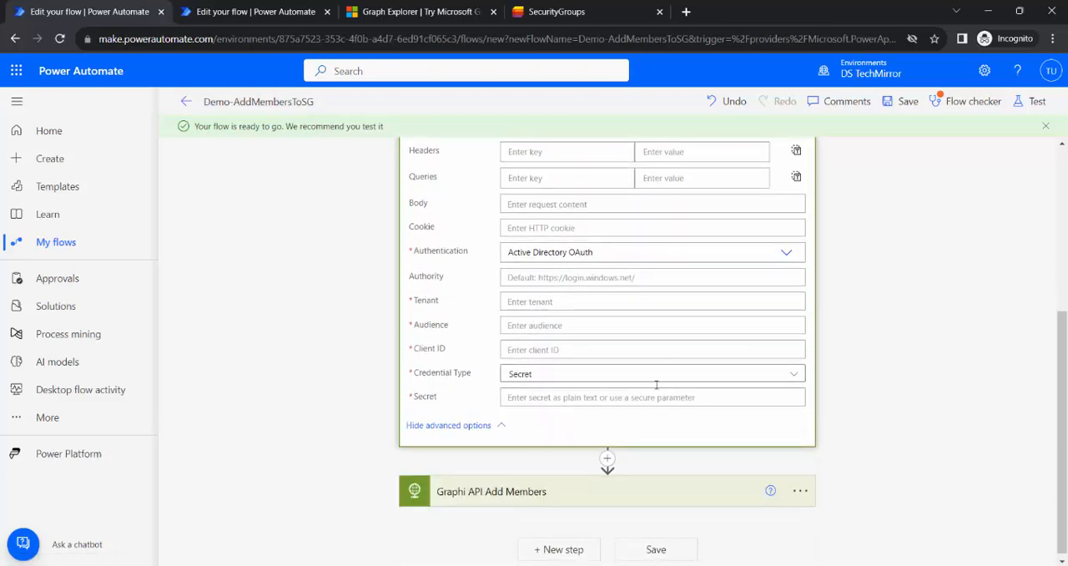
Copy the tenant ID from the Graphi API Add Members action into the HTTP action's Tenant field.
click(529, 490)
scroll(964, 281, down, 2)
scroll(551, 380, down, 3)
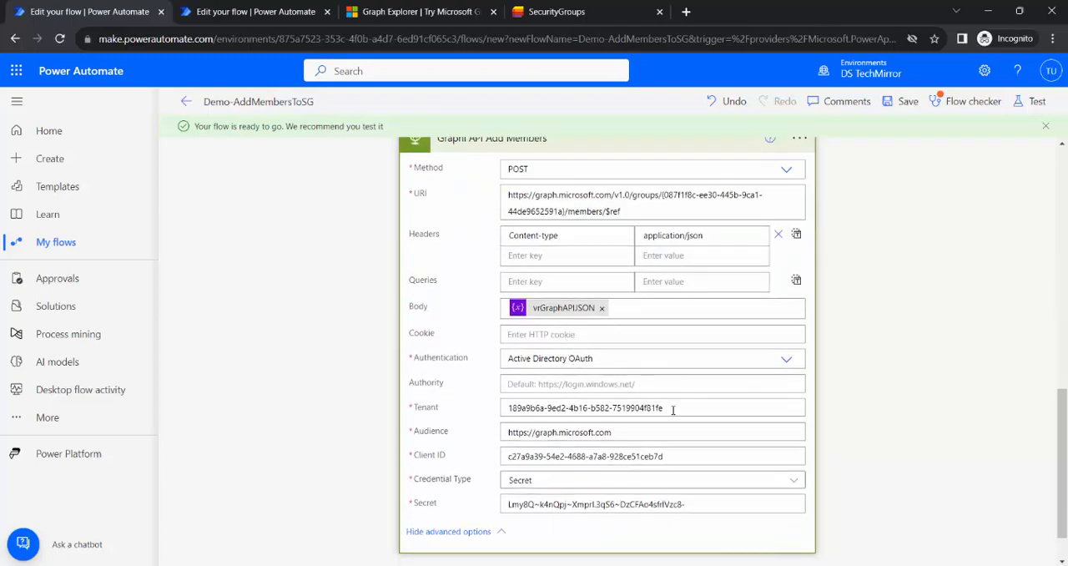
drag(665, 408, 498, 419)
key(ctrl+c)
scroll(542, 317, up, 5)
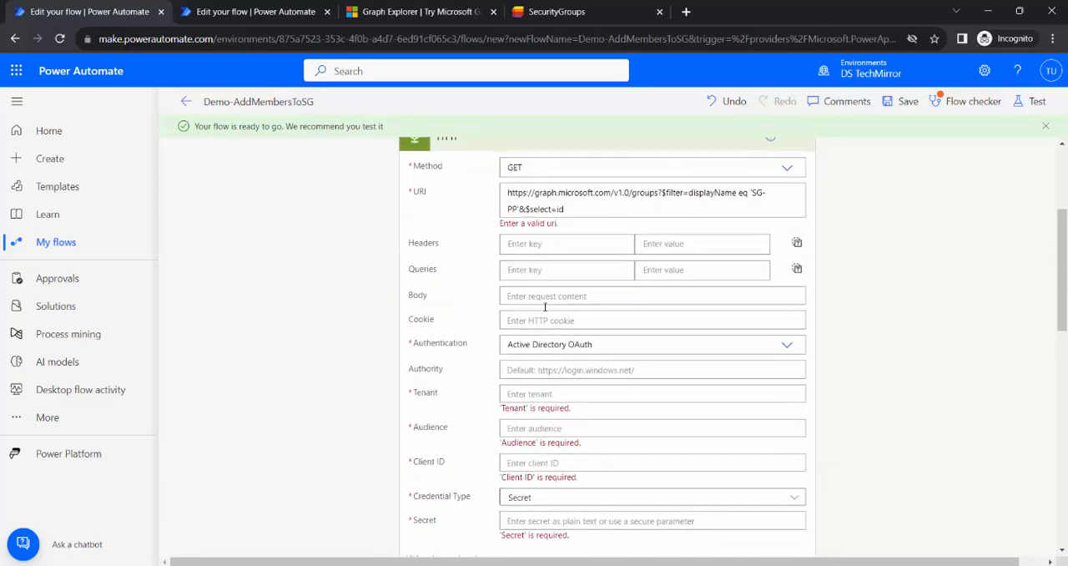
click(526, 394)
key(ctrl+v)
scroll(751, 329, down, 5)
drag(623, 370, 409, 365)
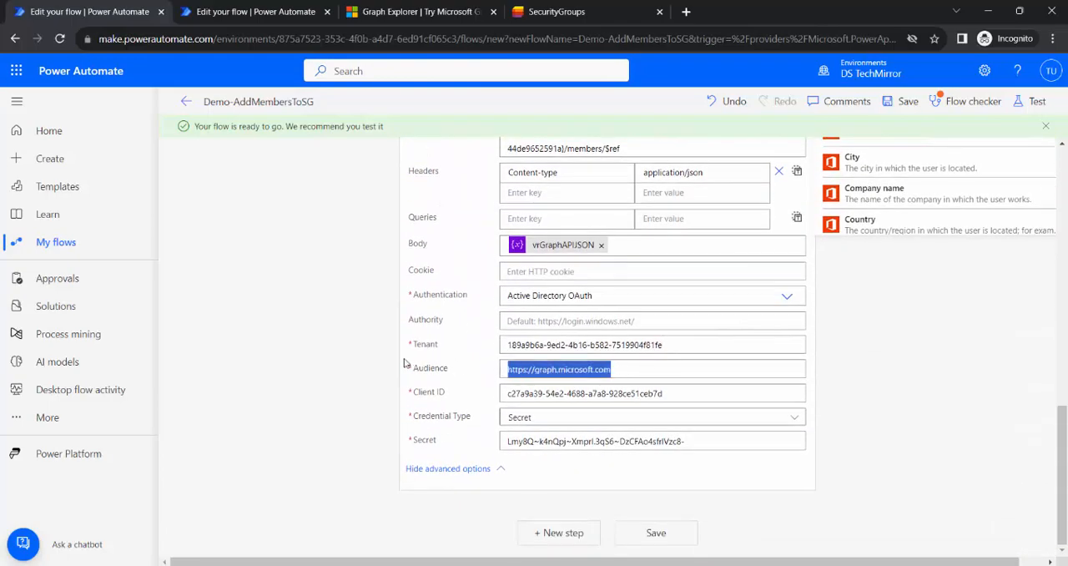
key(ctrl+v)
key(ctrl+z)
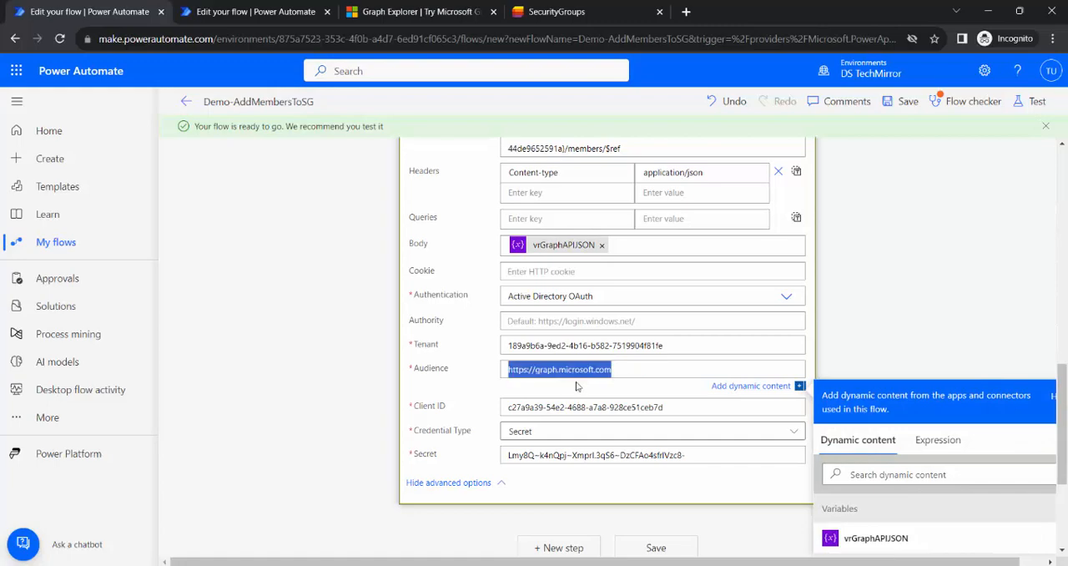
scroll(583, 348, up, 5)
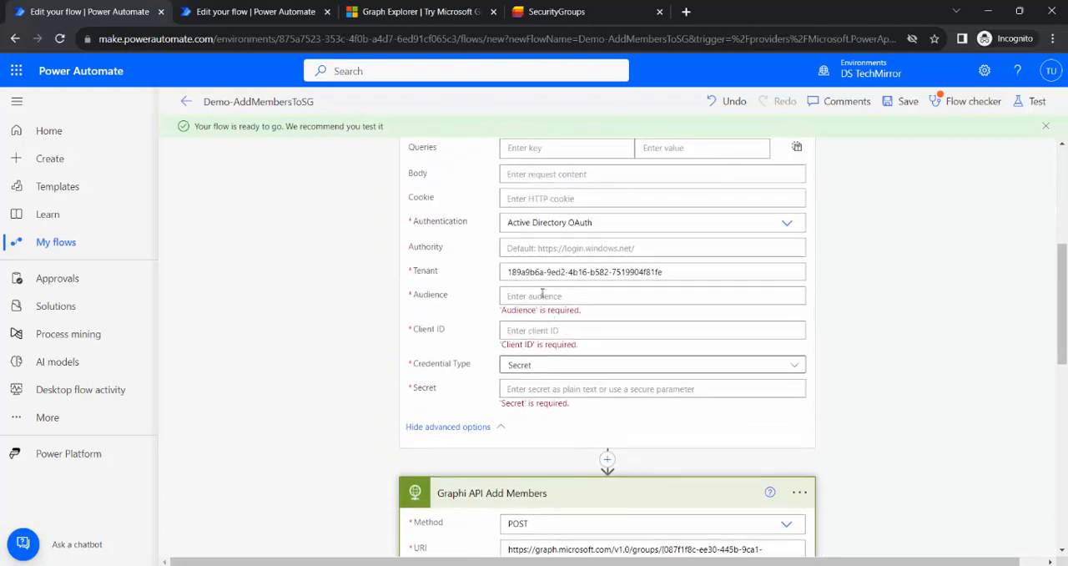
text(https://graph.microsoft.com)
Copy the client ID from Graphi API Add Members into the HTTP action's Client ID field.
scroll(629, 377, down, 5)
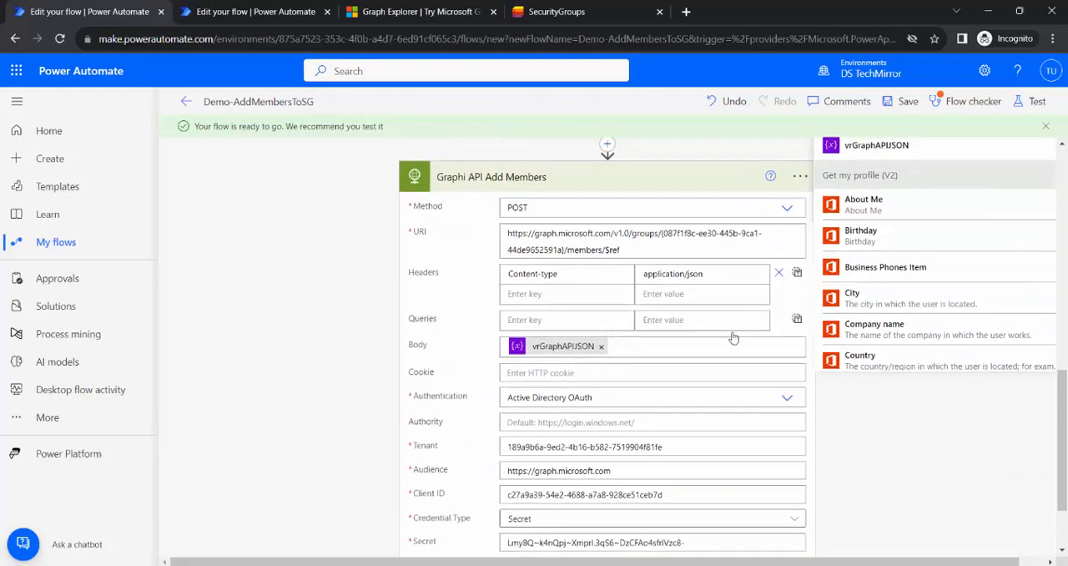
drag(684, 394, 473, 396)
key(ctrl+c)
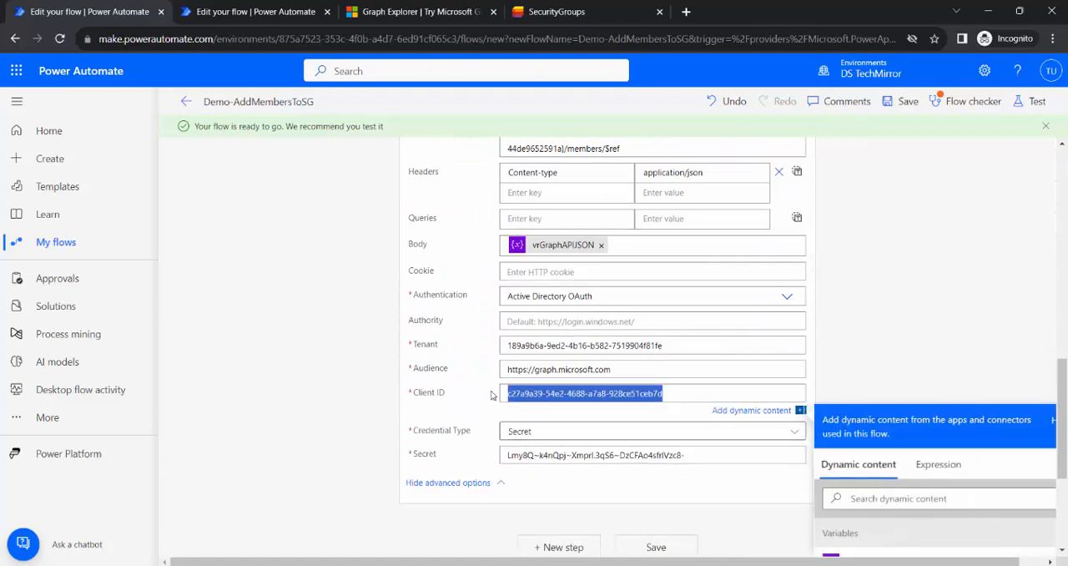
scroll(539, 281, up, 4)
click(538, 261)
key(ctrl+v)
Copy the client secret from Graphi API Add Members into the HTTP action's Secret field.
scroll(629, 405, down, 3)
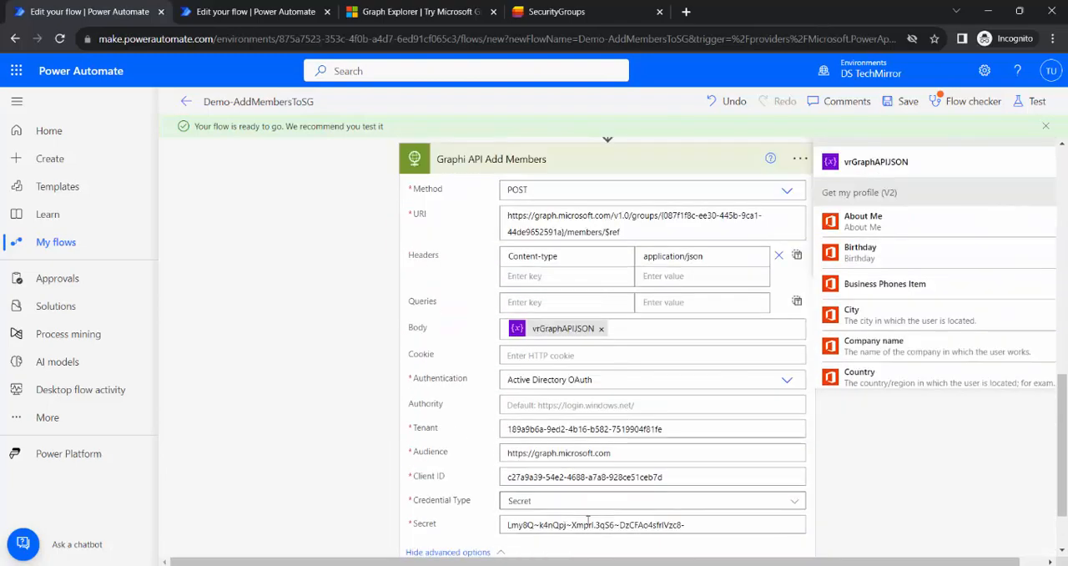
drag(688, 525, 434, 515)
scroll(511, 400, up, 4)
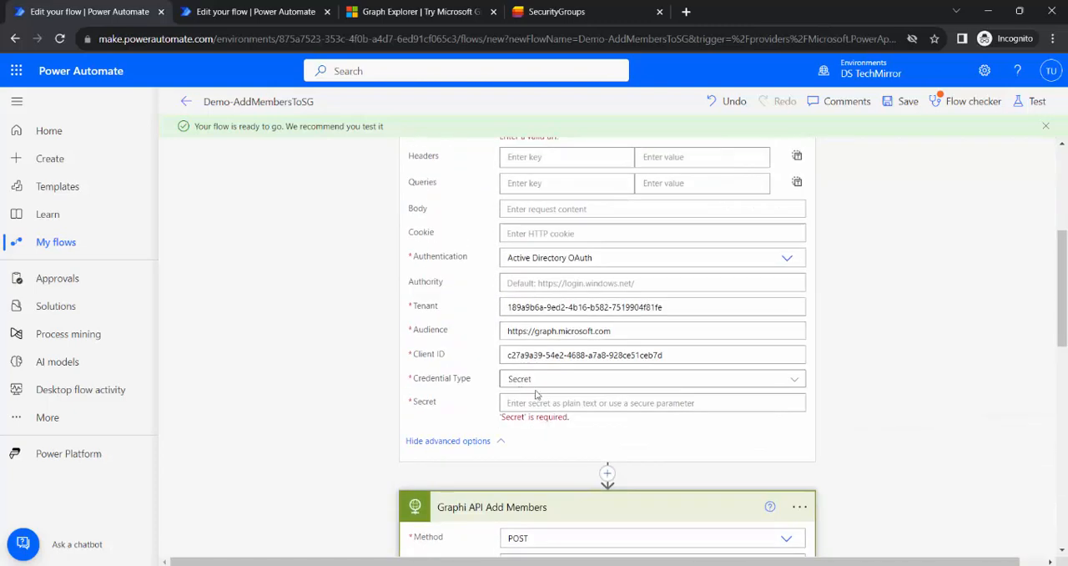
click(551, 402)
key(ctrl+v)
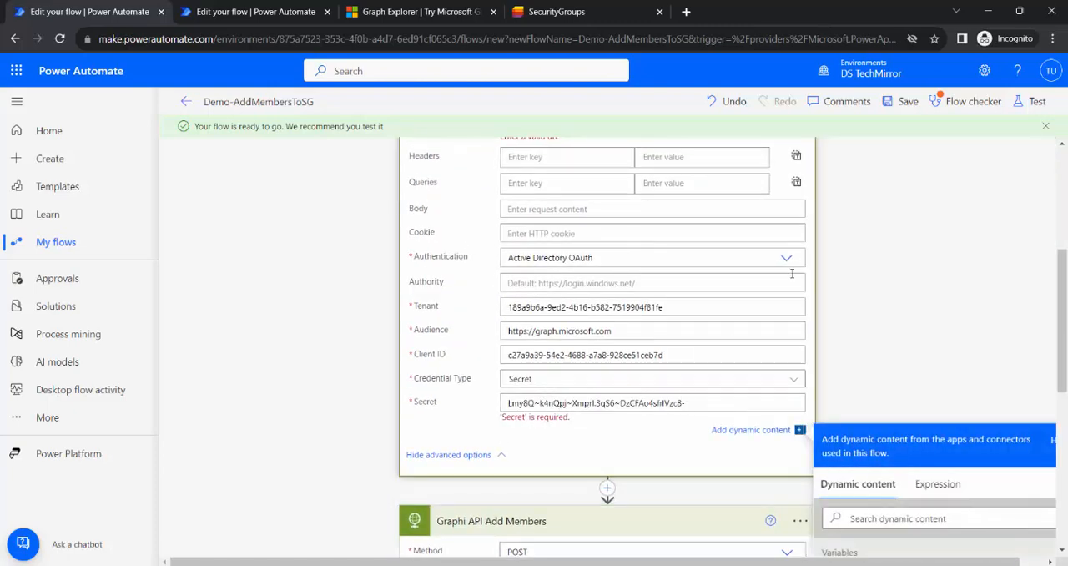
Rename the HTTP action to get group id and try to save the flow.
scroll(790, 275, up, 3)
click(797, 188)
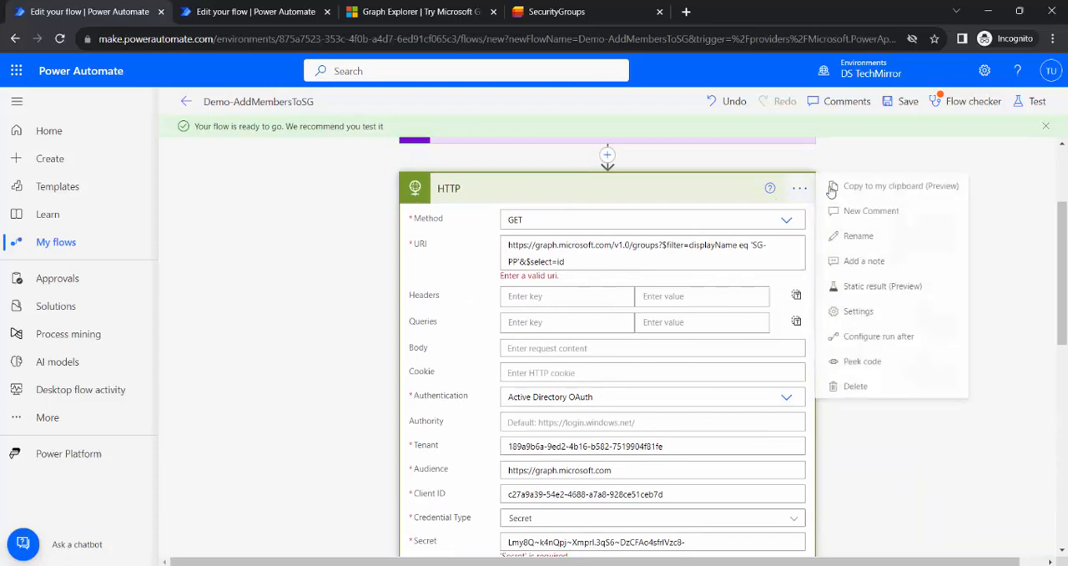
click(853, 235)
text(get group id)
click(831, 221)
click(908, 101)
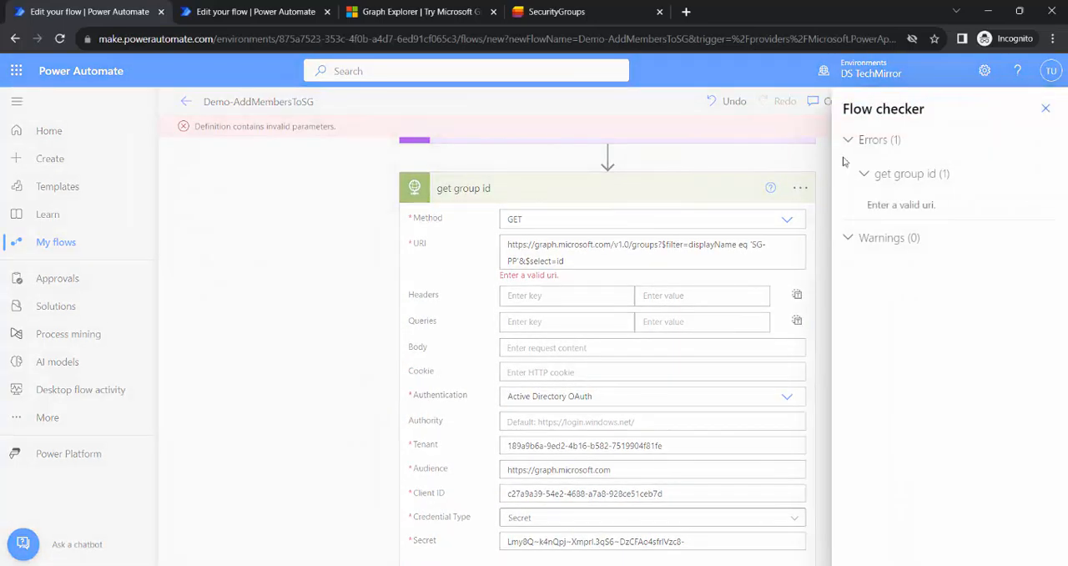
click(1045, 108)
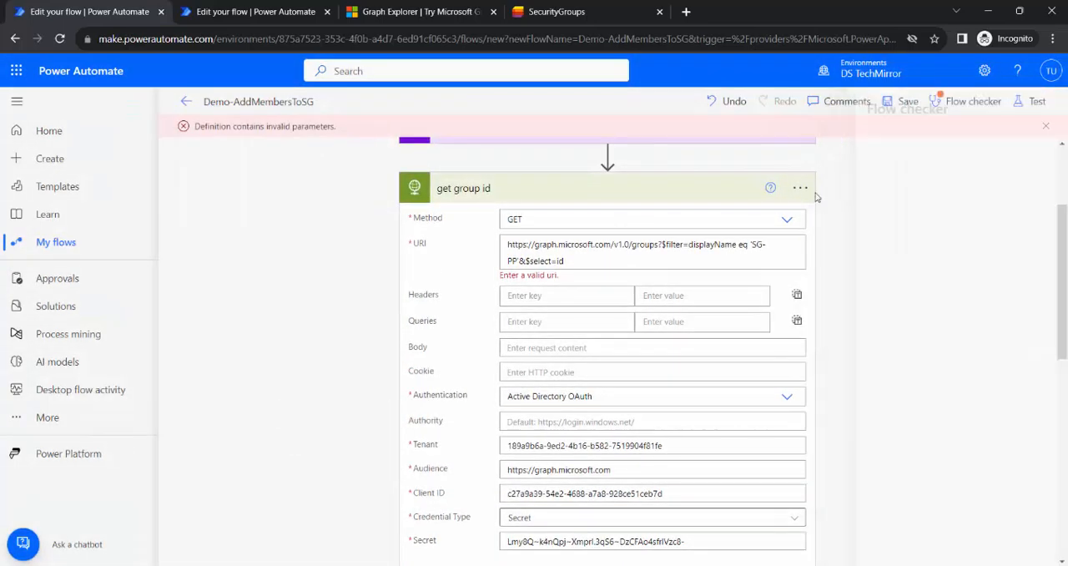
click(689, 255)
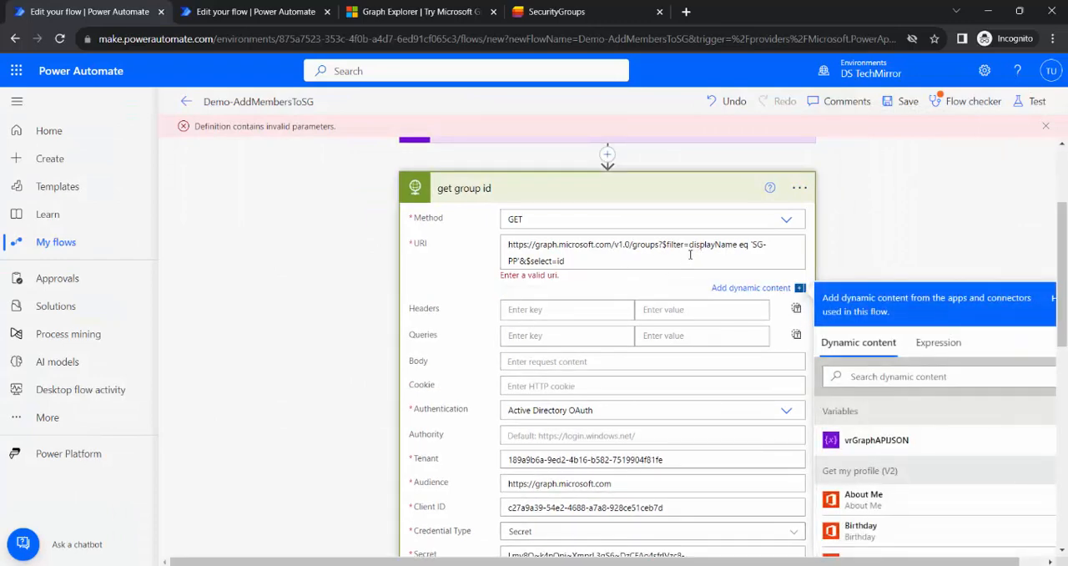
drag(692, 248, 732, 251)
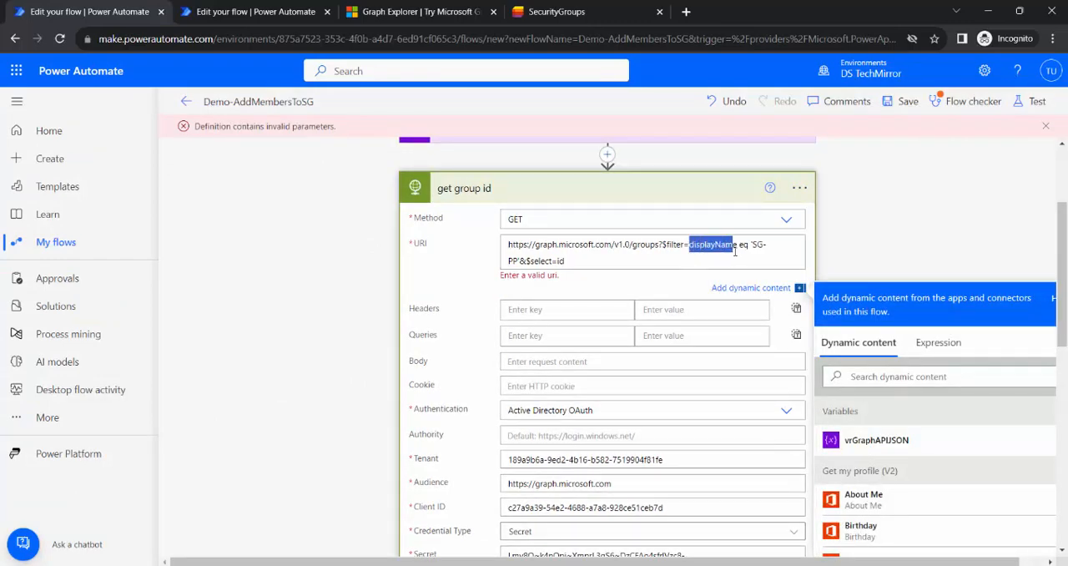
key(BackSpace)
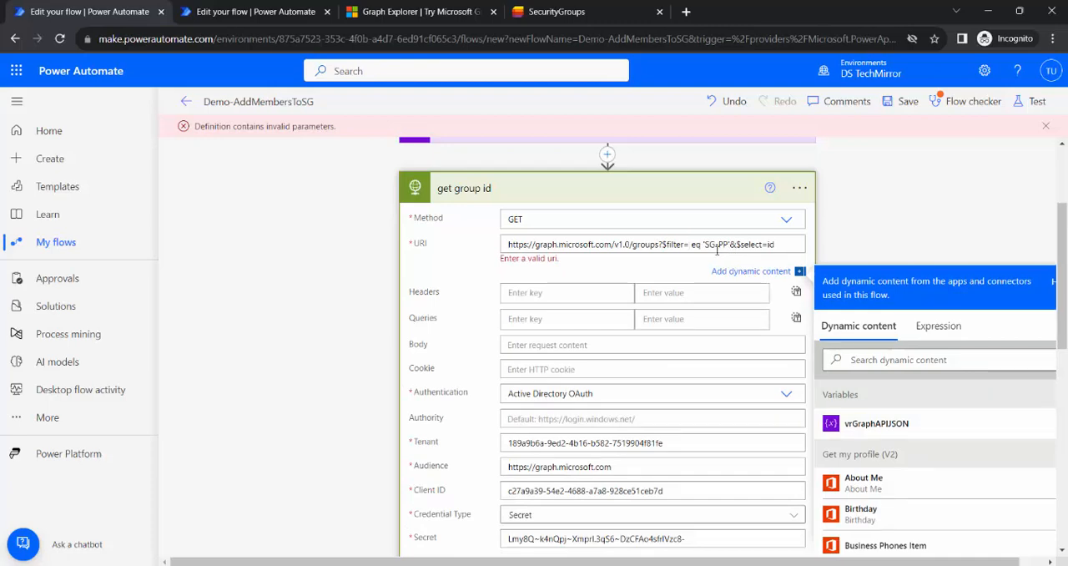
key(ctrl+z)
drag(756, 245, 581, 264)
click(779, 256)
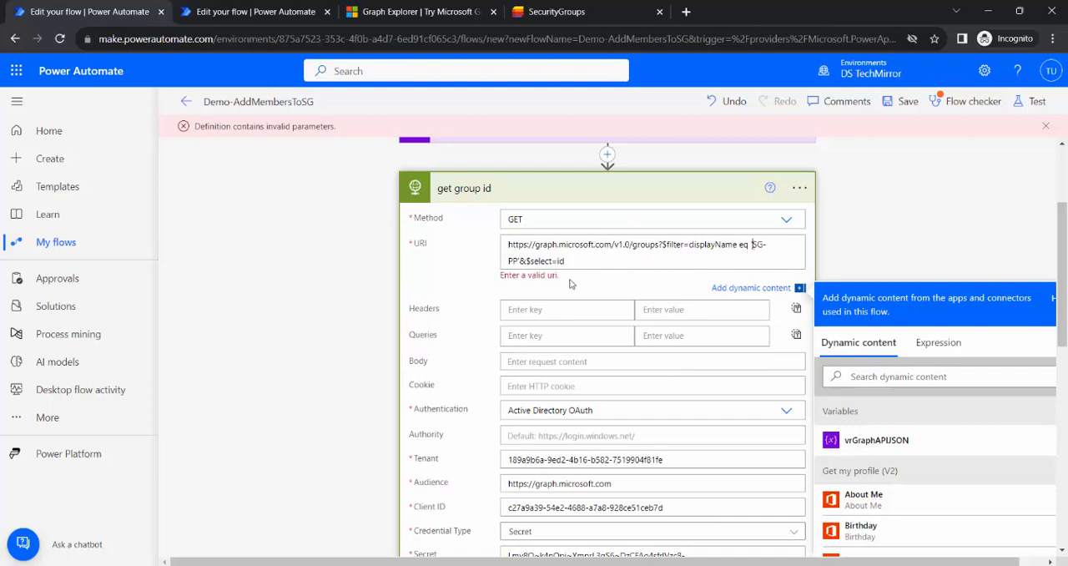
Replace SG-PP in the get group id URI with the SharePoint trigger's Title dynamic content, and save the flow.
drag(524, 261, 753, 245)
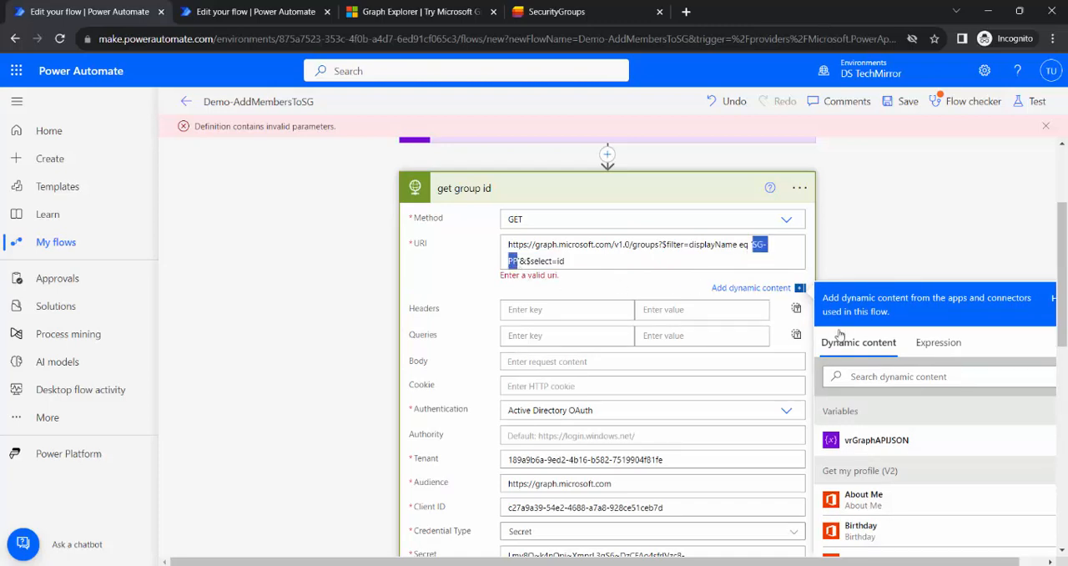
key(BackSpace)
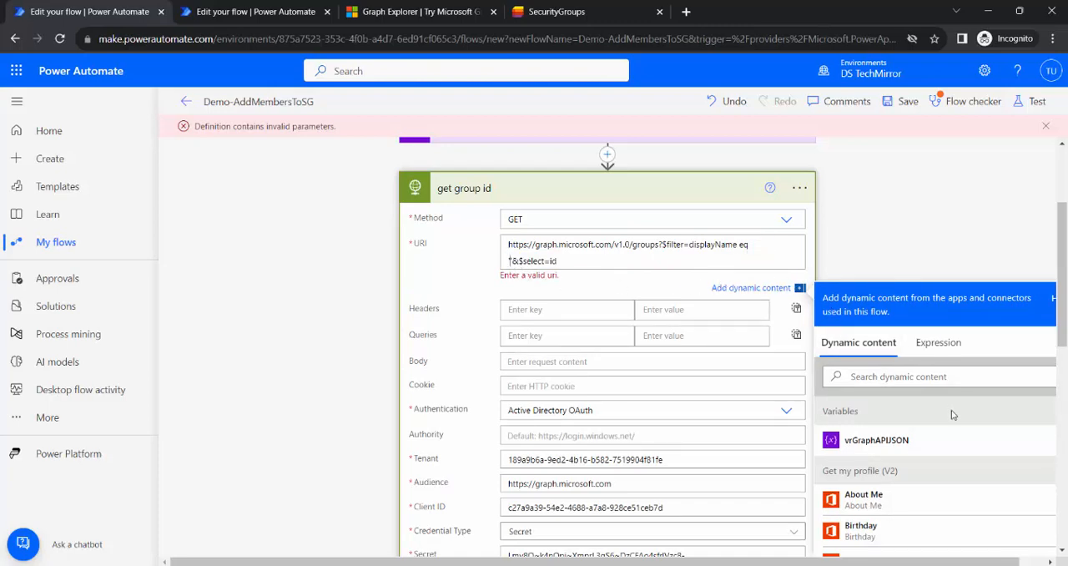
click(913, 376)
text(title)
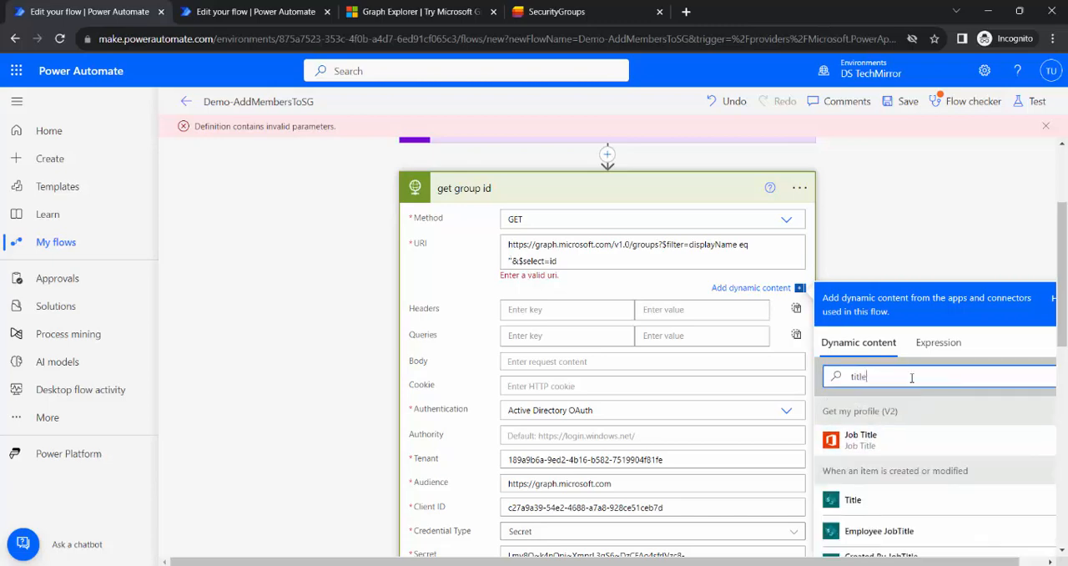
click(885, 500)
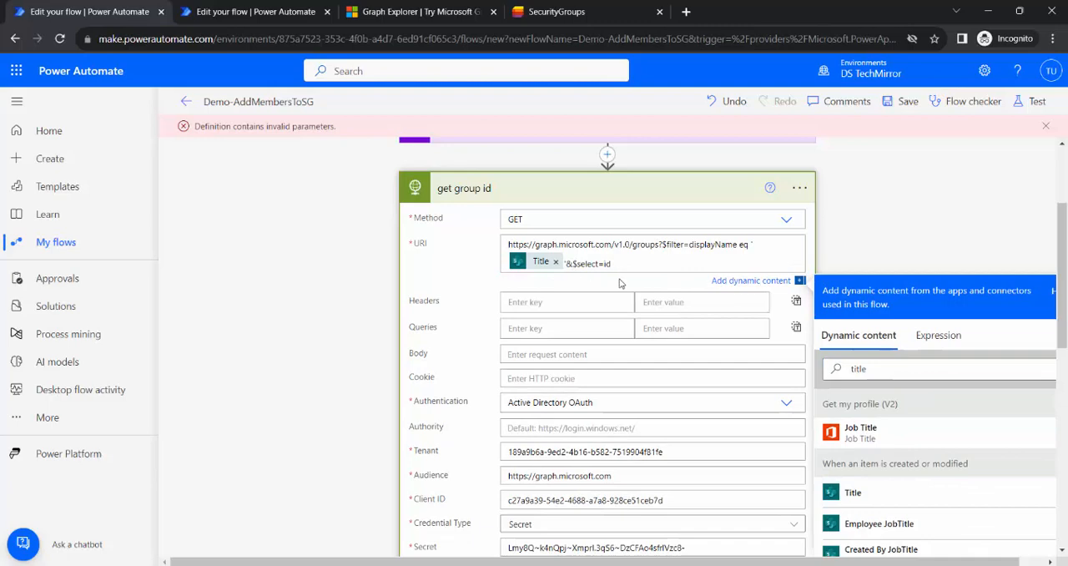
click(906, 105)
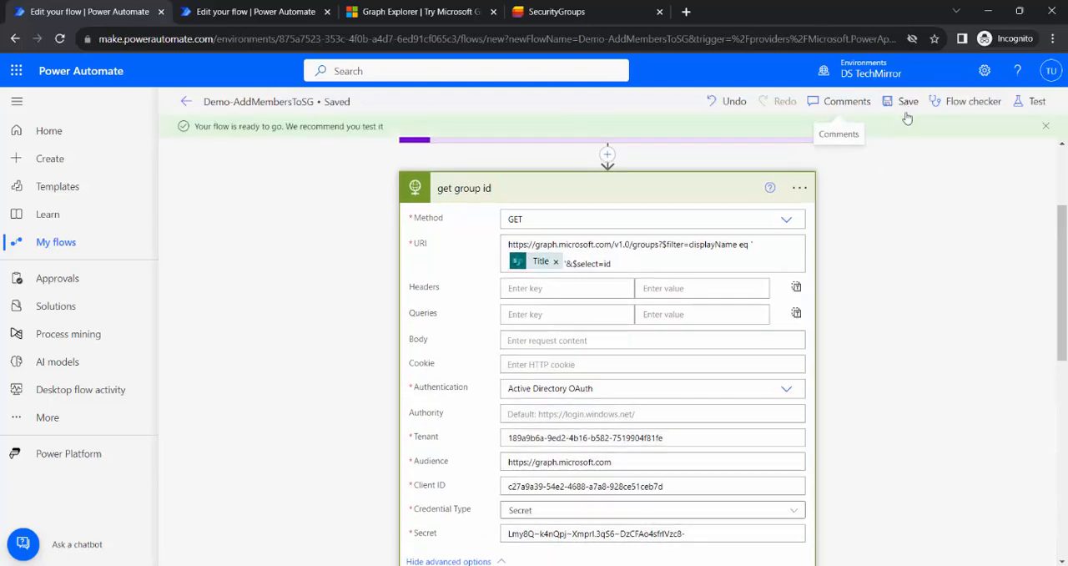
Collapse the get group id and Graphi API Add Members actions.
scroll(912, 292, up, 2)
scroll(913, 295, down, 5)
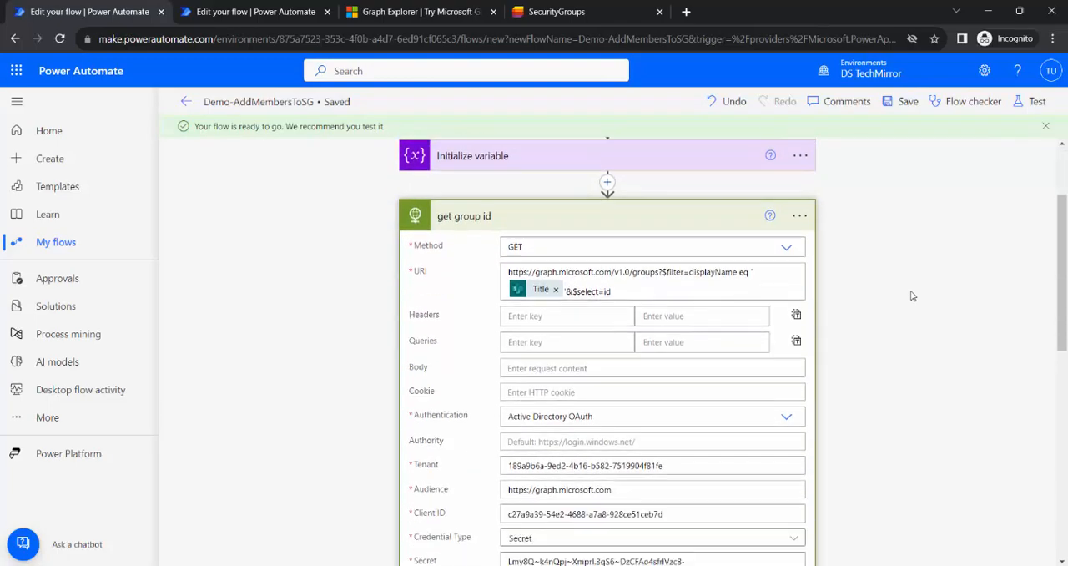
scroll(683, 247, up, 3)
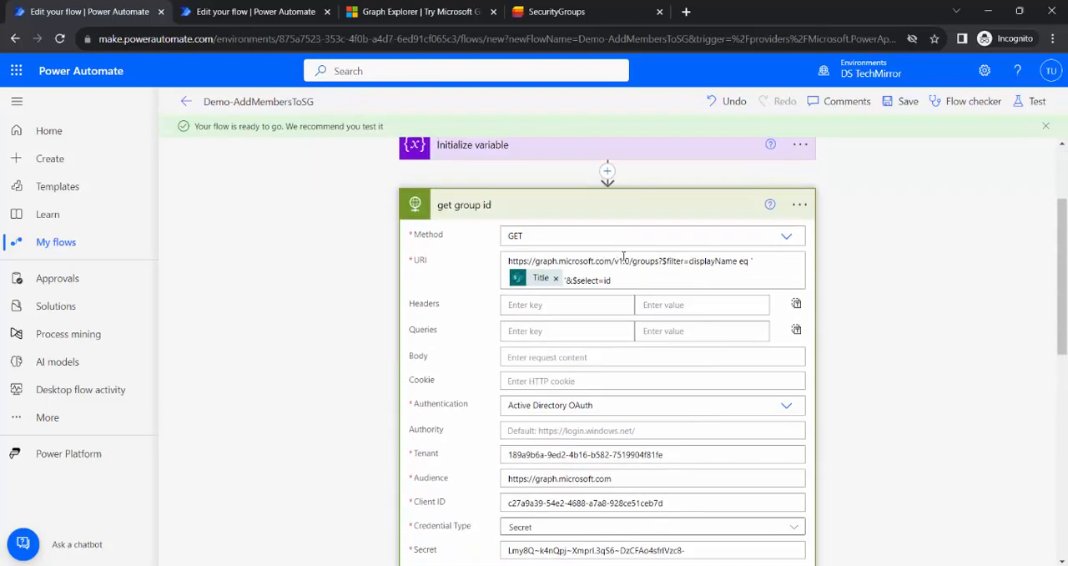
click(573, 210)
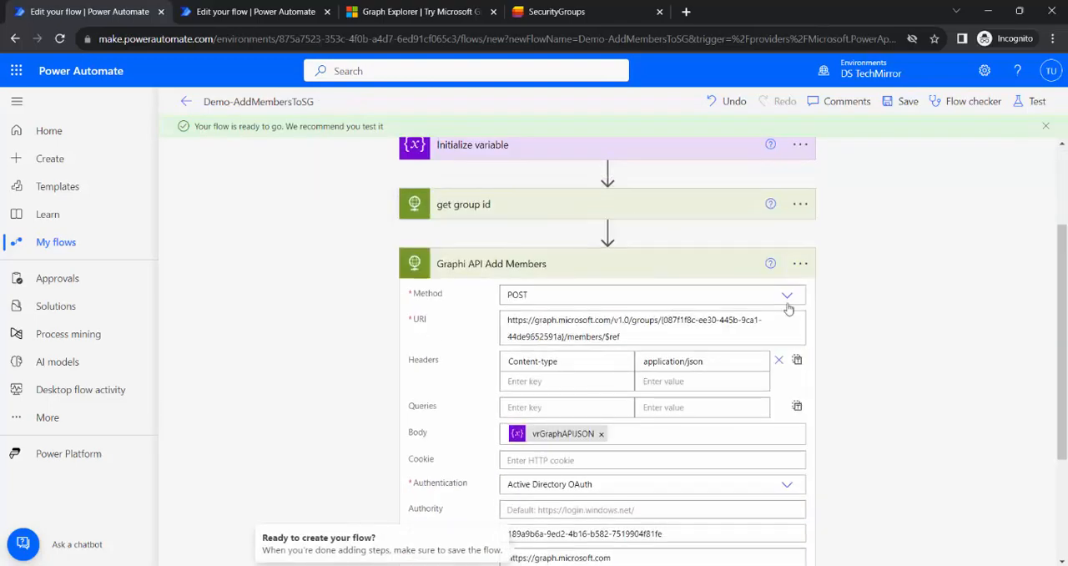
click(594, 260)
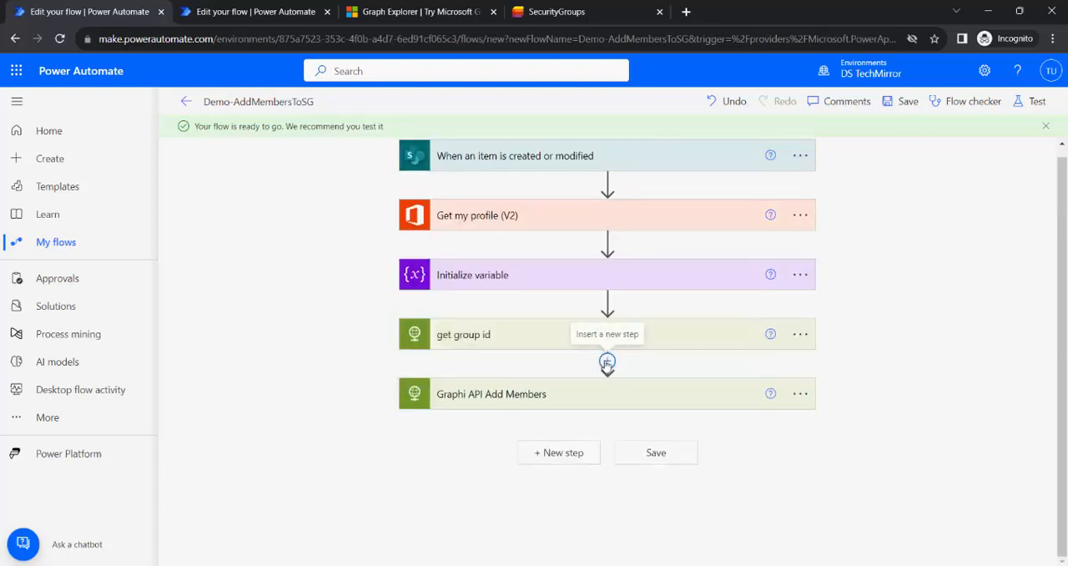
click(607, 363)
click(618, 381)
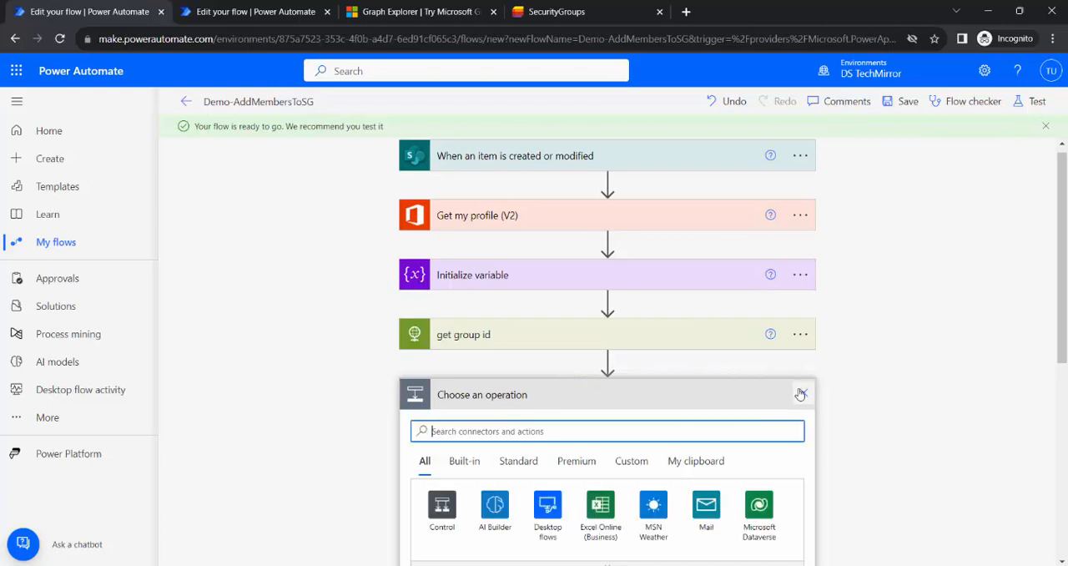
click(804, 392)
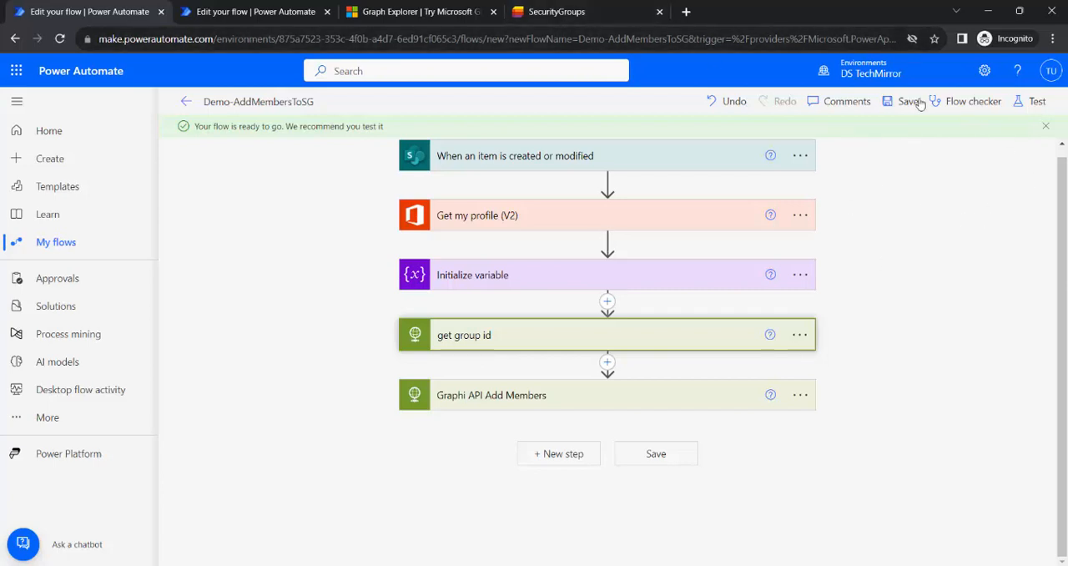
Start a manual test of the flow and begin a new SecurityGroups list item with SecurityGroup set to SG-PP.
click(1035, 101)
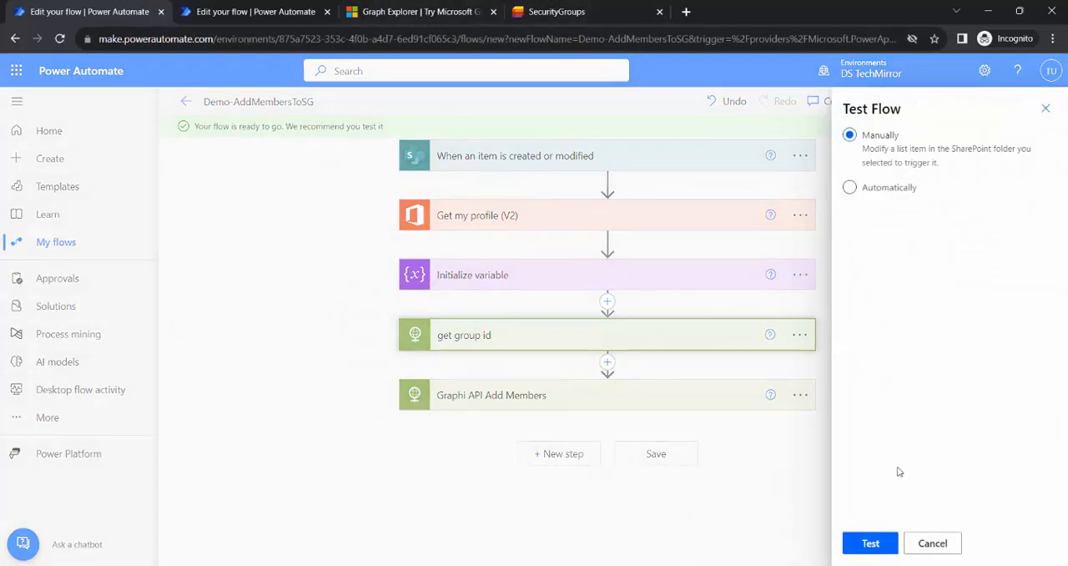
click(873, 545)
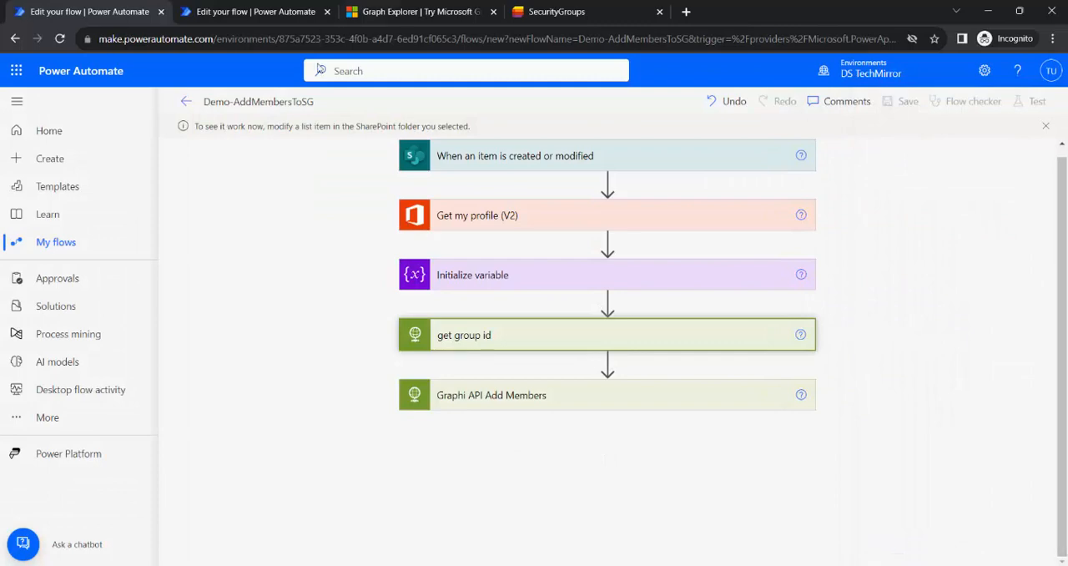
click(587, 7)
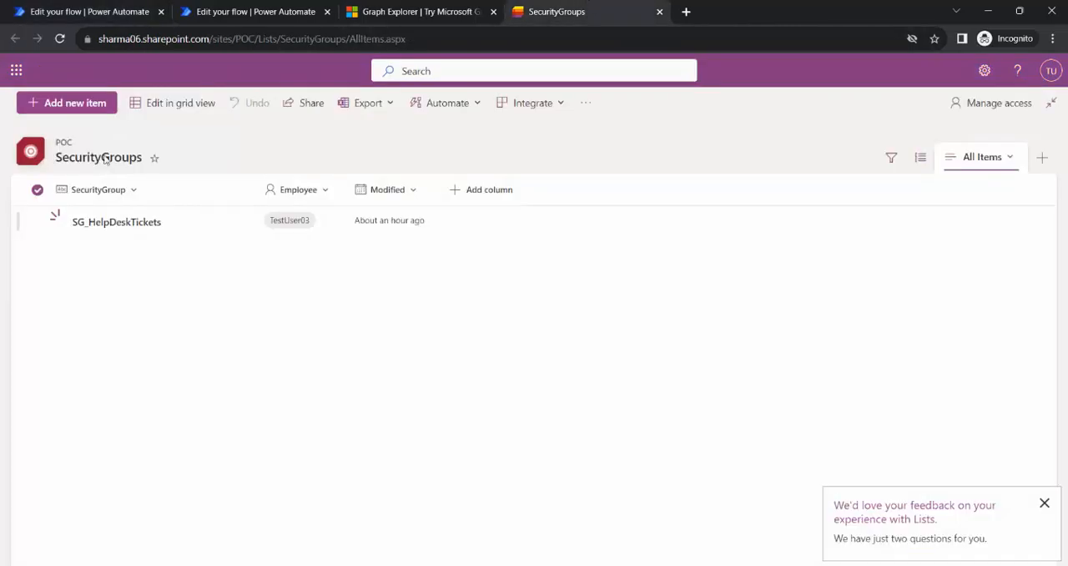
click(82, 109)
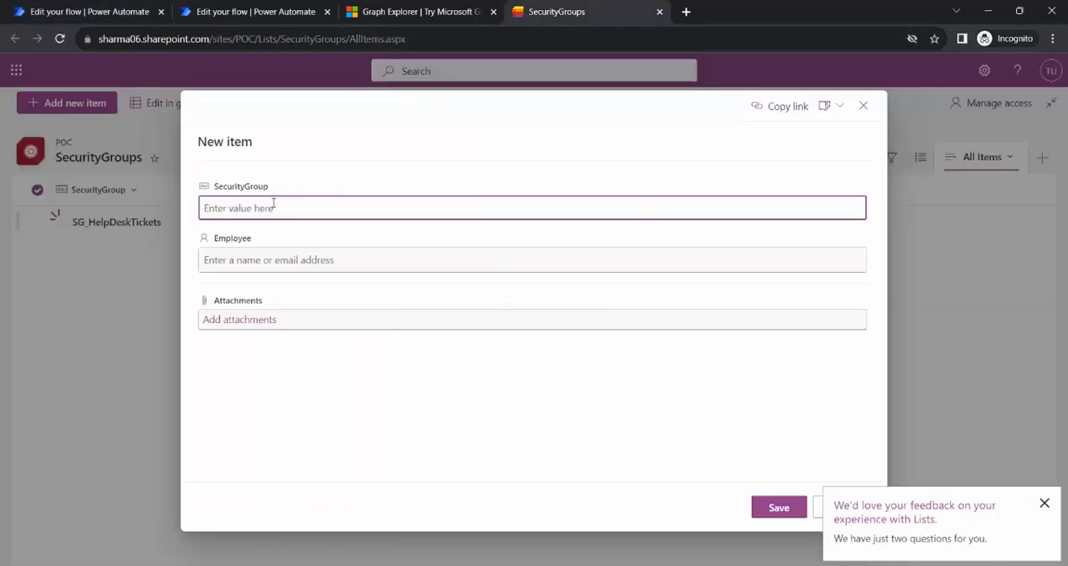
text(SG-PP)
Assign Test User06 as the Employee of the new SG-PP item and save it to the list.
click(258, 261)
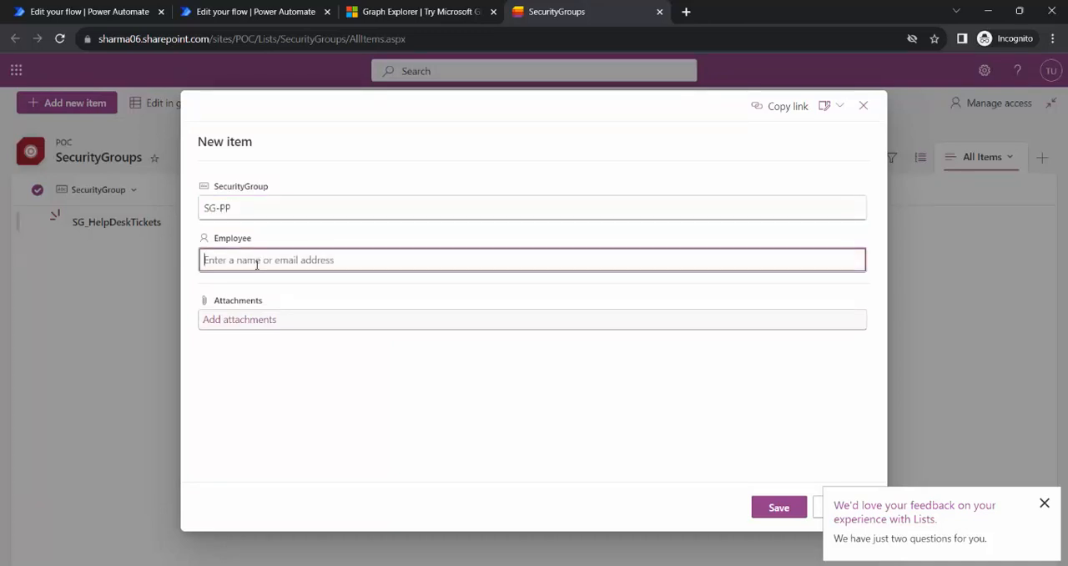
text(testiser)
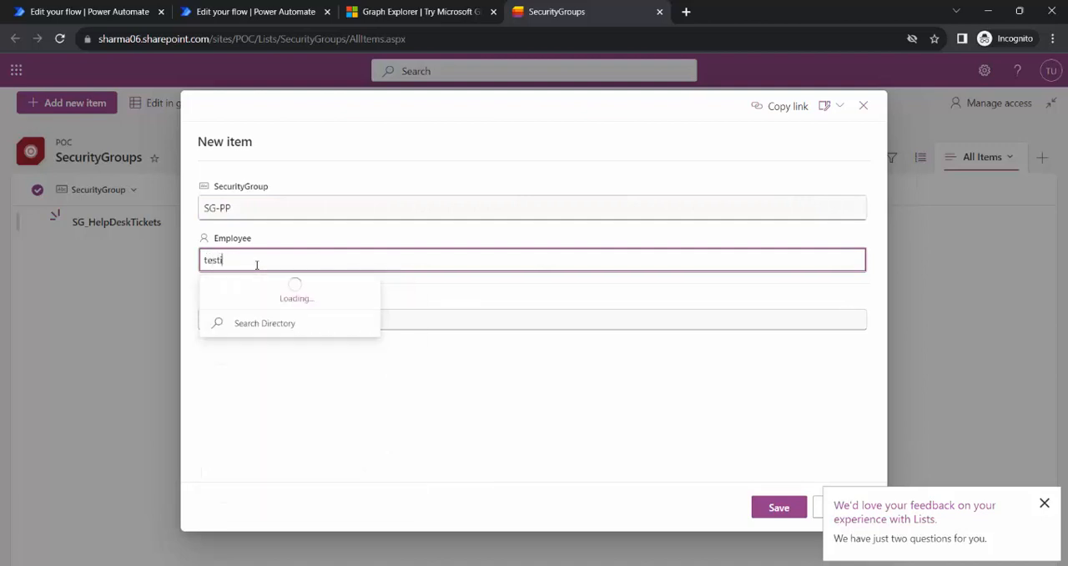
text(se)
key(BackSpace)
key(BackSpace)
key(BackSpace)
text(u)
click(305, 298)
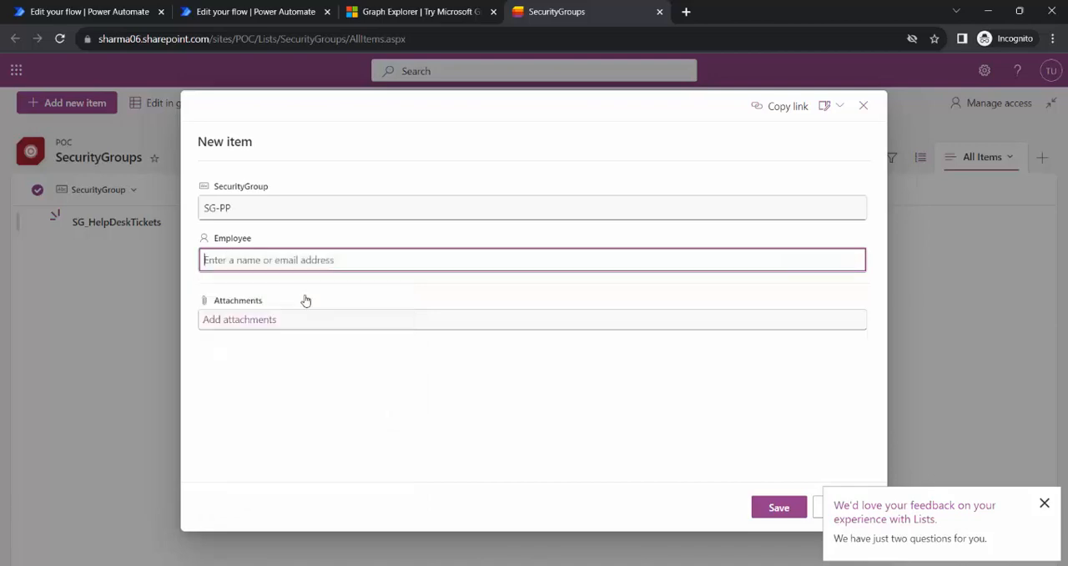
click(776, 509)
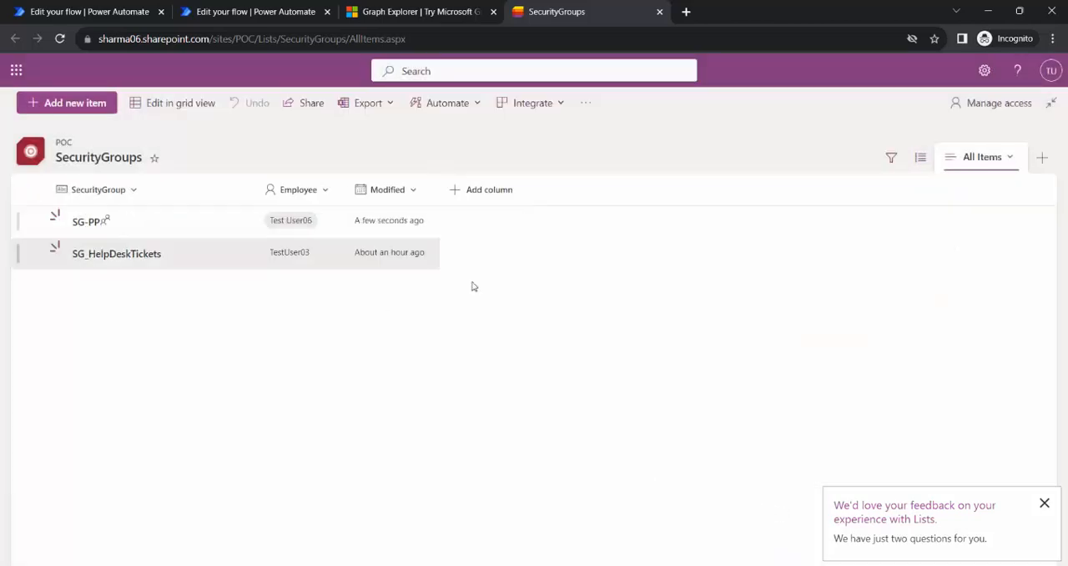
Return to the Demo-AddMembersToSG test run and inspect the Get my profile (V2) action.
click(292, 8)
click(167, 9)
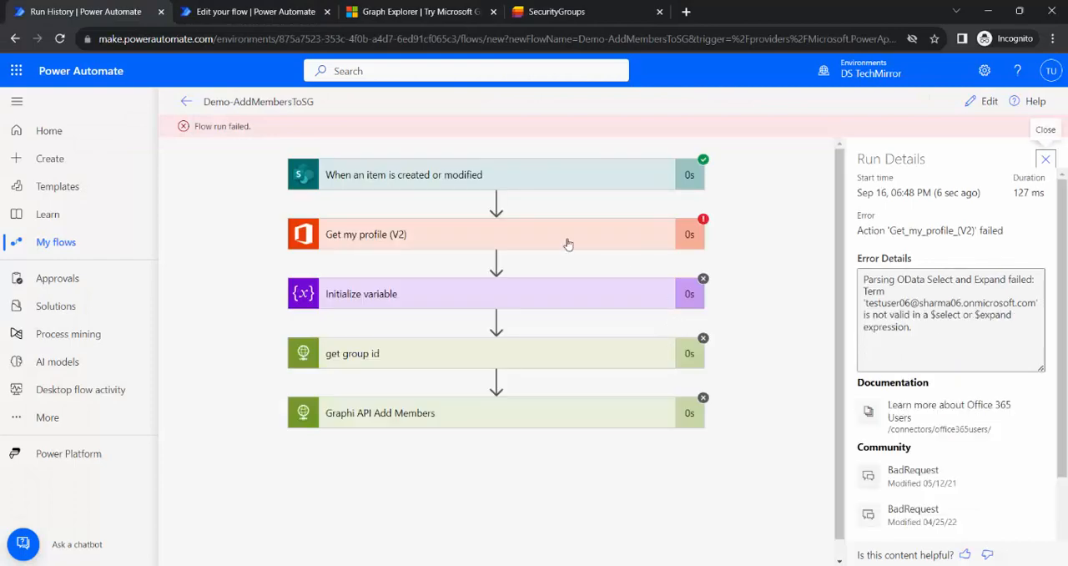
click(514, 231)
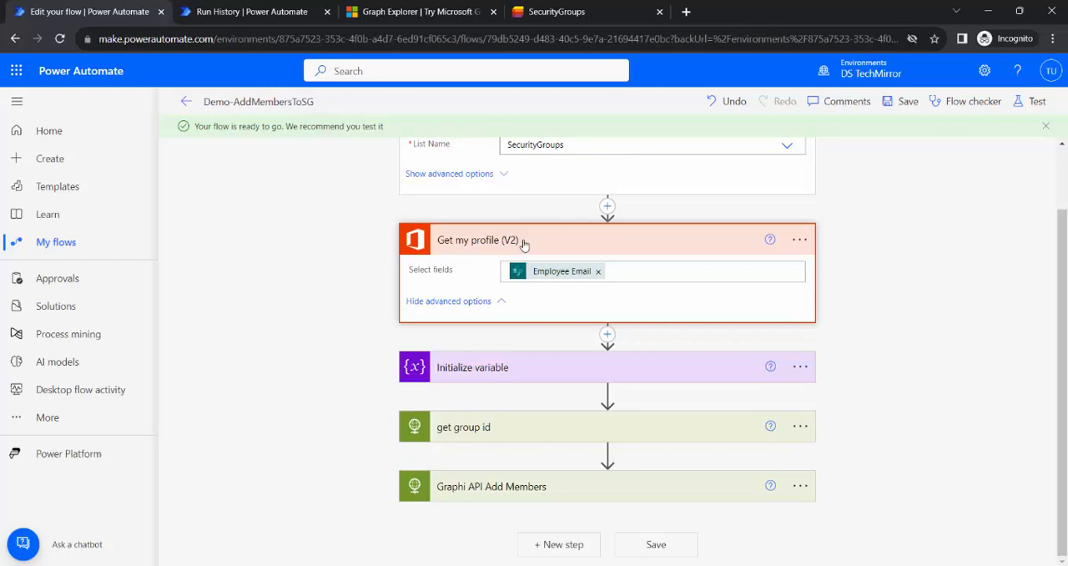
Insert an Office 365 Users Get user profile (V2) action between the SharePoint trigger and Get my profile (V2).
click(608, 207)
click(644, 228)
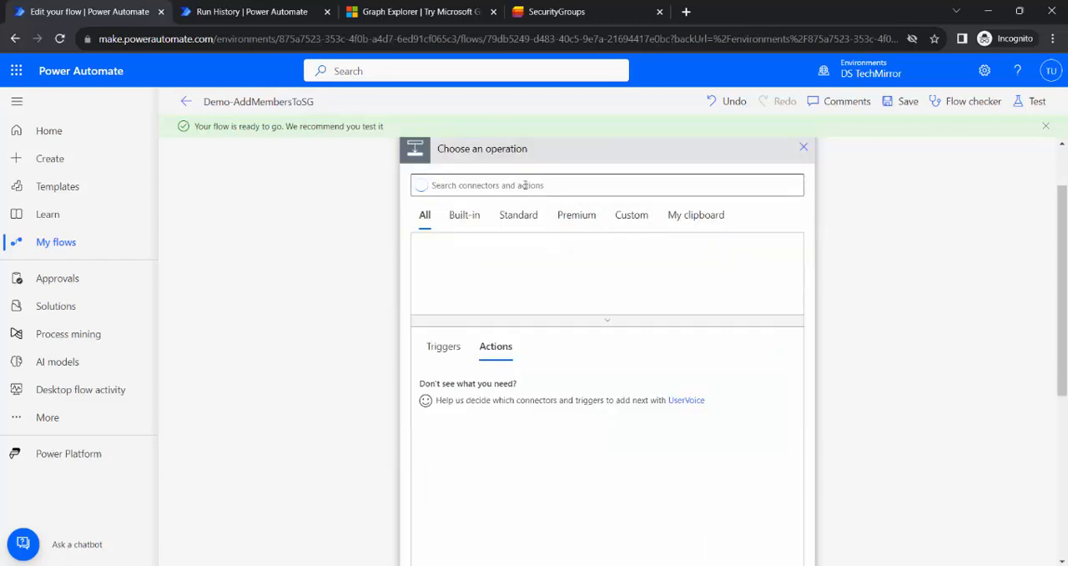
text(user)
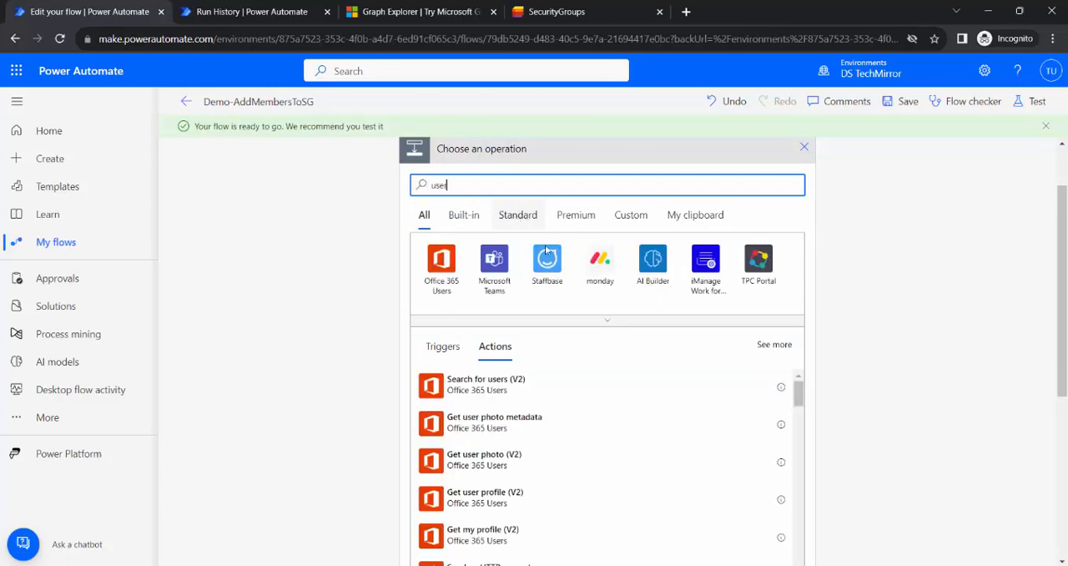
scroll(610, 402, down, 1)
scroll(863, 418, down, 1)
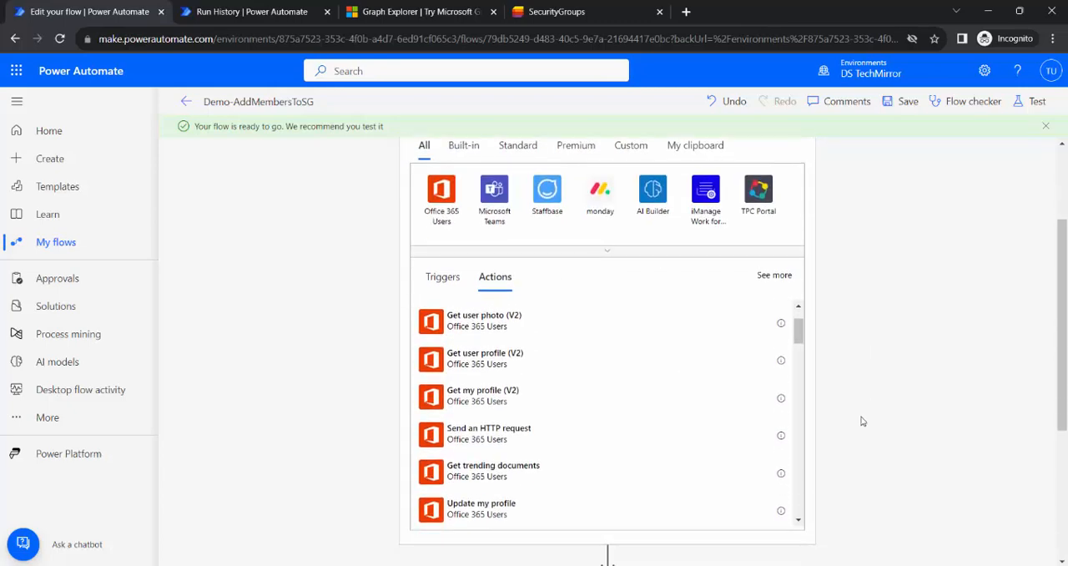
scroll(520, 375, up, 1)
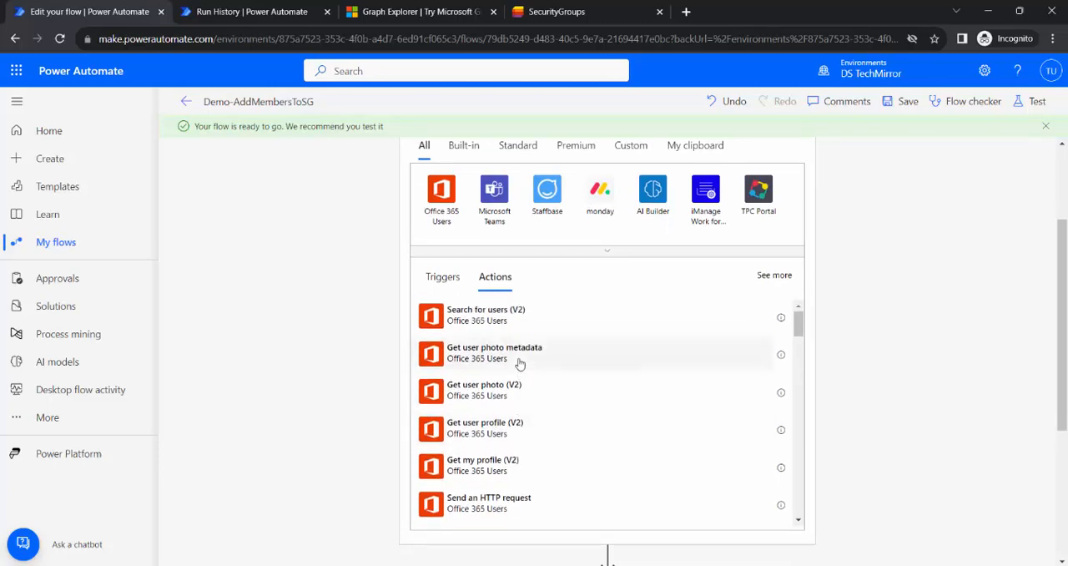
scroll(918, 357, up, 2)
scroll(918, 357, down, 1)
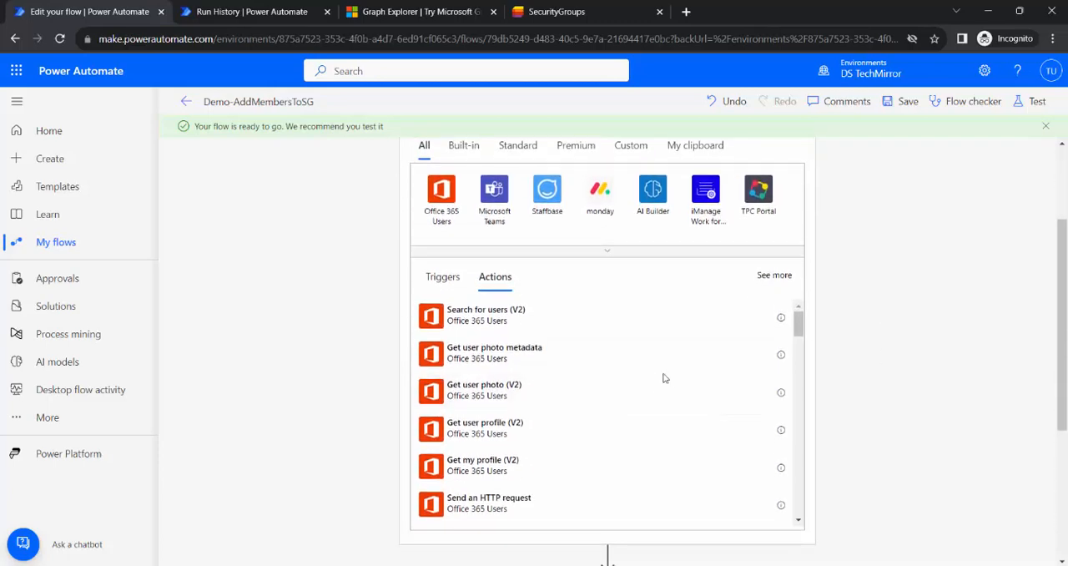
scroll(601, 396, down, 1)
scroll(509, 422, up, 1)
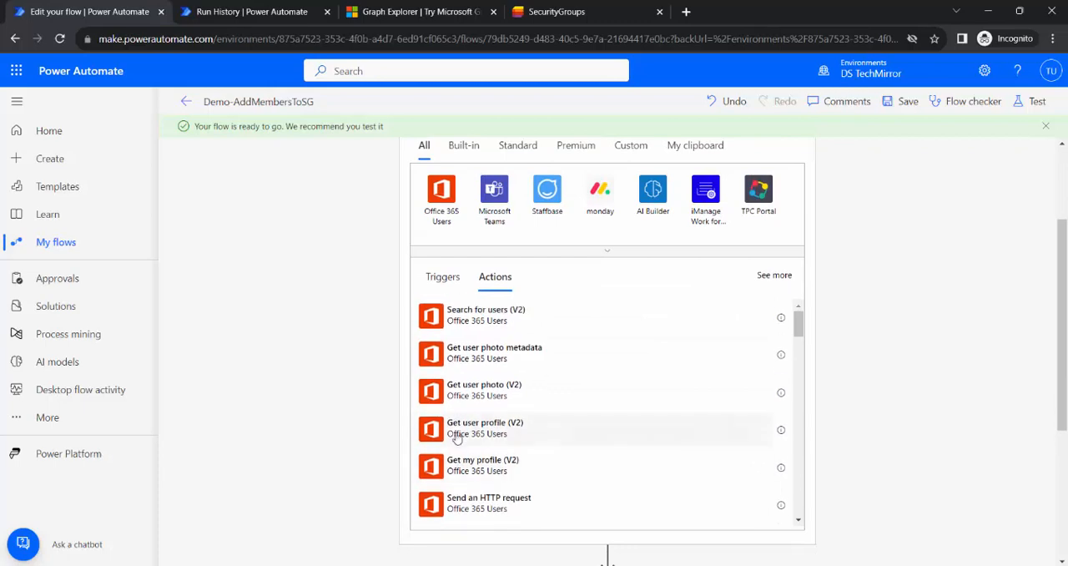
click(579, 439)
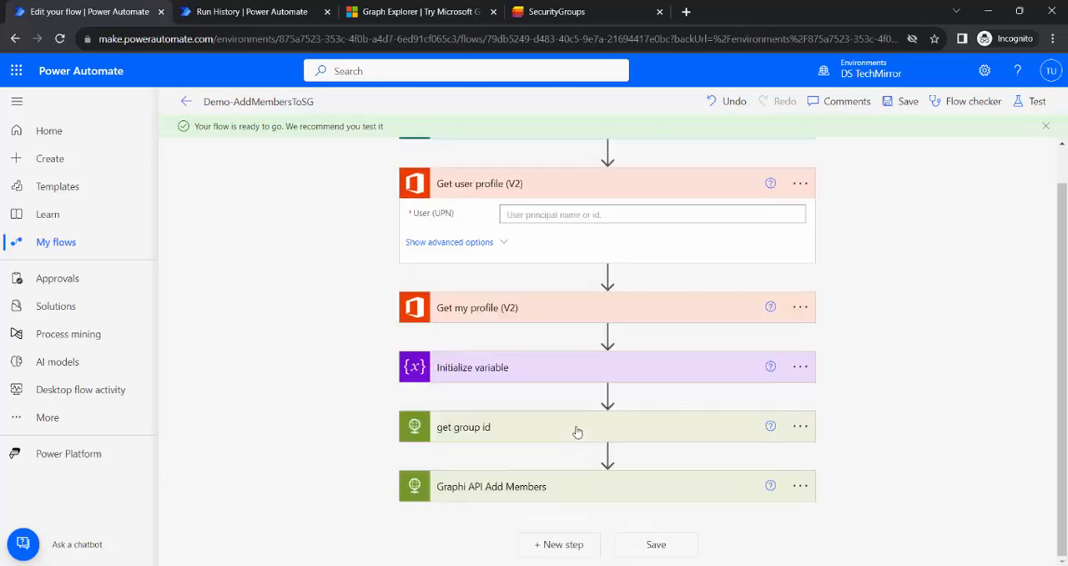
Set User (UPN) in Get user profile (V2) to the trigger's Employee Email dynamic content.
click(592, 214)
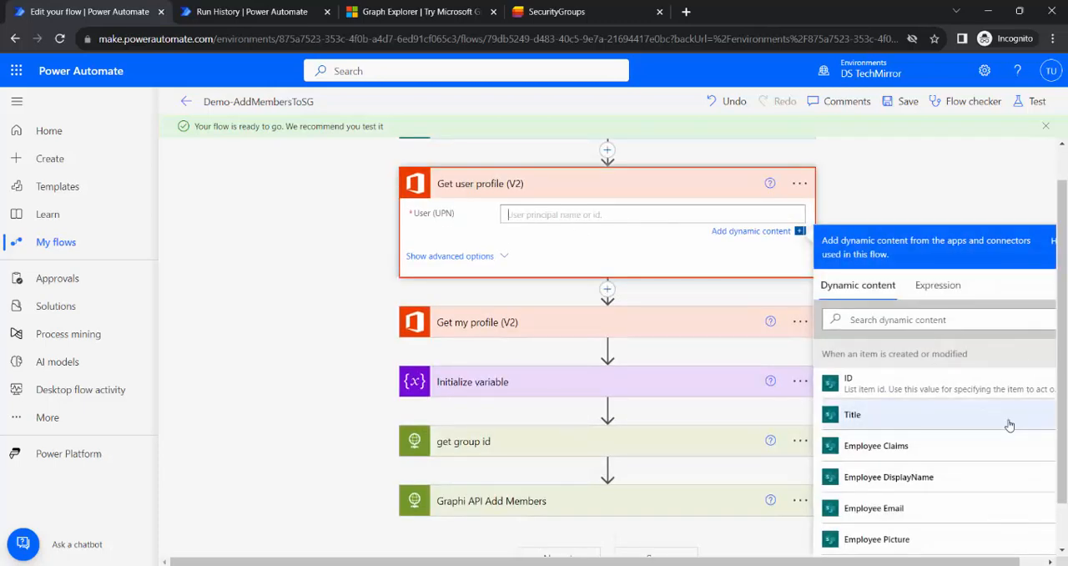
scroll(949, 473, down, 2)
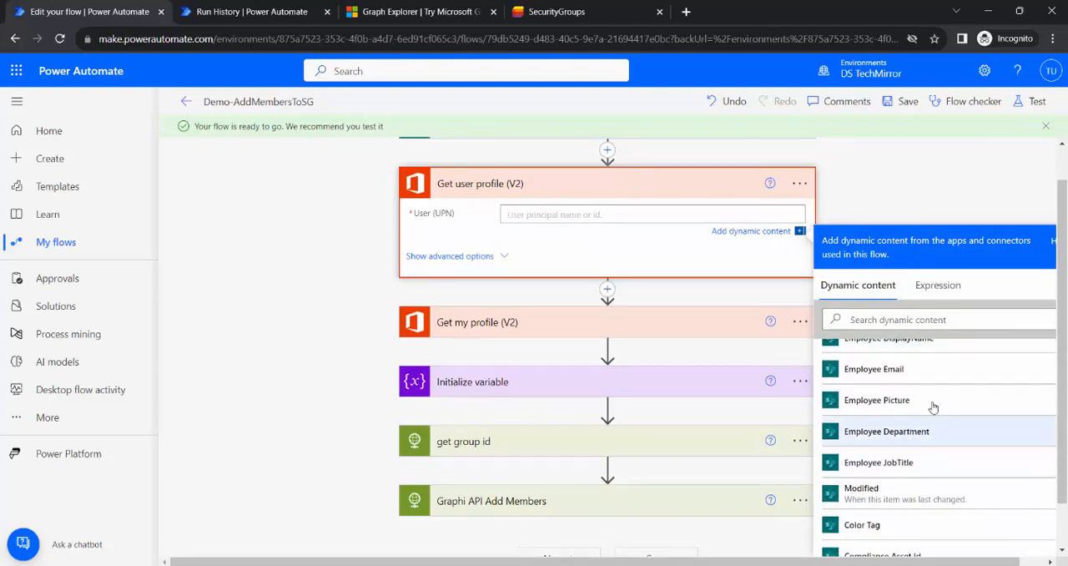
click(923, 374)
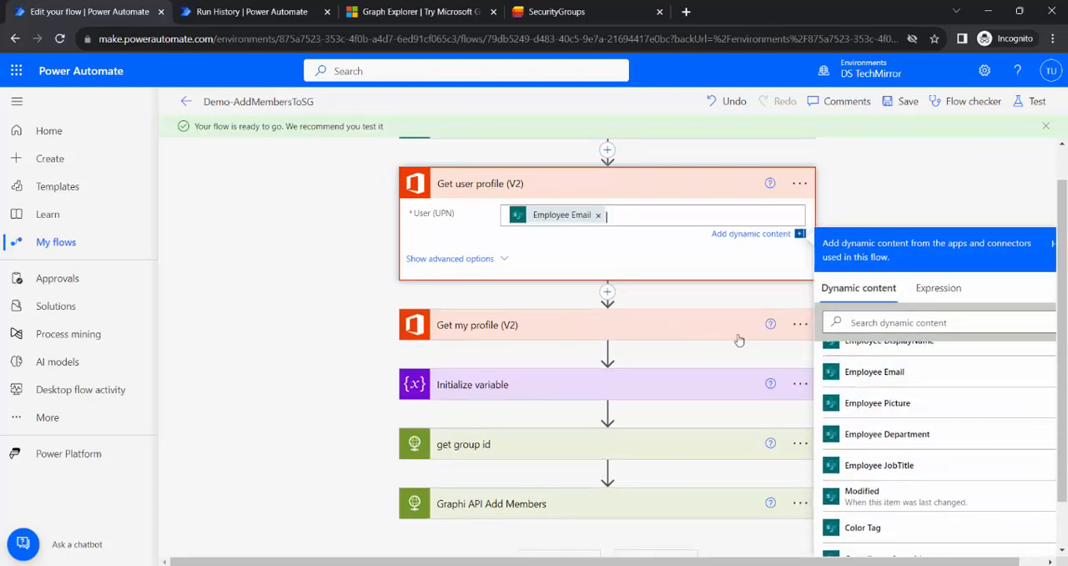
Delete the Get my profile (V2) action from the flow.
click(800, 325)
click(860, 474)
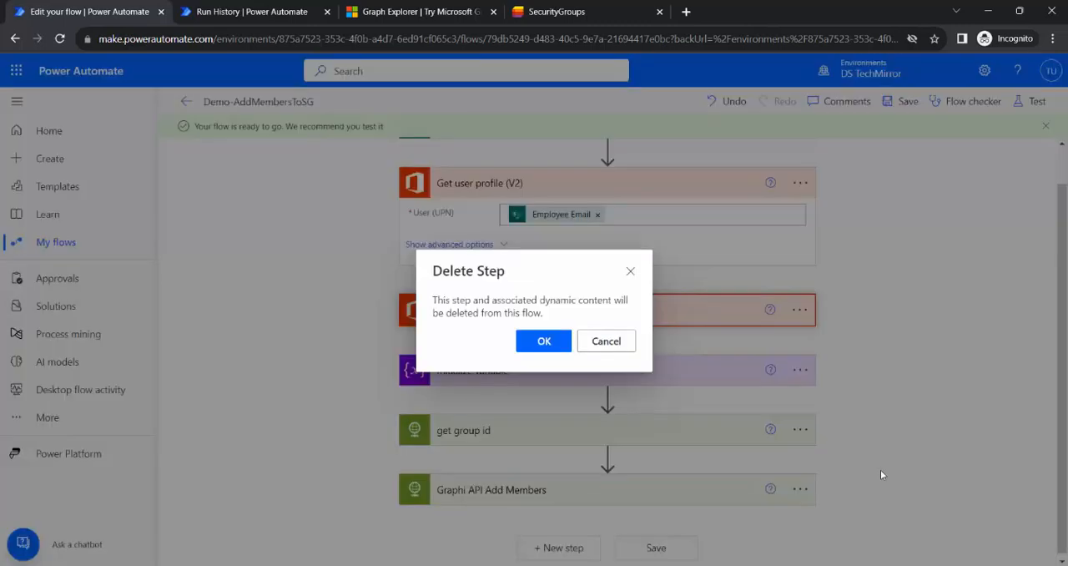
click(544, 342)
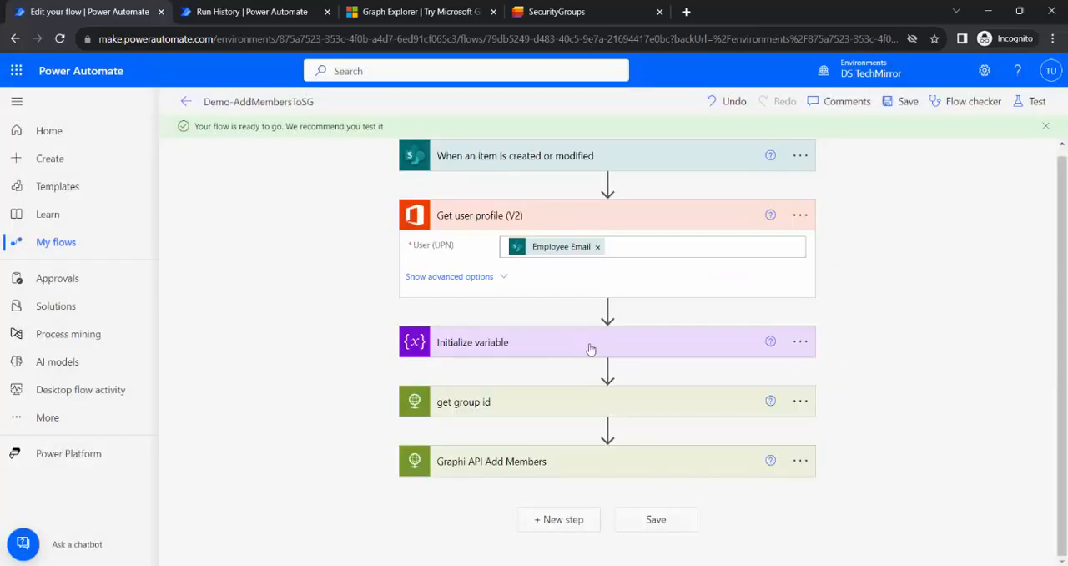
Insert the Get user profile (V2) Id between the braces of the directoryObjects URL in the vrGraphAPIJSON value.
click(547, 342)
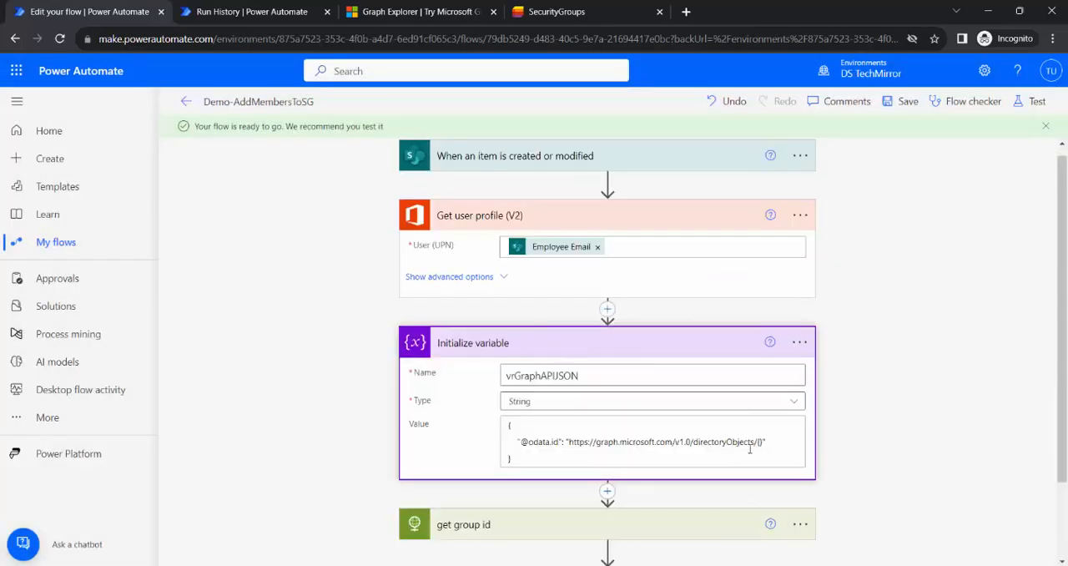
scroll(835, 450, down, 3)
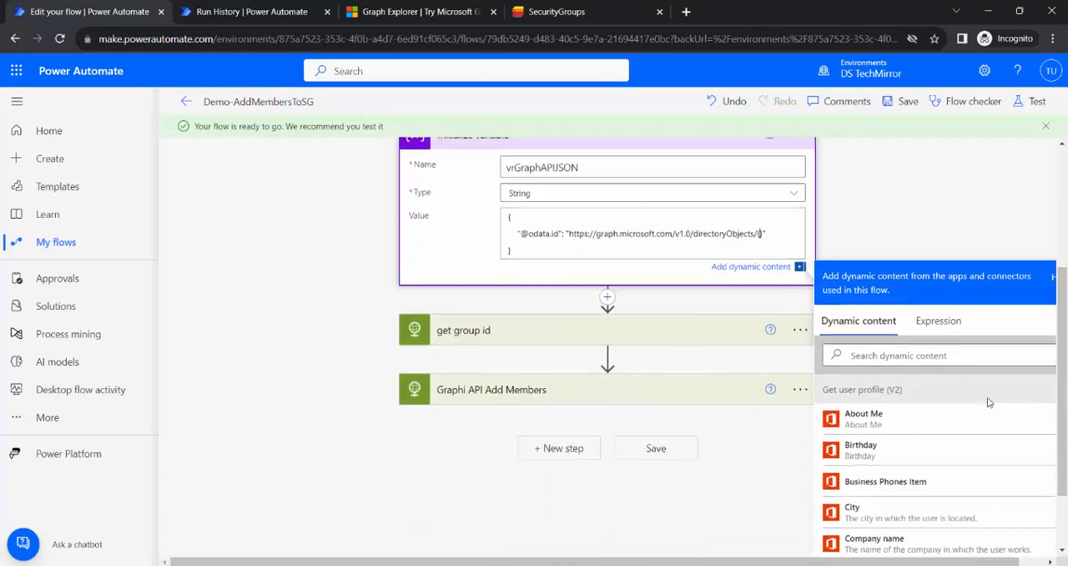
scroll(931, 459, down, 2)
scroll(931, 459, down, 1)
click(944, 509)
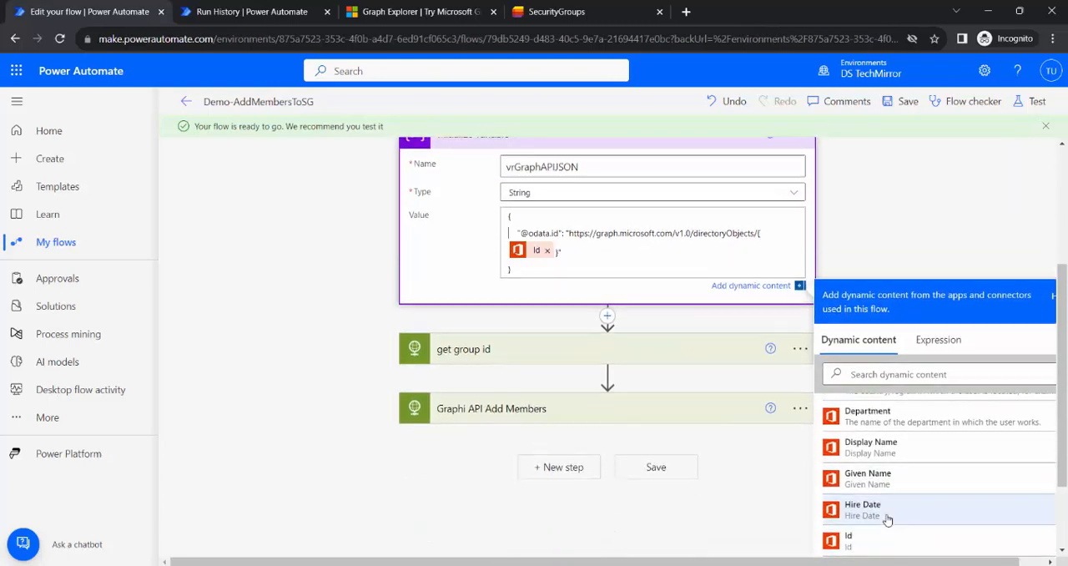
click(893, 213)
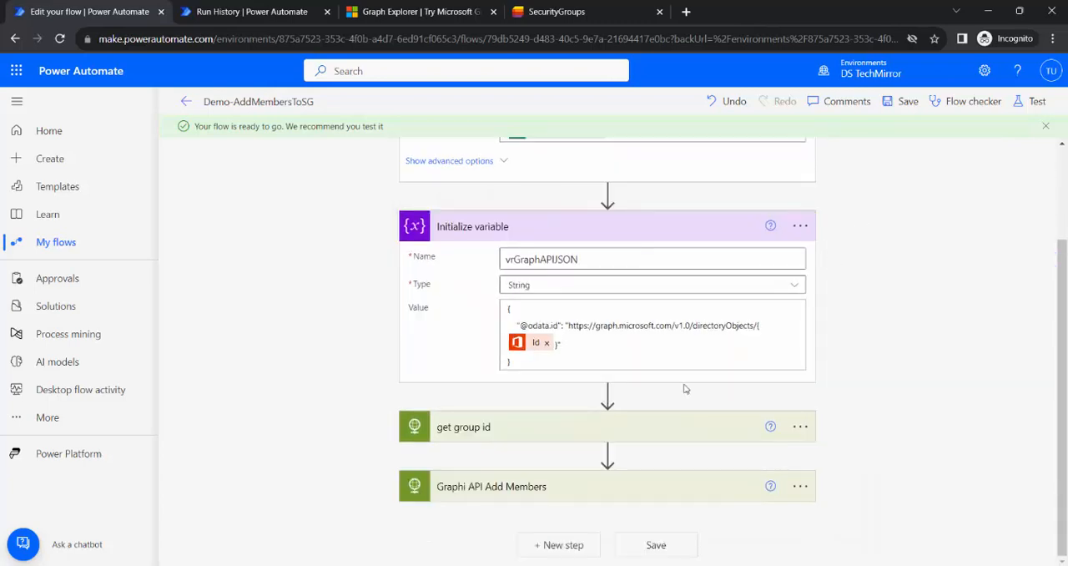
Save the flow and test it automatically with the most recently used trigger.
click(1038, 101)
click(879, 150)
click(883, 189)
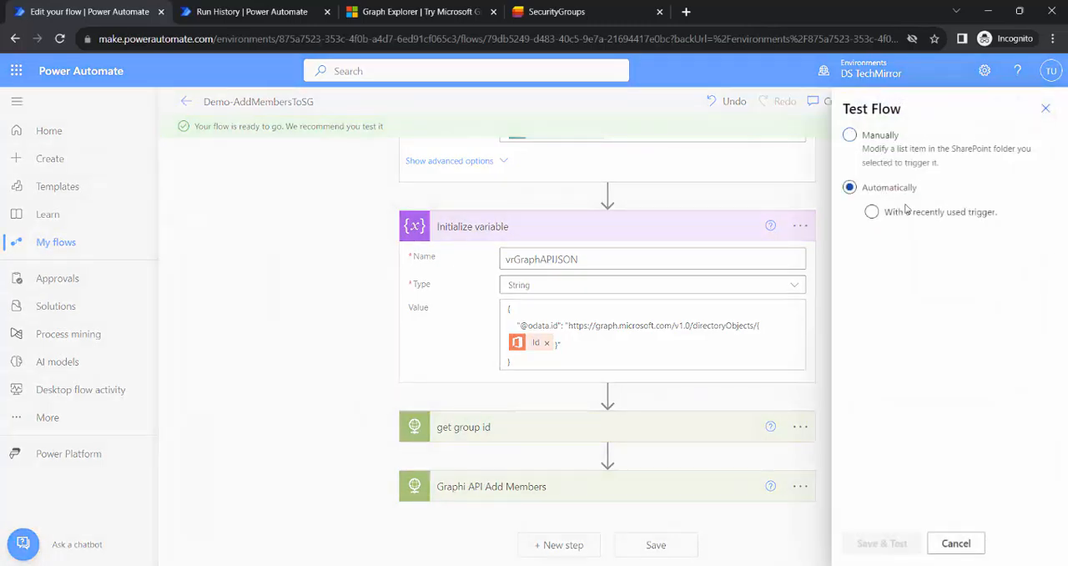
click(906, 211)
click(904, 243)
click(868, 542)
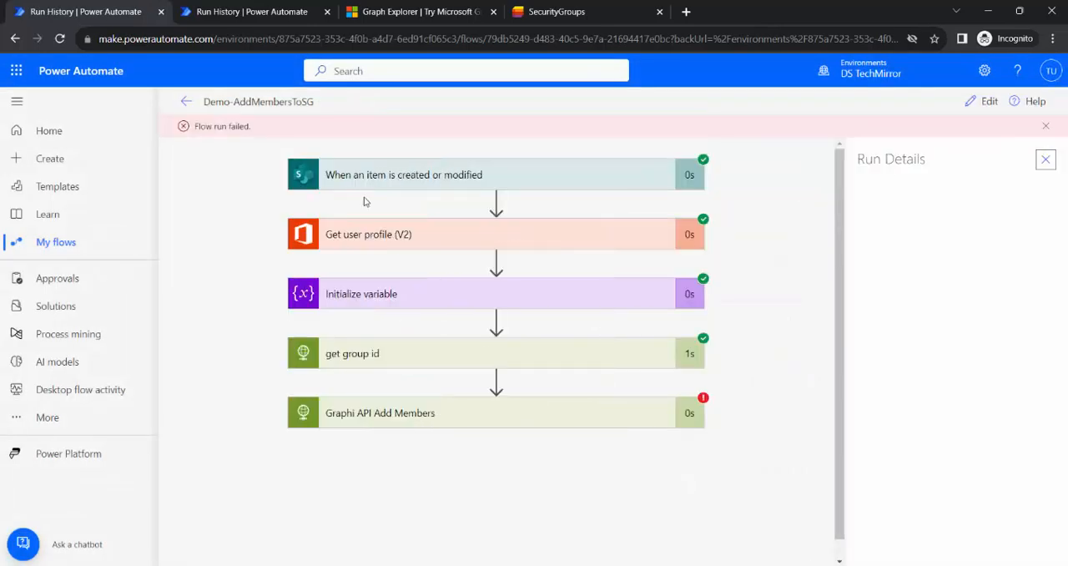
Review the run results of the Get user profile (V2) and Initialize variable actions.
click(466, 241)
click(466, 241)
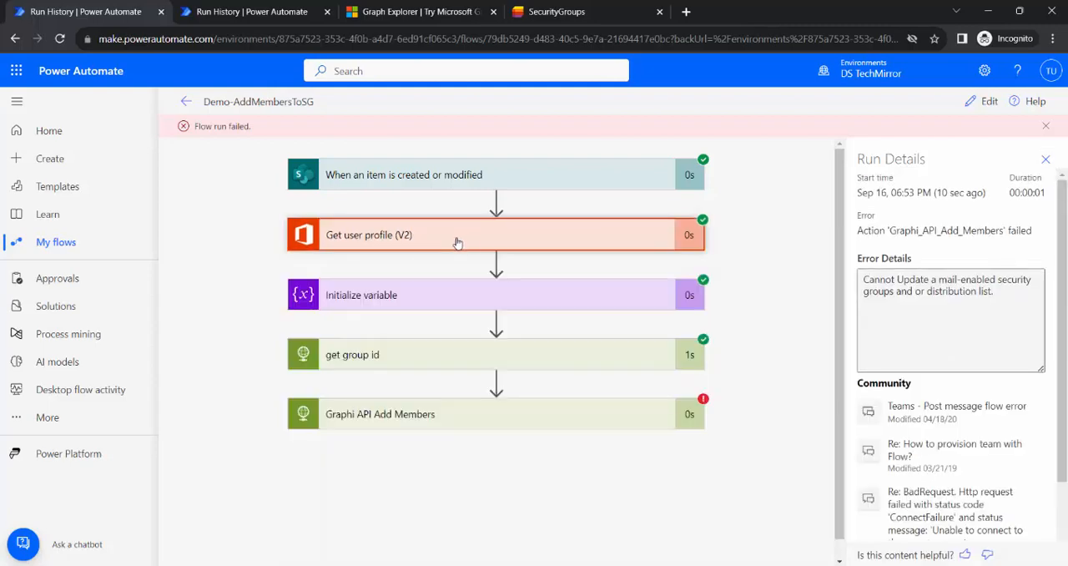
click(440, 299)
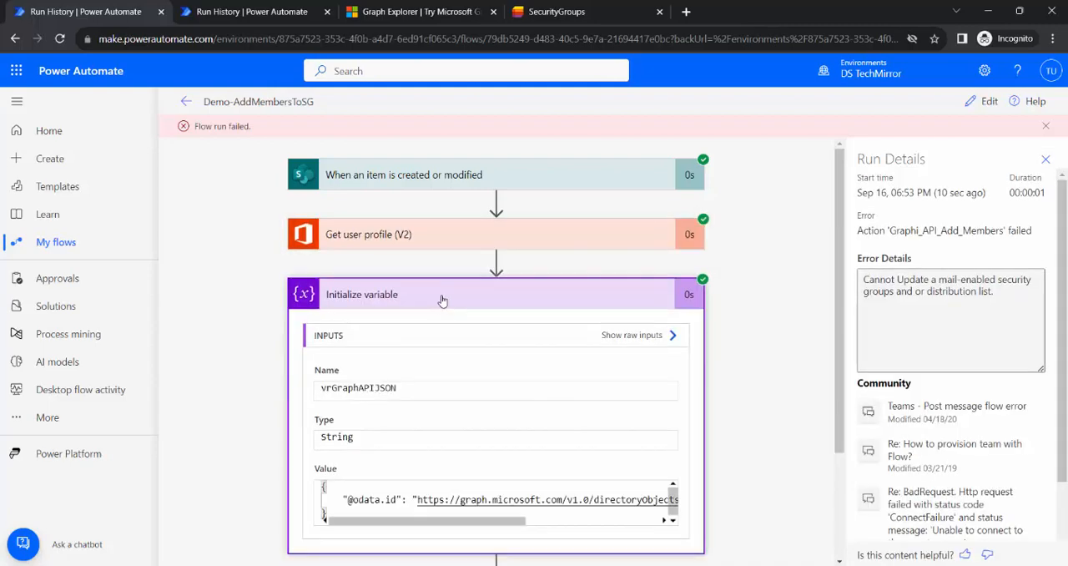
click(444, 301)
scroll(483, 333, down, 1)
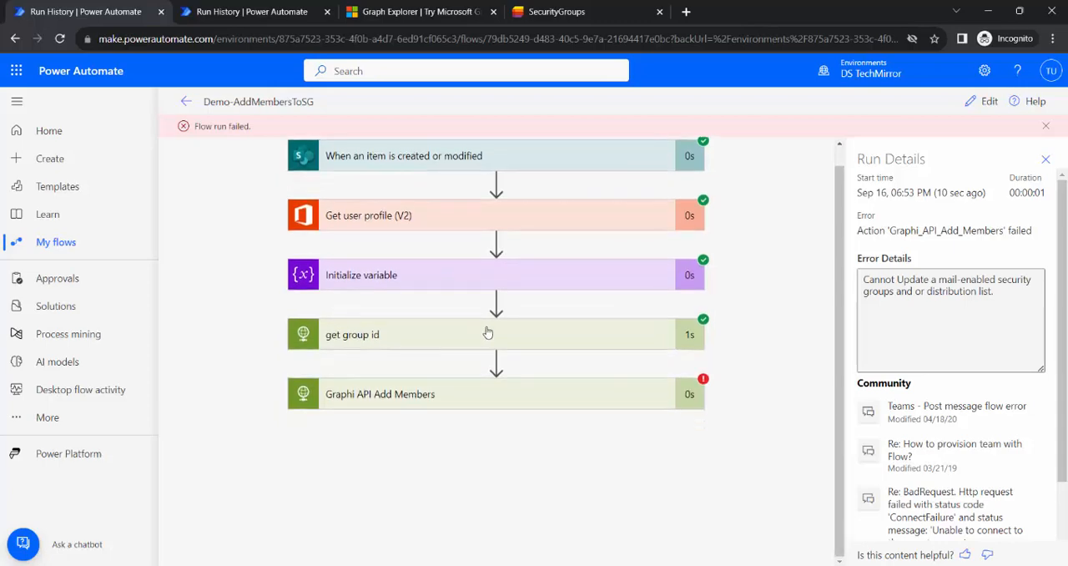
Open the get group id run result and select its entire output body for copying.
click(424, 344)
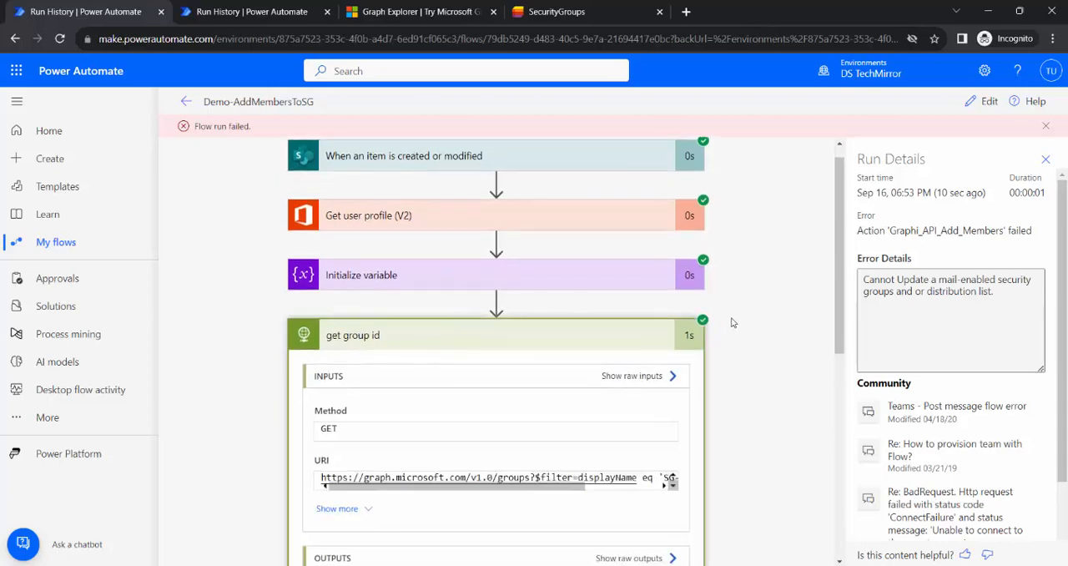
scroll(777, 328, down, 3)
scroll(777, 329, down, 1)
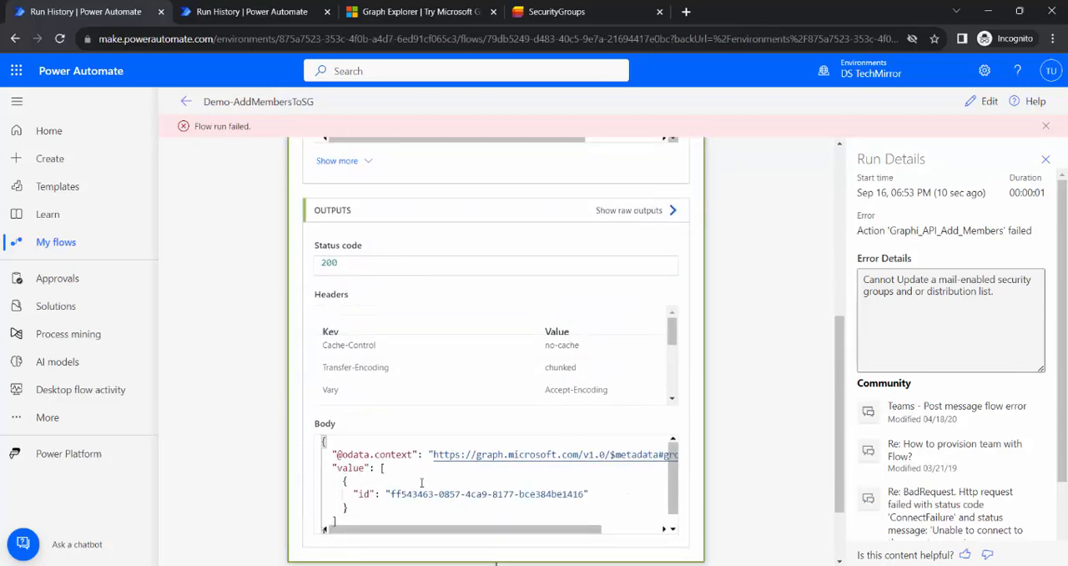
scroll(422, 482, down, 1)
click(382, 510)
key(ctrl+a)
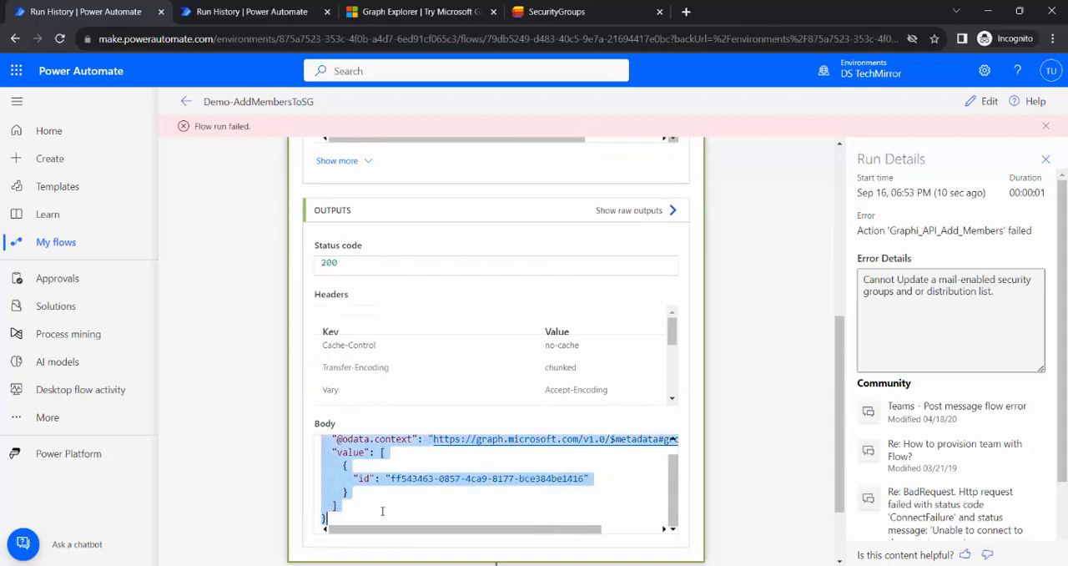
Switch to Notepad, paste the get group id output body there, and return to the run results.
key(super)
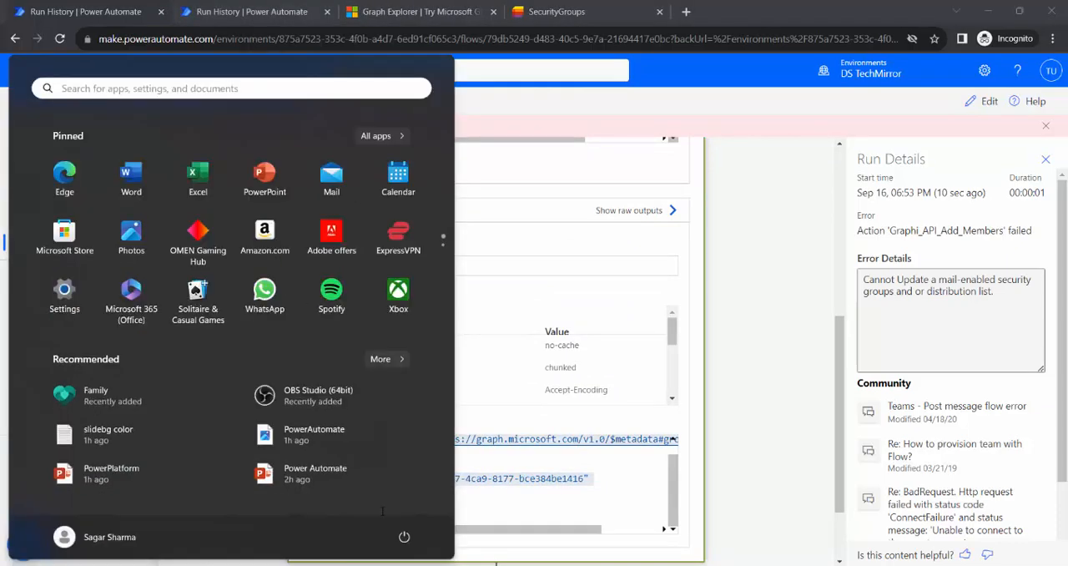
text(not)
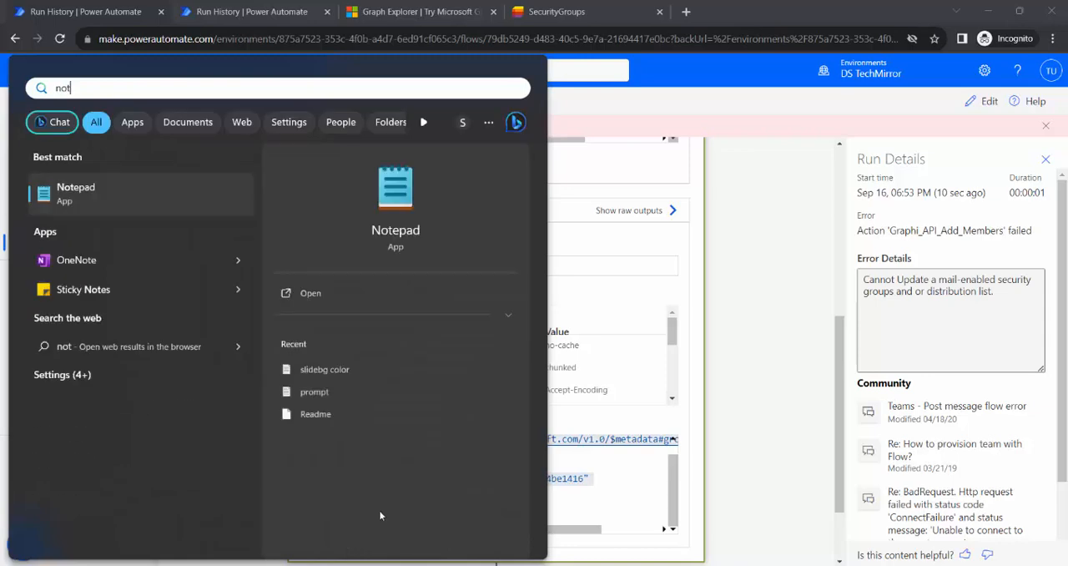
click(153, 190)
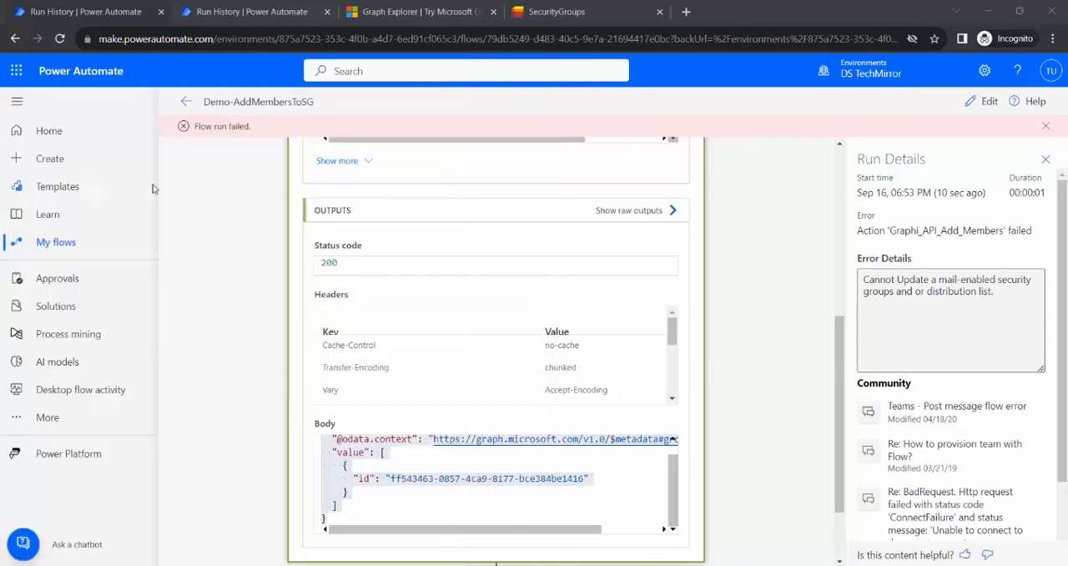
key(ctrl+v)
click(728, 467)
scroll(728, 464, down, 2)
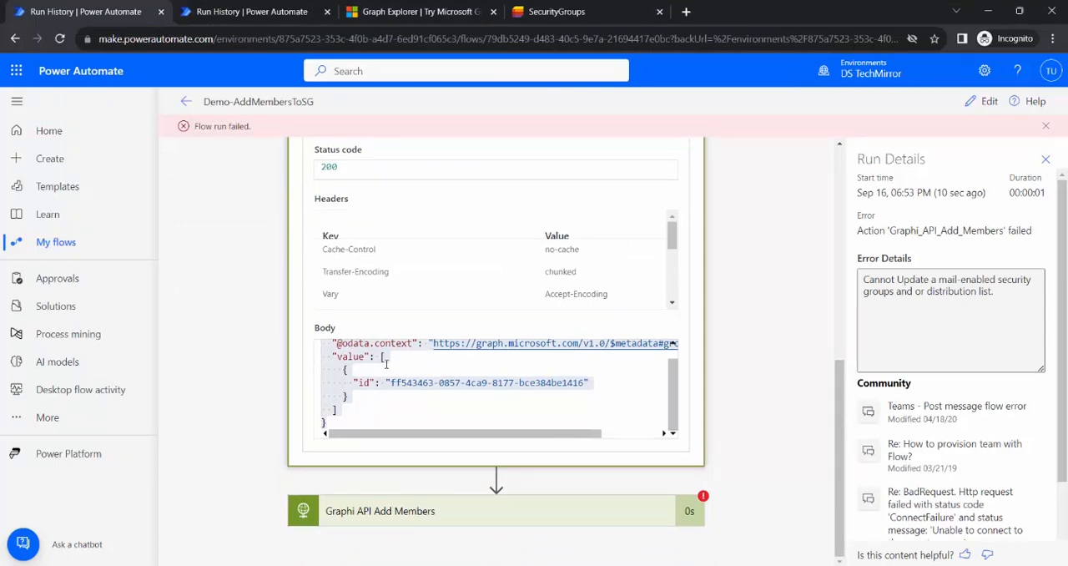
scroll(565, 395, up, 1)
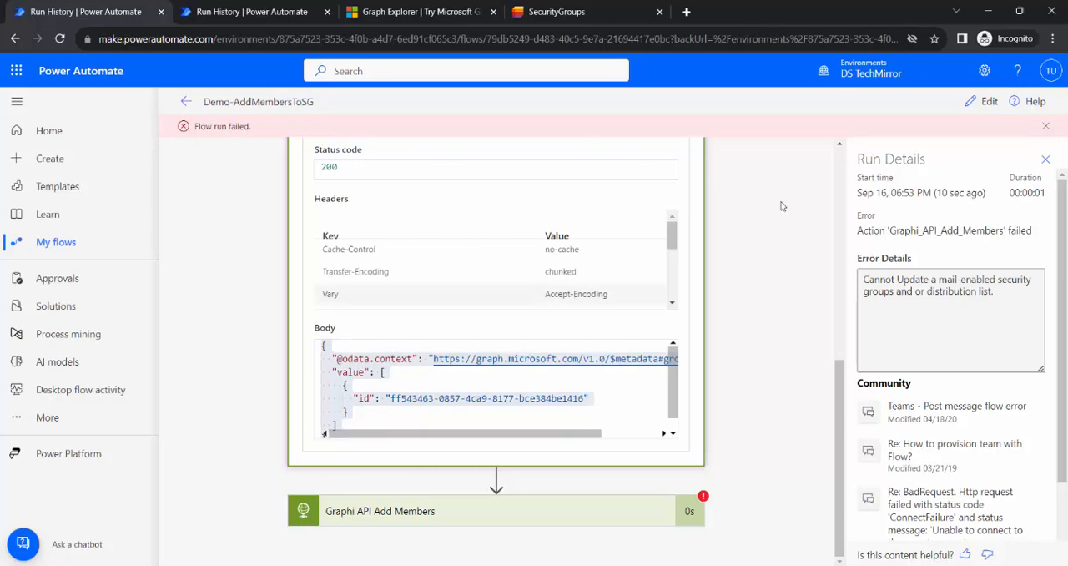
Edit the flow and add a Parse JSON action after get group id, with the get group id Body as content.
click(989, 101)
scroll(642, 461, down, 2)
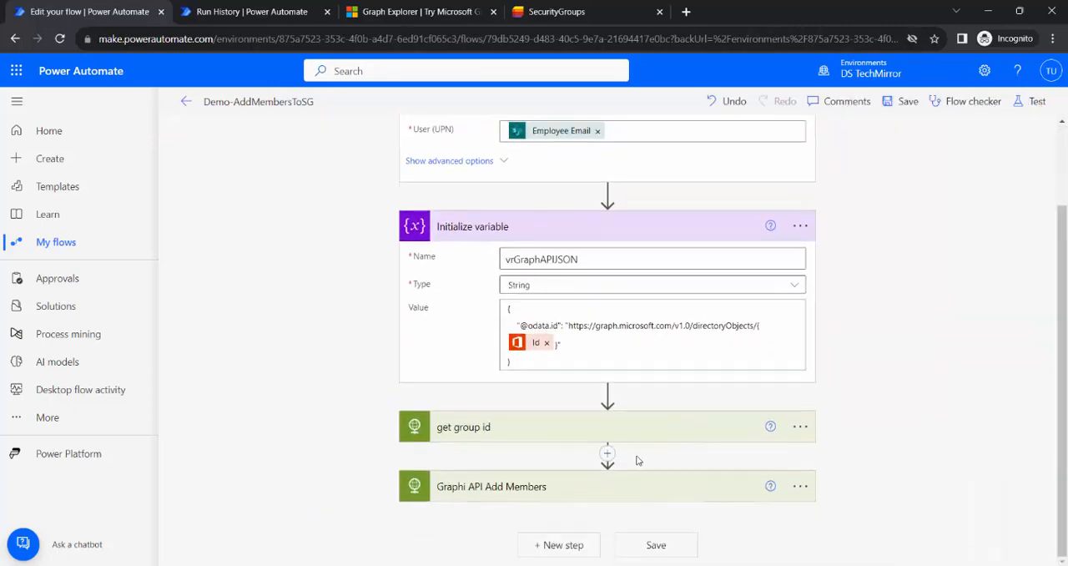
click(609, 452)
click(605, 474)
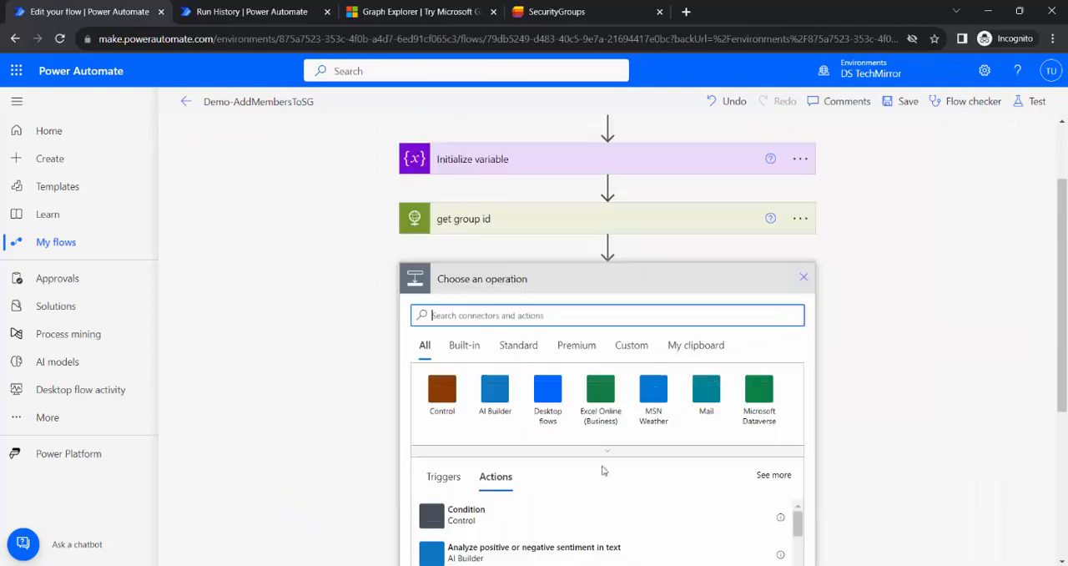
text(pa)
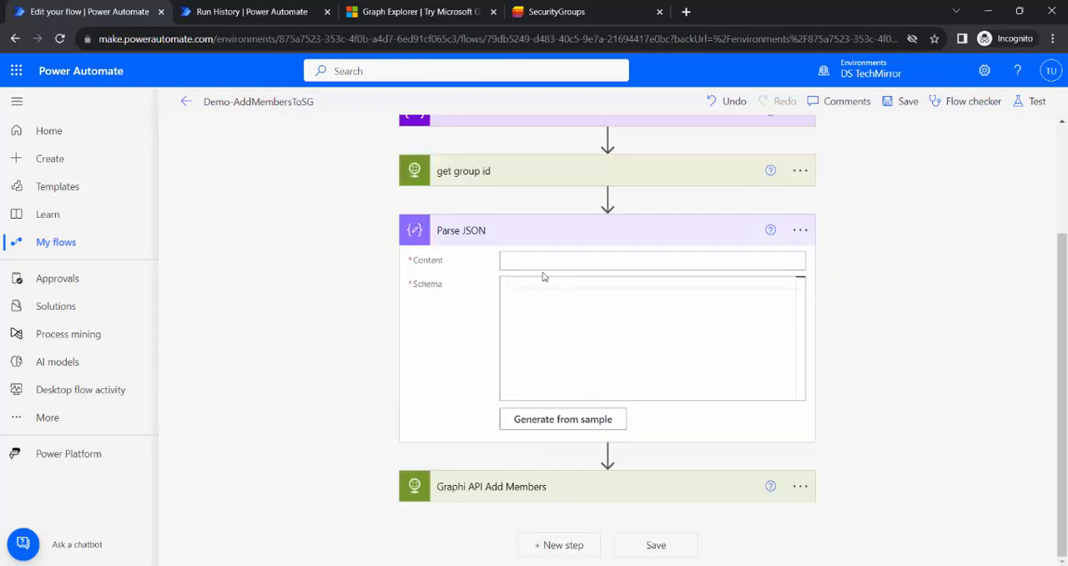
click(543, 262)
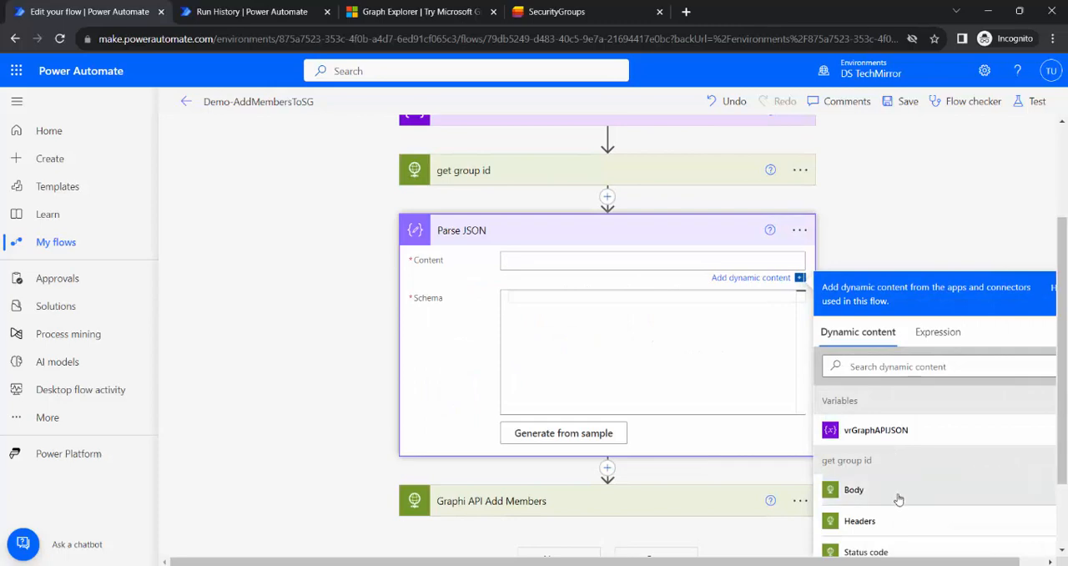
click(854, 490)
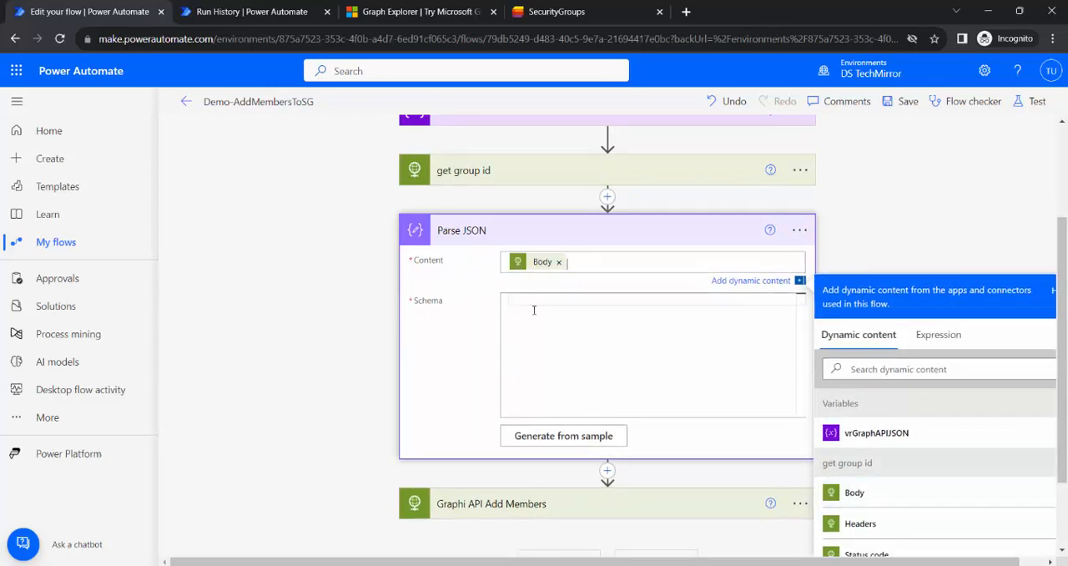
Generate the Parse JSON schema from the sample response stored in Notepad, and collapse the action.
click(556, 429)
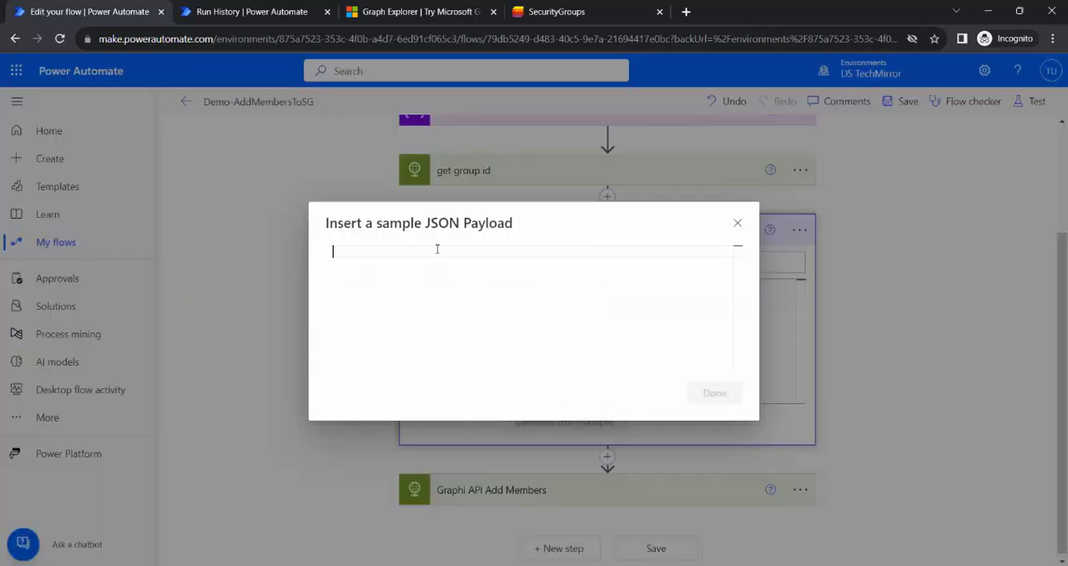
key(alt+Tab)
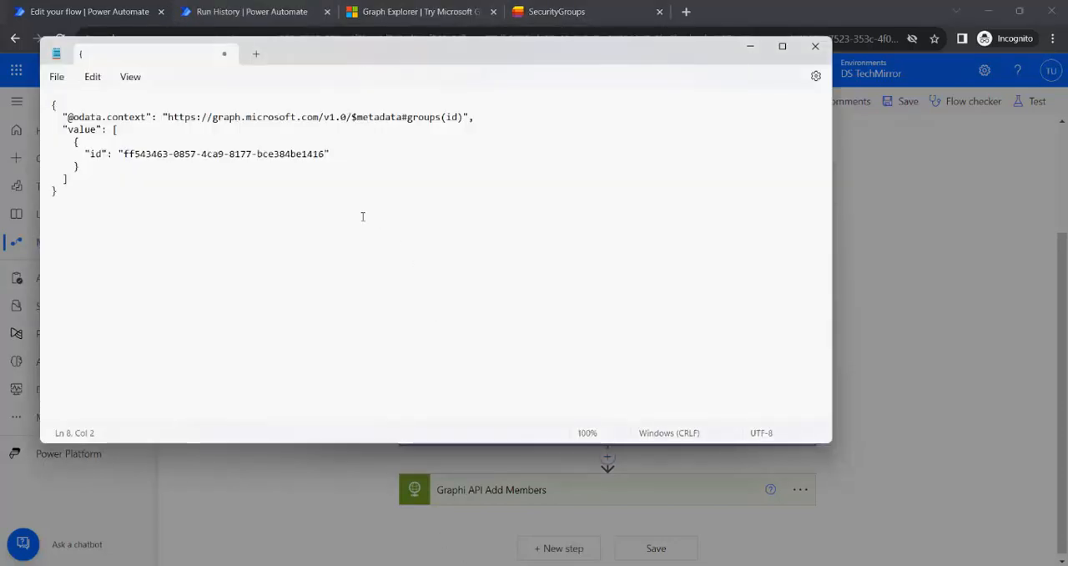
key(ctrl+a)
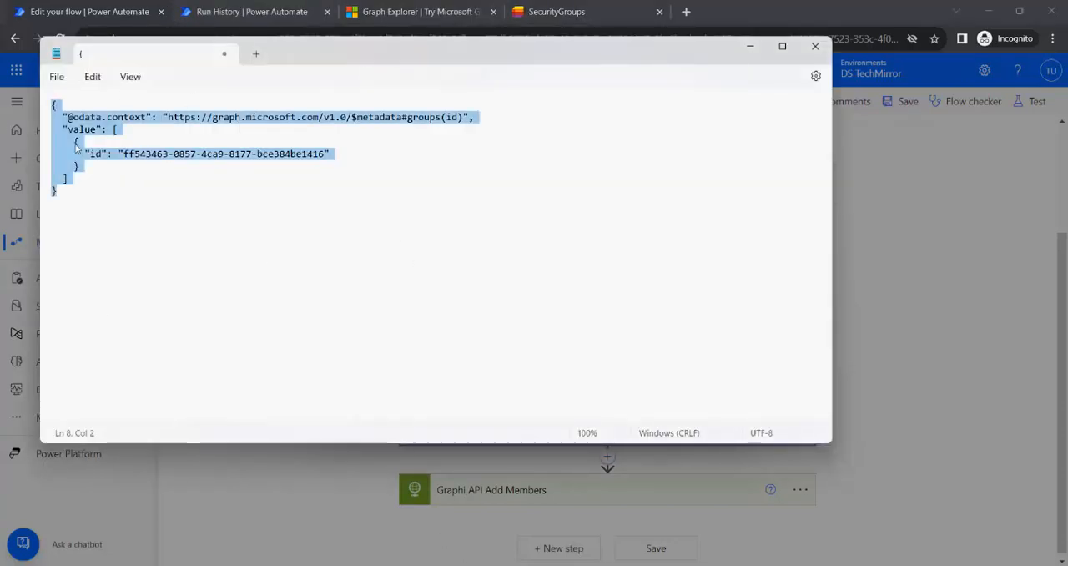
click(943, 370)
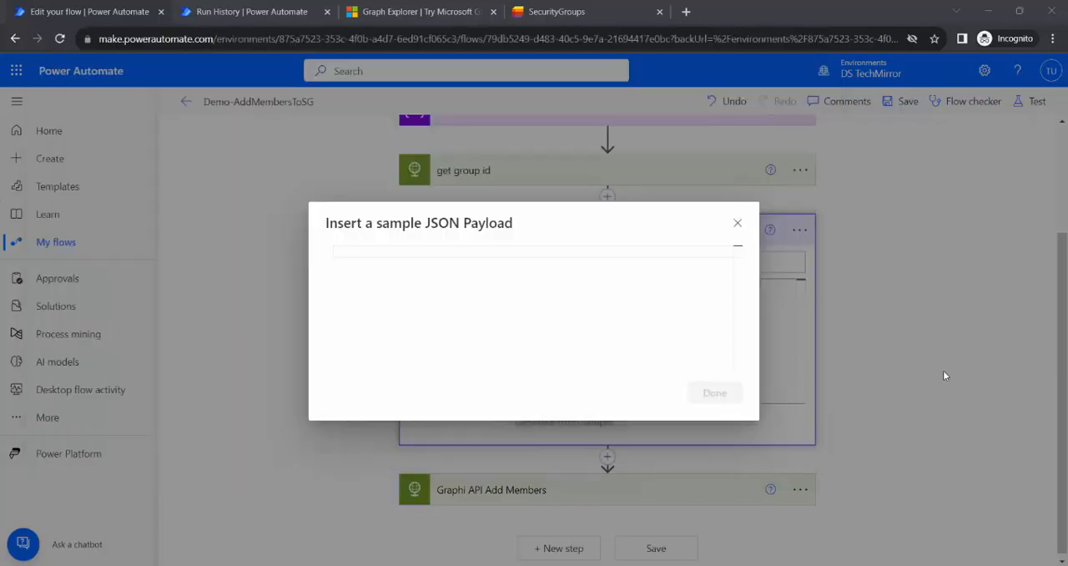
click(417, 288)
key(ctrl+v)
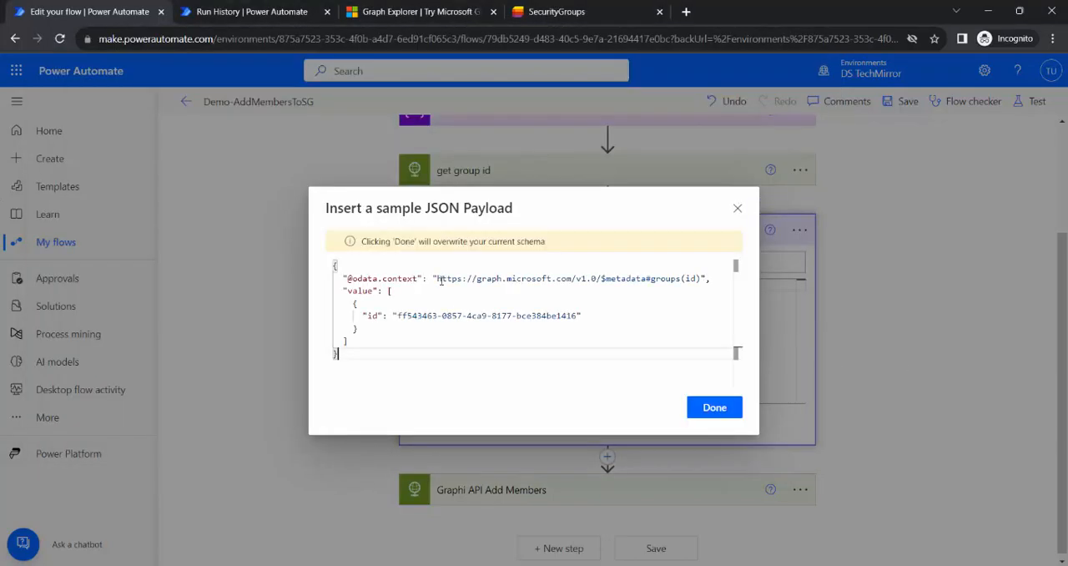
click(714, 392)
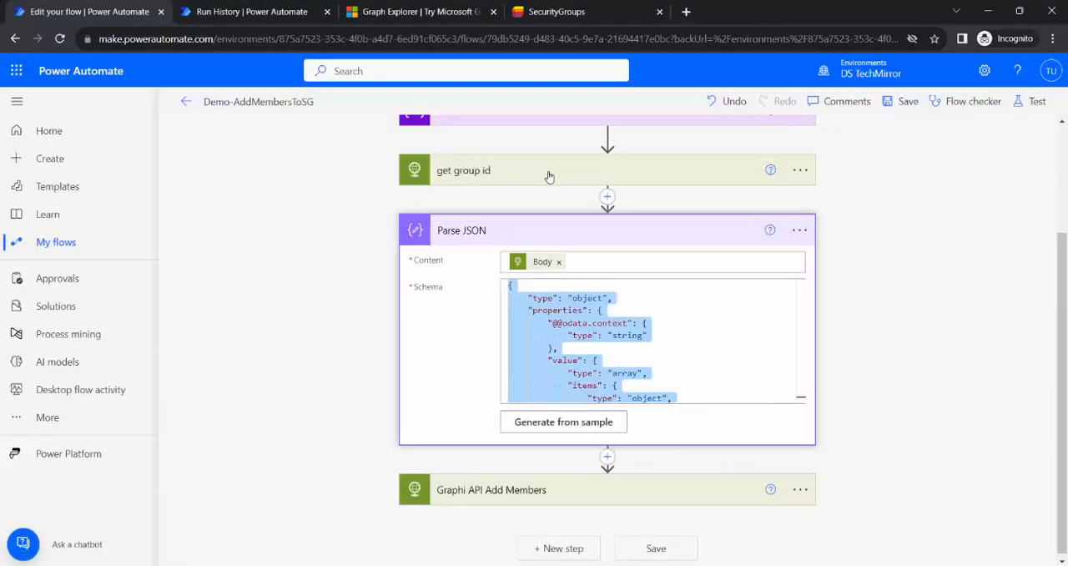
scroll(740, 337, down, 5)
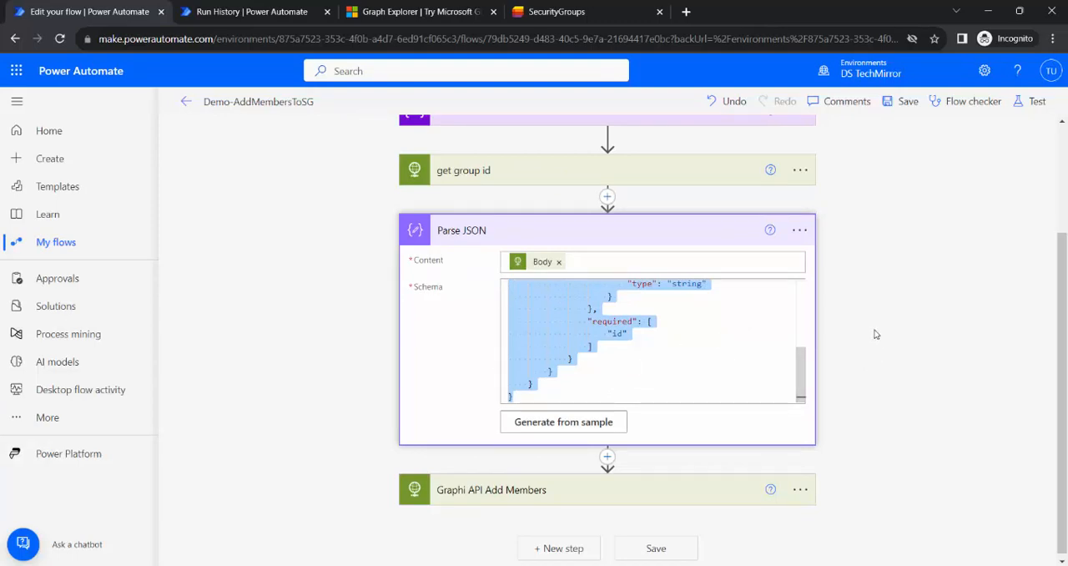
click(684, 238)
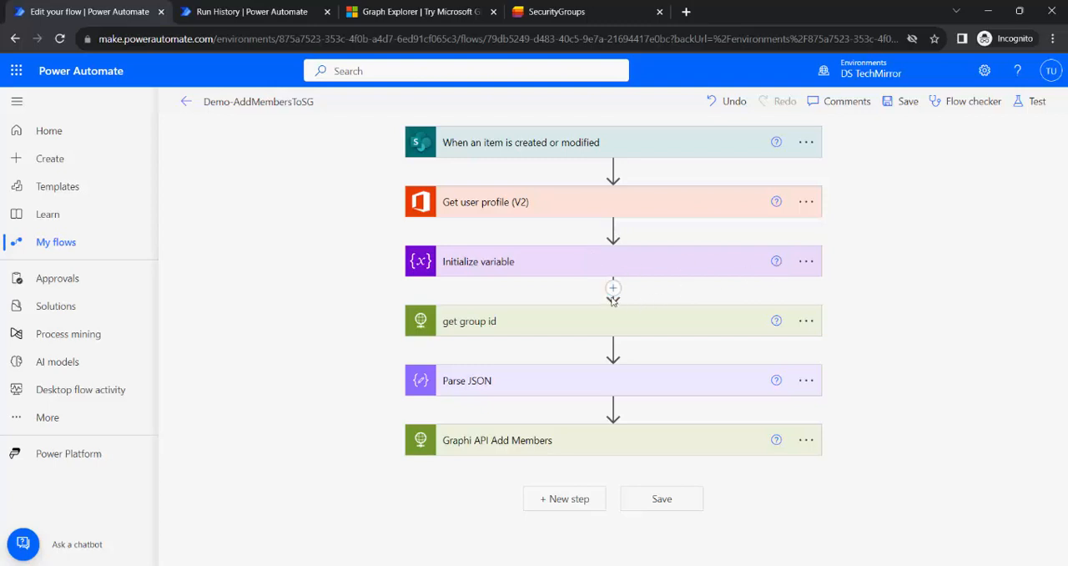
Add a second Initialize variable action before get group id, named vrGroupID with type String.
click(614, 288)
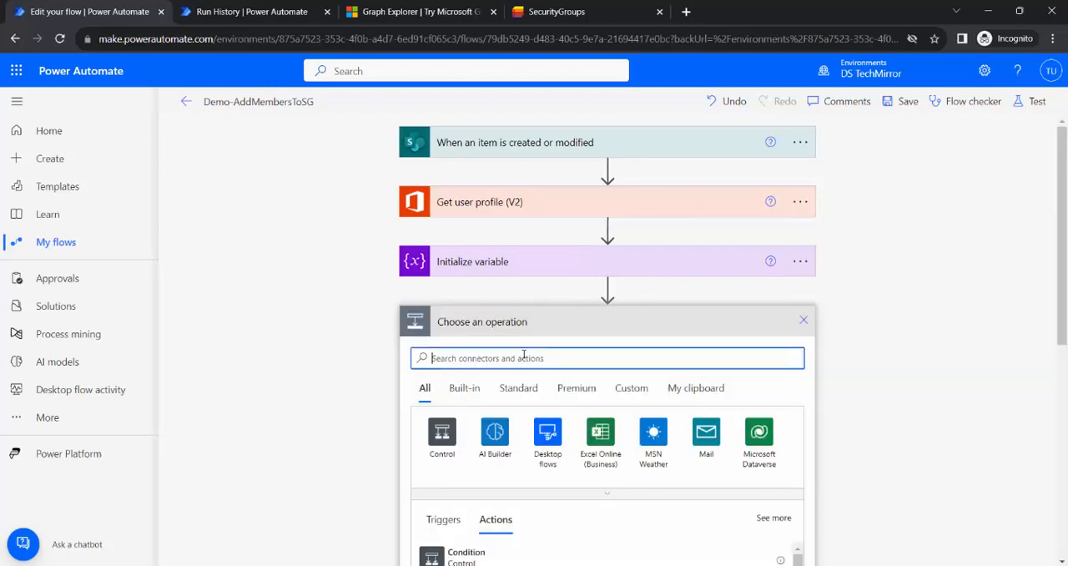
text(initilia)
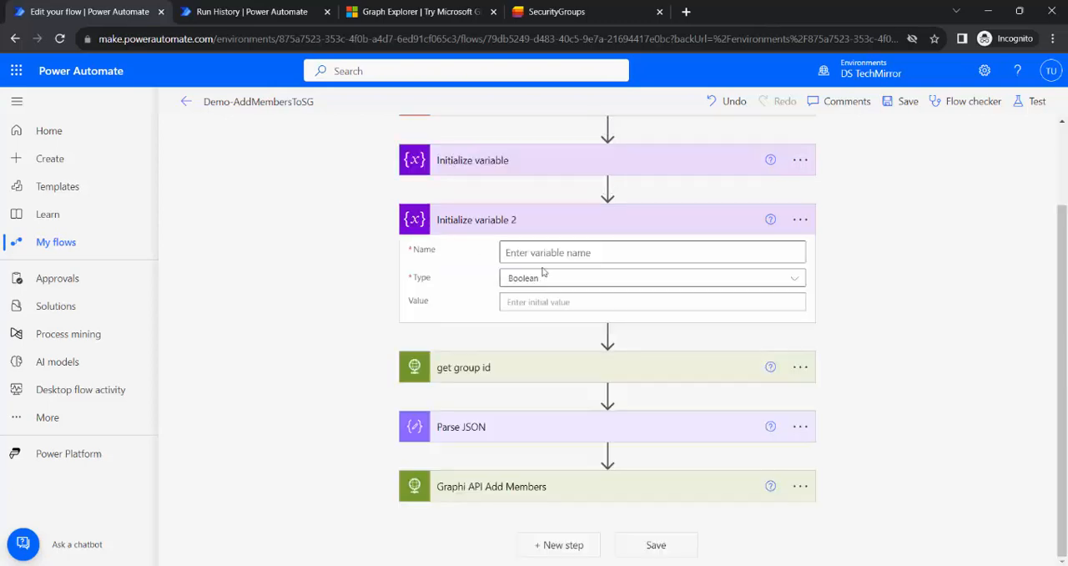
click(578, 248)
text(b)
key(BackSpace)
text(vrGroup)
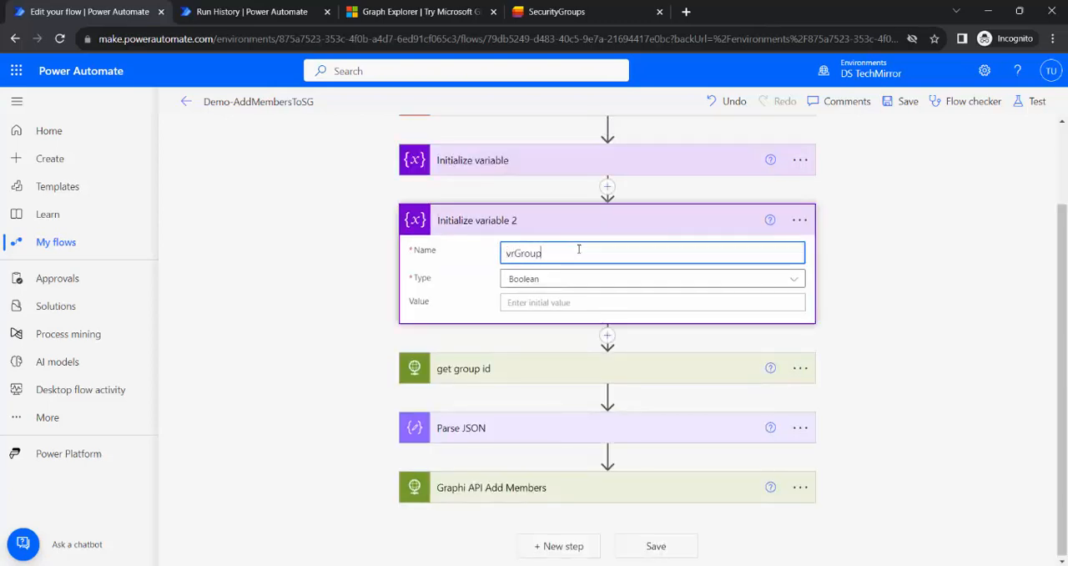
text(ID)
click(561, 279)
click(534, 375)
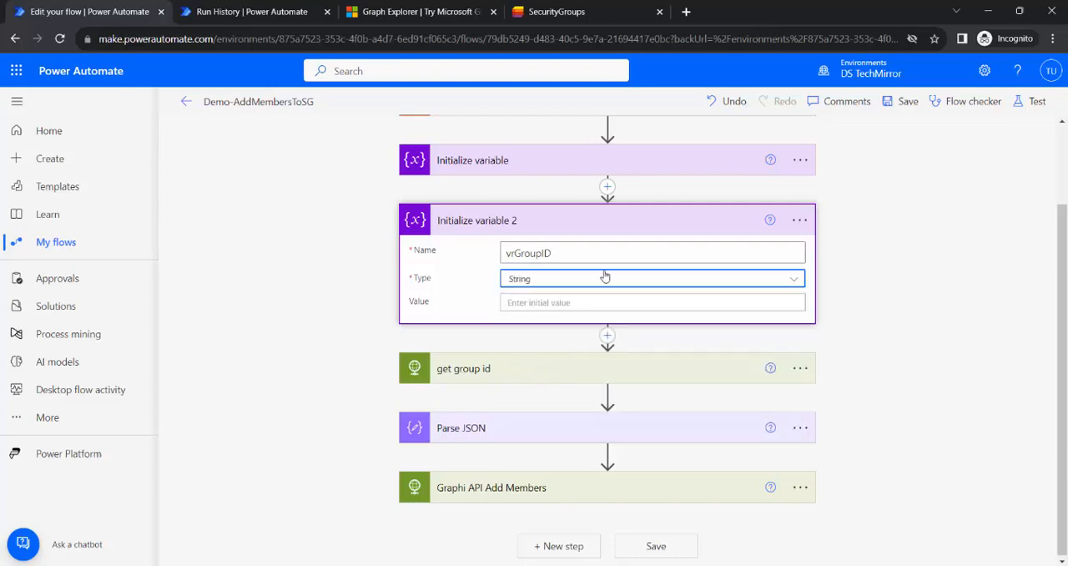
click(548, 222)
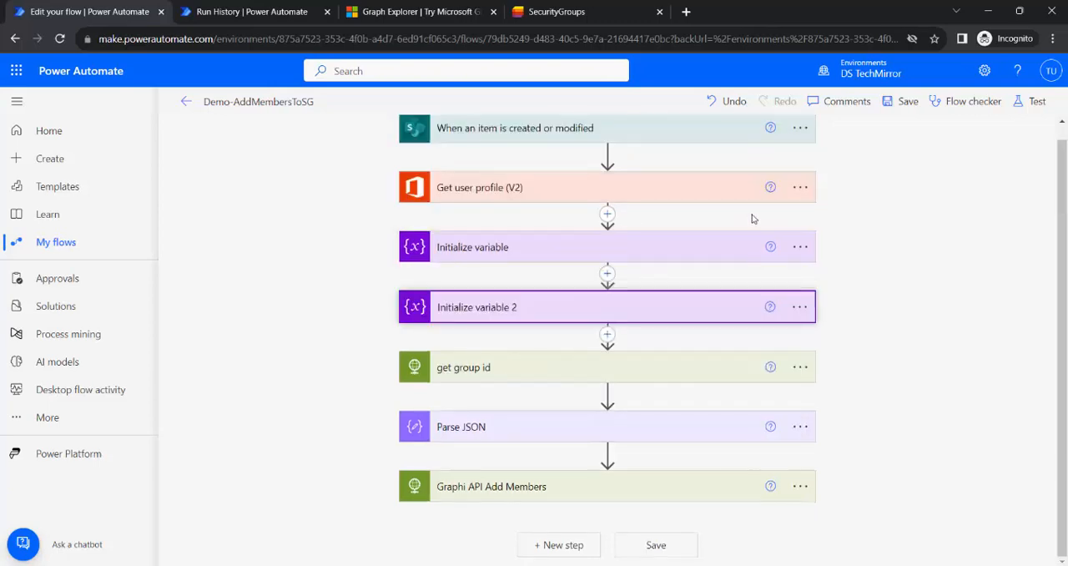
Rename the Initialize variable 2 action as "Initialize variable : Security group ID".
click(798, 308)
click(885, 355)
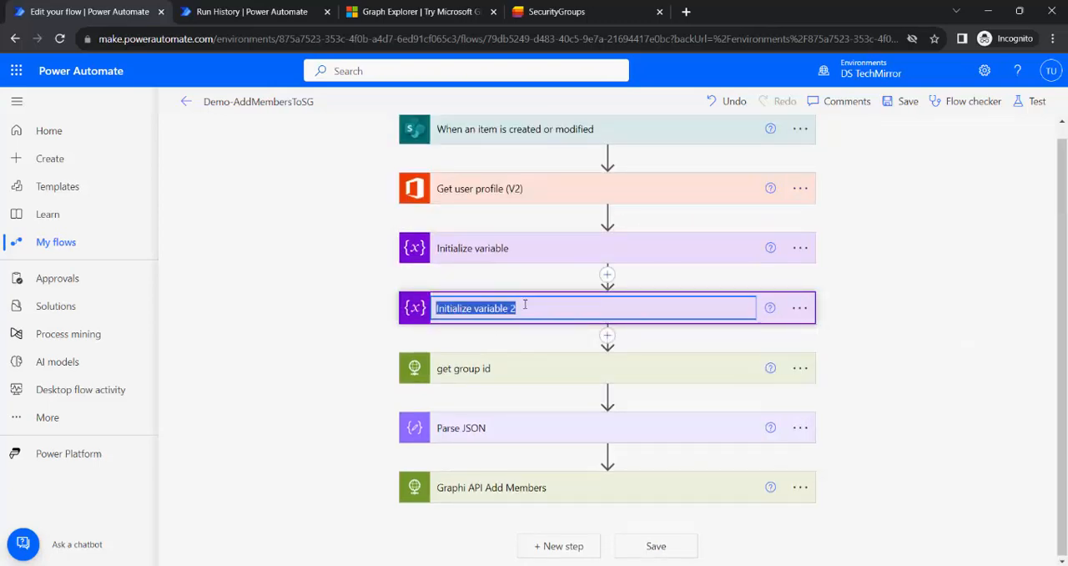
click(568, 314)
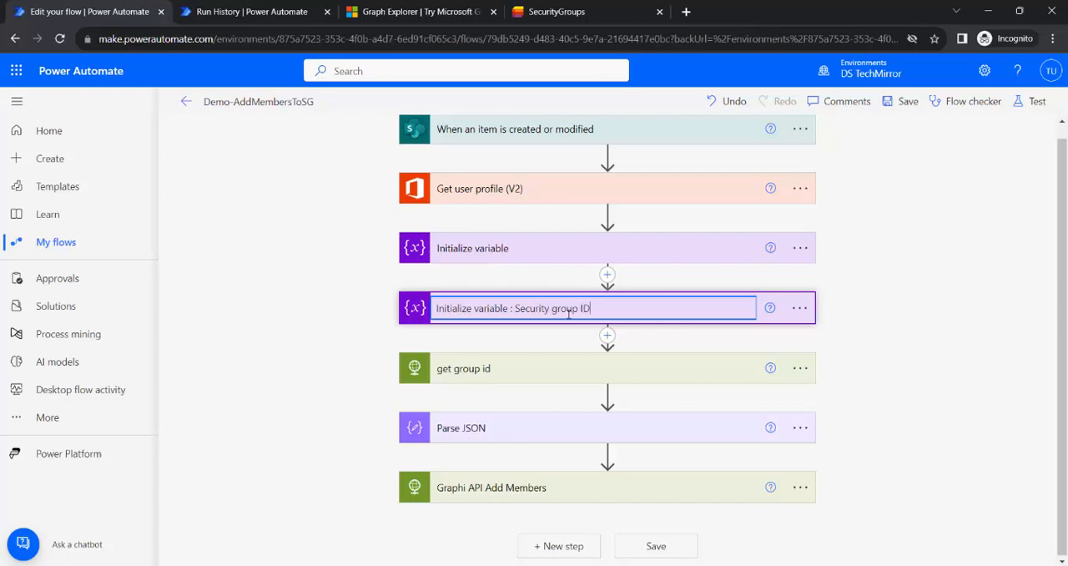
Rename the vrGraphAPIJSON action as "Initialize variable: Graph API JS".
click(563, 242)
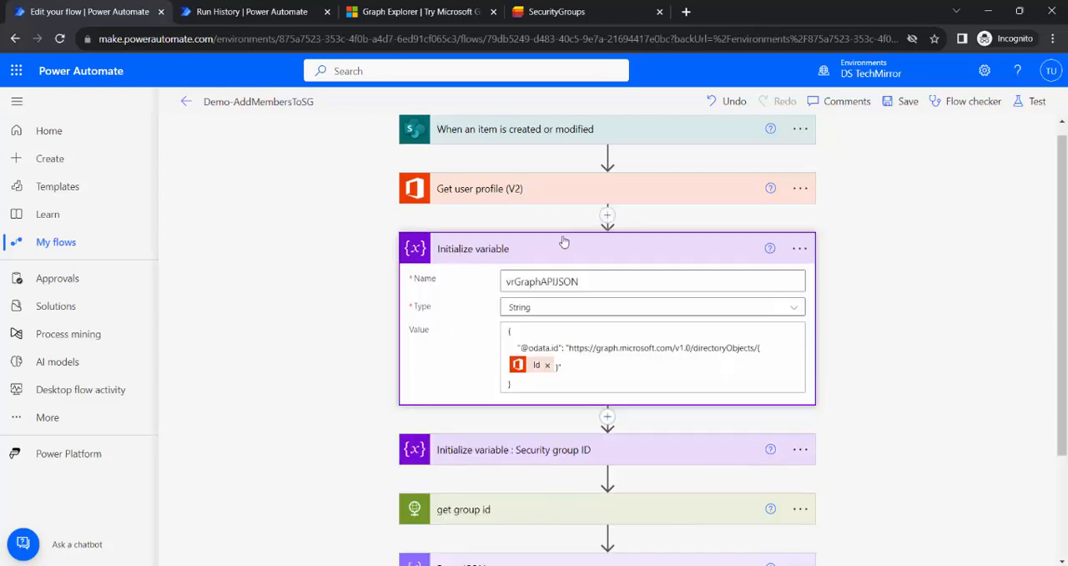
click(720, 239)
click(800, 248)
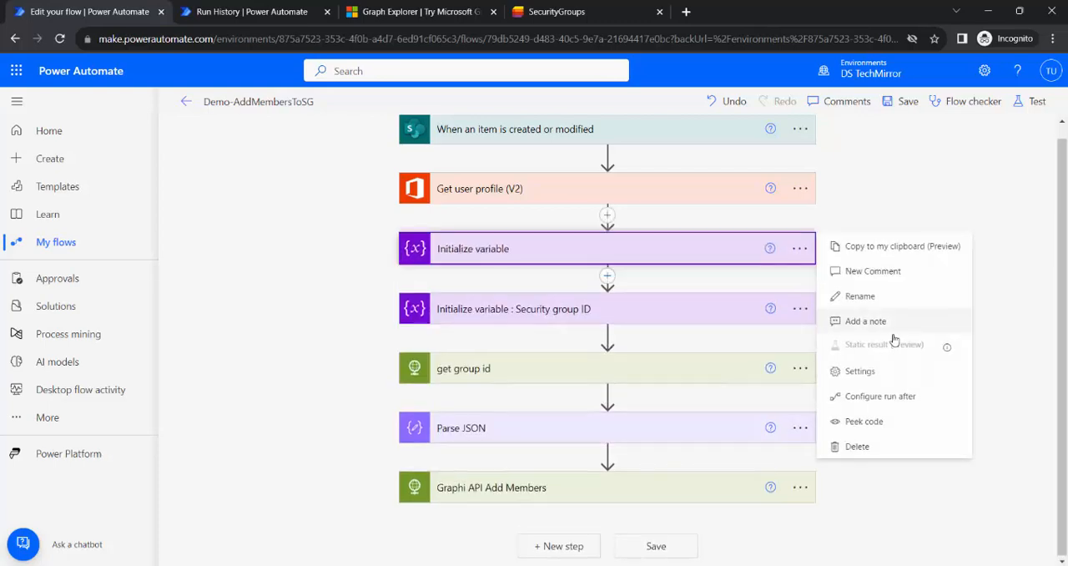
click(860, 296)
click(565, 248)
double_click(527, 248)
click(523, 248)
text(Gro)
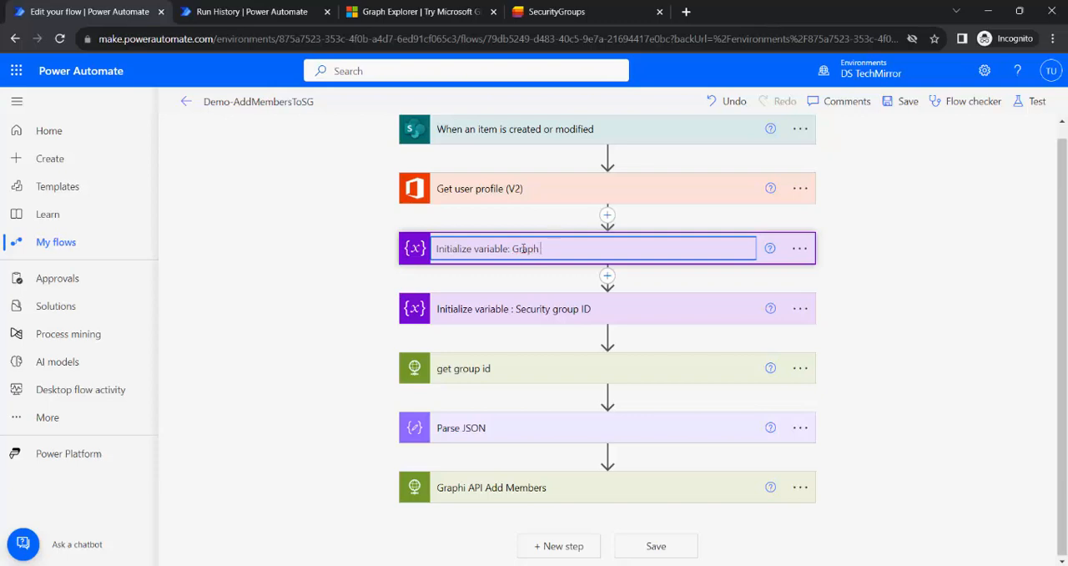
text(ph API JS)
click(922, 289)
Insert a Set variable action between Parse JSON and Graphi API Add Members.
click(580, 241)
scroll(885, 322, down, 3)
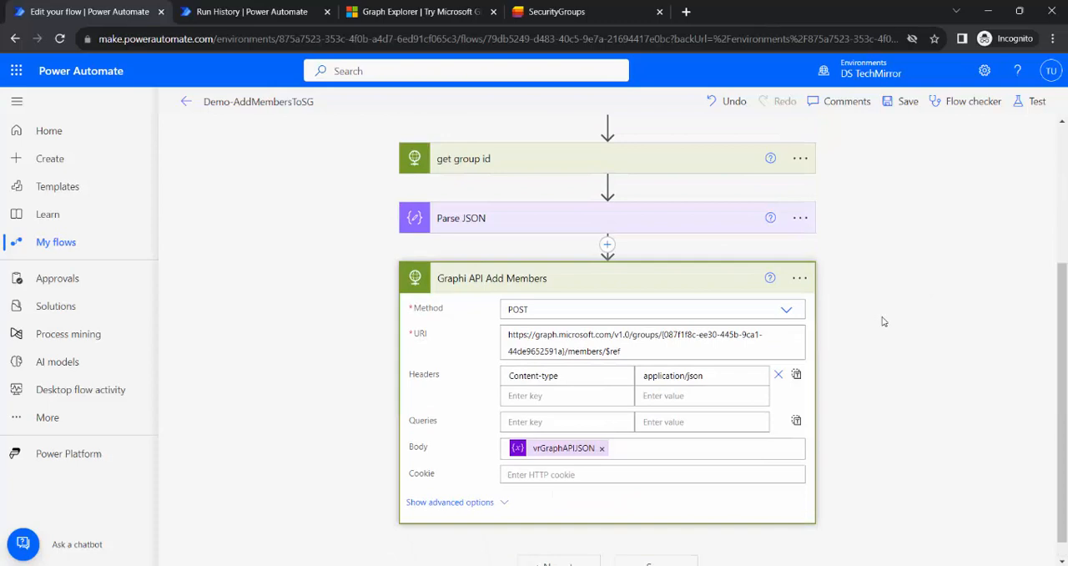
scroll(880, 321, down, 1)
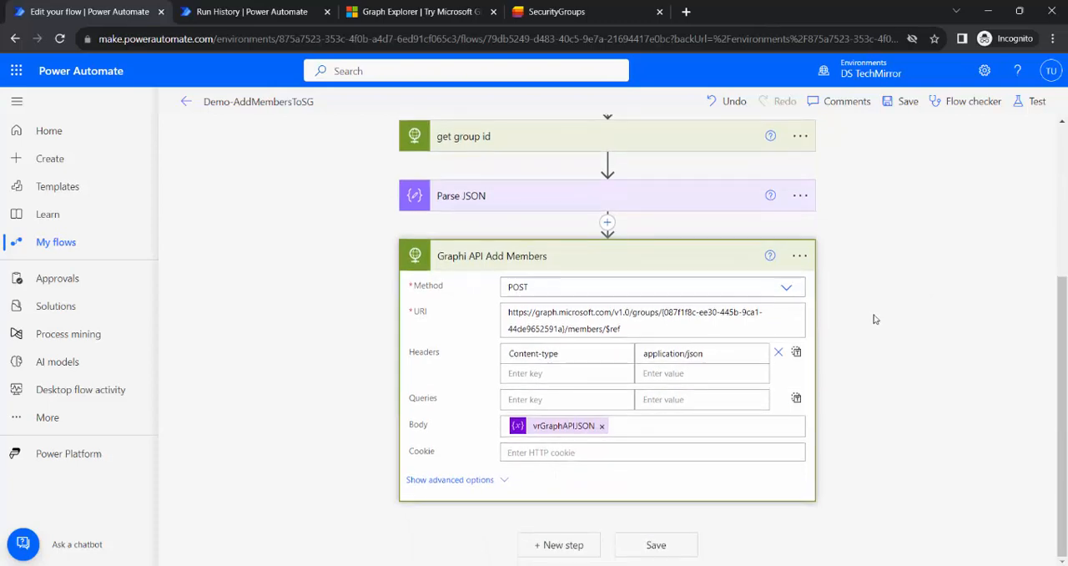
click(607, 225)
click(631, 247)
text(set)
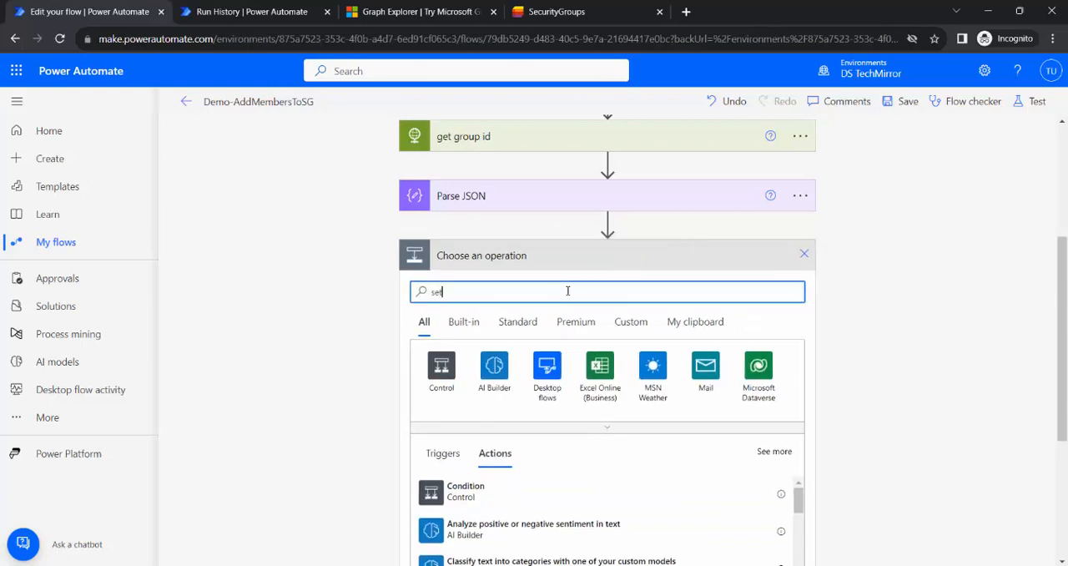
text( varoance)
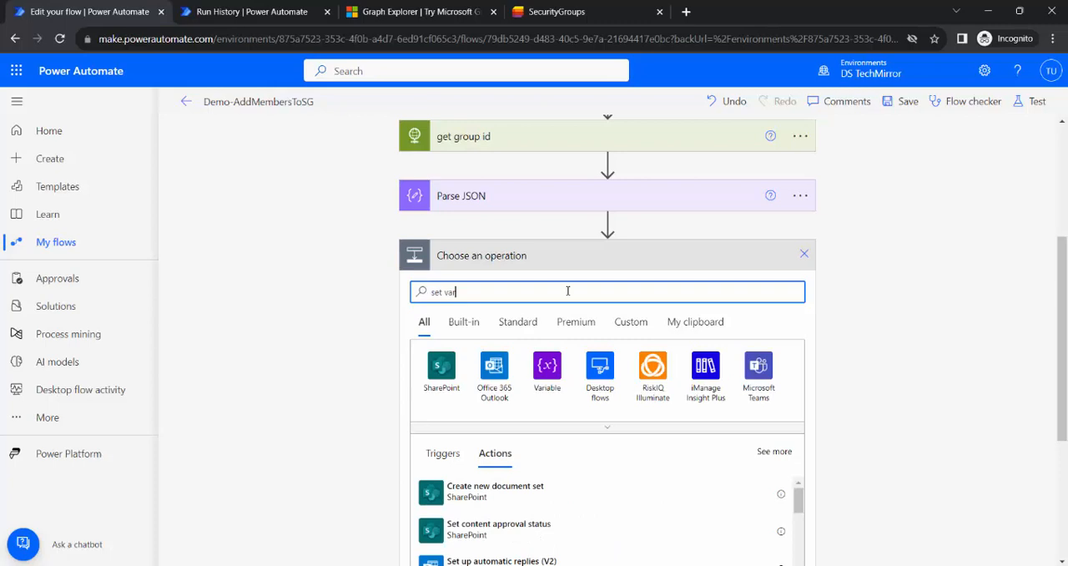
click(561, 372)
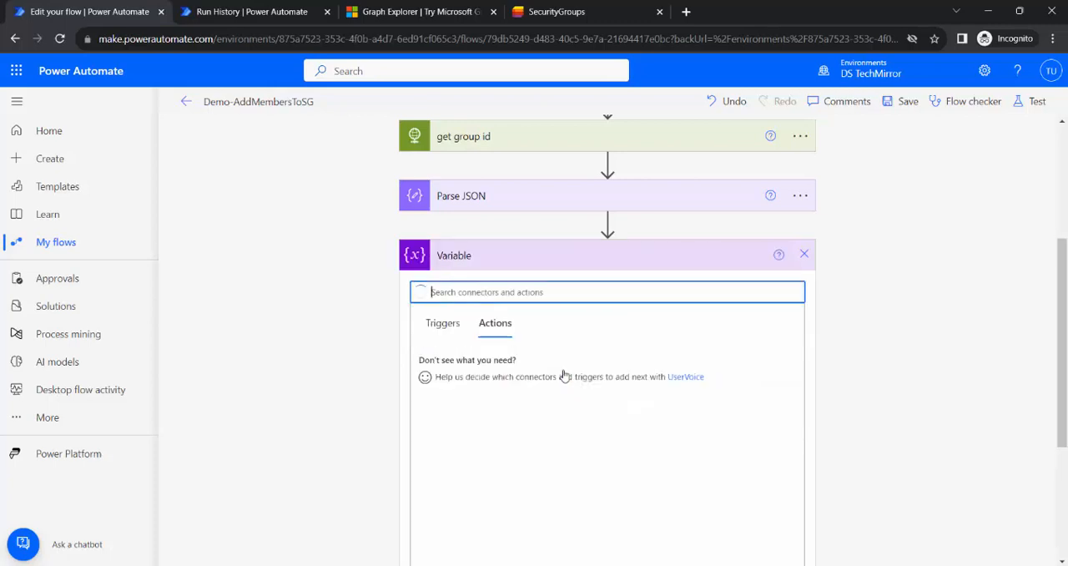
scroll(615, 436, down, 3)
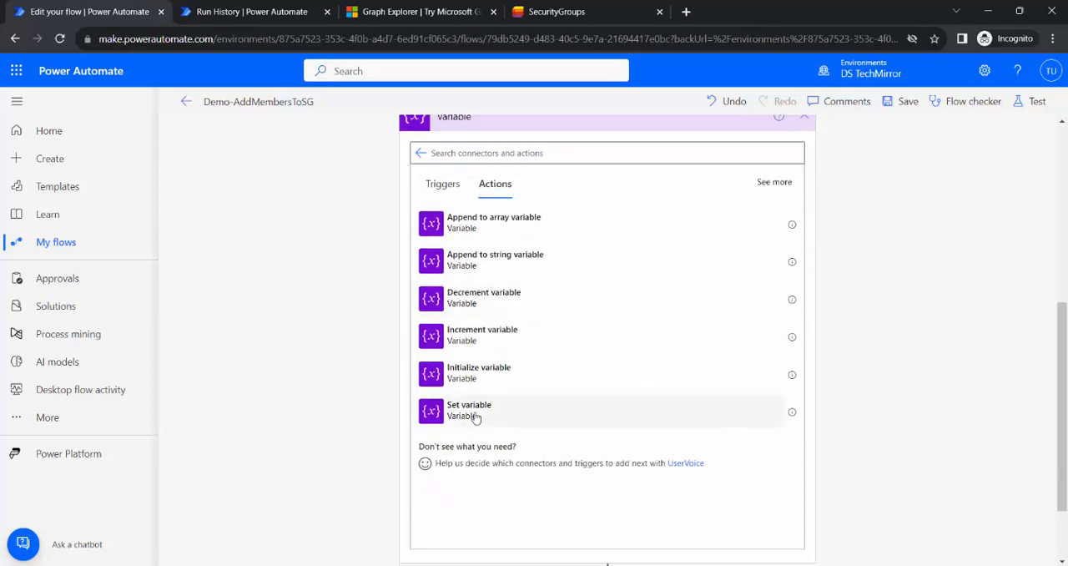
click(474, 415)
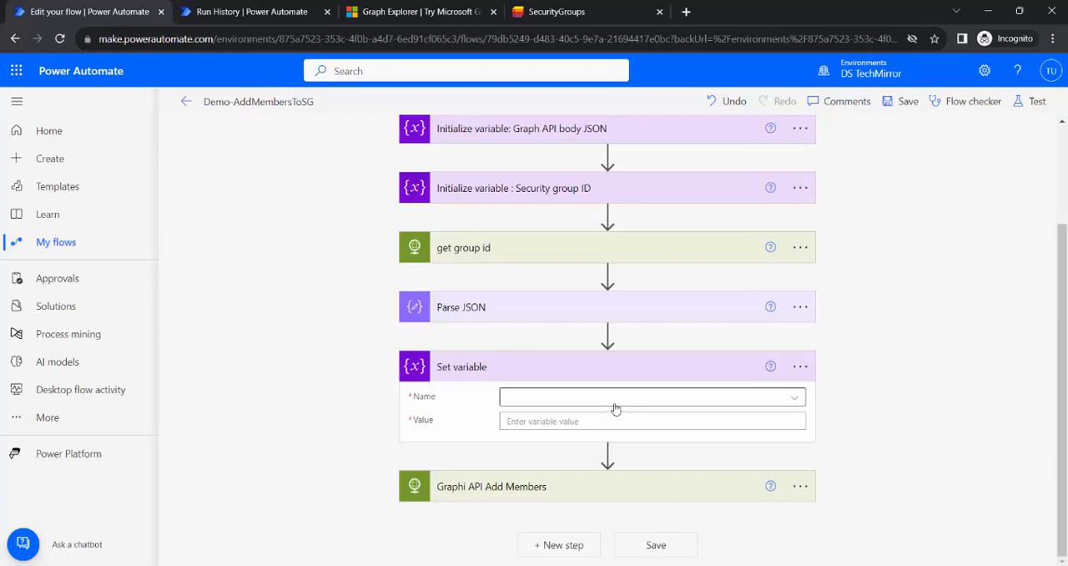
Set the vrGroupID variable to the id output of Parse JSON.
click(708, 408)
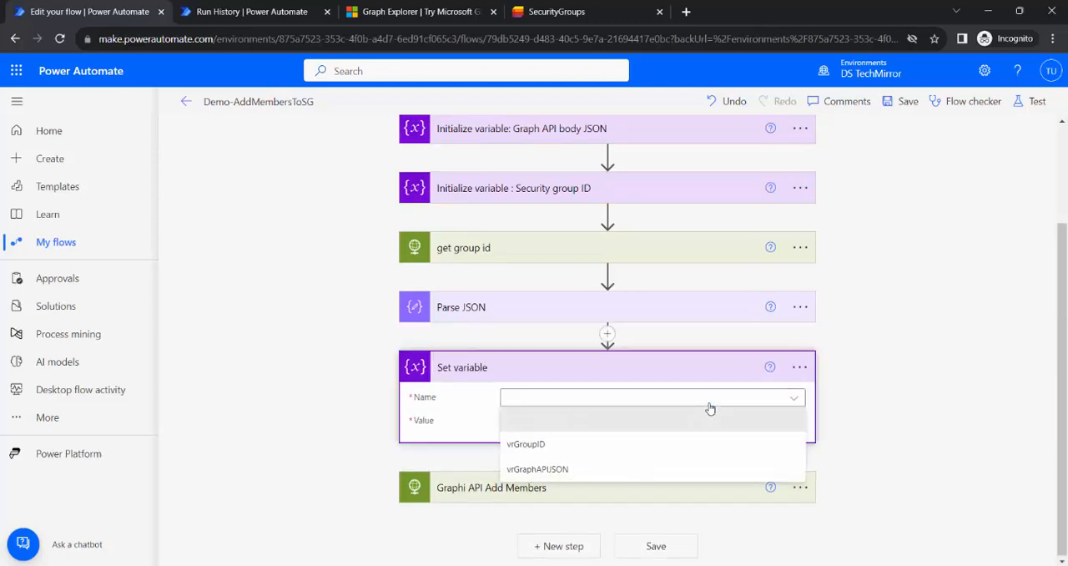
click(558, 450)
click(541, 422)
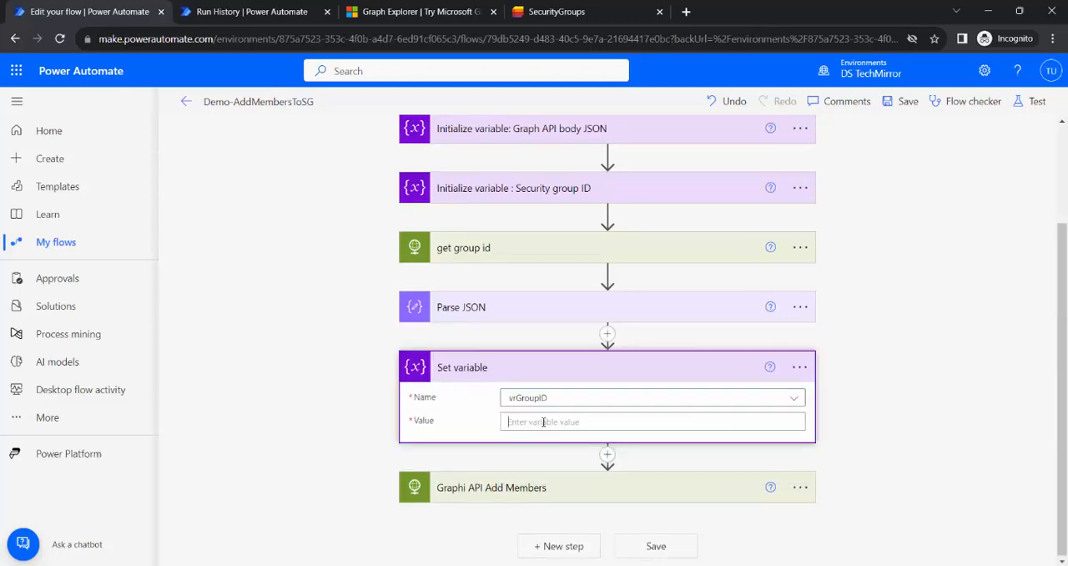
scroll(1052, 354, down, 5)
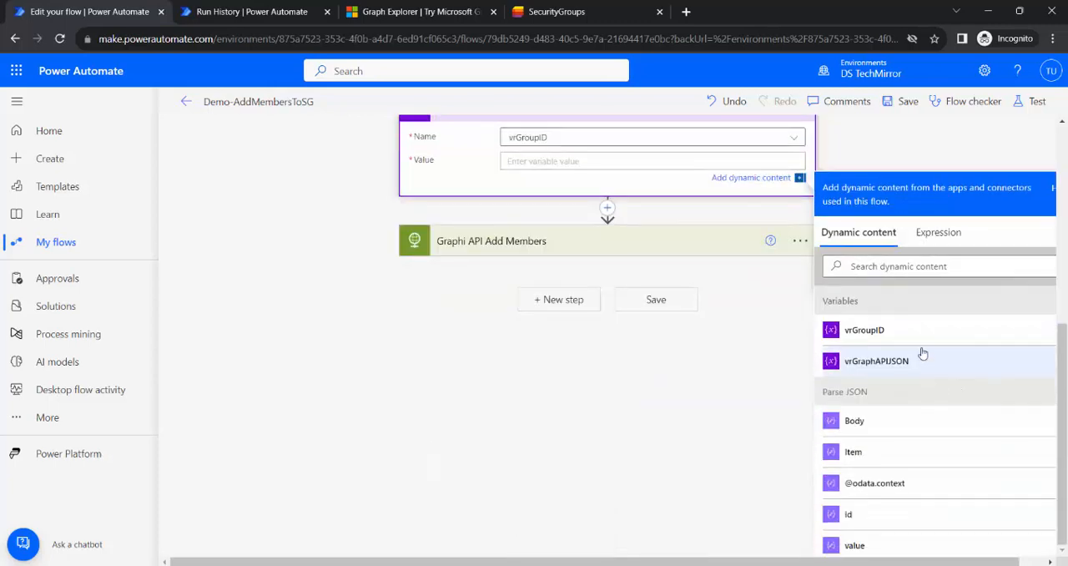
click(900, 516)
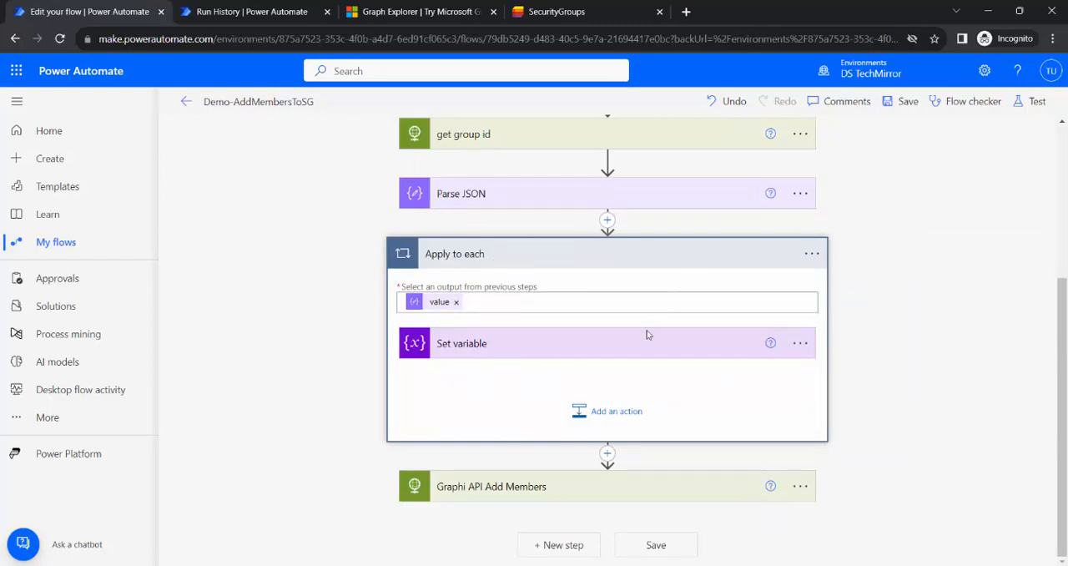
Replace the hard-coded group ID in the Graphi API Add Members URI with the vrGroupID variable and save the flow.
click(584, 487)
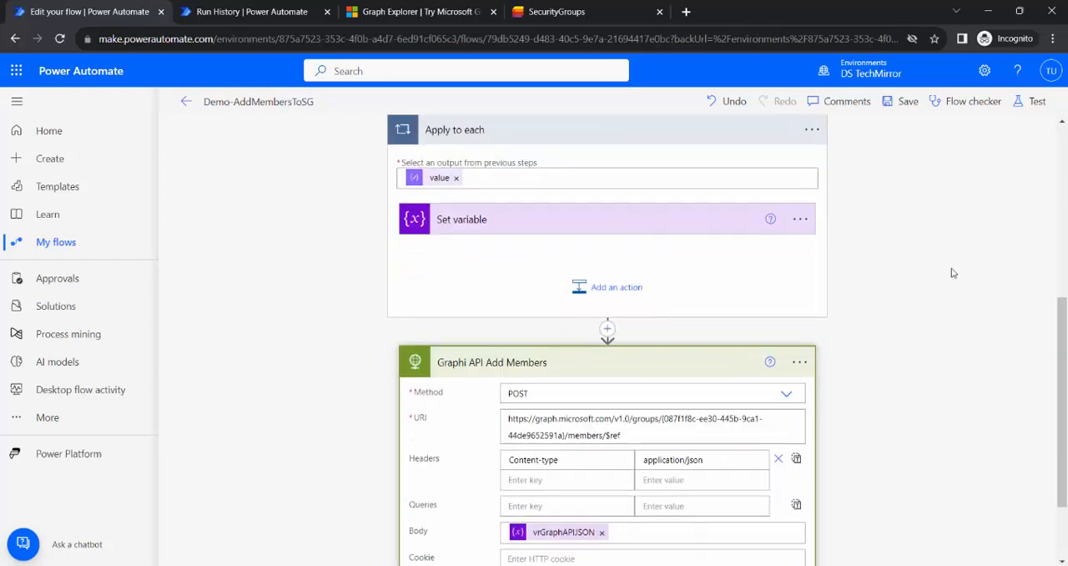
click(665, 312)
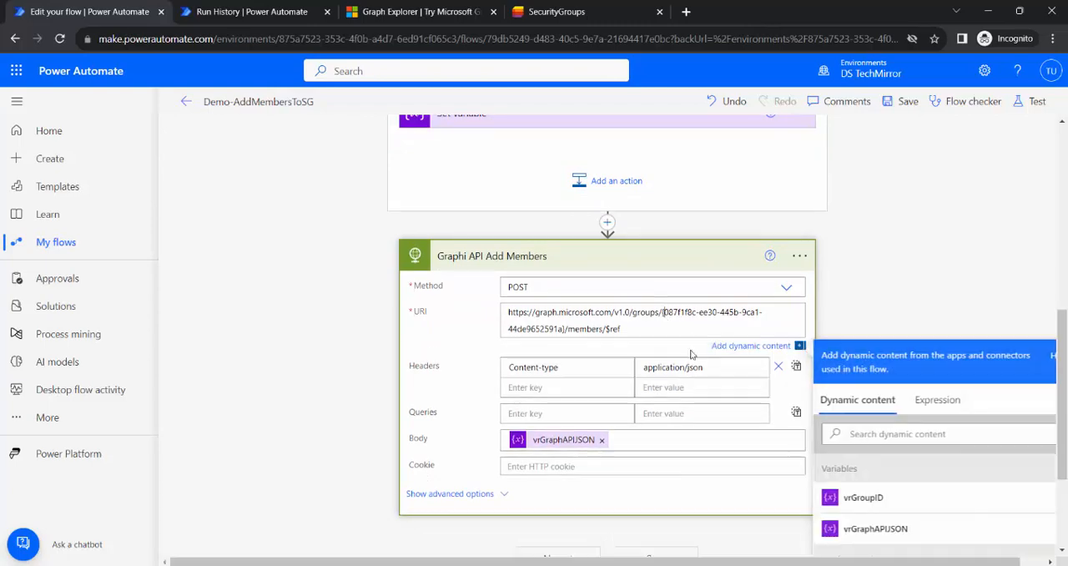
shift+click(561, 331)
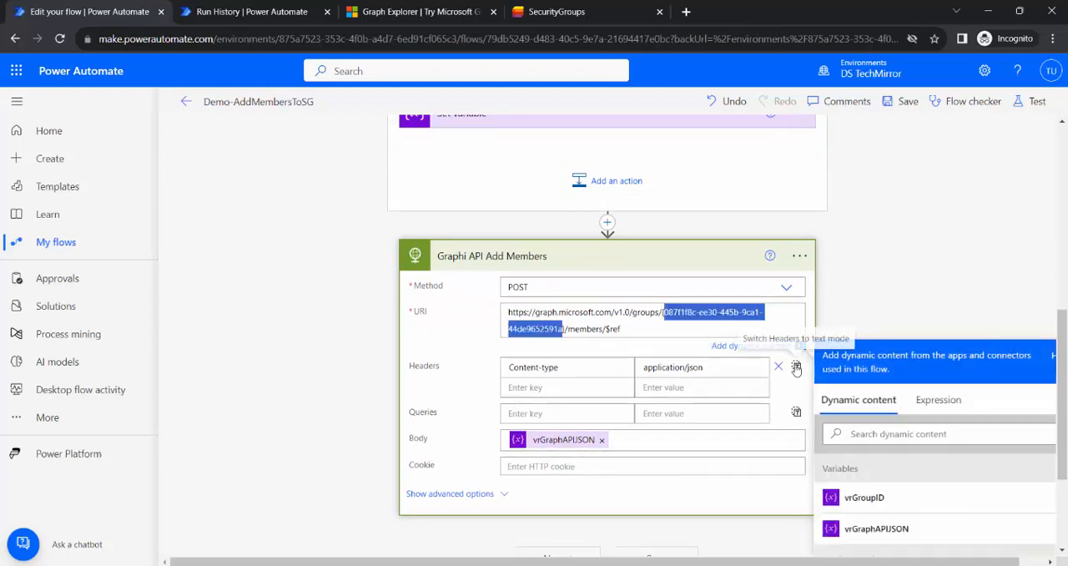
key(BackSpace)
scroll(953, 441, down, 1)
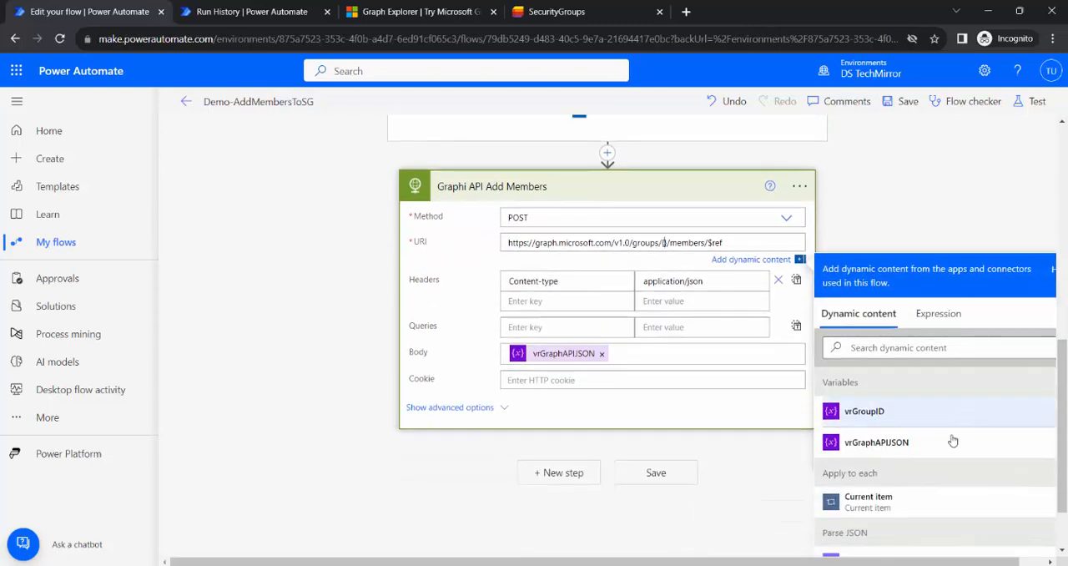
click(885, 411)
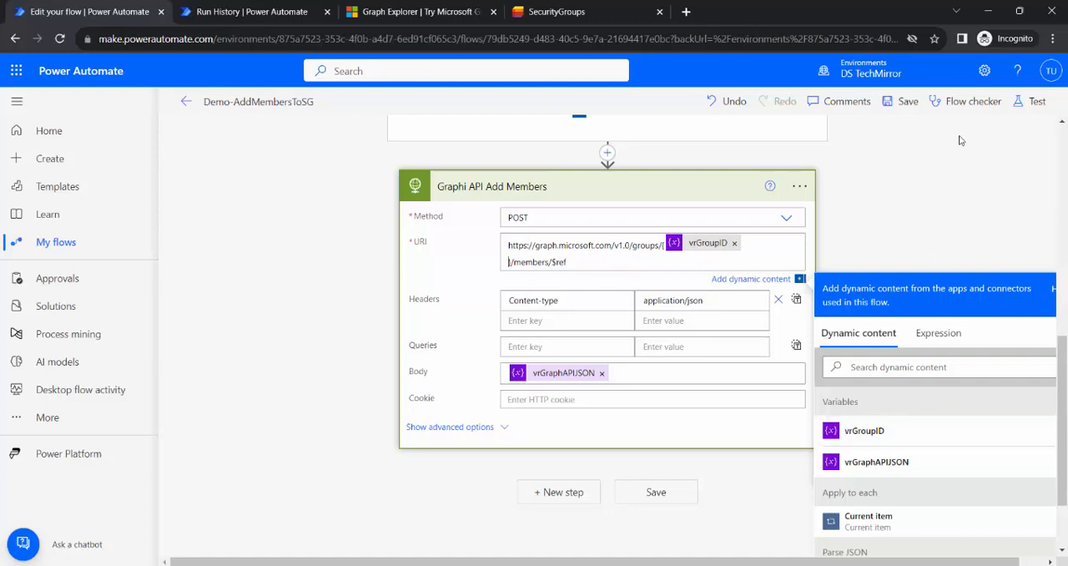
click(908, 101)
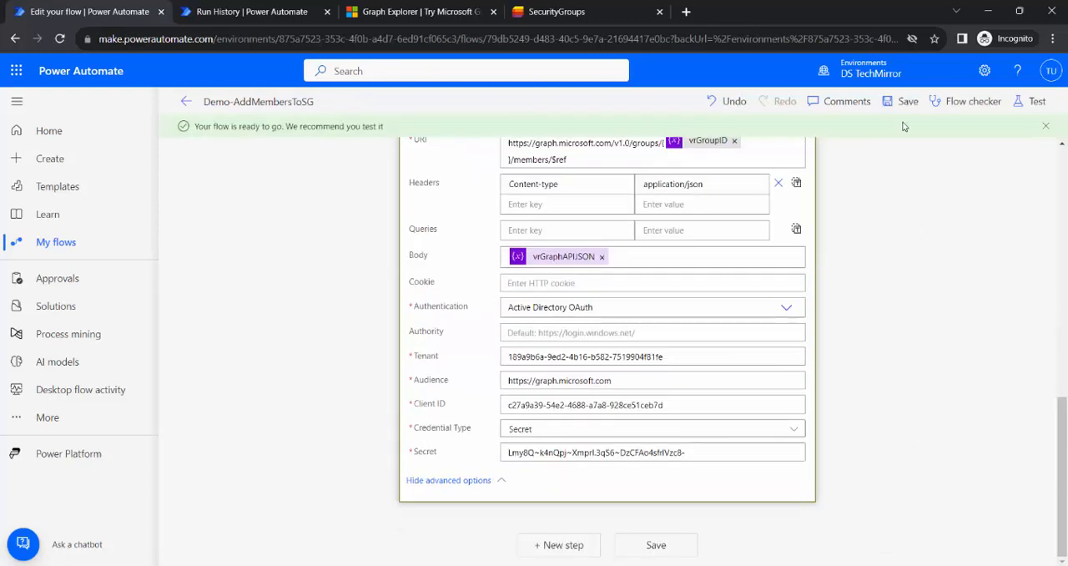
click(908, 104)
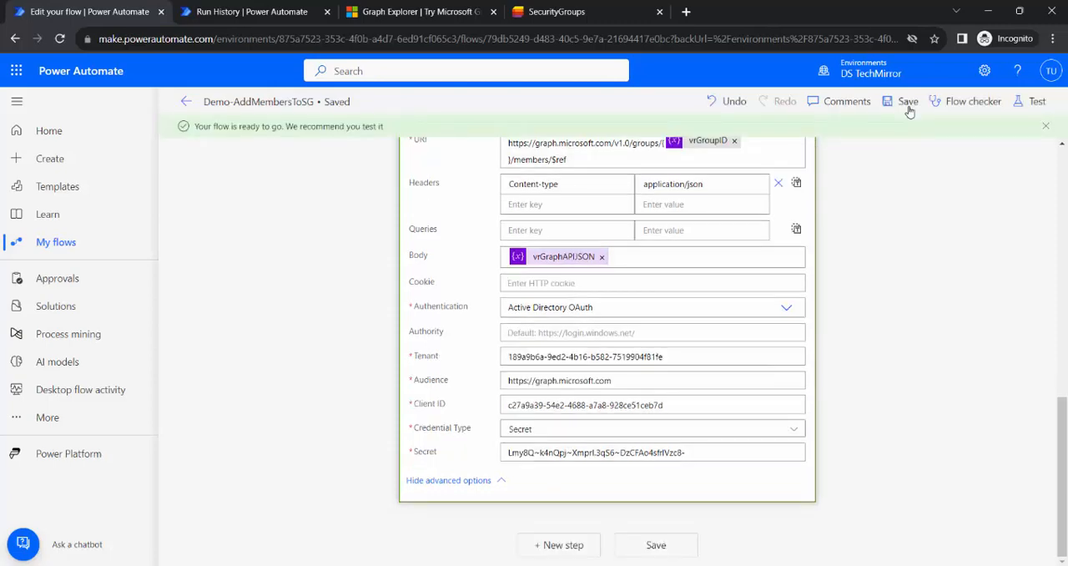
Collapse the Apply to each loop and check the entries in the SecurityGroups SharePoint list.
scroll(930, 300, up, 5)
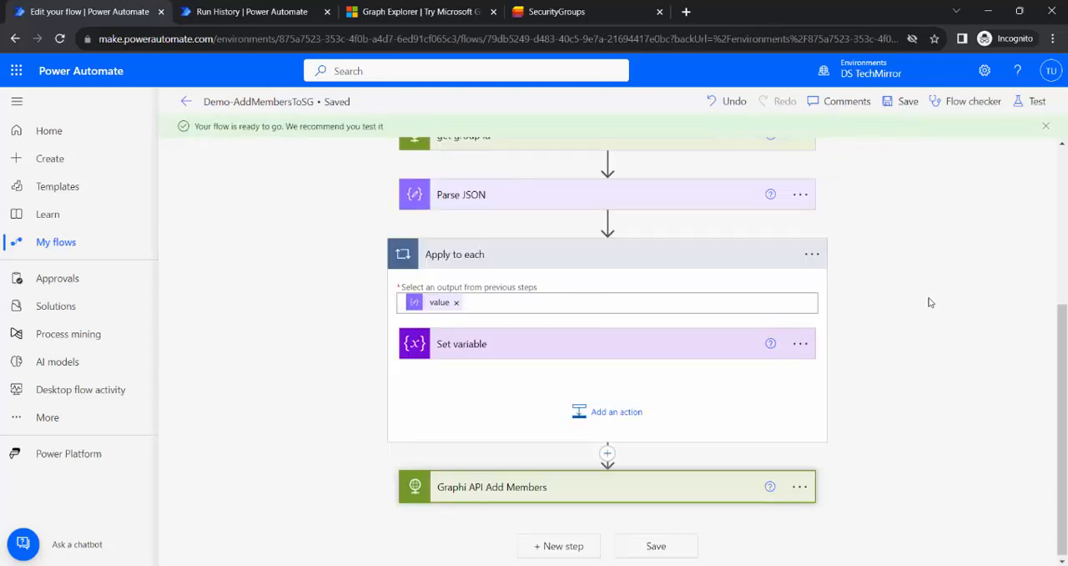
click(656, 462)
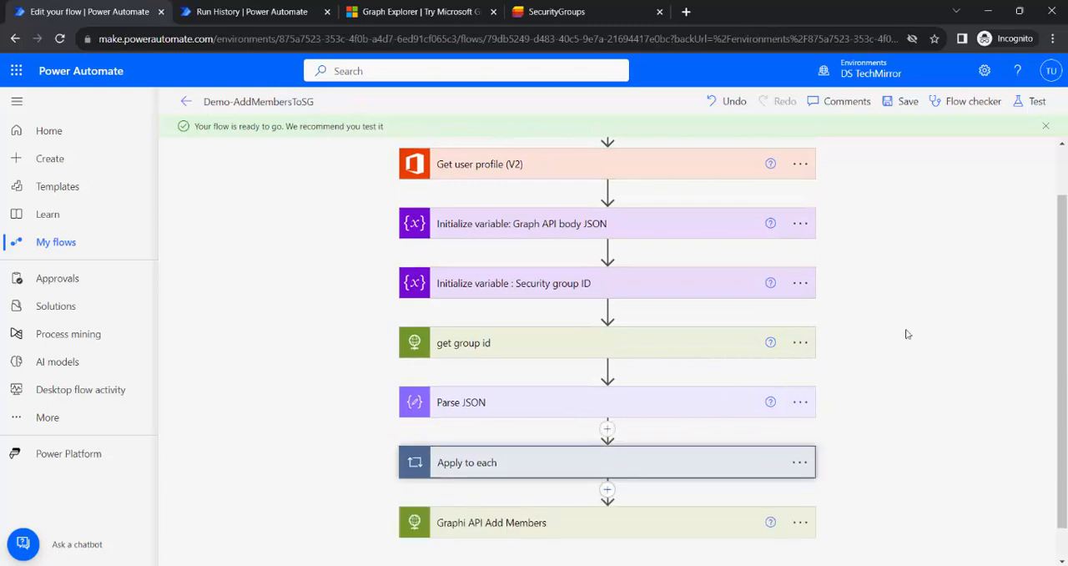
scroll(910, 339, up, 2)
click(575, 11)
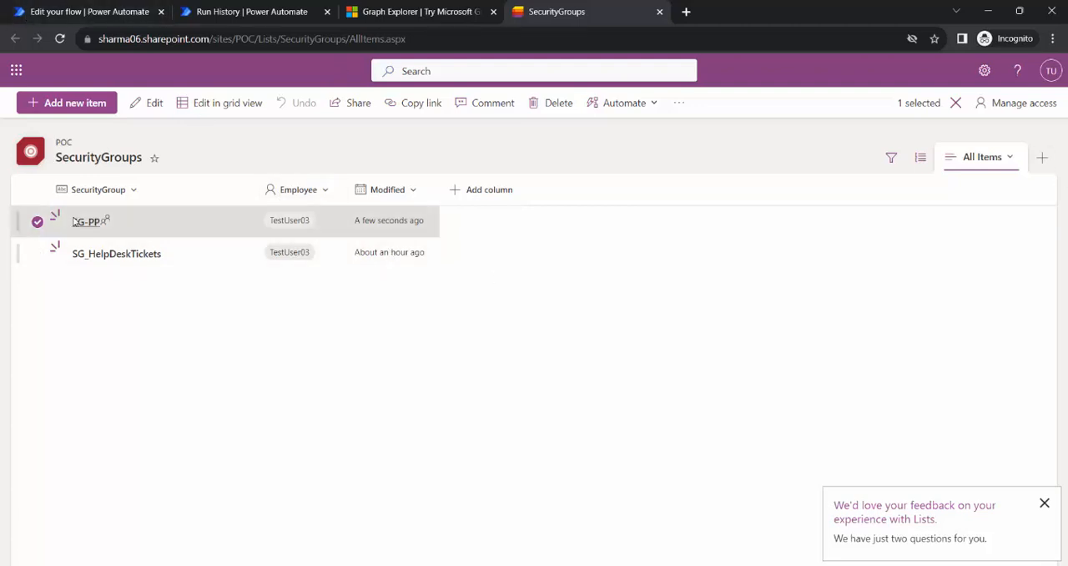
click(79, 10)
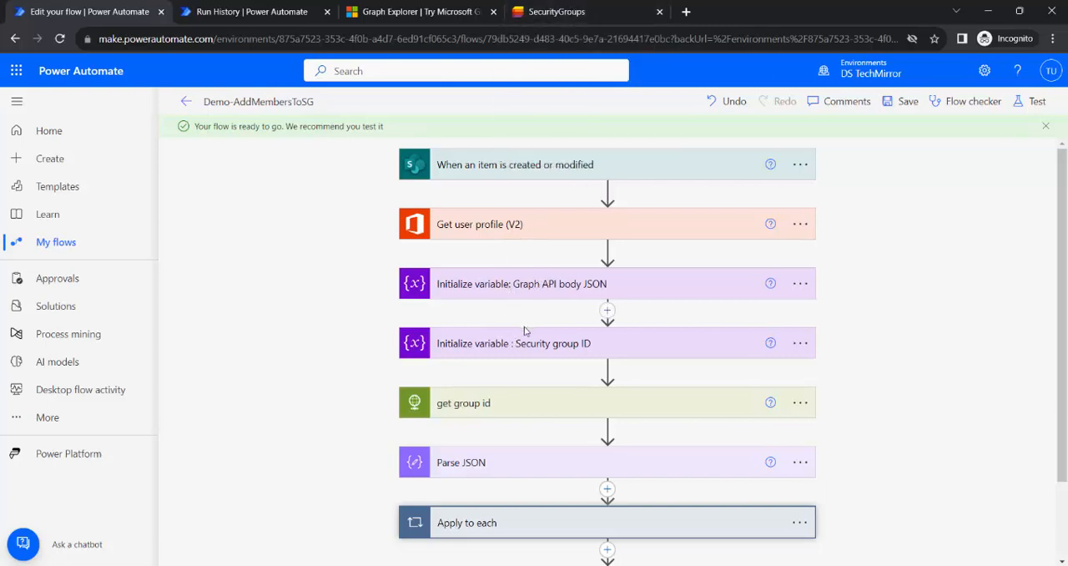
Expand the get group id action and review its URI and Active Directory OAuth settings.
click(535, 411)
scroll(683, 401, down, 2)
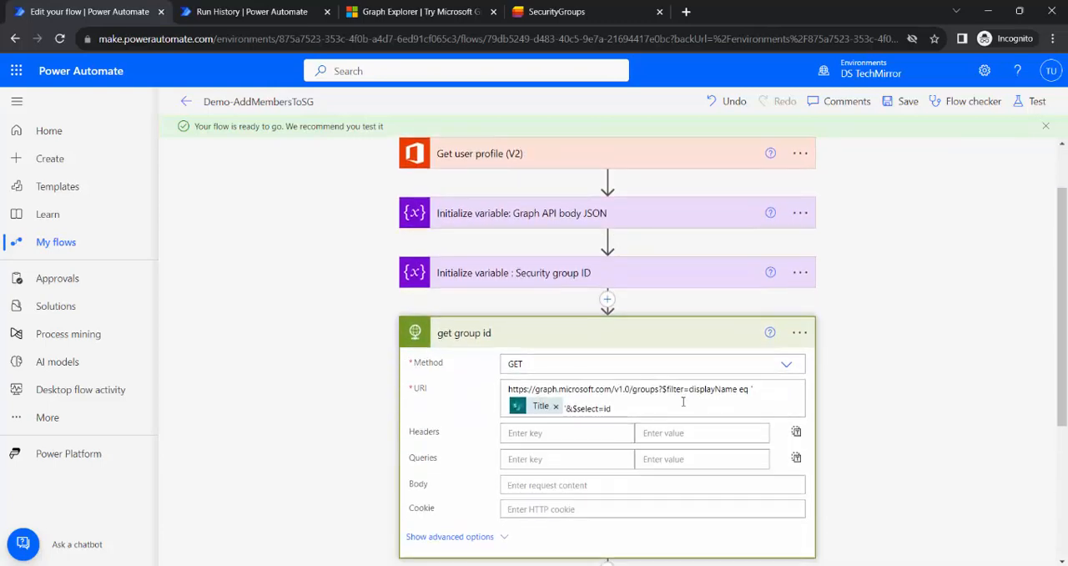
scroll(683, 402, down, 1)
click(466, 399)
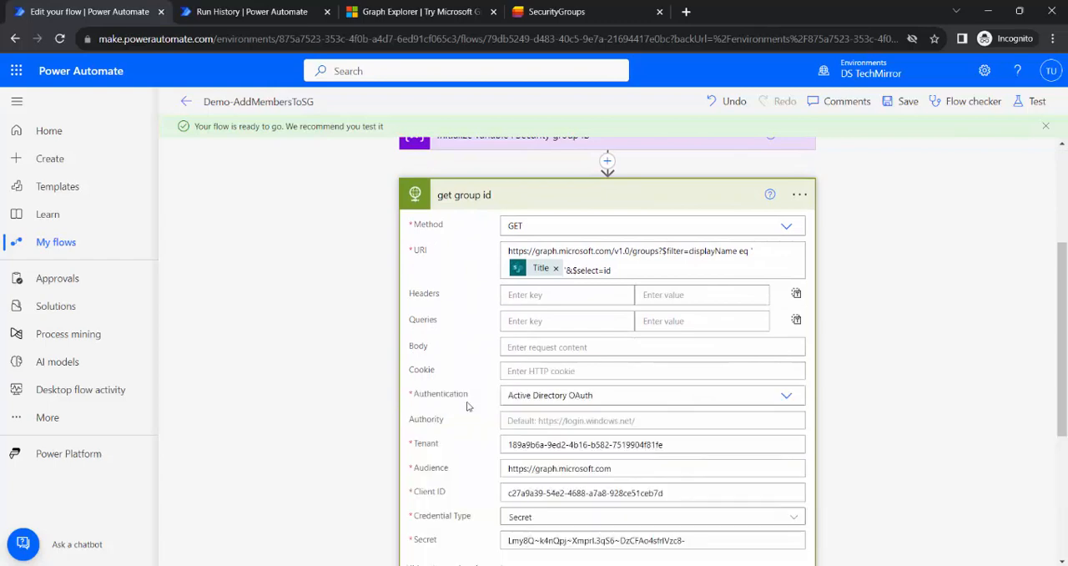
scroll(771, 372, down, 2)
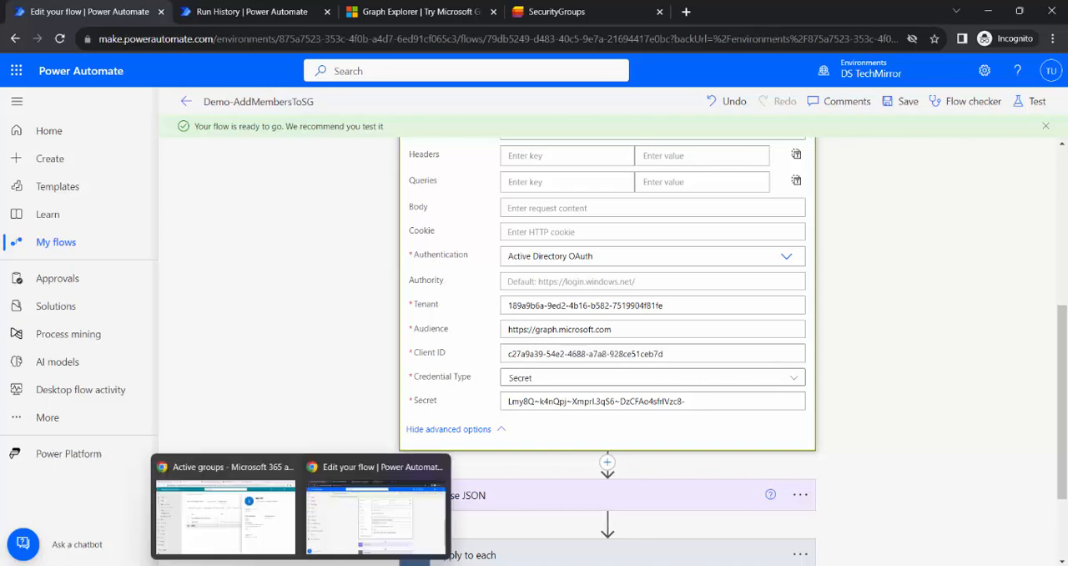
Review the API permissions of the Call Graph API Using Power Automate app in Azure, and return to the flow editor.
click(233, 534)
click(398, 17)
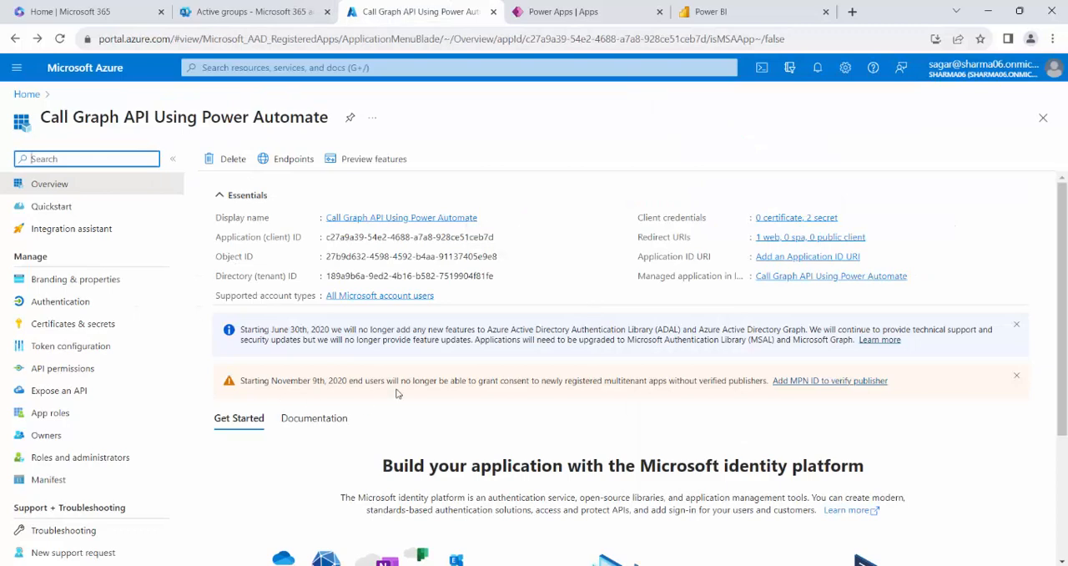
click(69, 370)
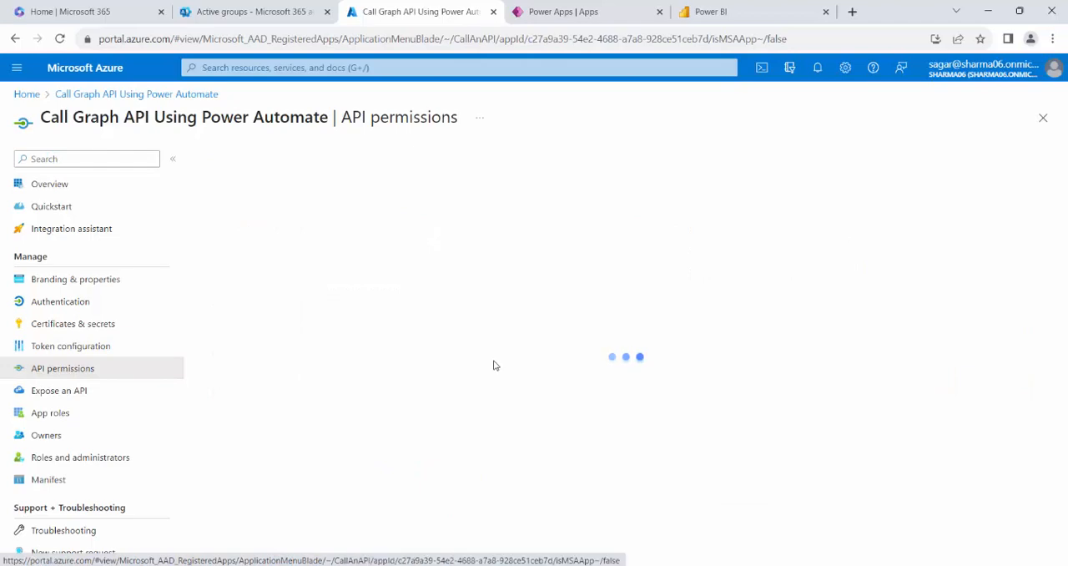
scroll(503, 382, down, 1)
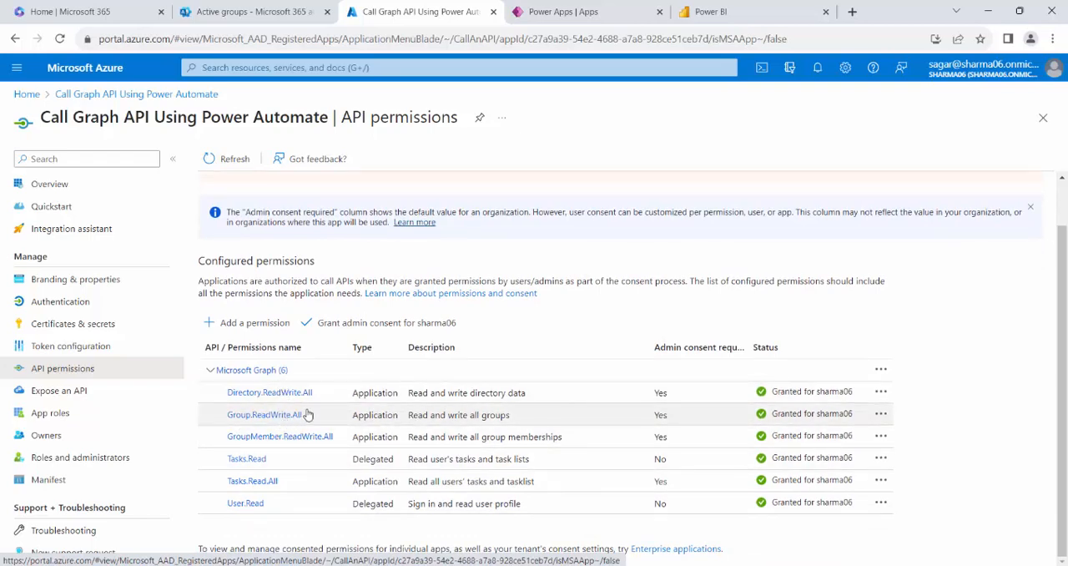
mouse_move(454, 565)
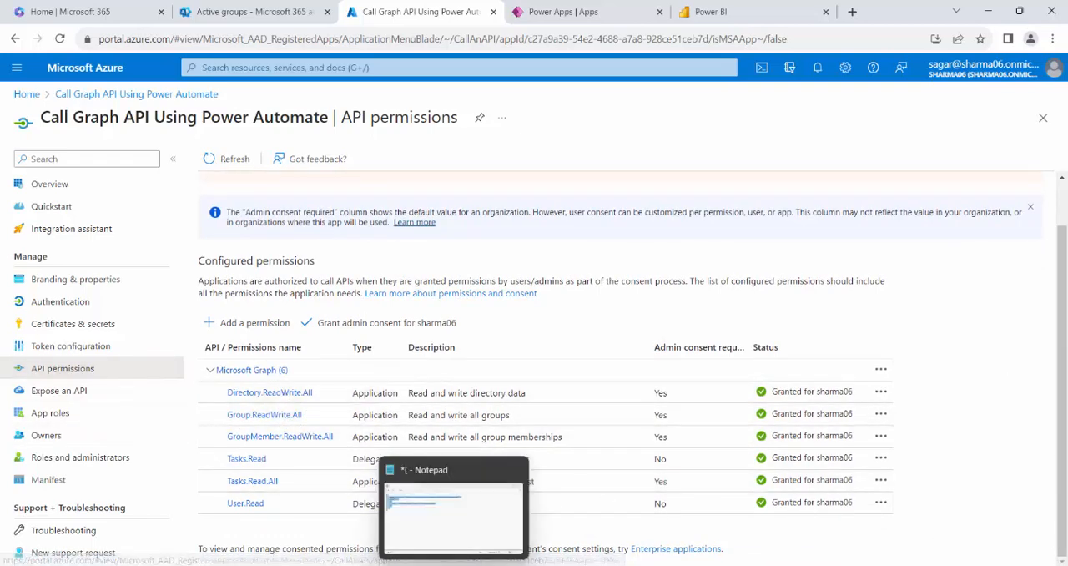
mouse_move(302, 565)
click(378, 538)
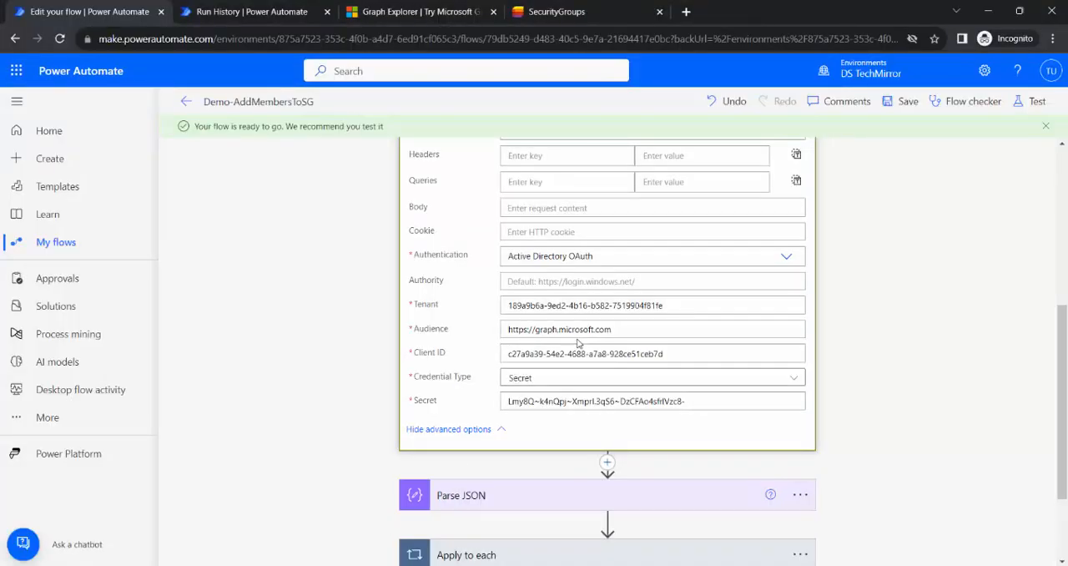
Collapse get group id and review the contents of Apply to each and the Graphi API Add Members request.
scroll(576, 342, down, 1)
scroll(575, 341, up, 3)
click(541, 201)
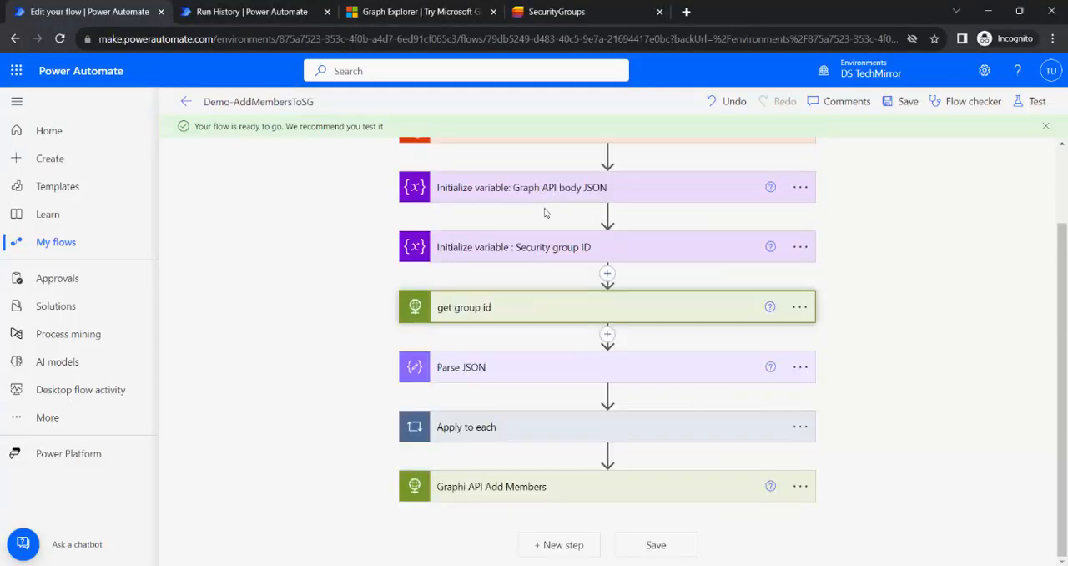
click(534, 429)
scroll(505, 477, down, 2)
click(529, 484)
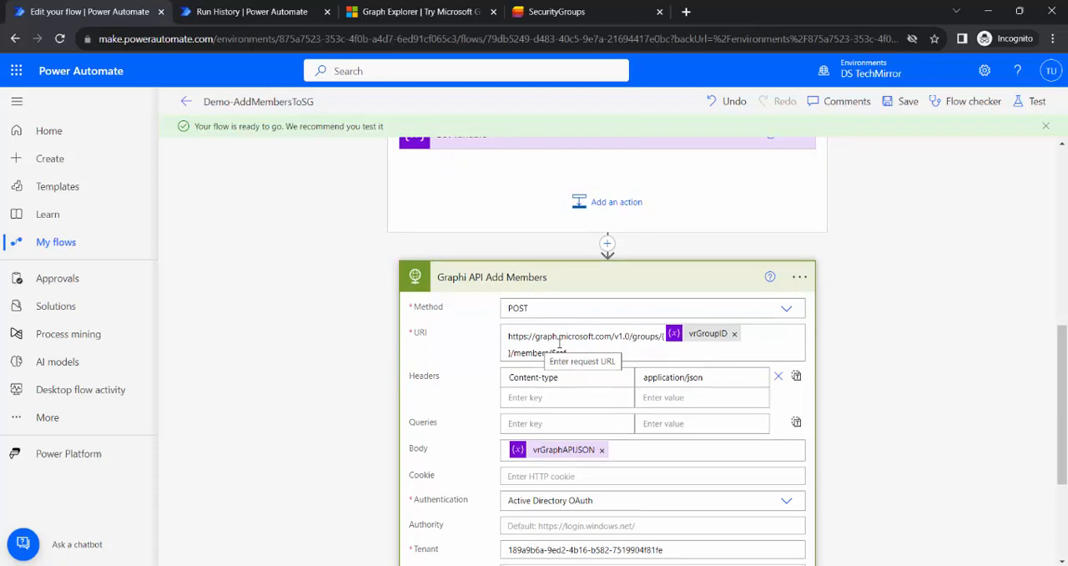
scroll(559, 342, down, 1)
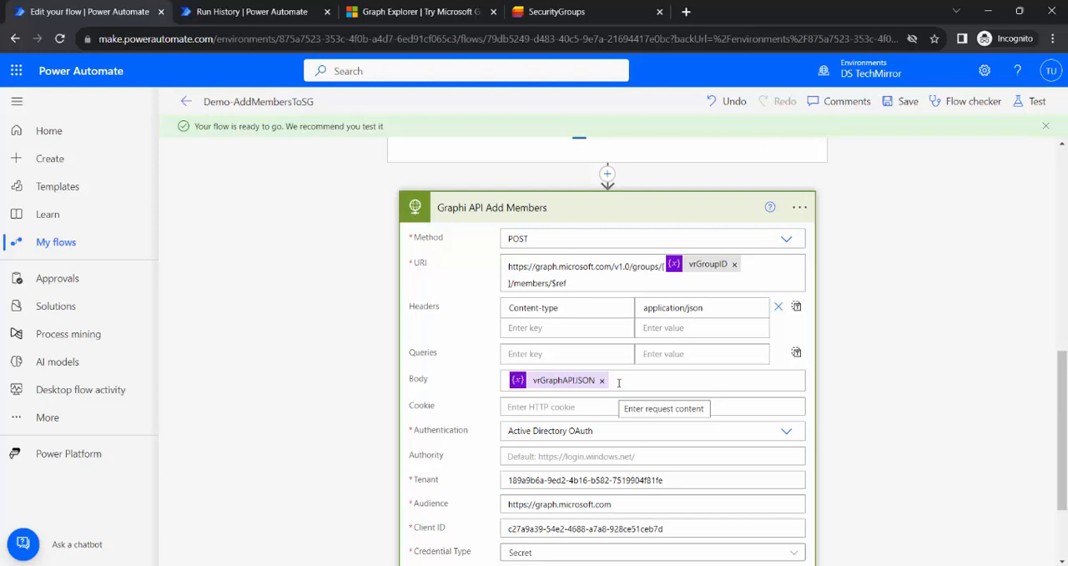
Expand the Initialize variable: Graph API body JSON action and review it along with the steps below.
scroll(619, 382, up, 10)
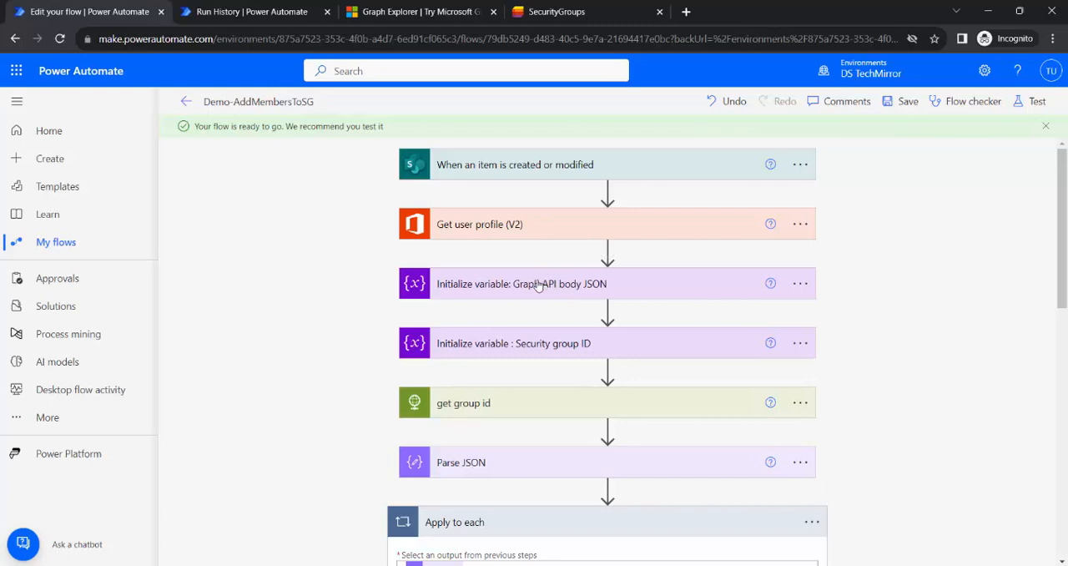
click(536, 285)
scroll(757, 445, down, 10)
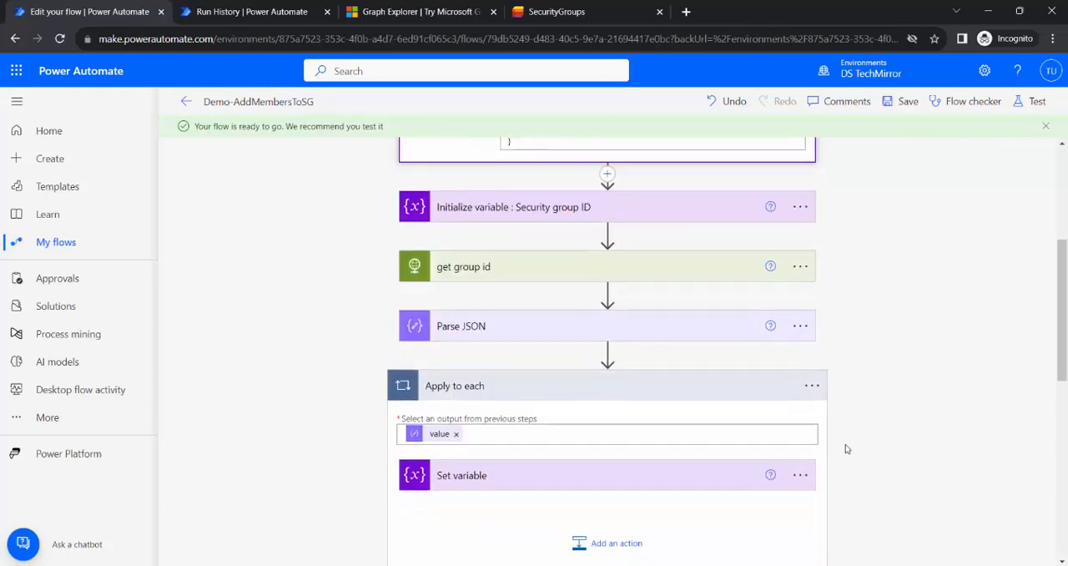
Save the flow and start a manual test, switching to the SecurityGroups list to trigger it.
scroll(650, 471, up, 10)
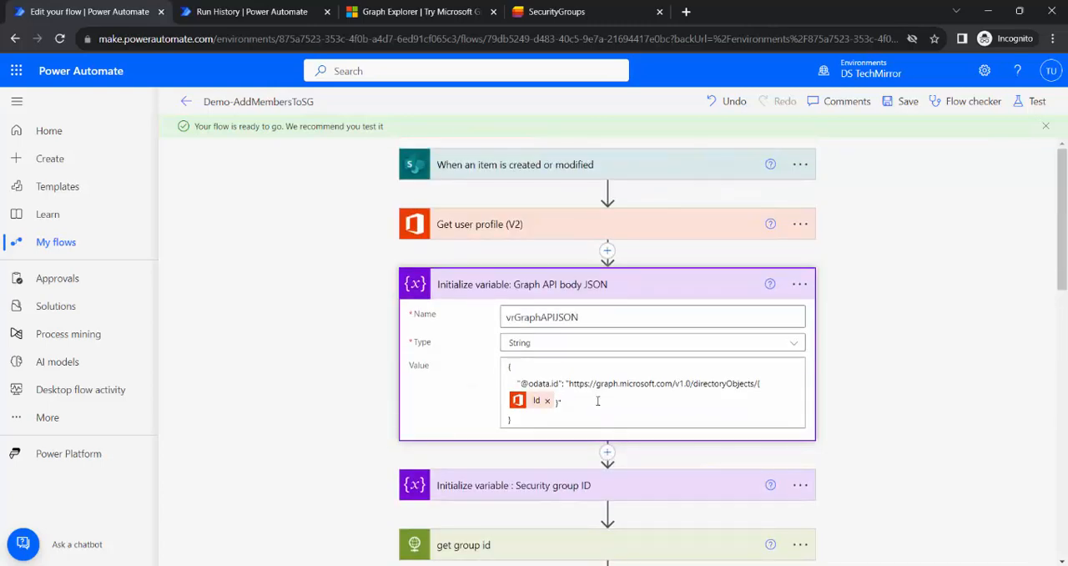
scroll(826, 277, down, 4)
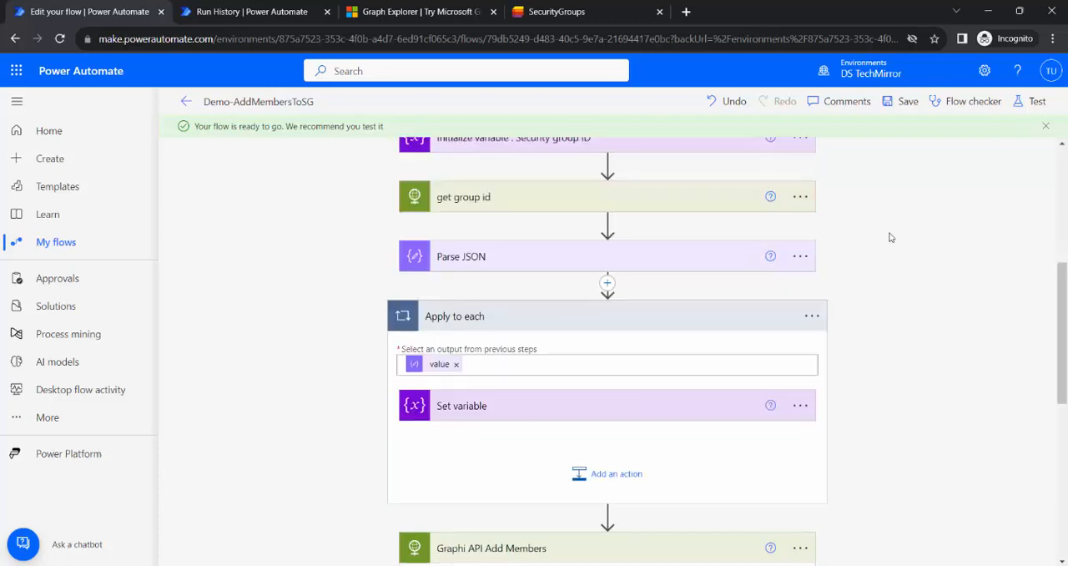
click(903, 104)
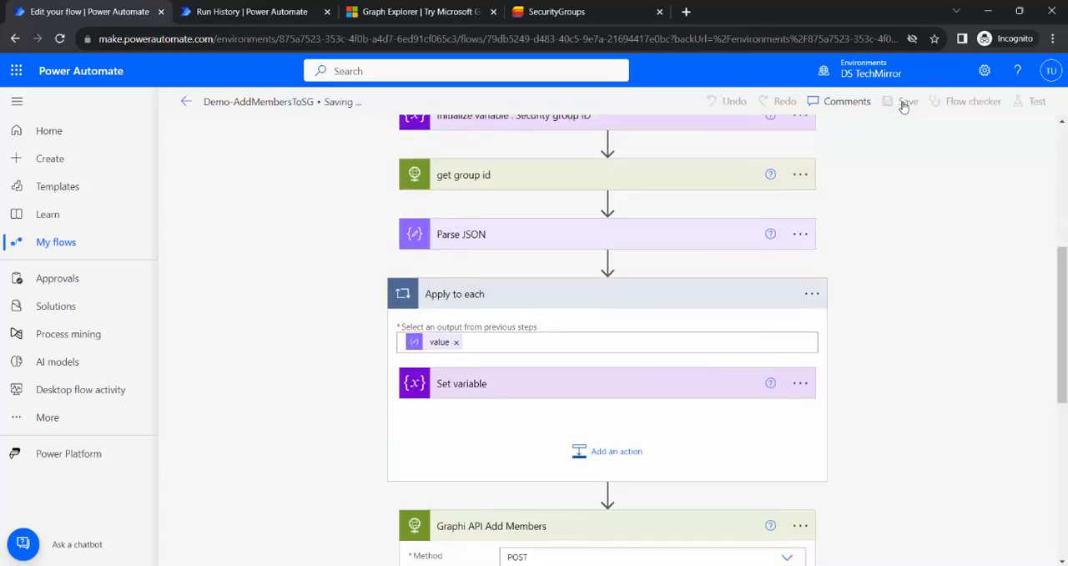
click(1034, 101)
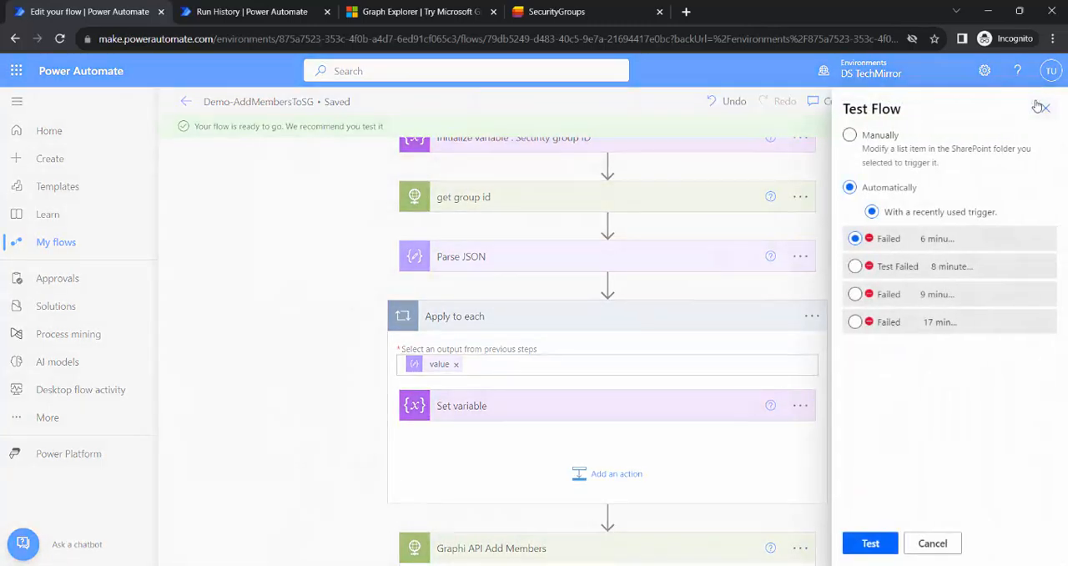
click(885, 149)
click(871, 543)
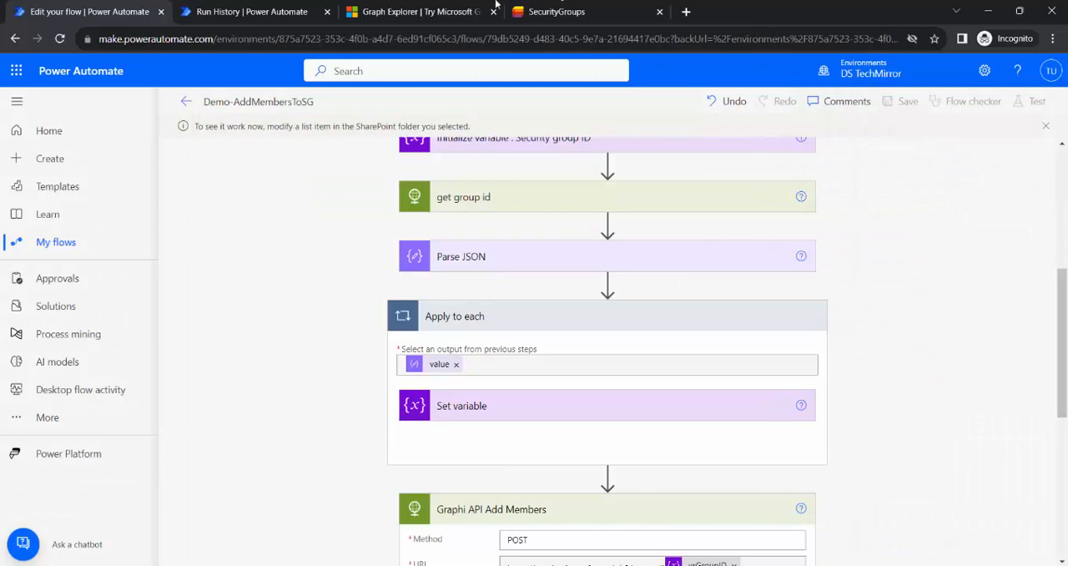
click(587, 8)
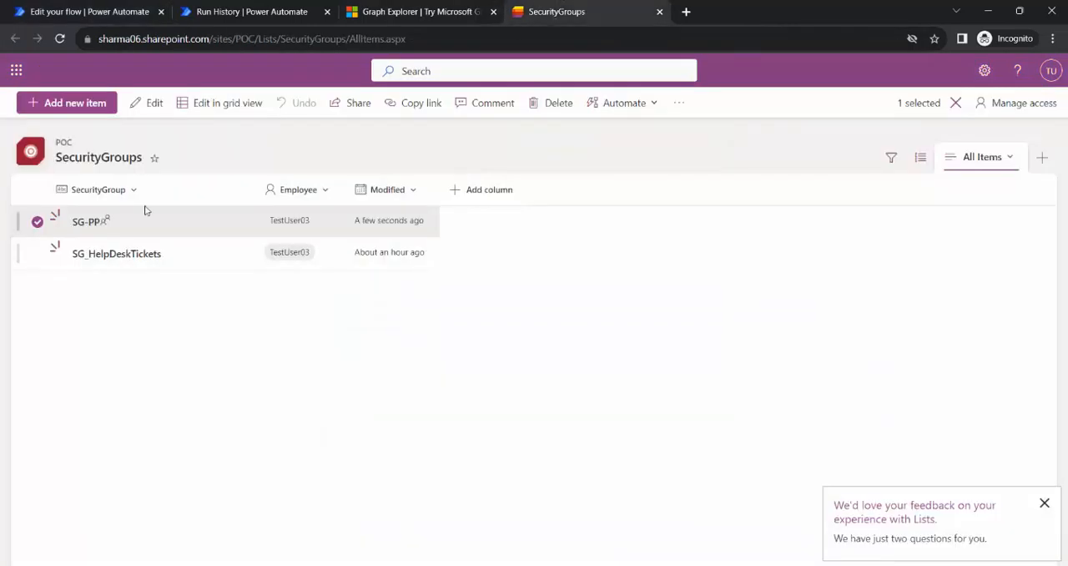
click(153, 104)
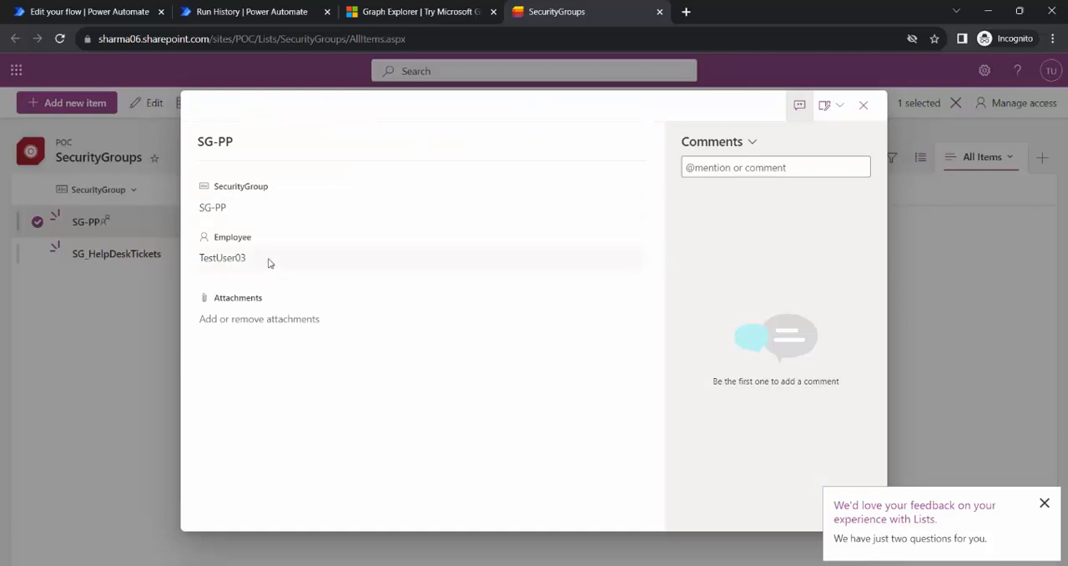
click(260, 214)
click(263, 209)
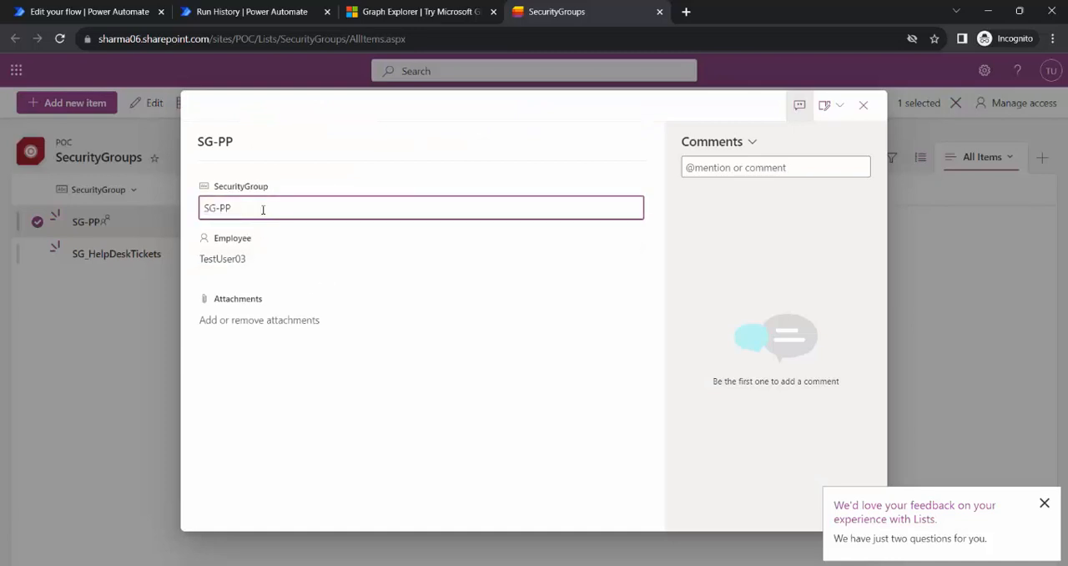
click(350, 401)
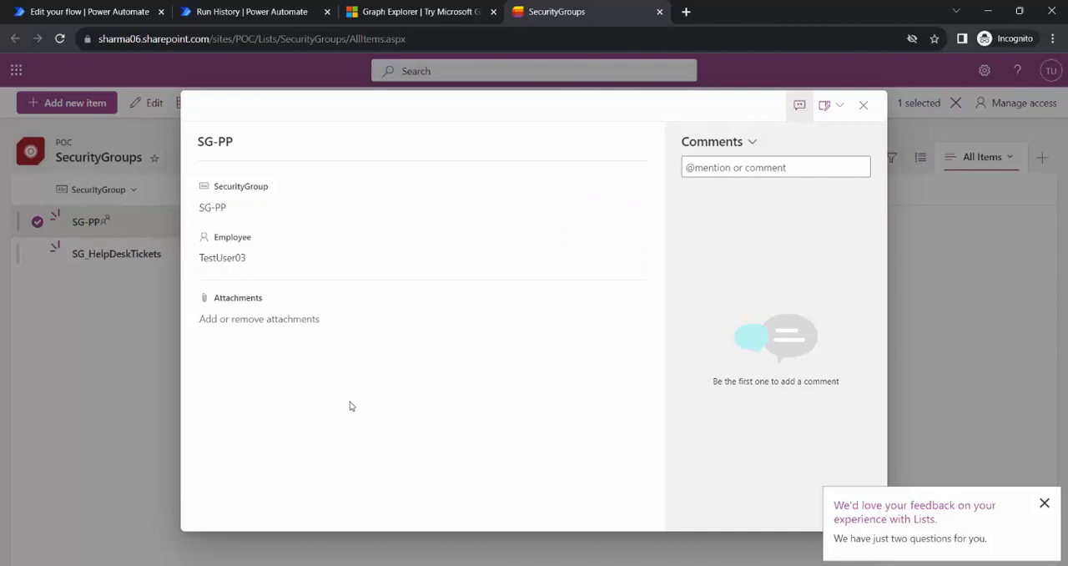
click(863, 105)
click(419, 340)
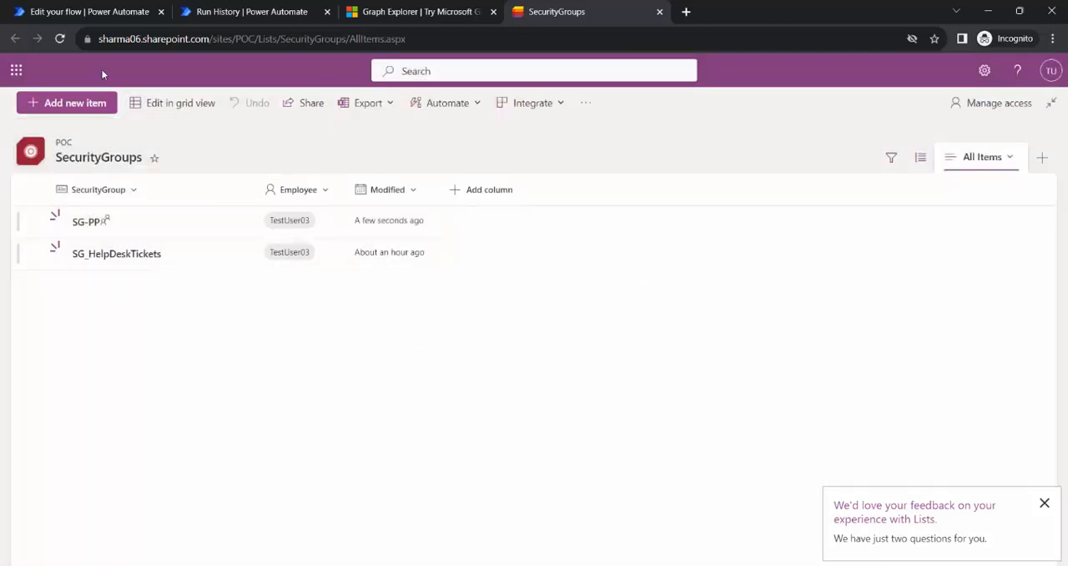
Edit the SG-PP item in the SecurityGroups list and set its Employee to Test User06.
click(37, 253)
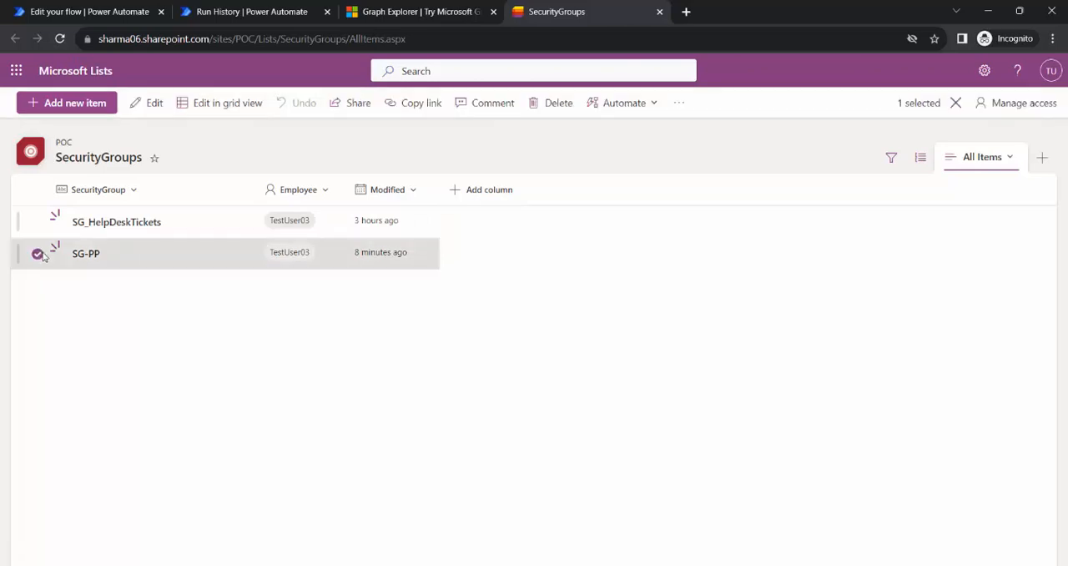
click(147, 102)
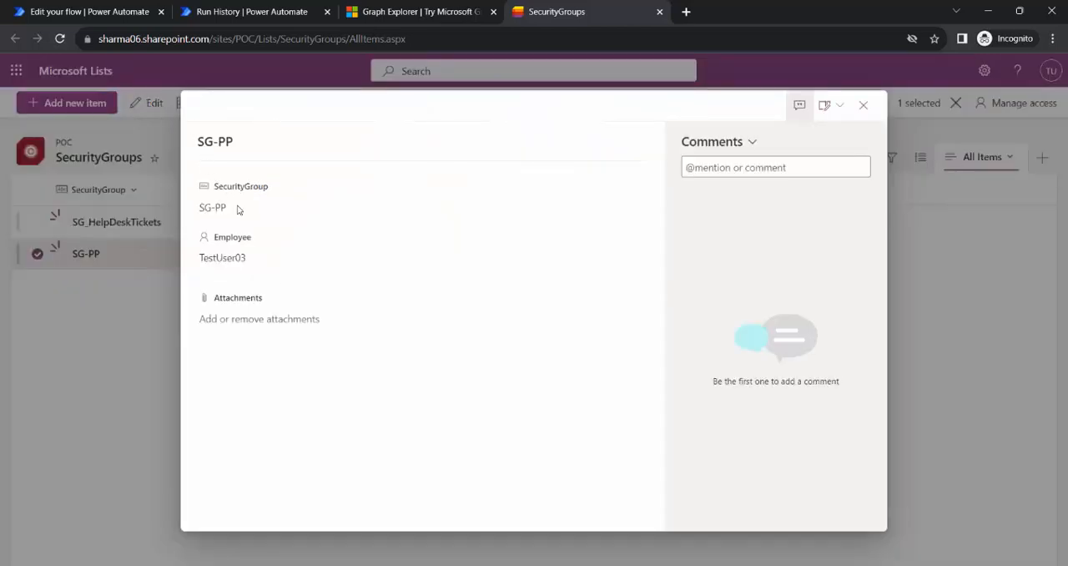
click(65, 9)
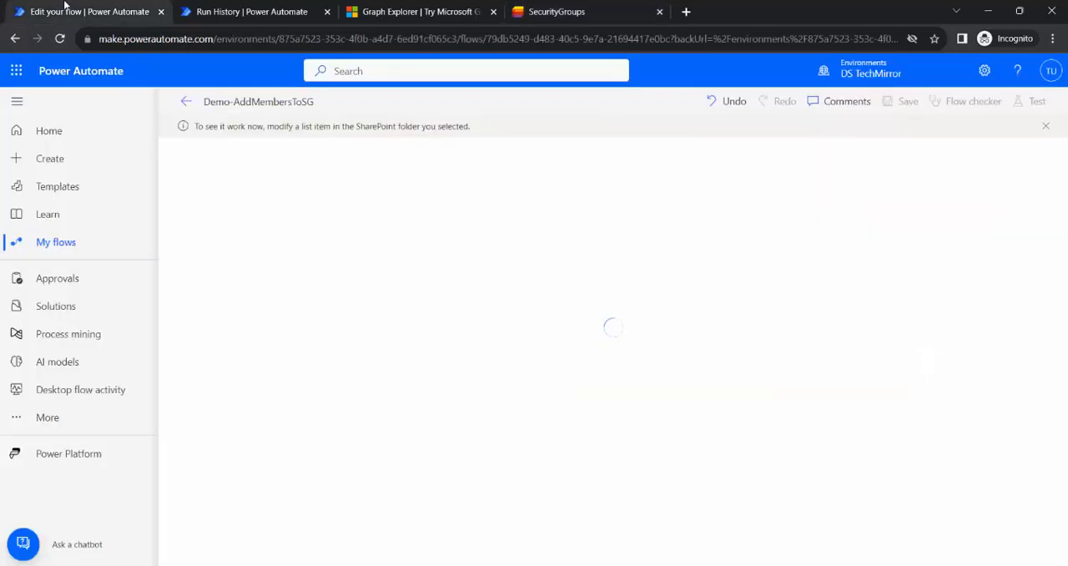
click(562, 10)
click(270, 259)
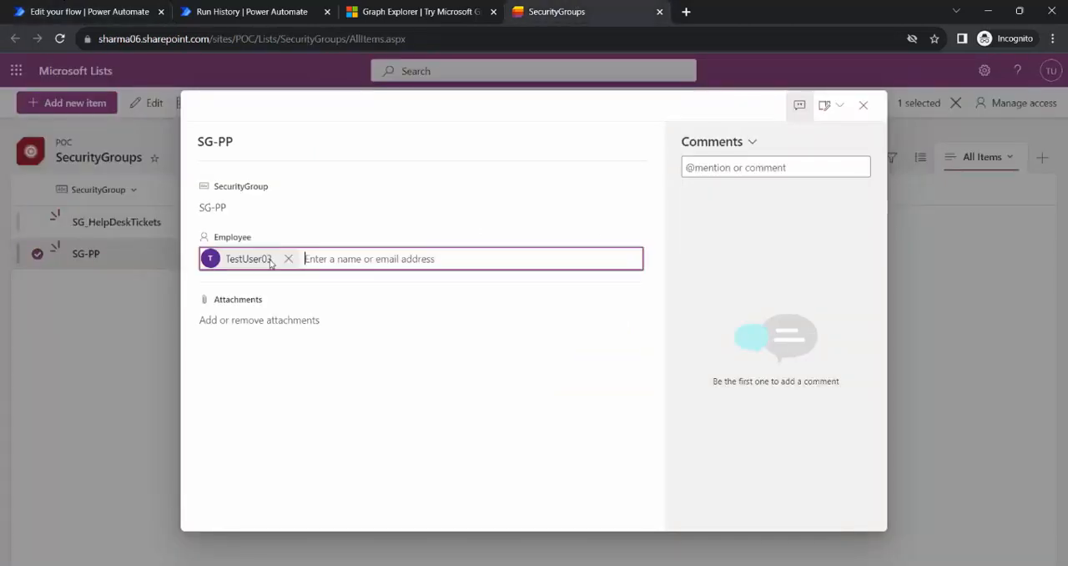
text(test)
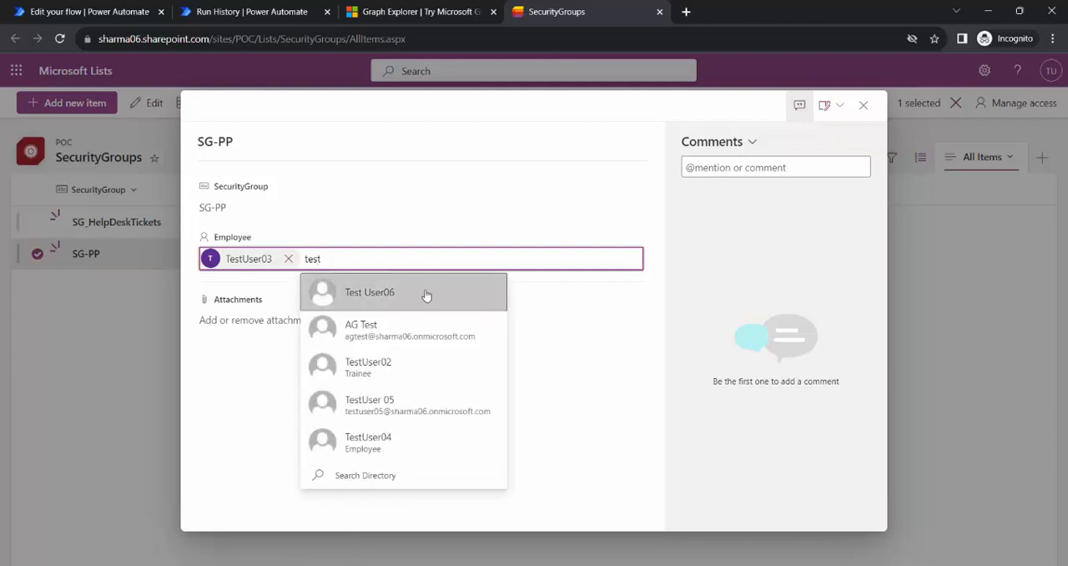
click(425, 295)
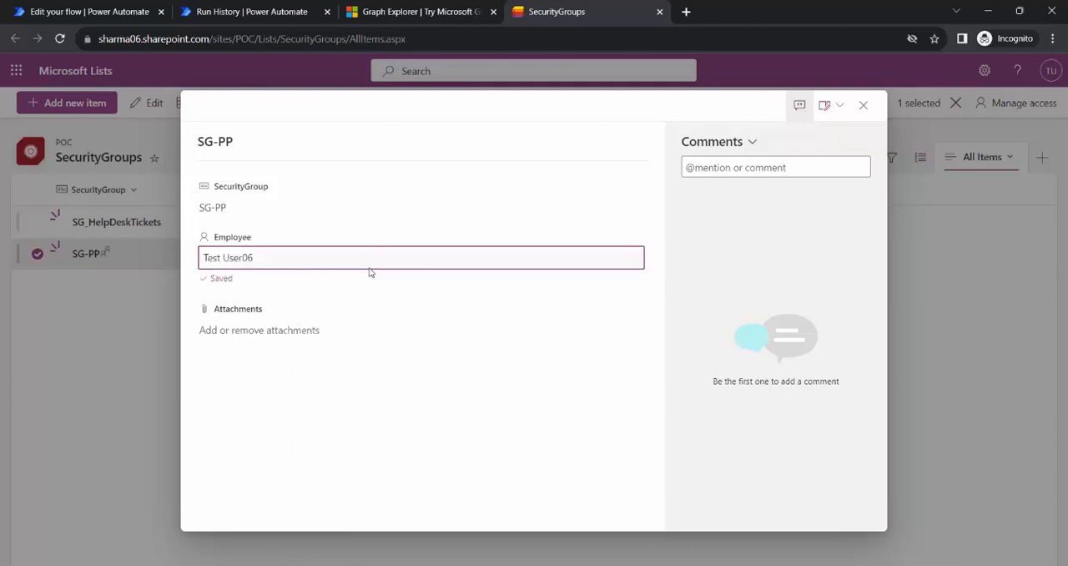
Replace the SG-PP item's Employee with TestUser05, close the item and refresh the list.
click(310, 265)
click(293, 258)
text(test)
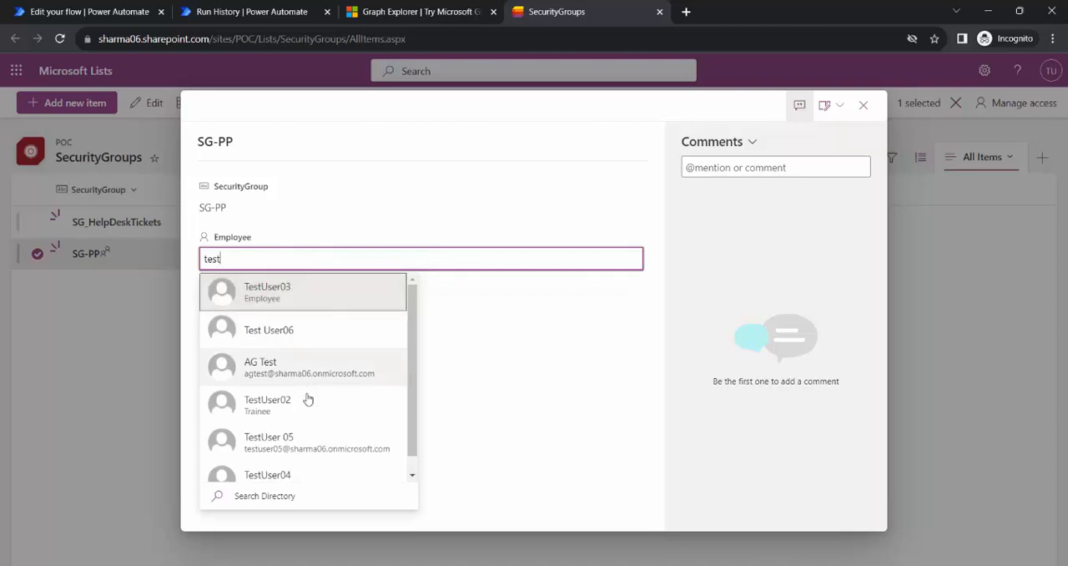
scroll(308, 404, down, 1)
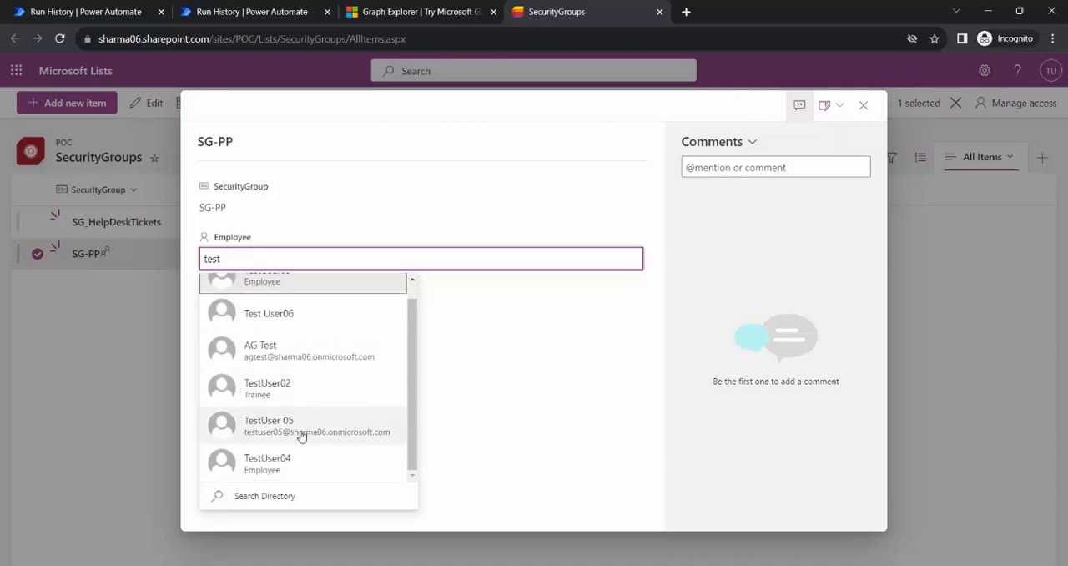
click(348, 432)
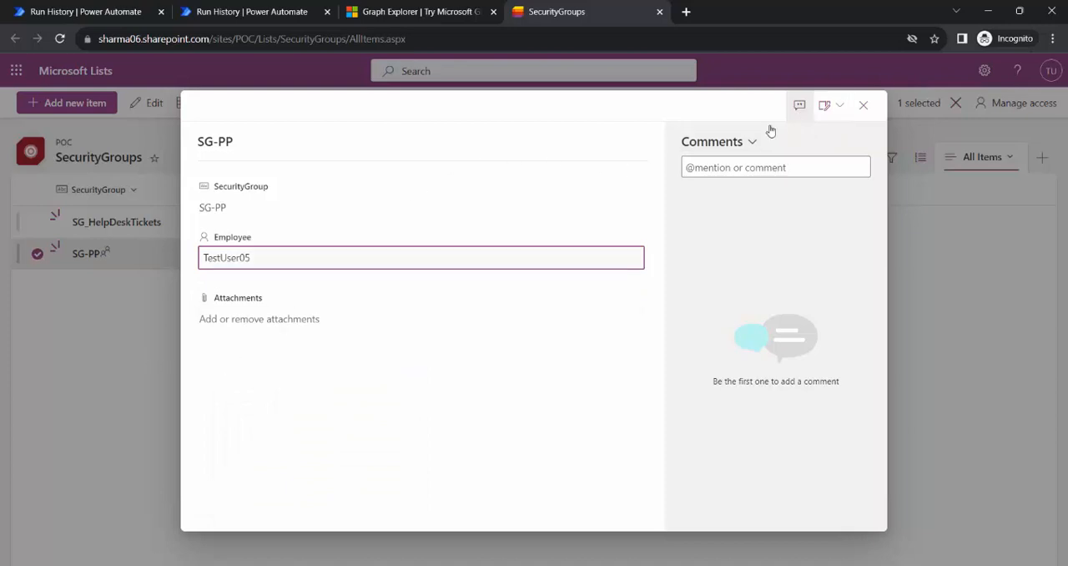
click(538, 114)
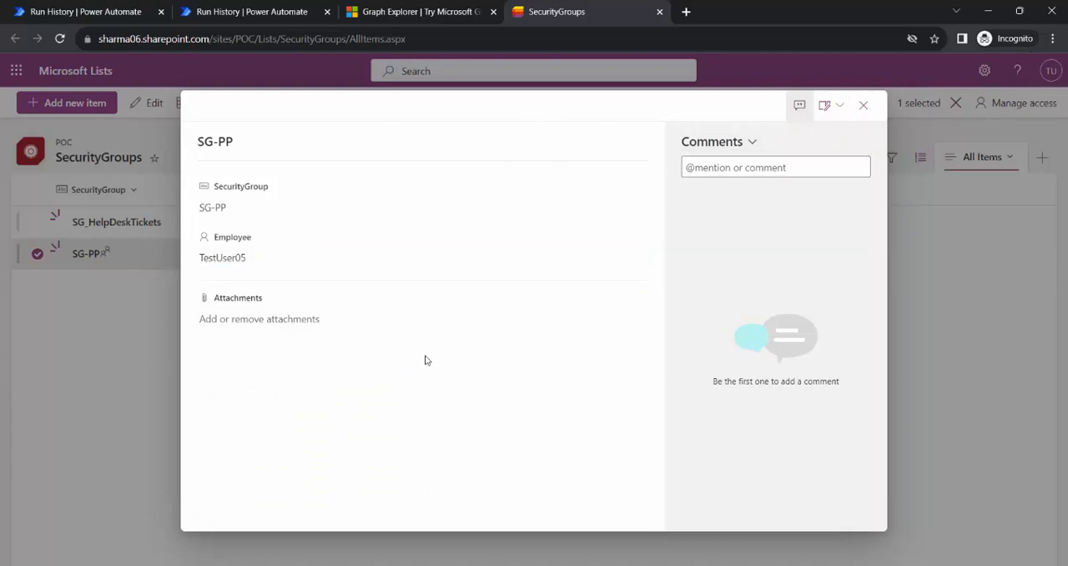
click(863, 105)
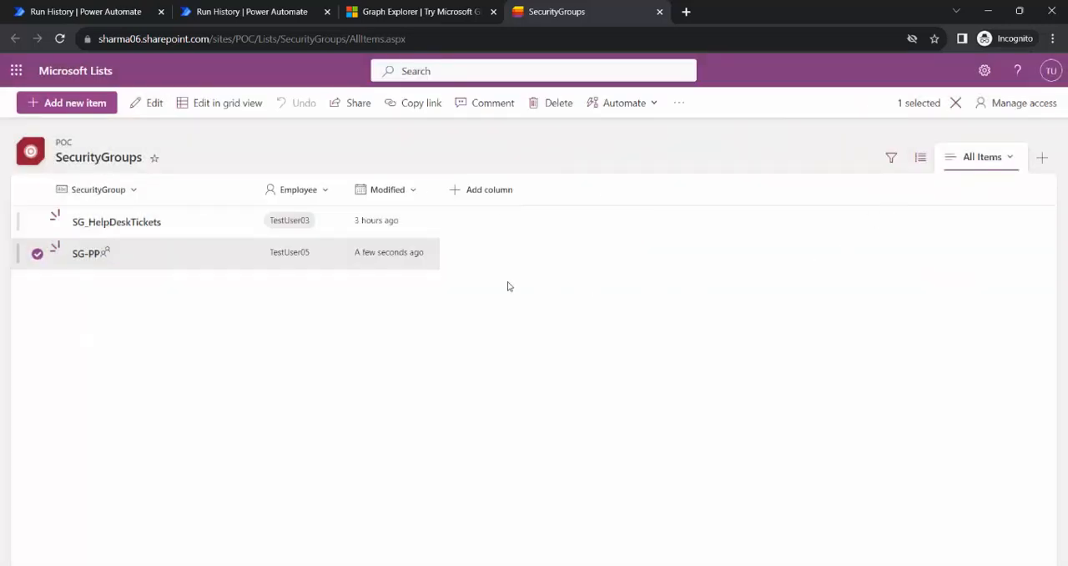
click(61, 39)
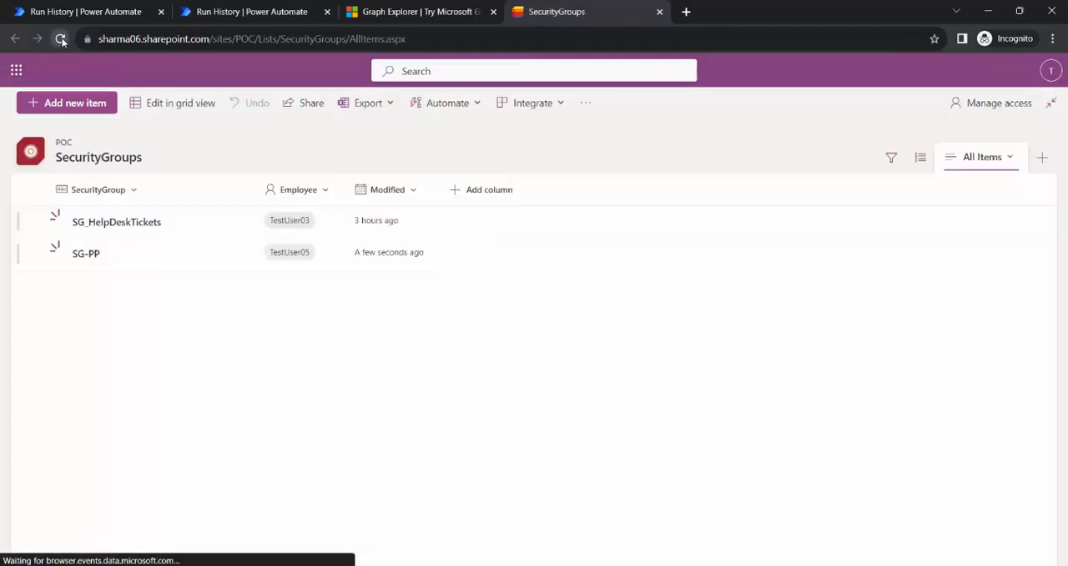
Return to the flow run in Power Automate and examine the error details and the Graphi API Add Members request's inputs.
click(83, 12)
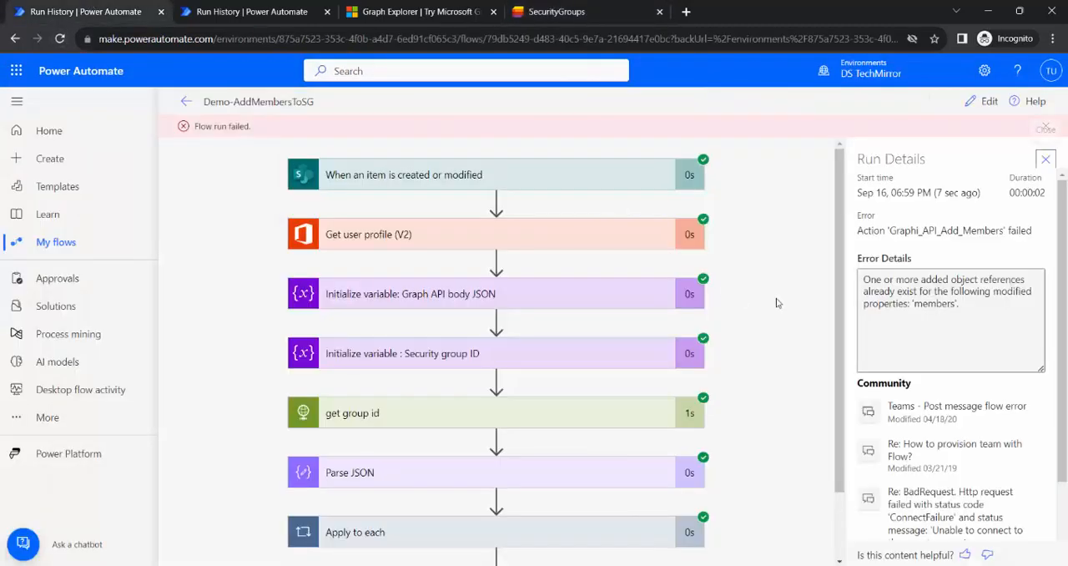
scroll(755, 240, down, 1)
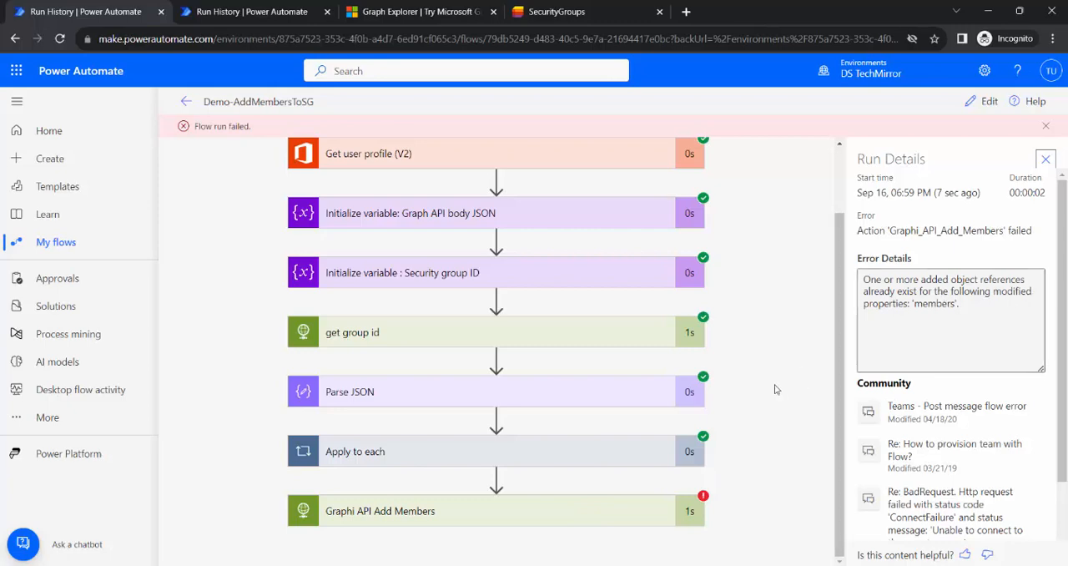
click(572, 516)
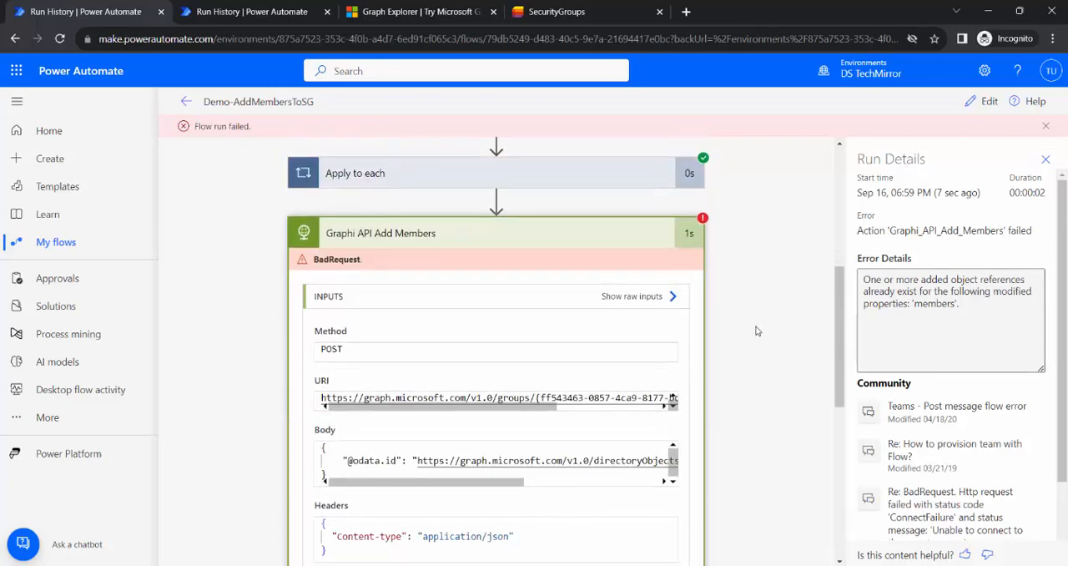
scroll(757, 332, down, 4)
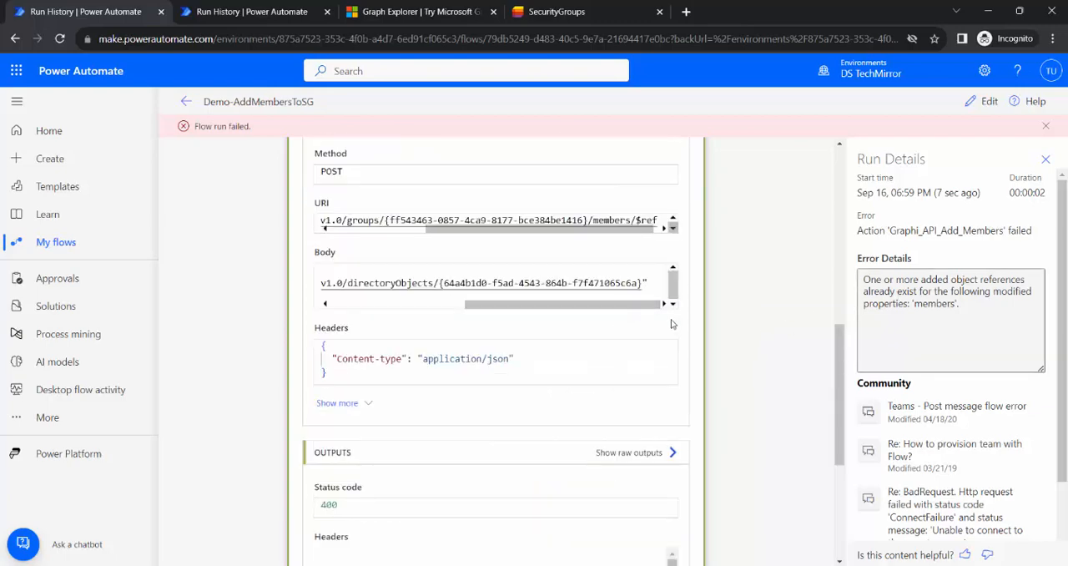
Switch to the Microsoft 365 admin center, reload the security groups and view the owners and members of SG-PP.
click(563, 19)
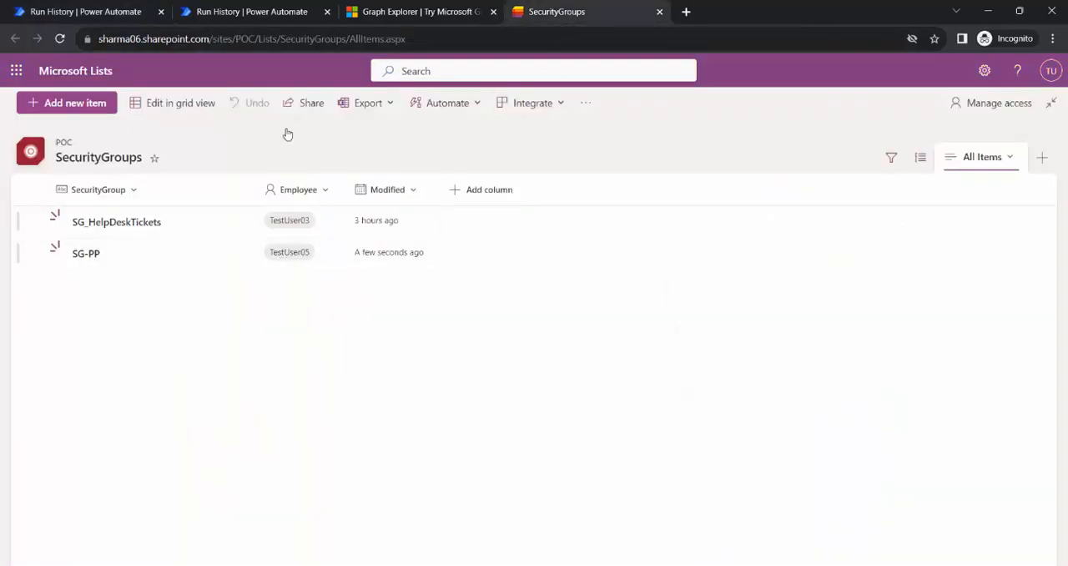
mouse_move(217, 559)
click(218, 526)
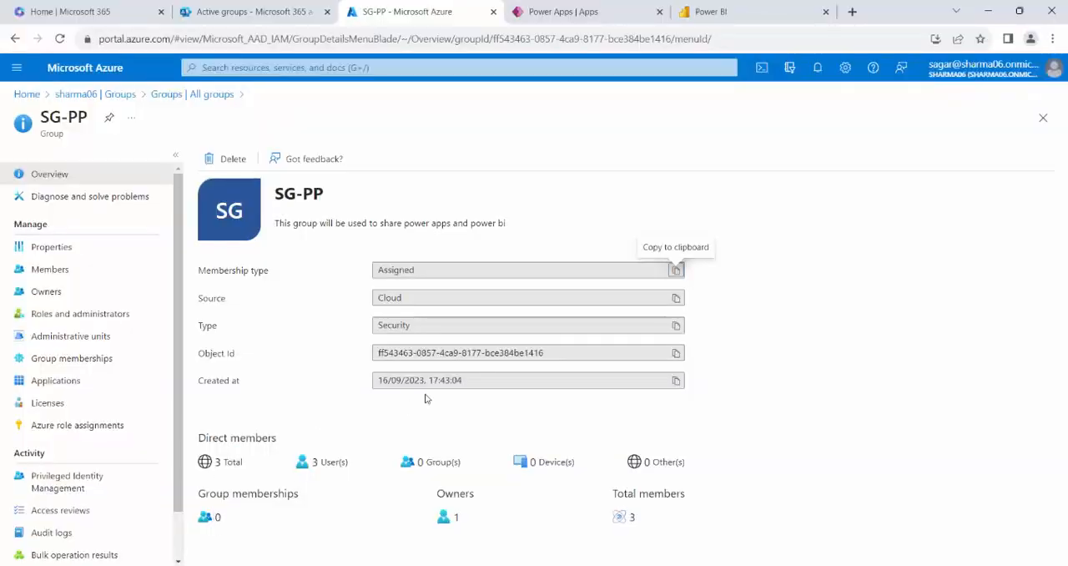
click(251, 12)
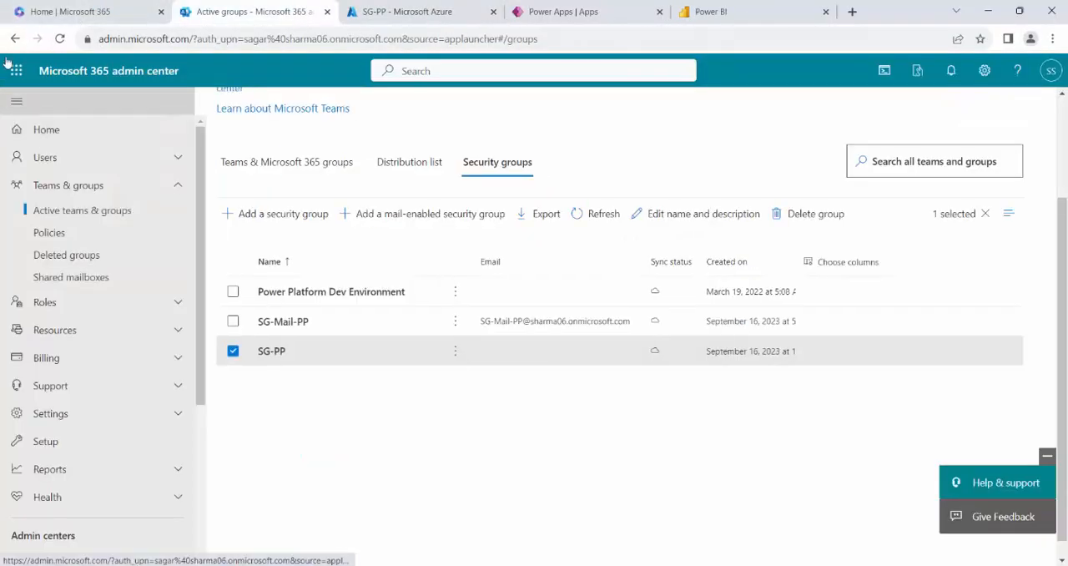
click(59, 39)
click(500, 116)
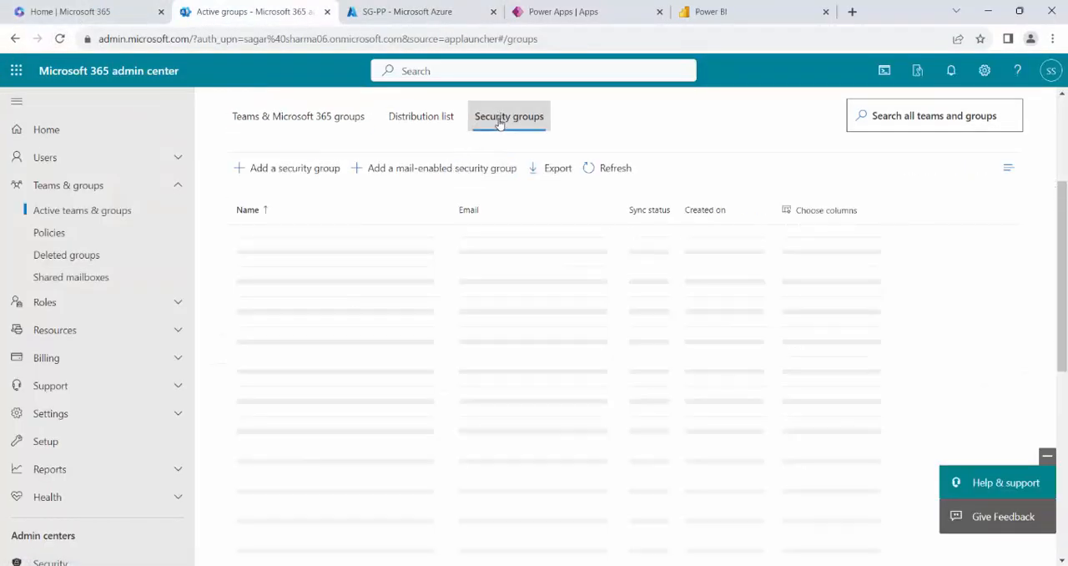
click(281, 332)
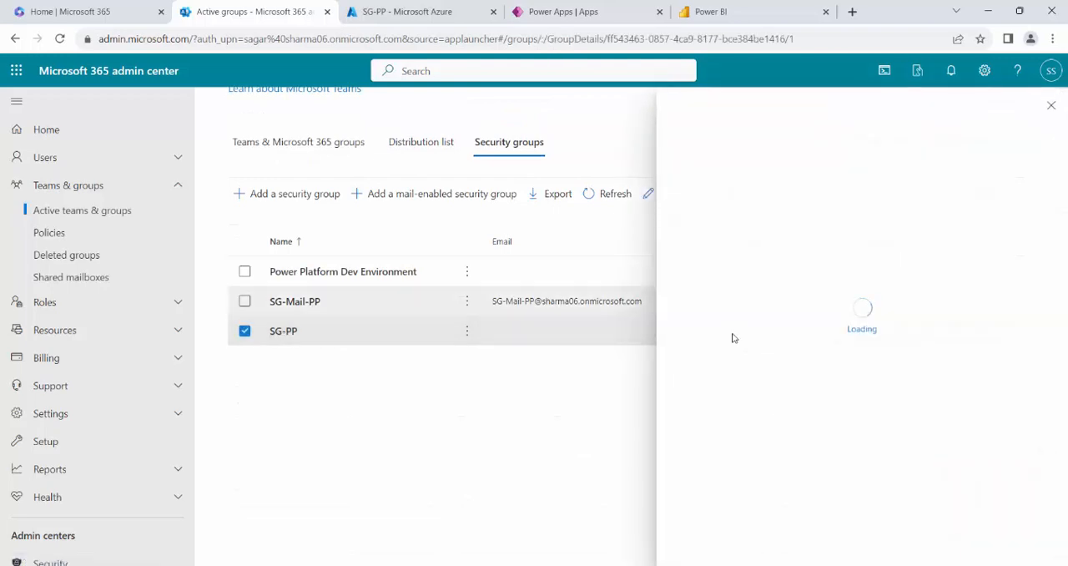
click(768, 224)
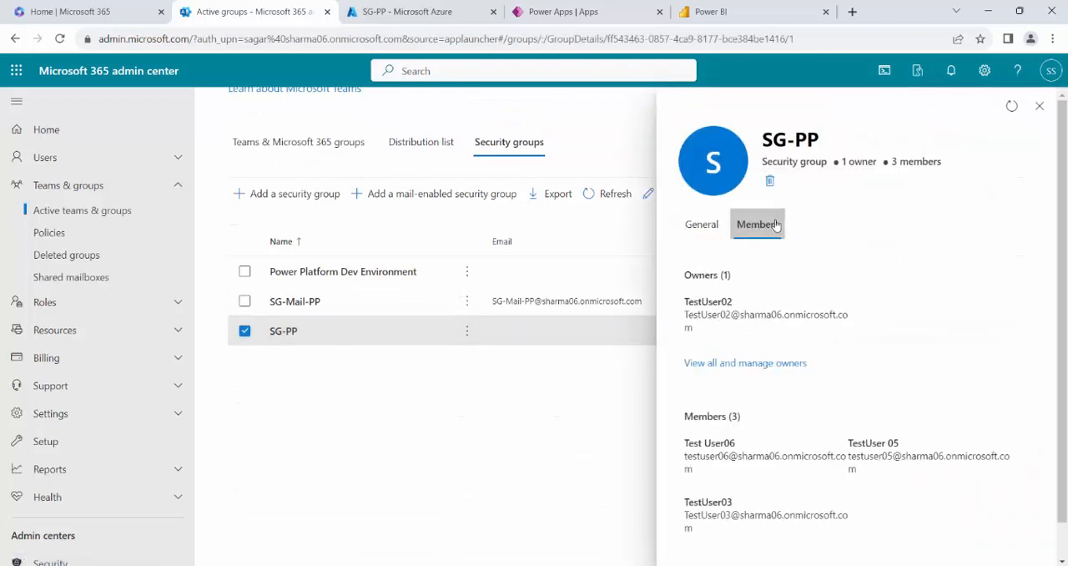
scroll(937, 427, down, 1)
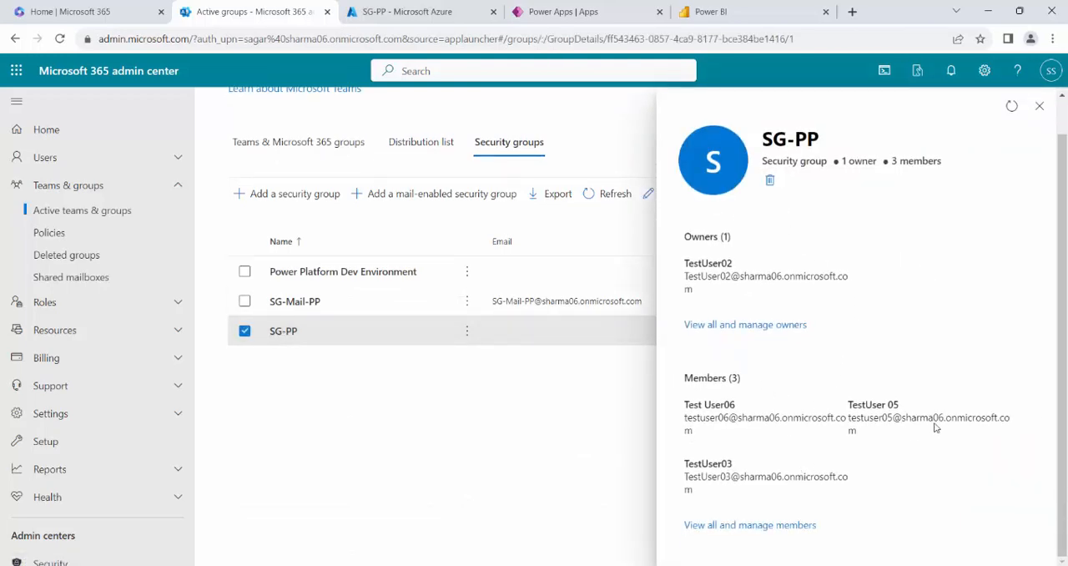
Remove all three existing members from the SG-PP security group and close the group's details.
click(780, 524)
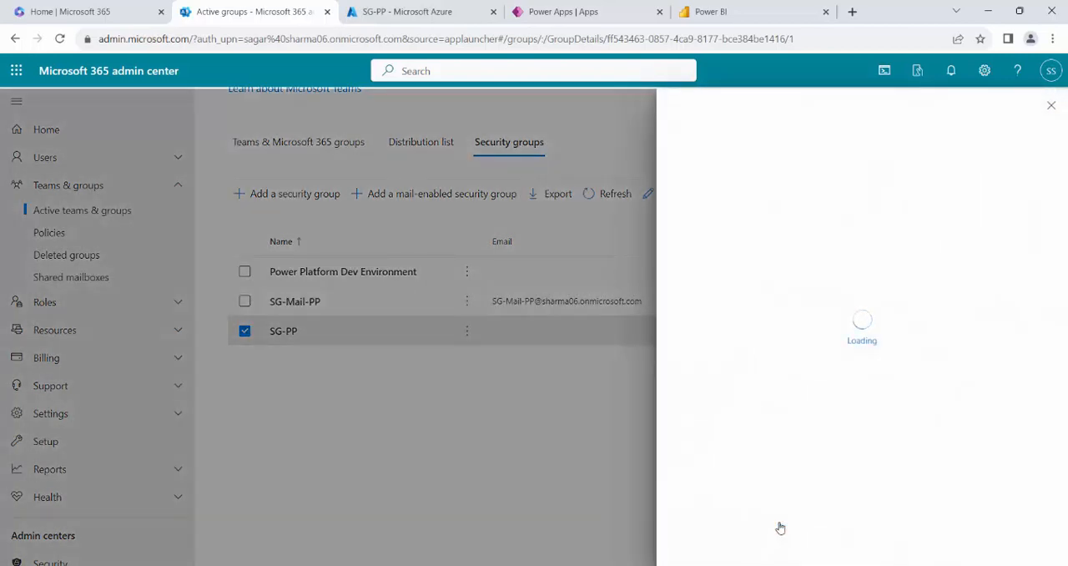
click(696, 273)
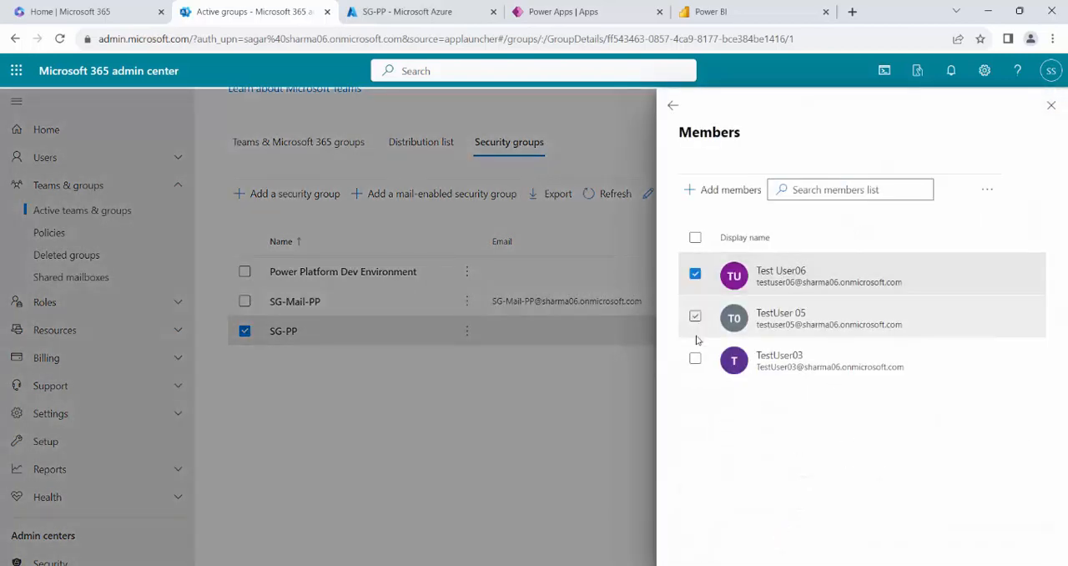
click(695, 316)
click(696, 359)
click(987, 189)
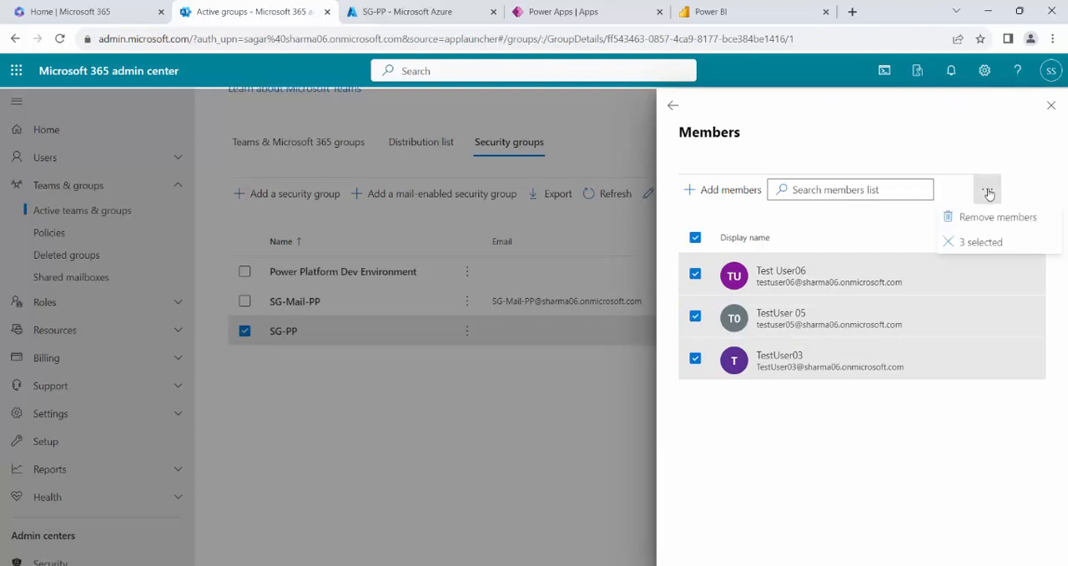
click(998, 220)
click(422, 331)
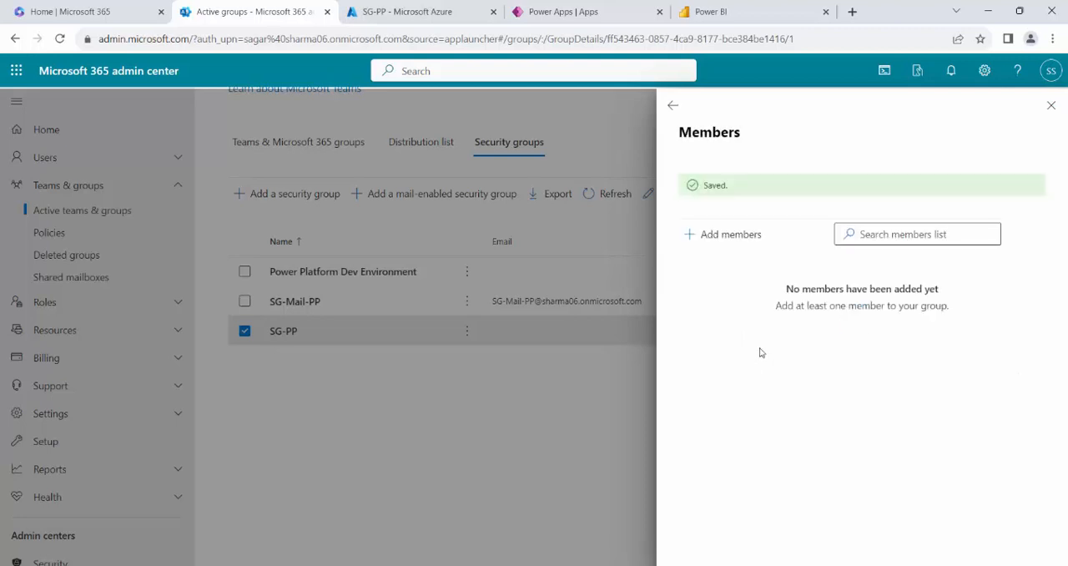
click(1050, 106)
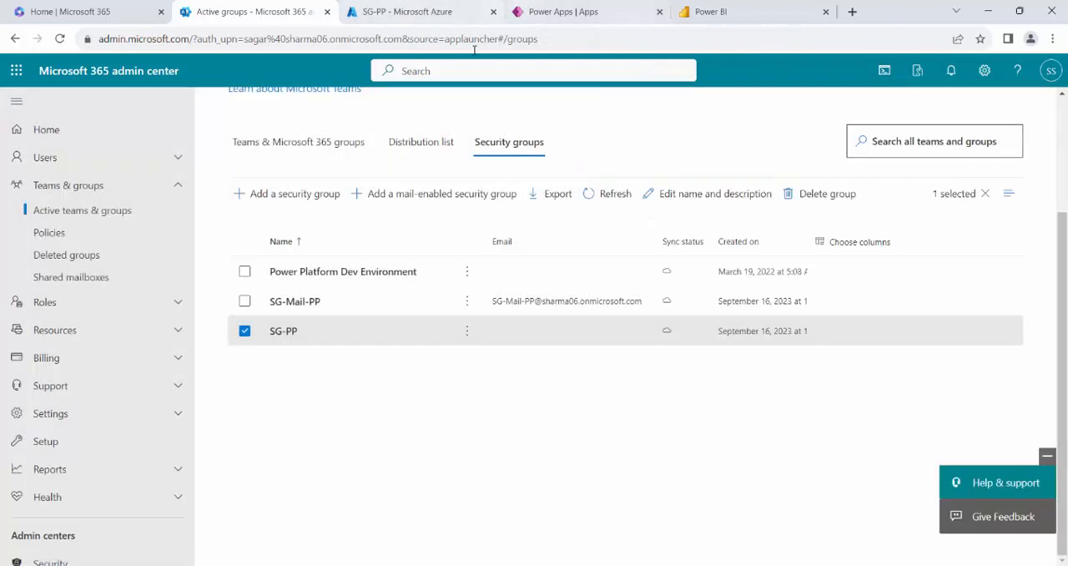
Switch to the Power Automate window, close the AddUsertoSG run page and return to the failed Demo-AddMembersToSG run.
mouse_move(300, 564)
mouse_move(340, 529)
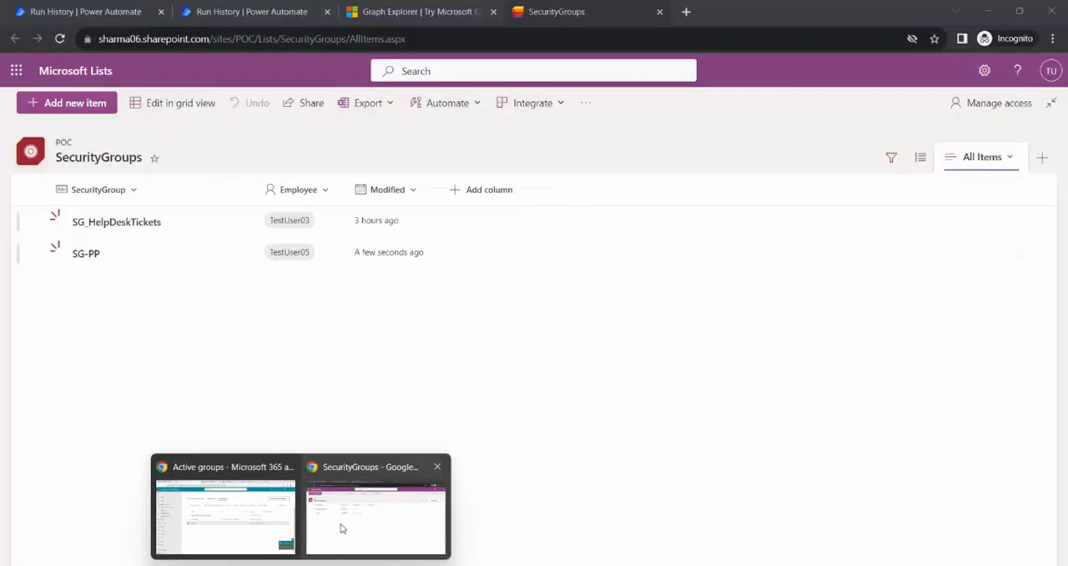
click(341, 527)
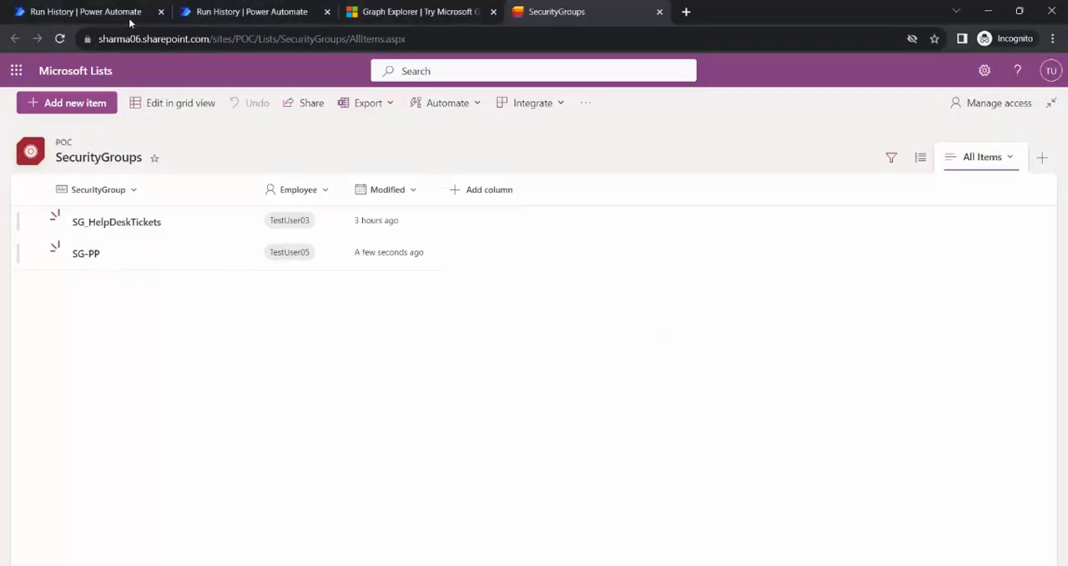
click(117, 13)
click(251, 12)
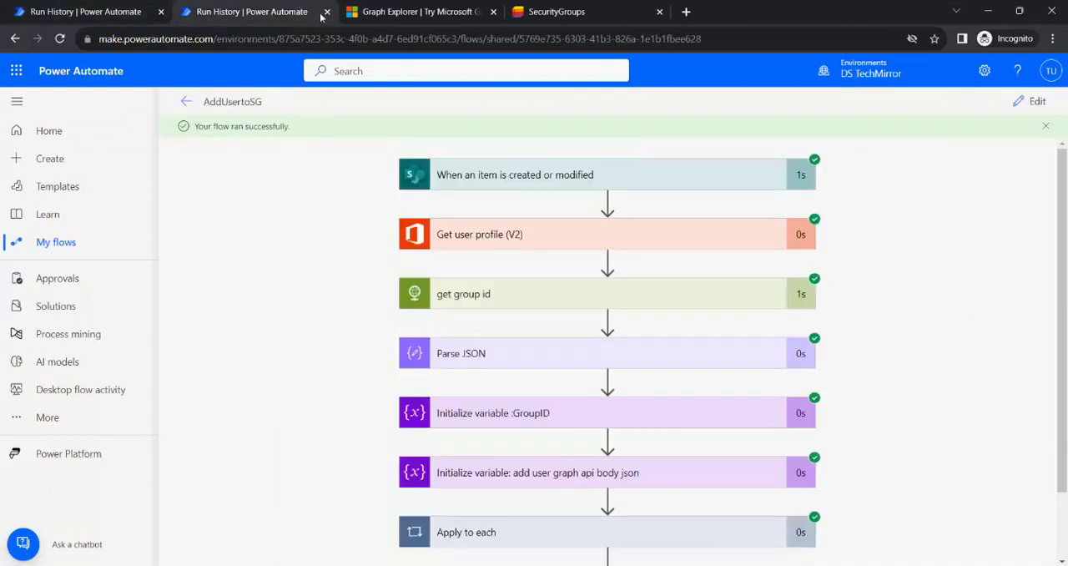
click(316, 11)
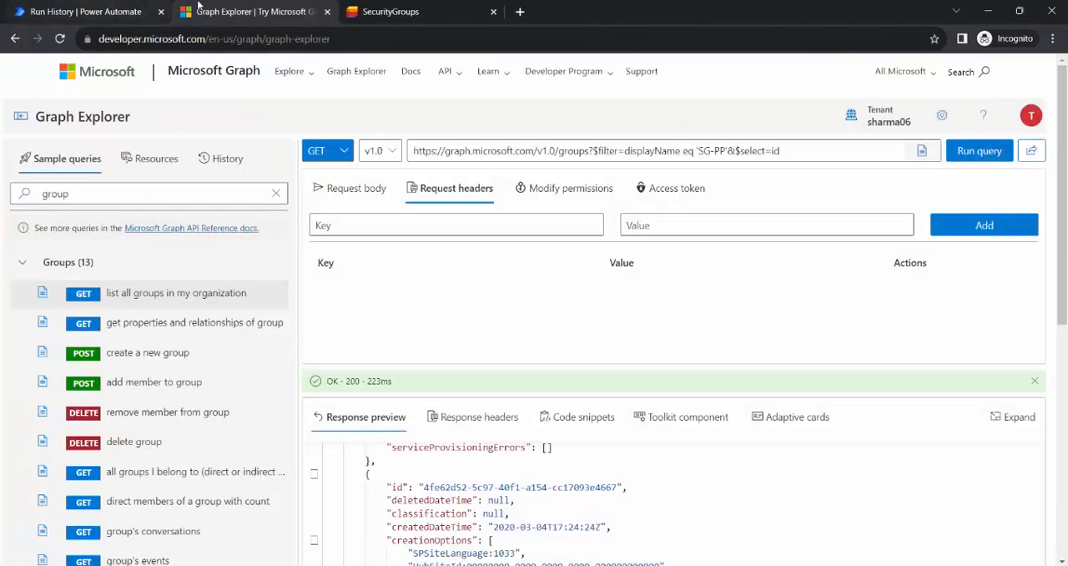
click(88, 12)
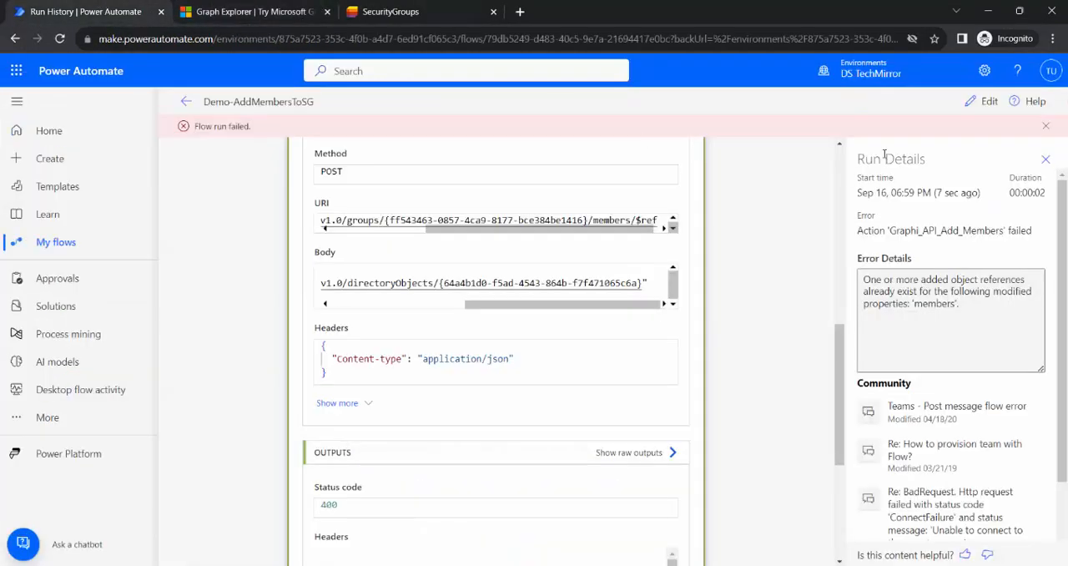
Edit the Demo-AddMembersToSG flow and test it automatically with a recently used trigger, using the failed run from 9 minutes ago.
scroll(818, 233, up, 15)
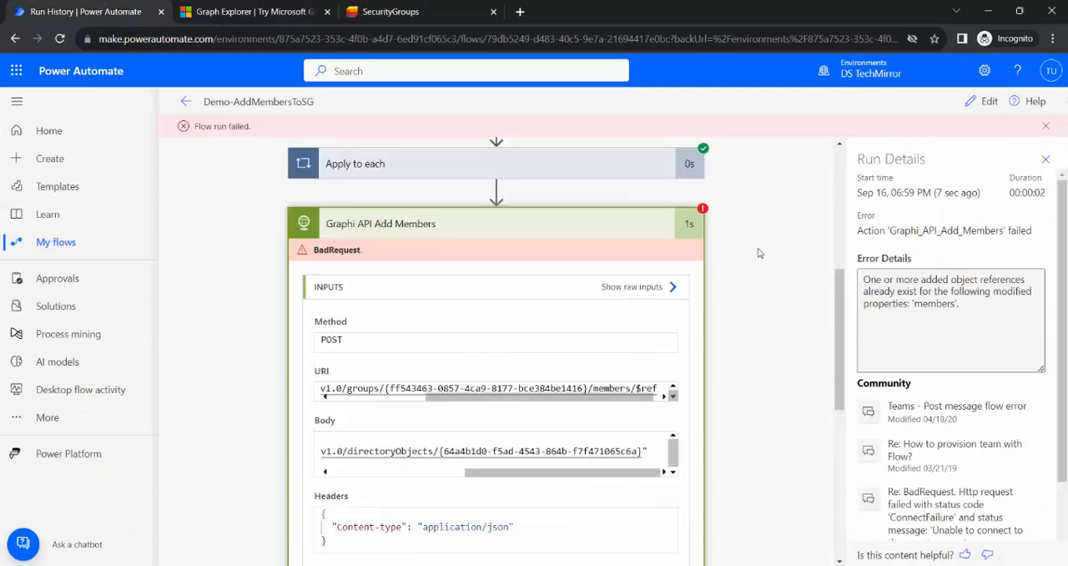
click(989, 104)
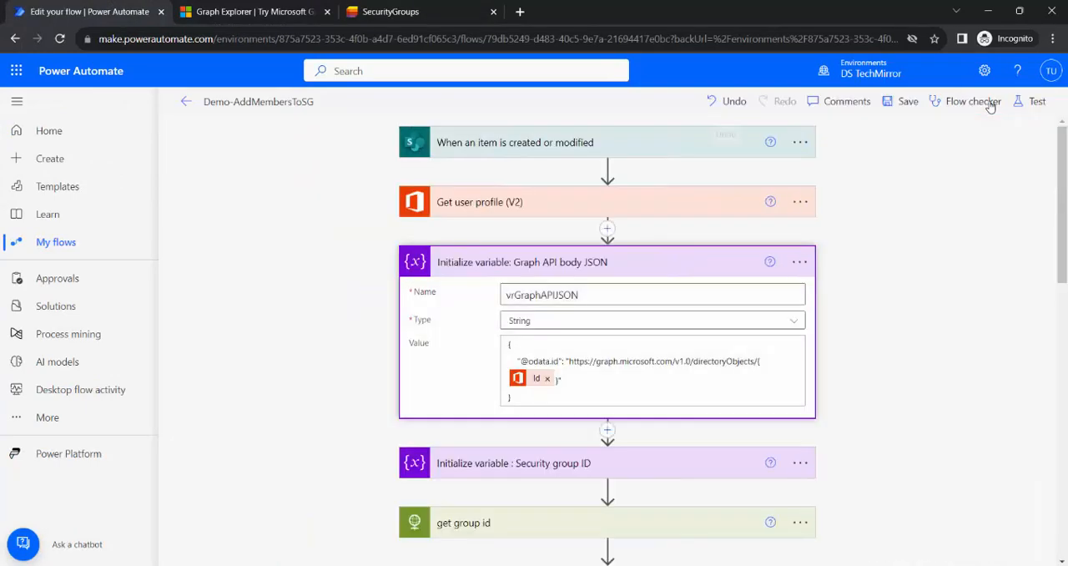
click(1035, 102)
click(876, 193)
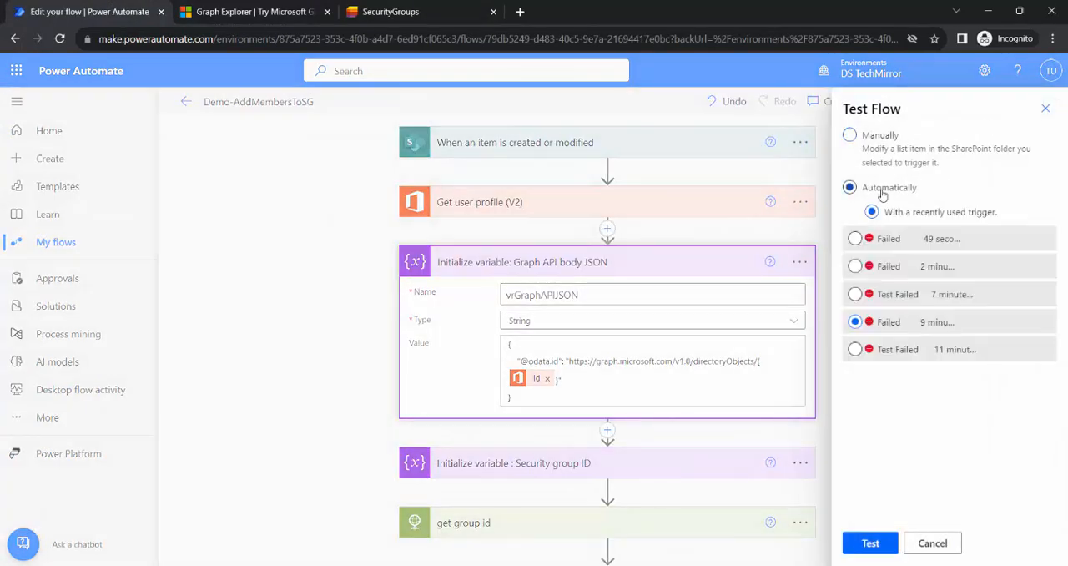
click(864, 546)
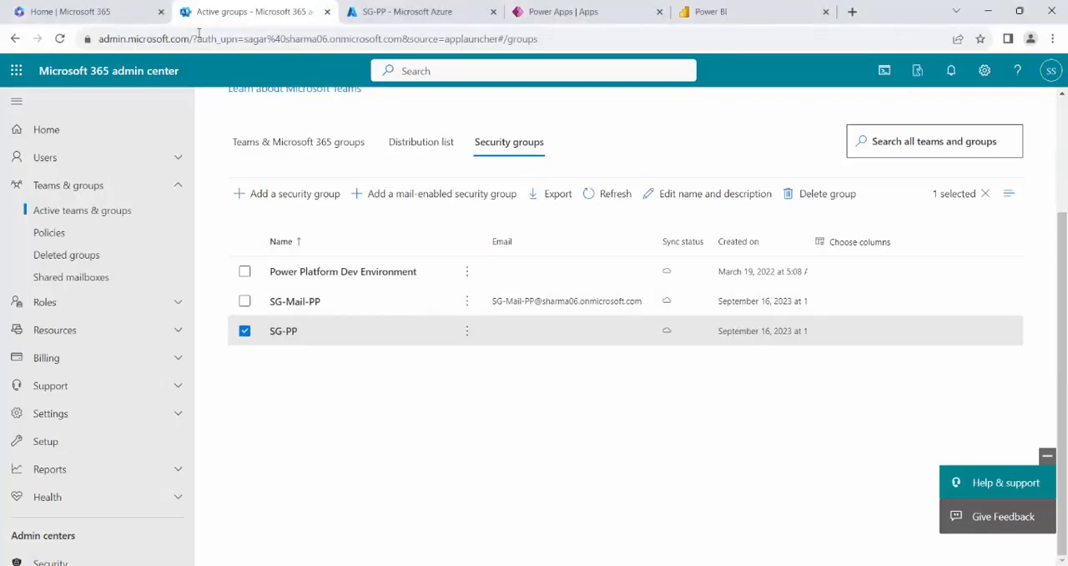
Switch to the Microsoft 365 admin center, reload the security groups and check the members of SG-PP.
click(84, 11)
click(219, 12)
click(287, 334)
click(757, 223)
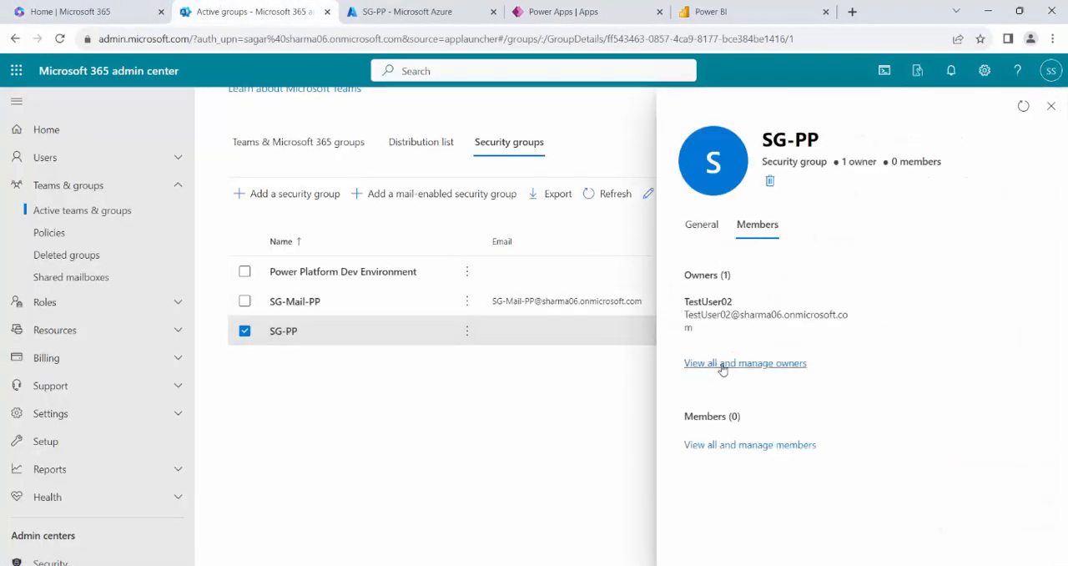
click(62, 39)
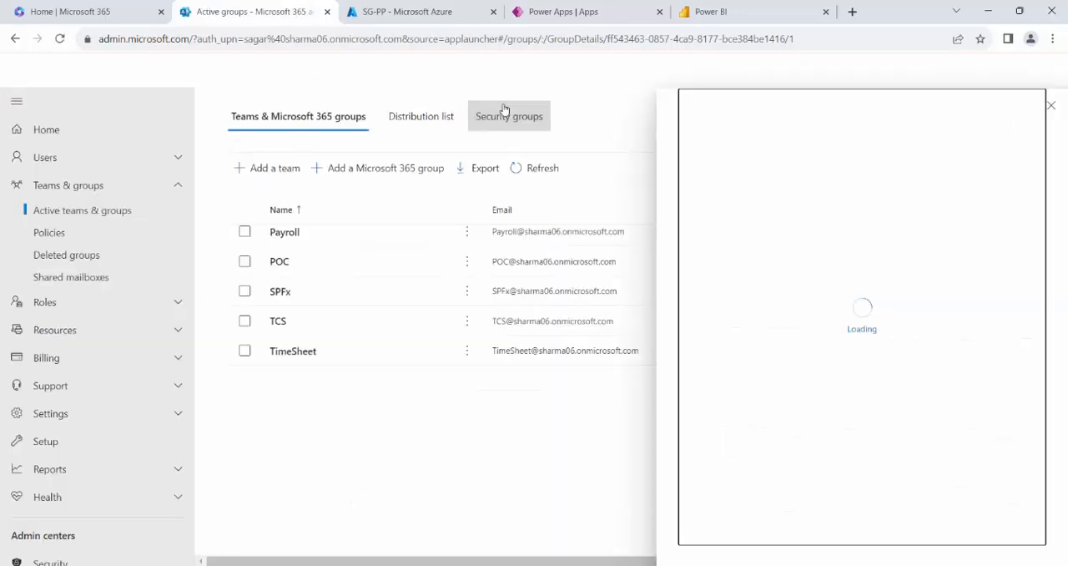
click(504, 114)
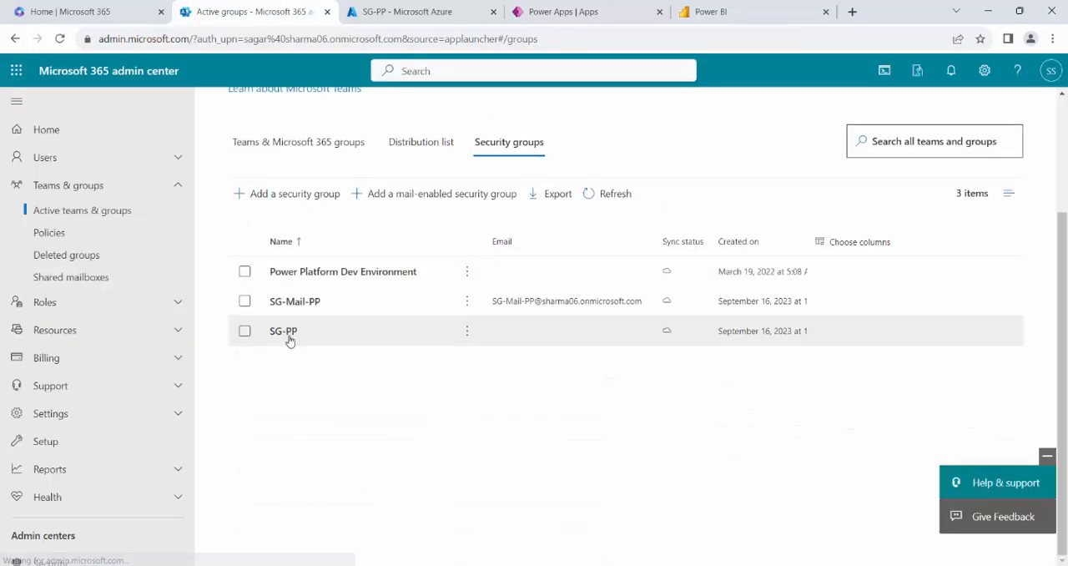
click(290, 337)
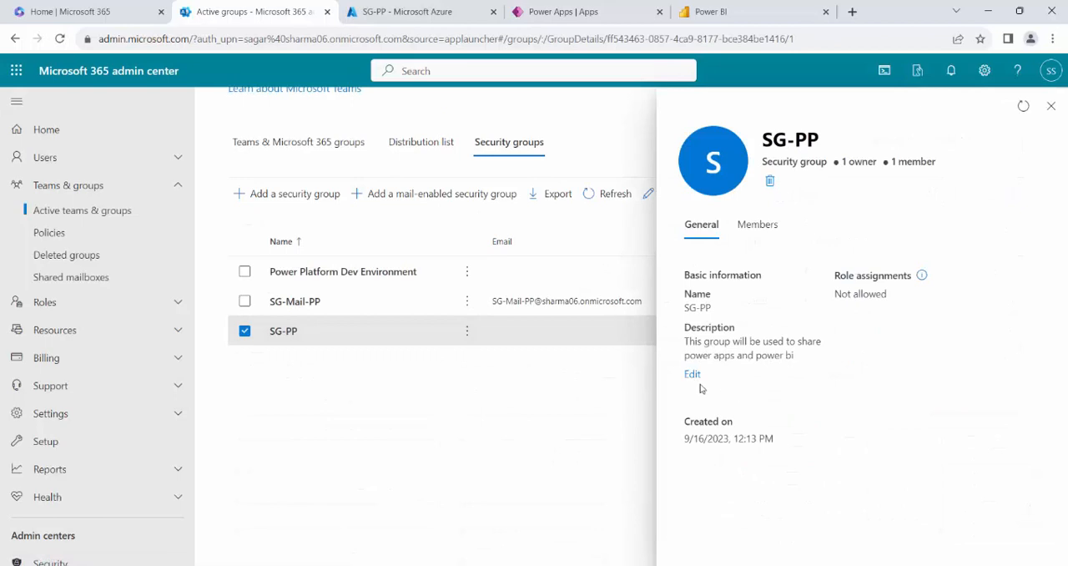
click(757, 225)
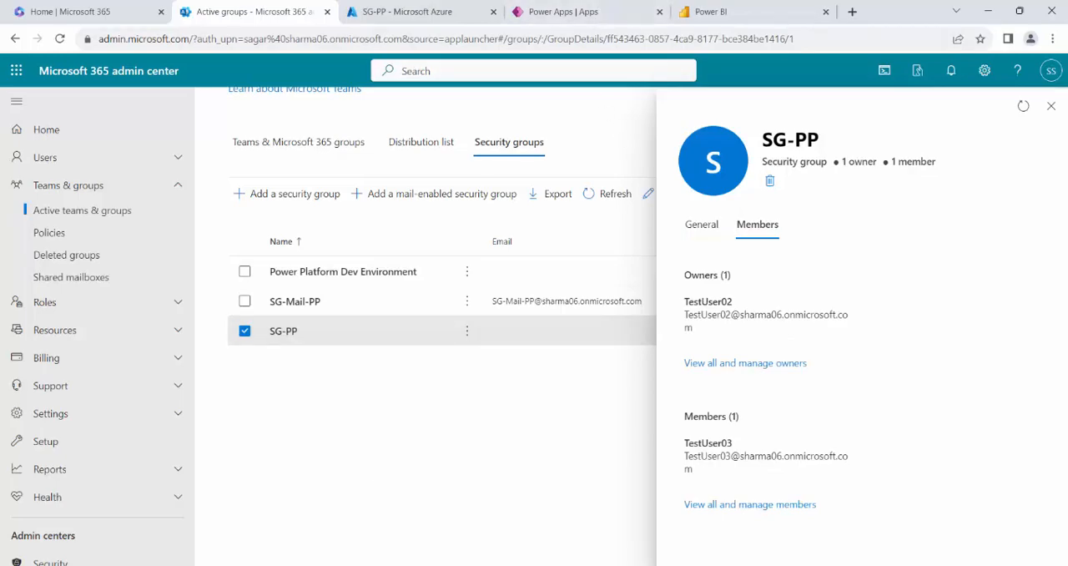
Return to the Demo-AddMembersToSG run in Power Automate and review the status of its actions.
click(351, 524)
click(460, 13)
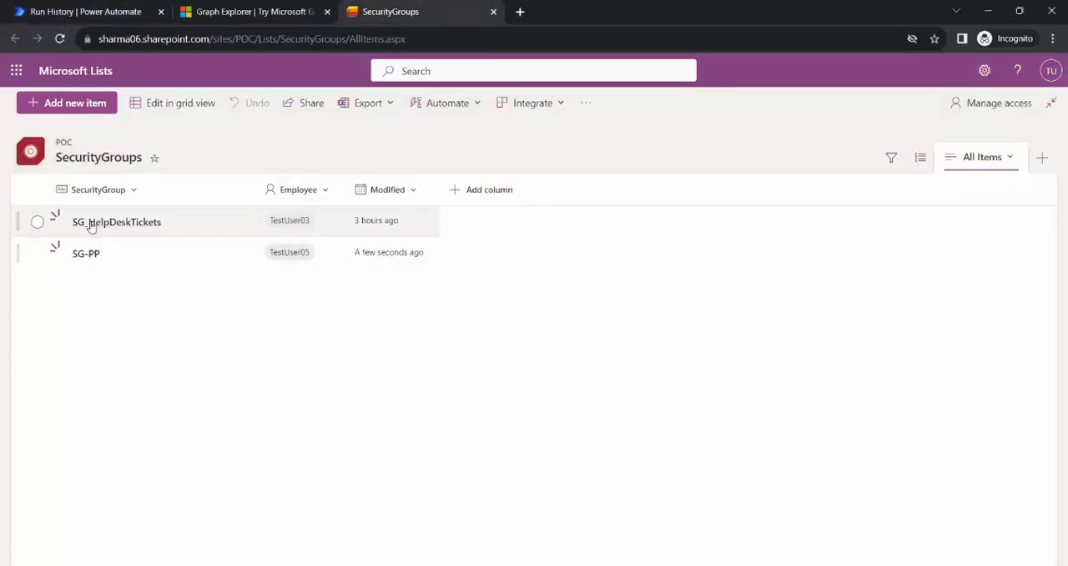
click(129, 6)
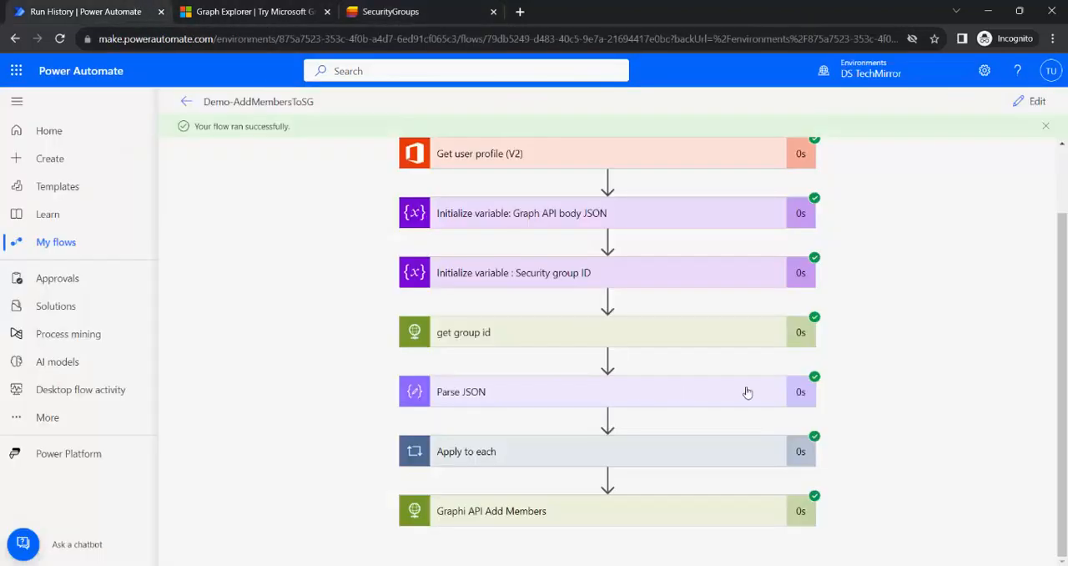
scroll(932, 395, up, 1)
scroll(930, 403, down, 1)
Switch to the PowerPoint presentation, show the Agenda slide full screen and end the slide show.
click(359, 565)
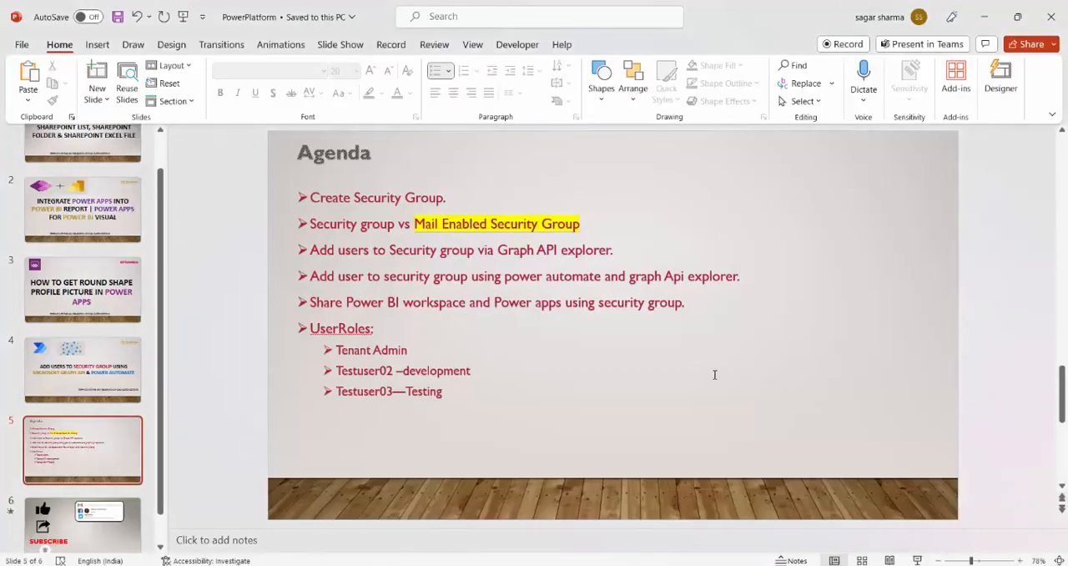
key(shift+F5)
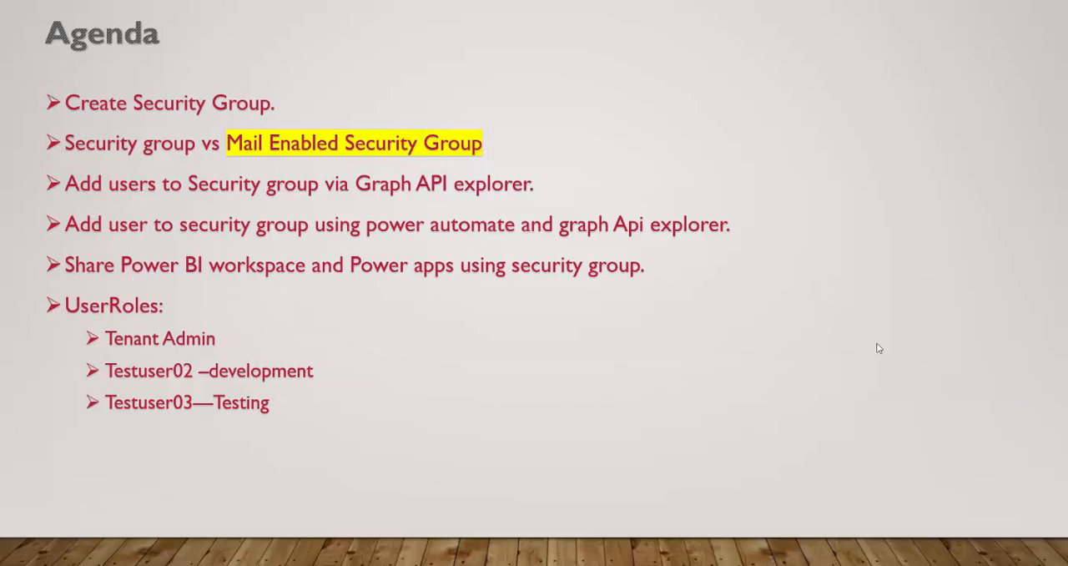
key(Escape)
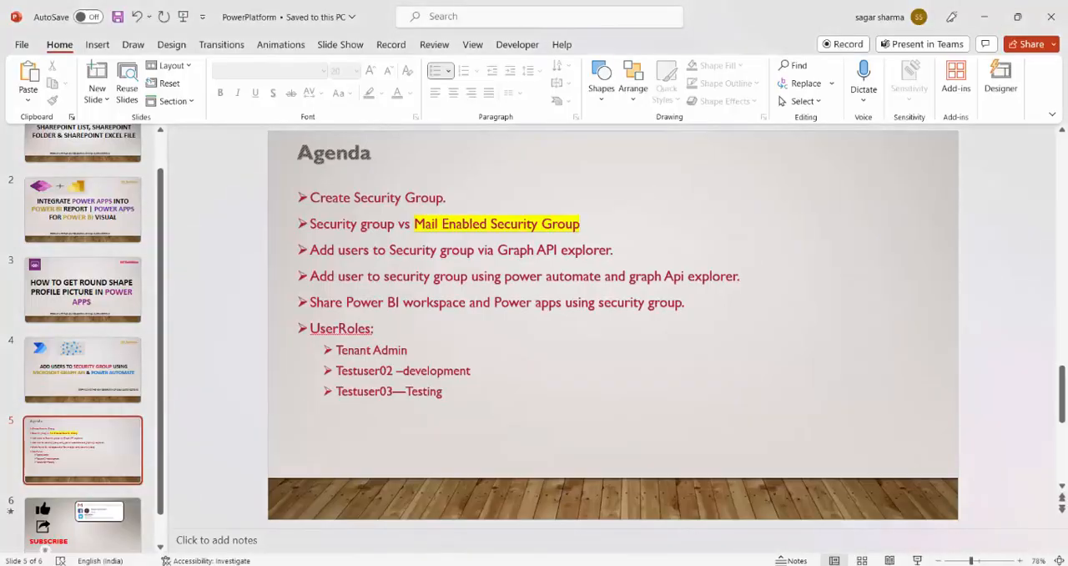
Close the SG-PP details in the admin center and check which account is signed in to the InPrivate Microsoft 365 window.
click(222, 512)
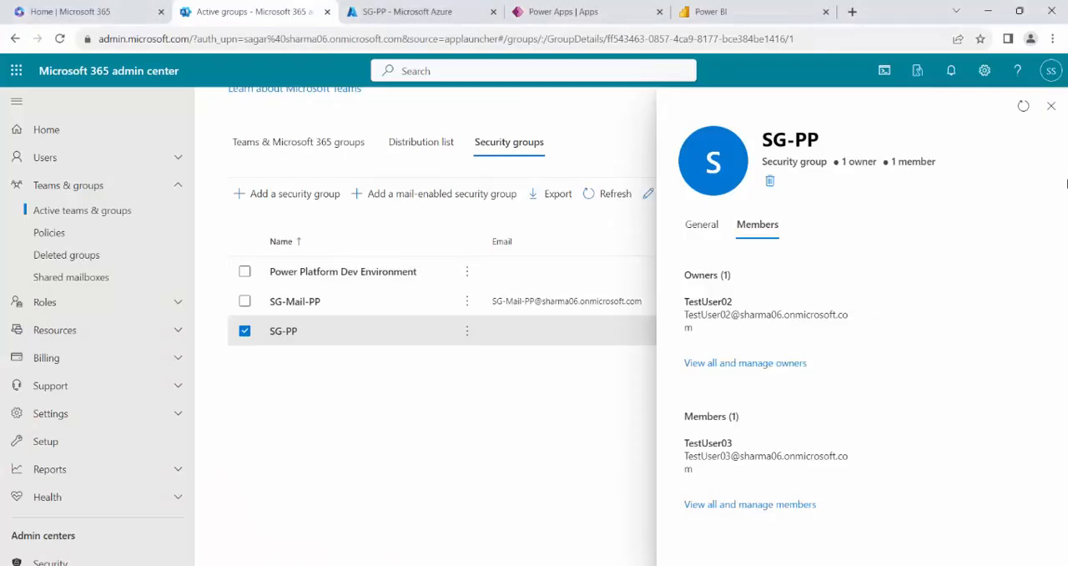
click(1051, 106)
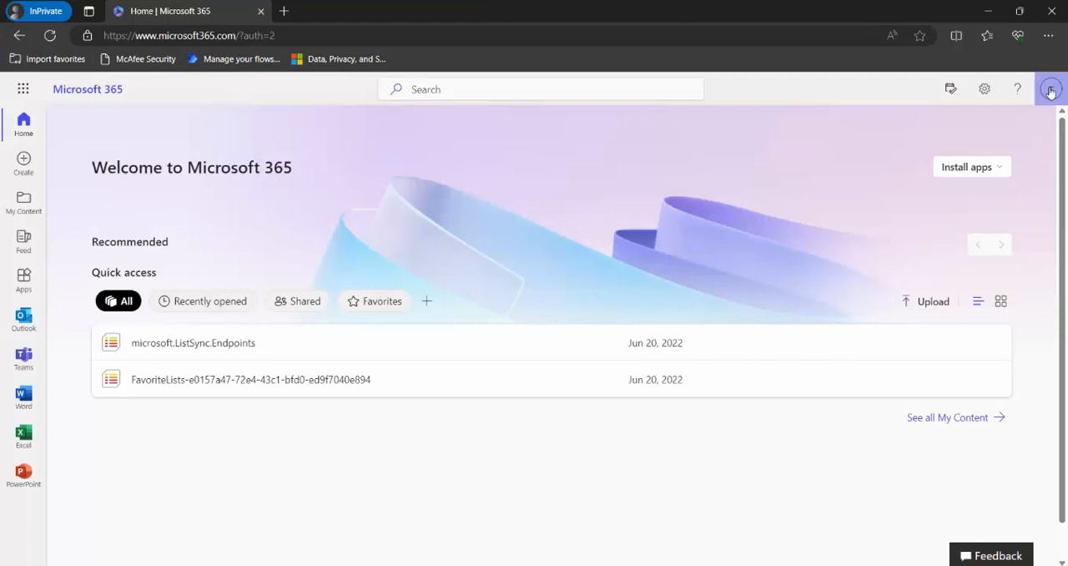
click(1050, 90)
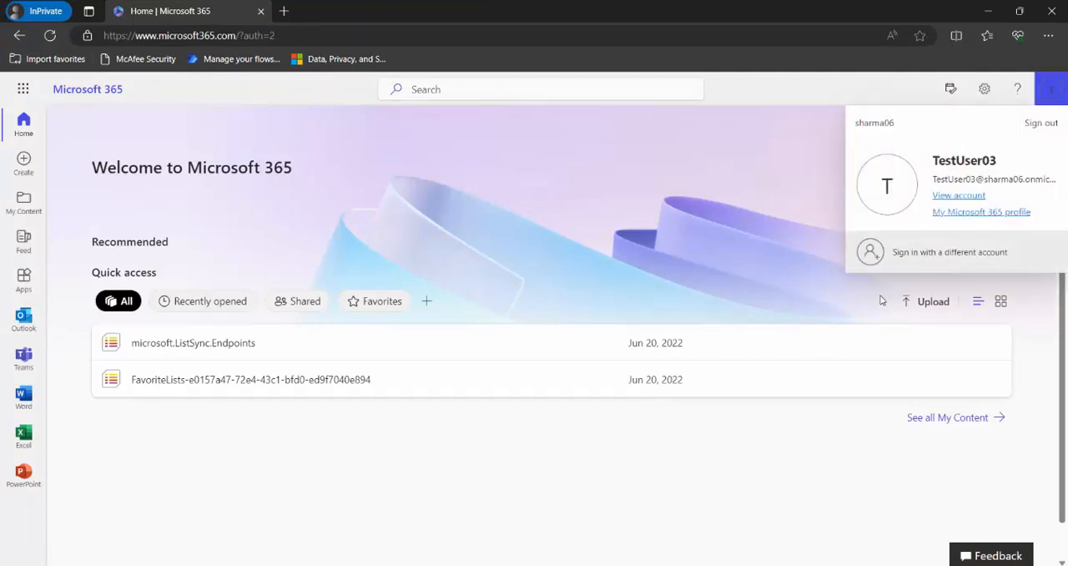
click(794, 89)
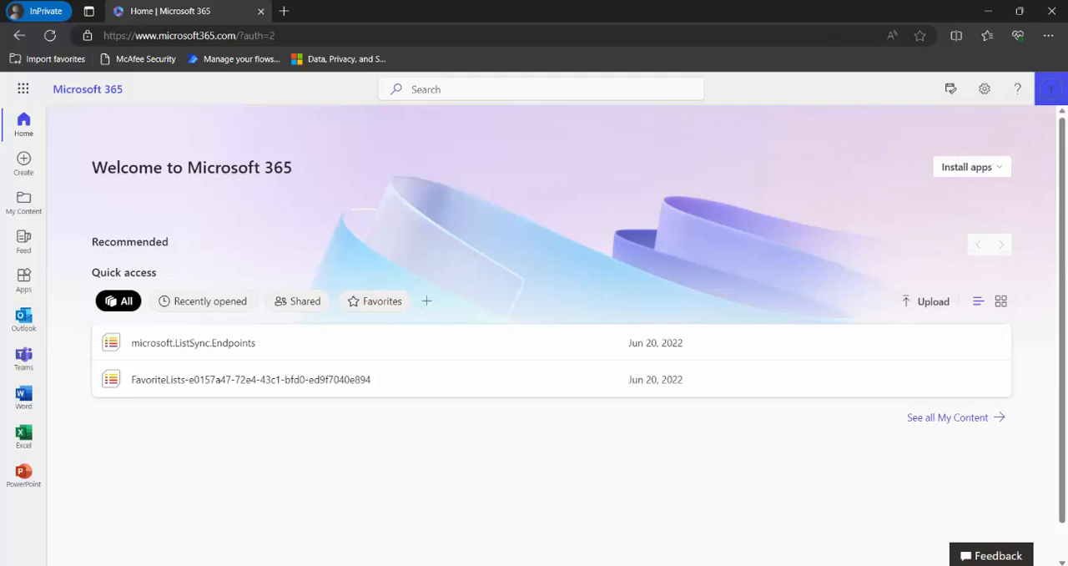
Switch to Power BI in the admin's browser window and open the Development workspace.
click(188, 531)
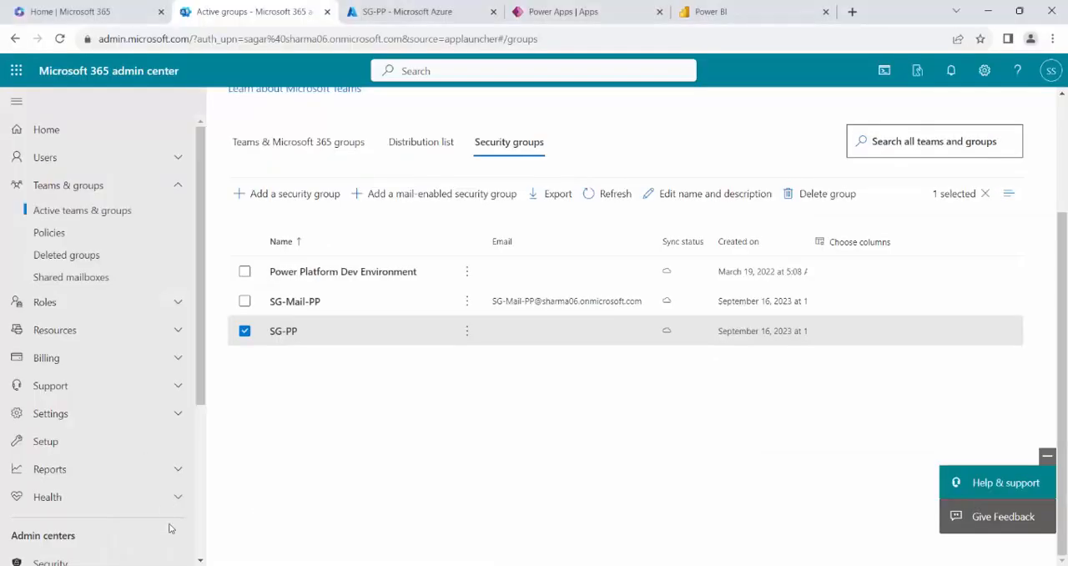
click(696, 12)
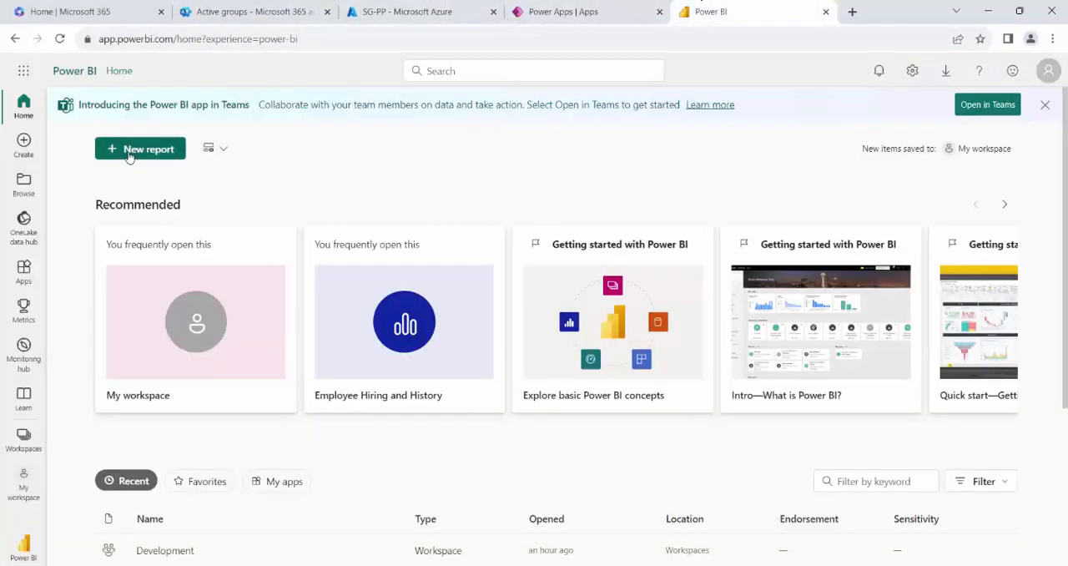
click(28, 442)
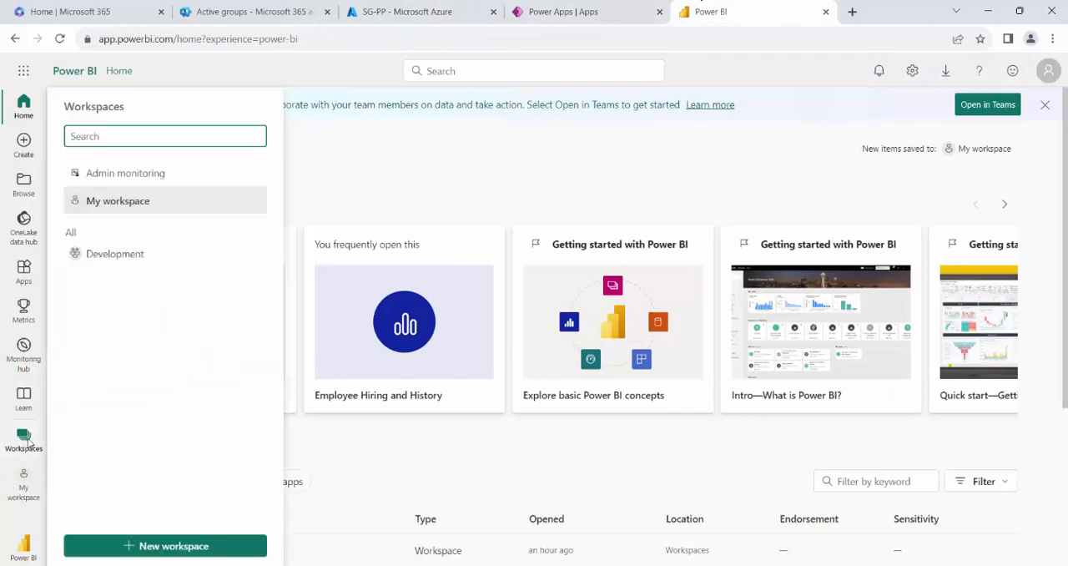
click(153, 256)
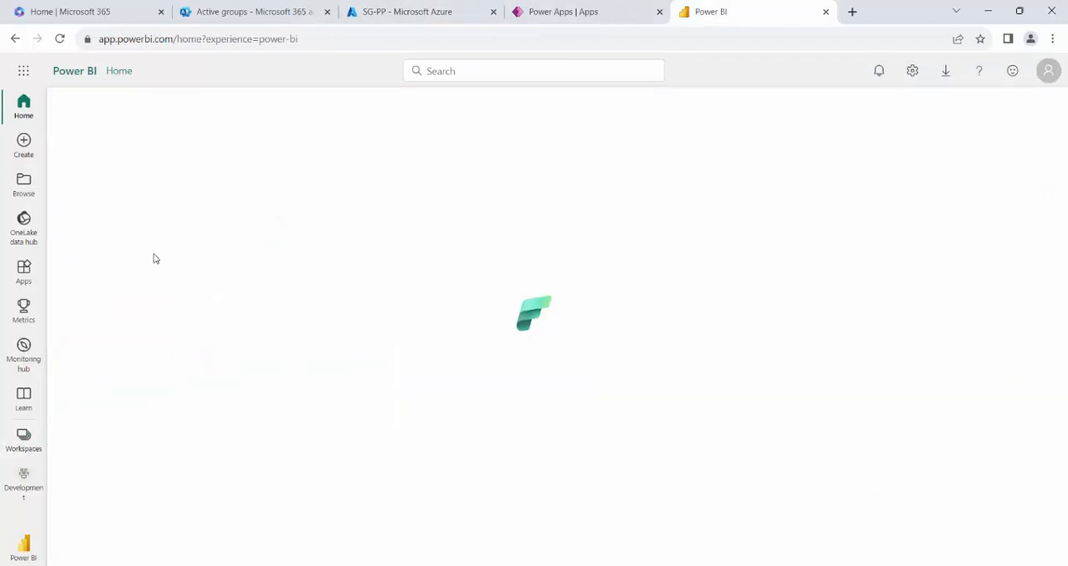
Copy the Development workspace's URL, try to open it in the test user's InPrivate window and return to the admin's Power BI window.
click(542, 41)
key(ctrl+c)
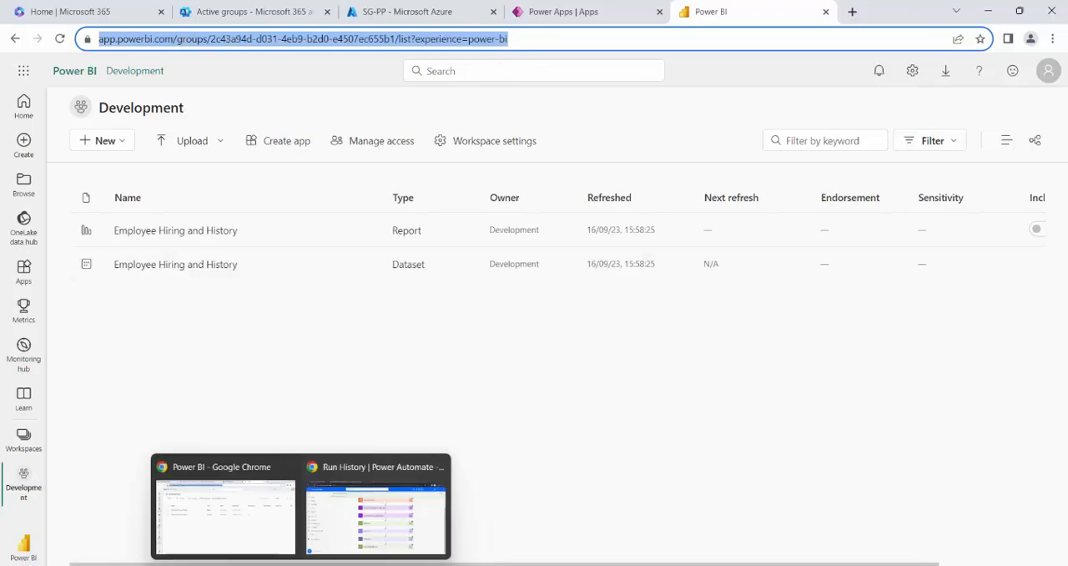
click(292, 564)
click(314, 33)
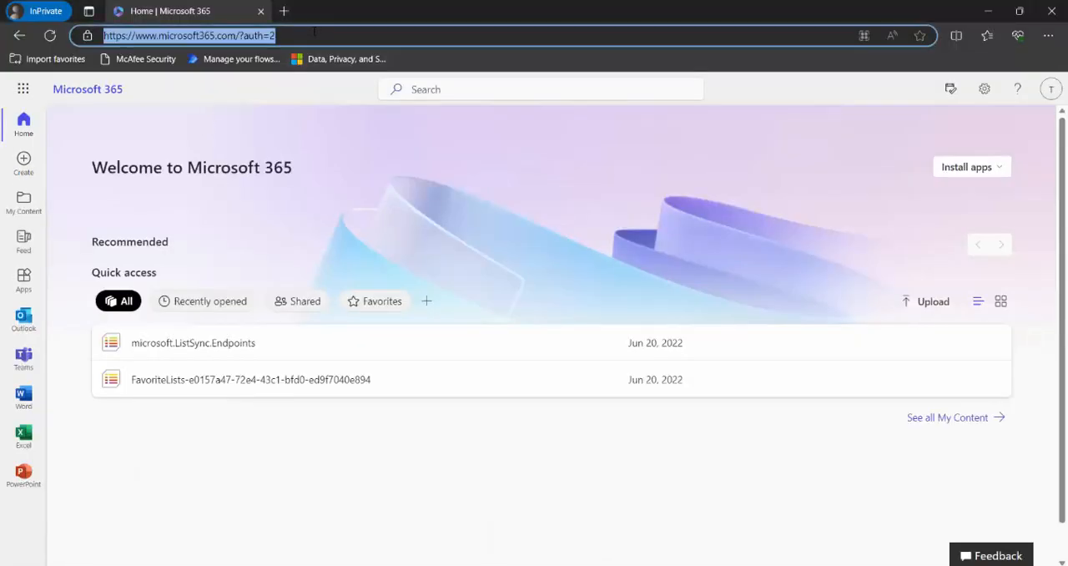
key(ctrl+v)
key(Return)
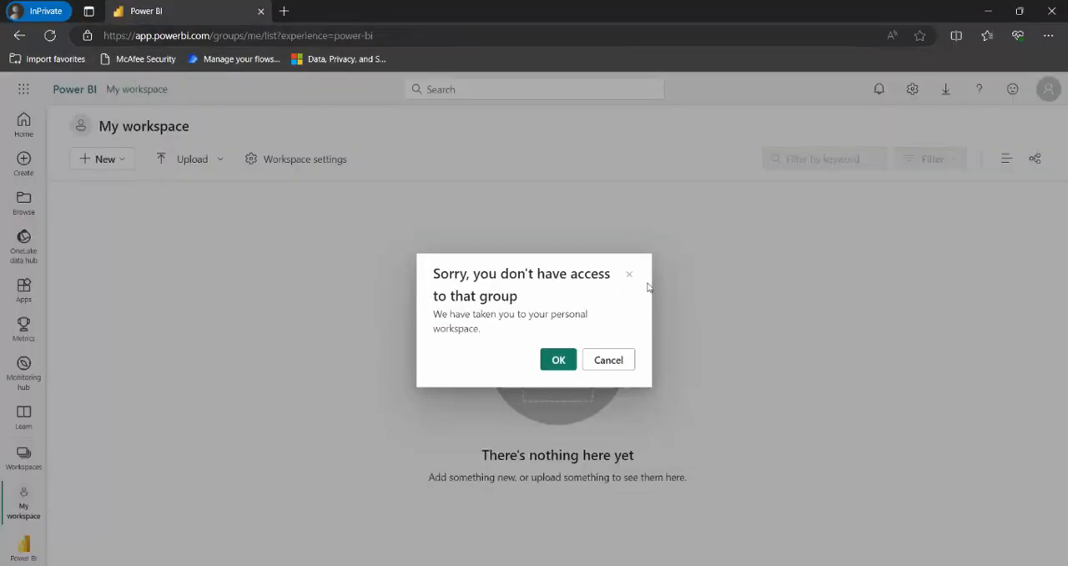
key(alt+Tab)
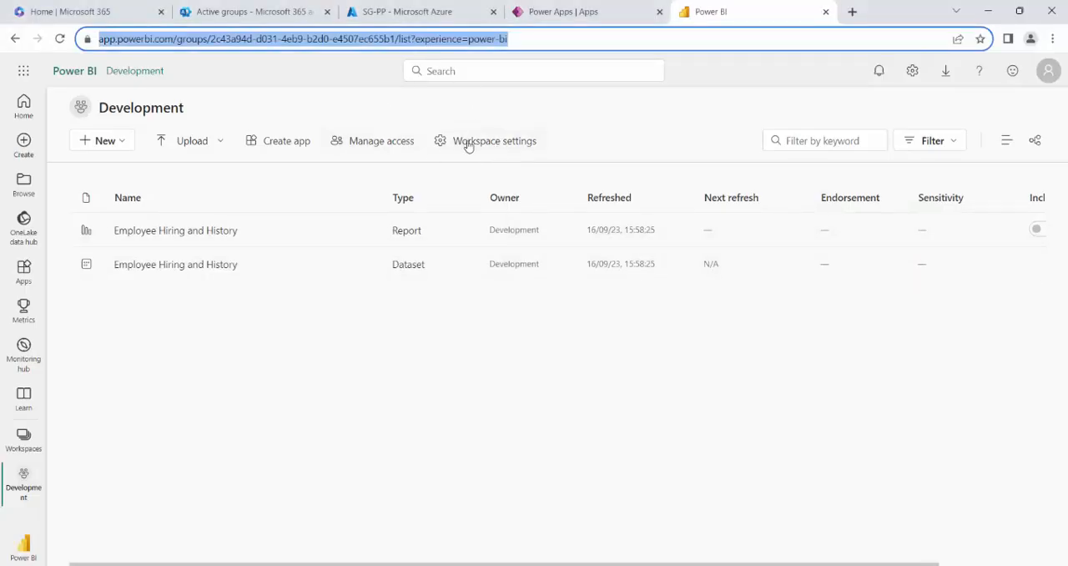
Give the SG-PP security group Viewer access to the Development workspace.
click(384, 150)
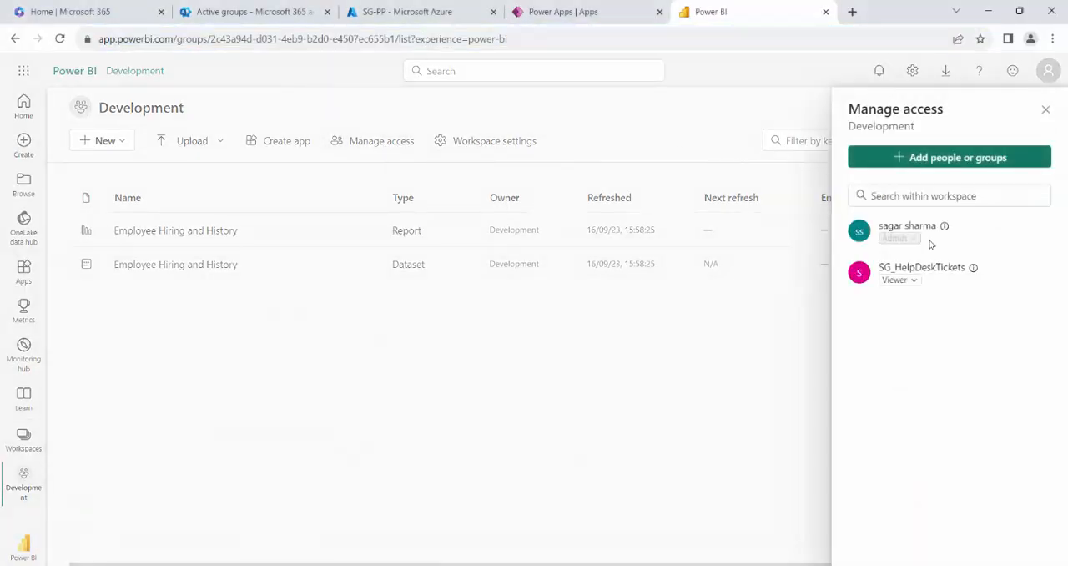
click(929, 163)
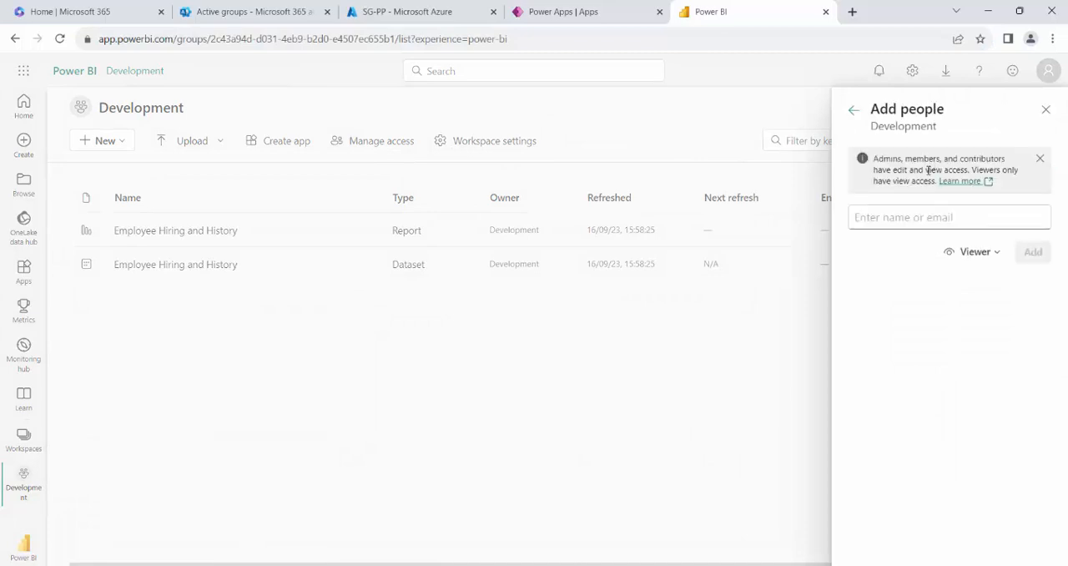
click(886, 217)
text(s)
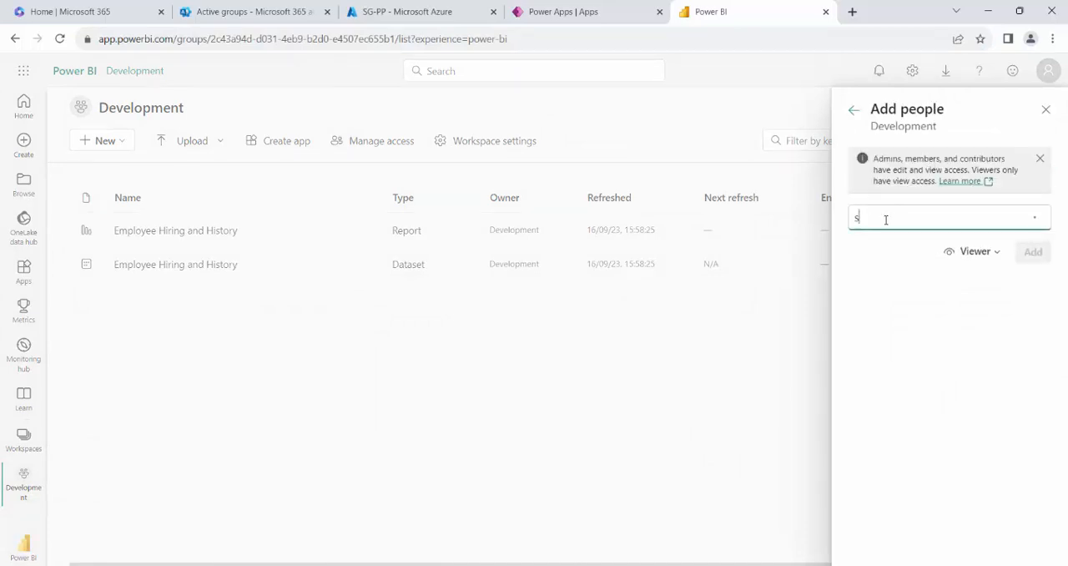
text(g)
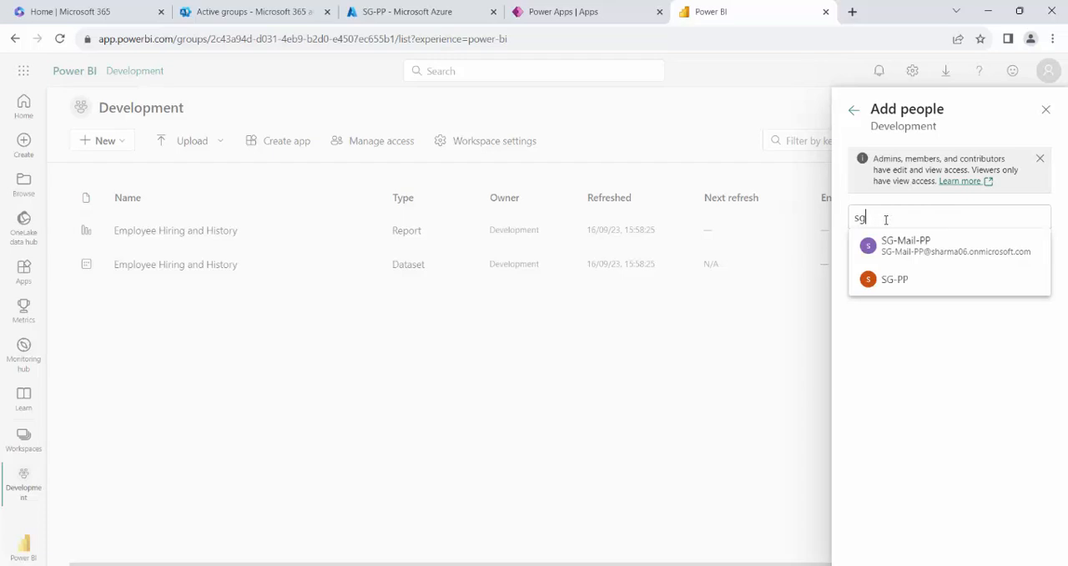
click(895, 279)
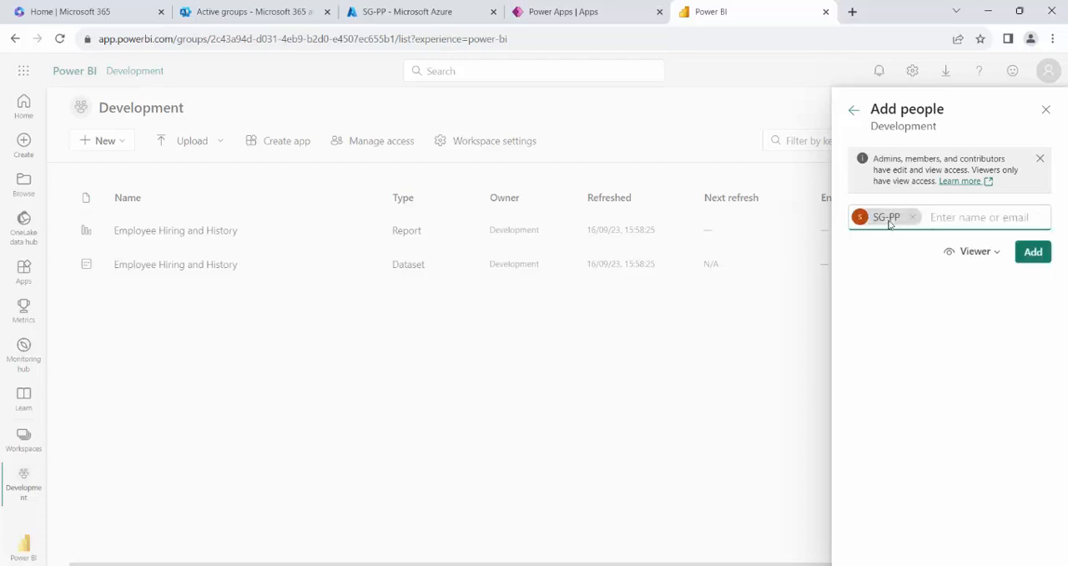
click(1033, 252)
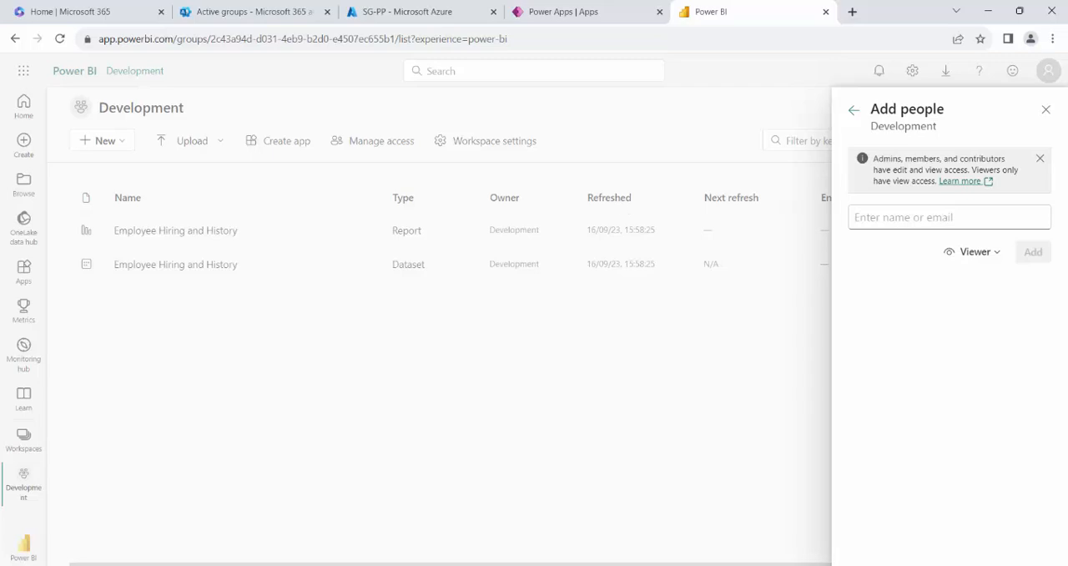
Switch to the test user's InPrivate window, dismiss the access message and load the copied Development workspace URL again.
click(370, 520)
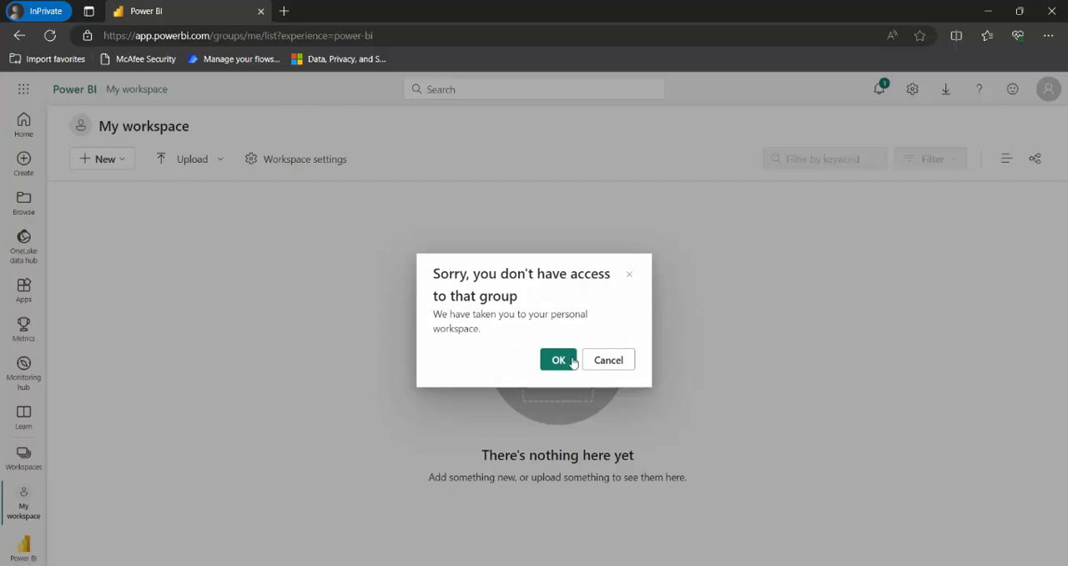
click(616, 359)
click(383, 35)
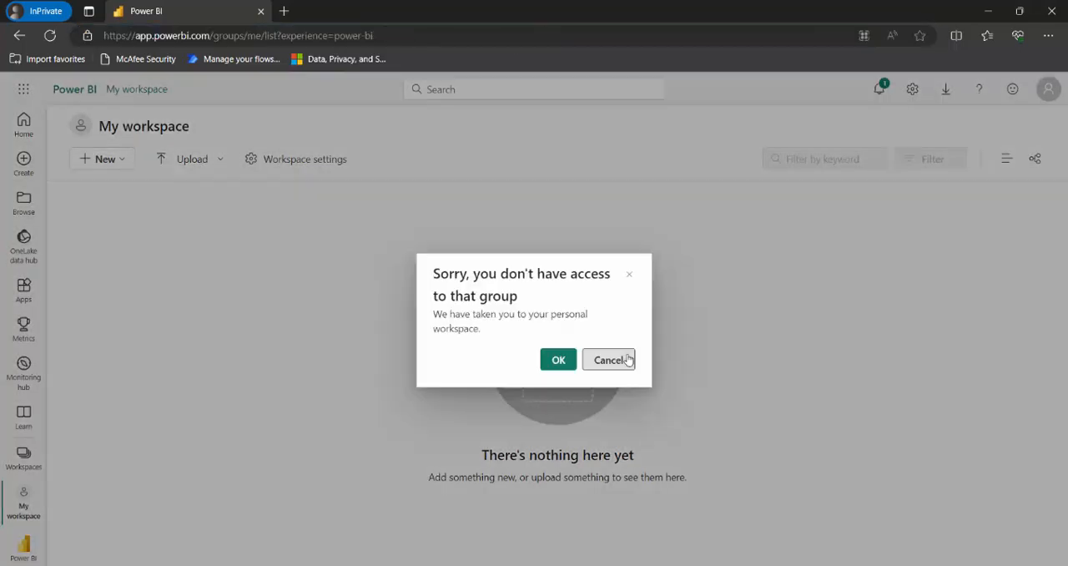
click(621, 359)
click(384, 35)
key(ctrl+v)
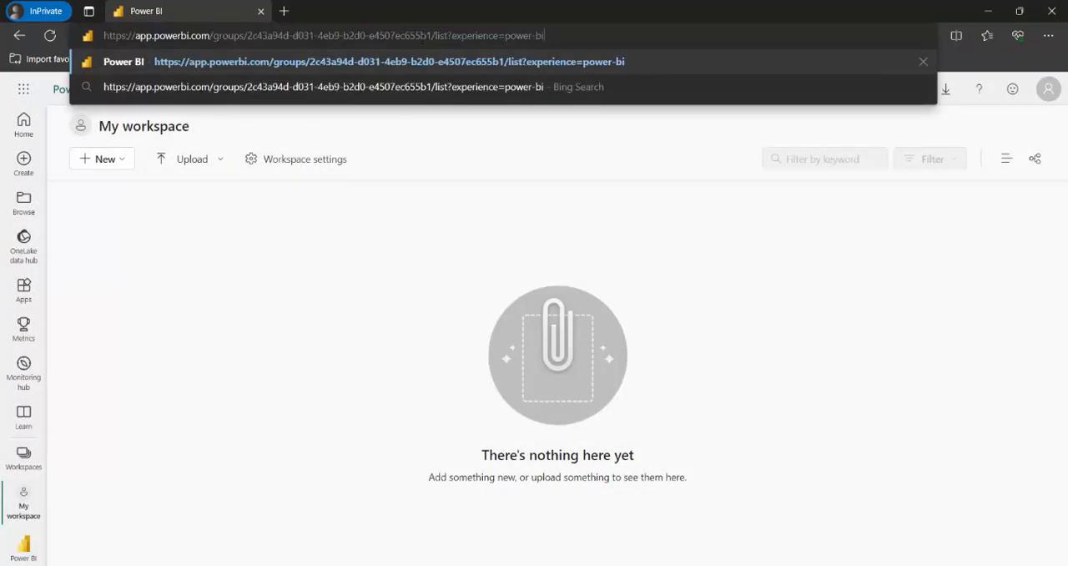
key(Return)
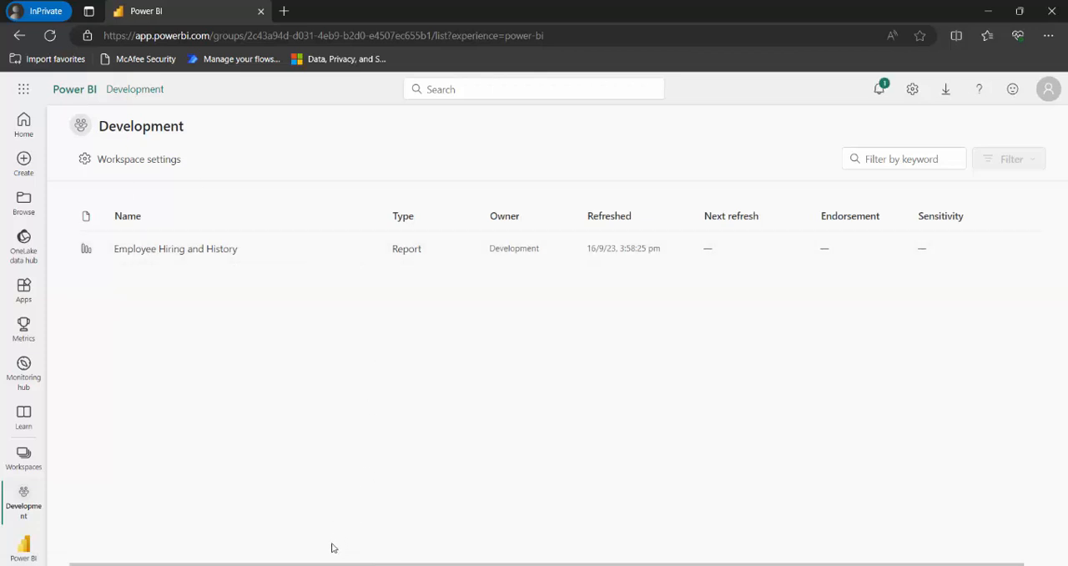
Return to the admin's browser window and show the Power Apps app list.
click(254, 519)
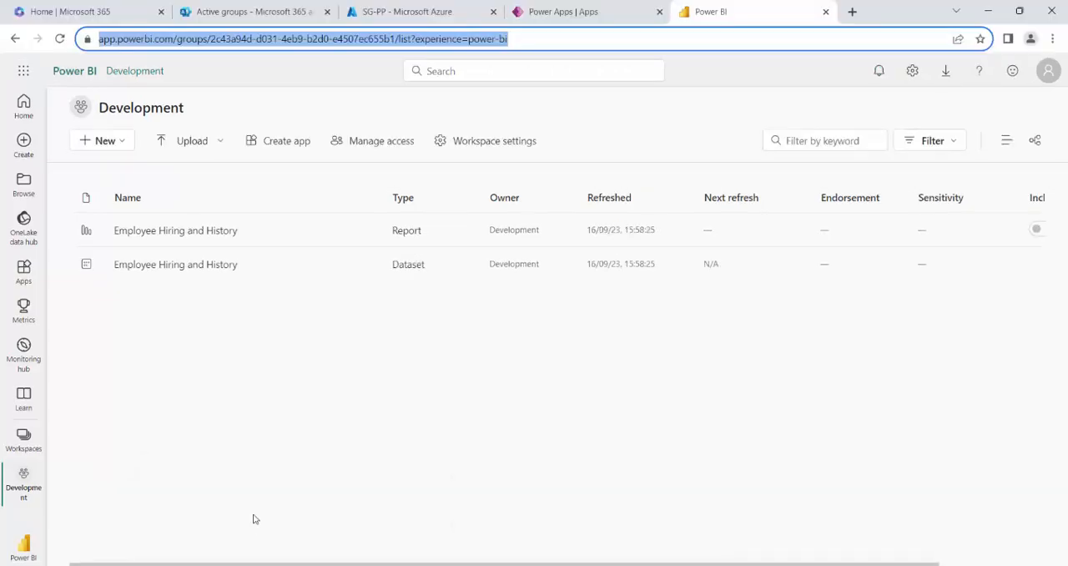
click(549, 11)
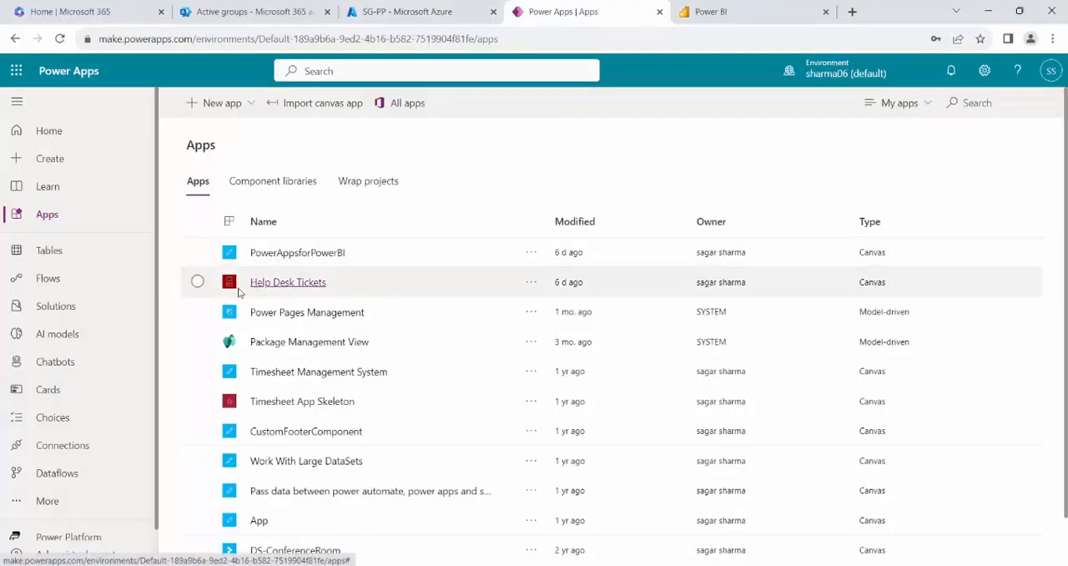
click(197, 282)
click(530, 284)
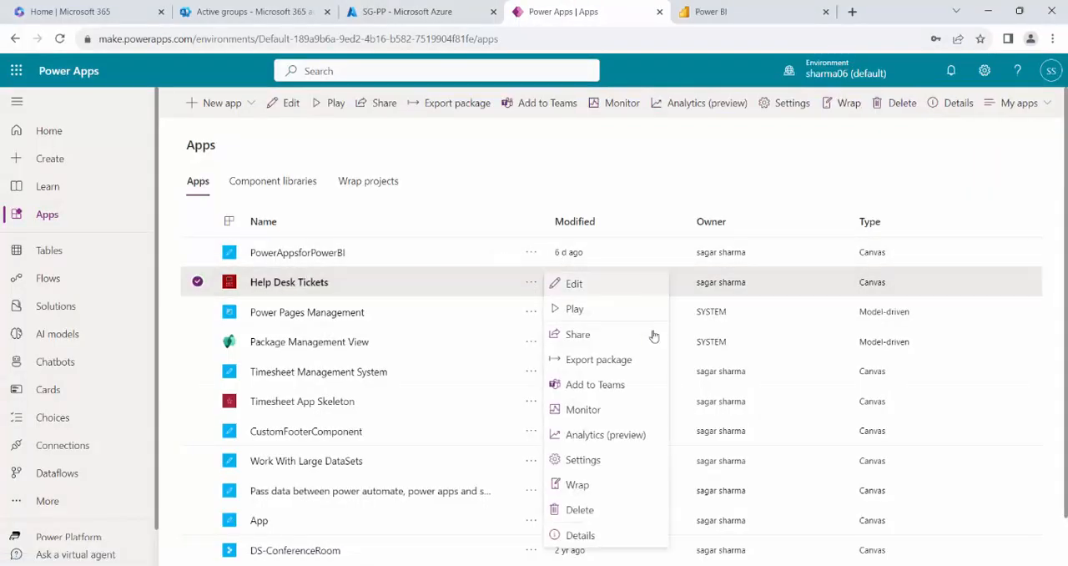
click(577, 333)
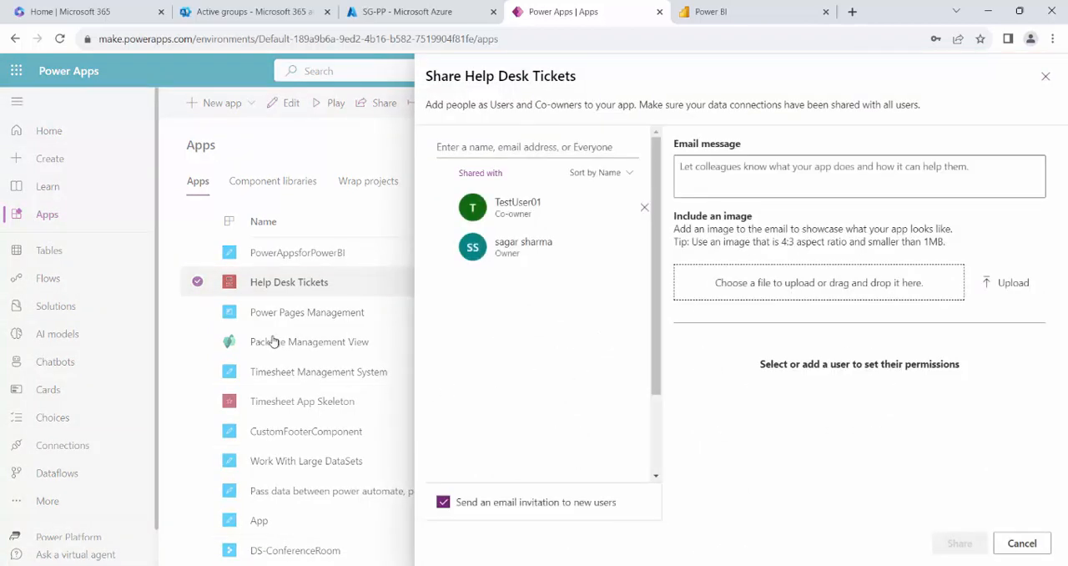
click(508, 146)
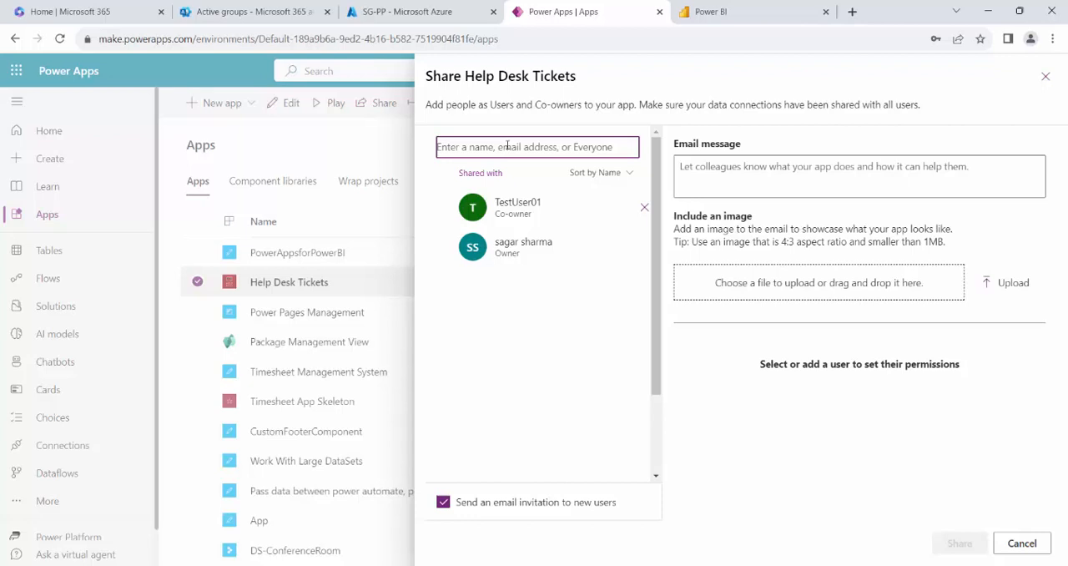
text(sg-pp)
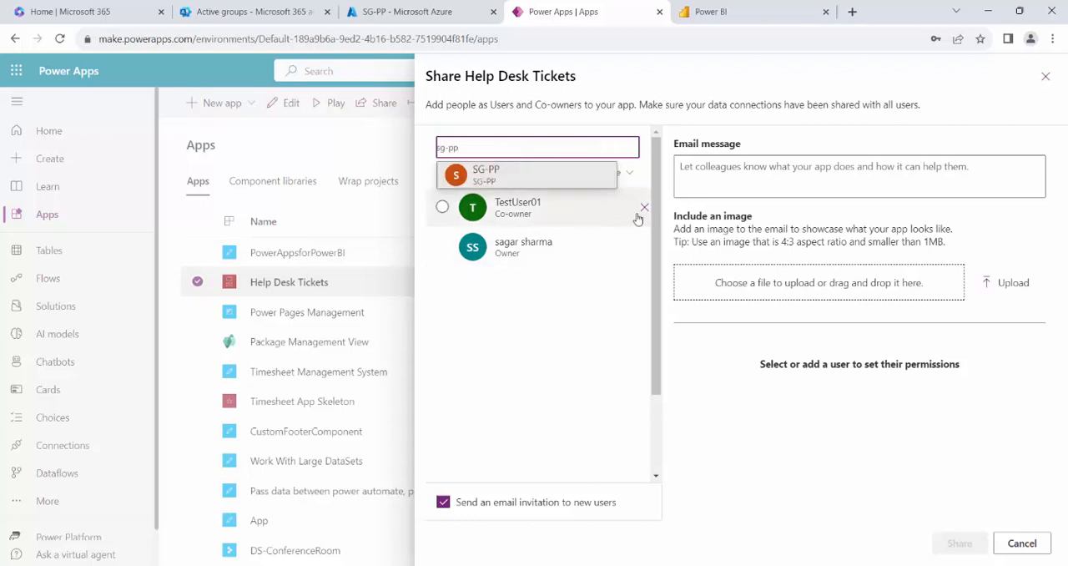
click(1028, 544)
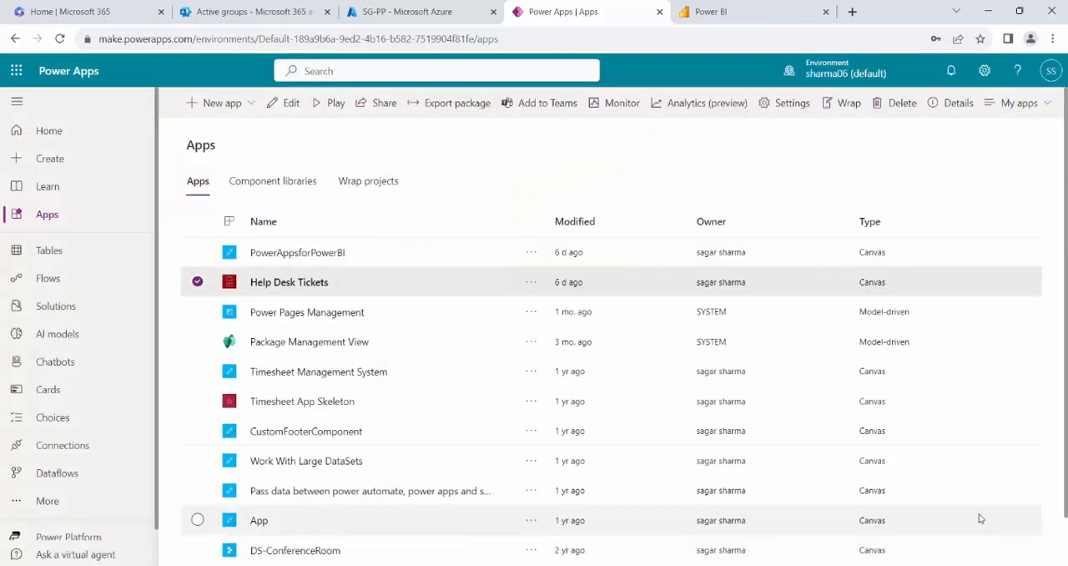
Open the Help Desk Tickets app's details, copy its web link and try to open it in a new InPrivate tab.
click(531, 284)
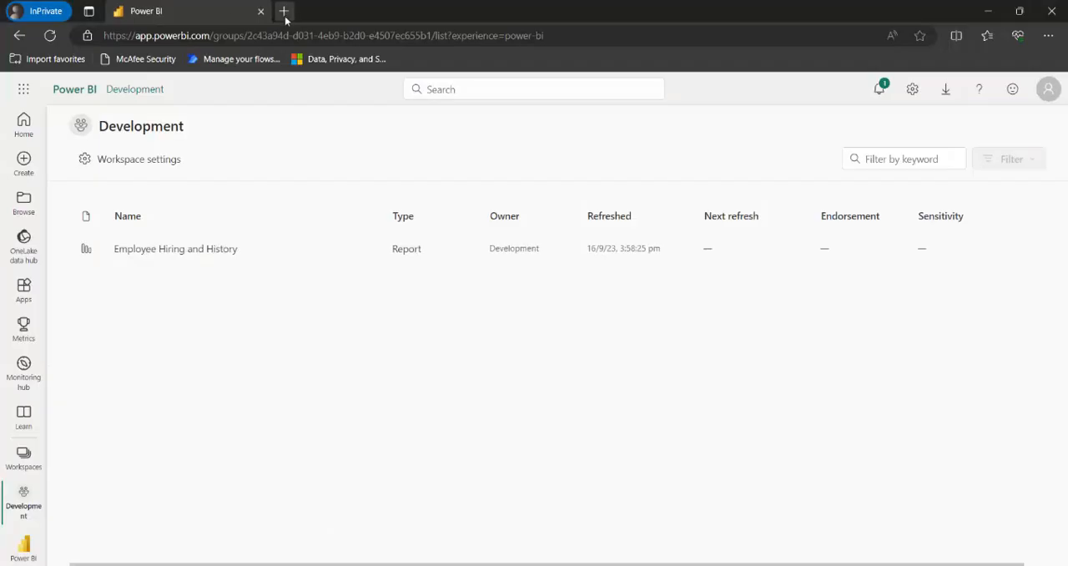
click(283, 12)
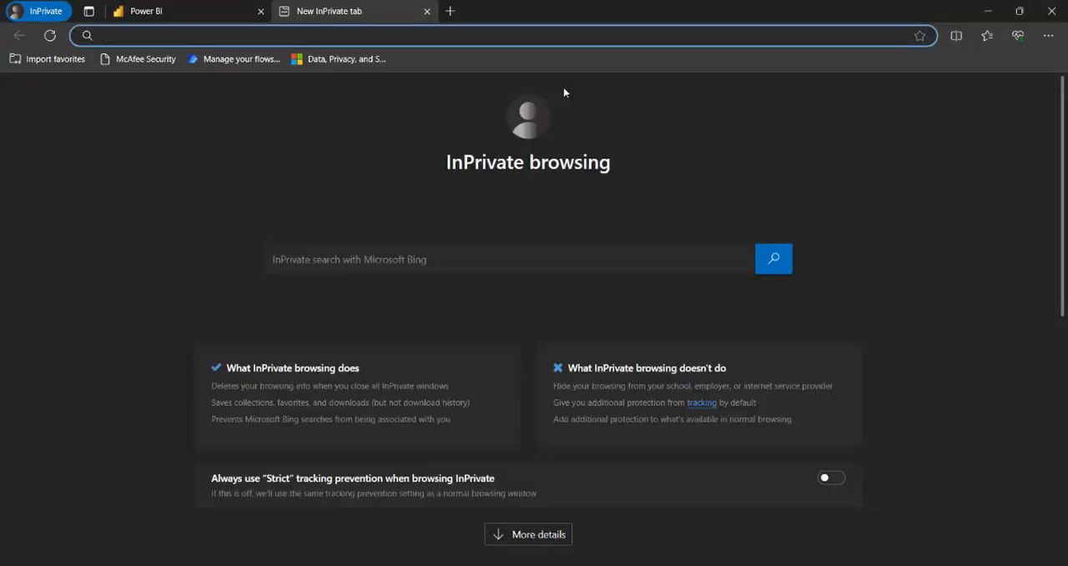
key(ctrl+v)
key(Return)
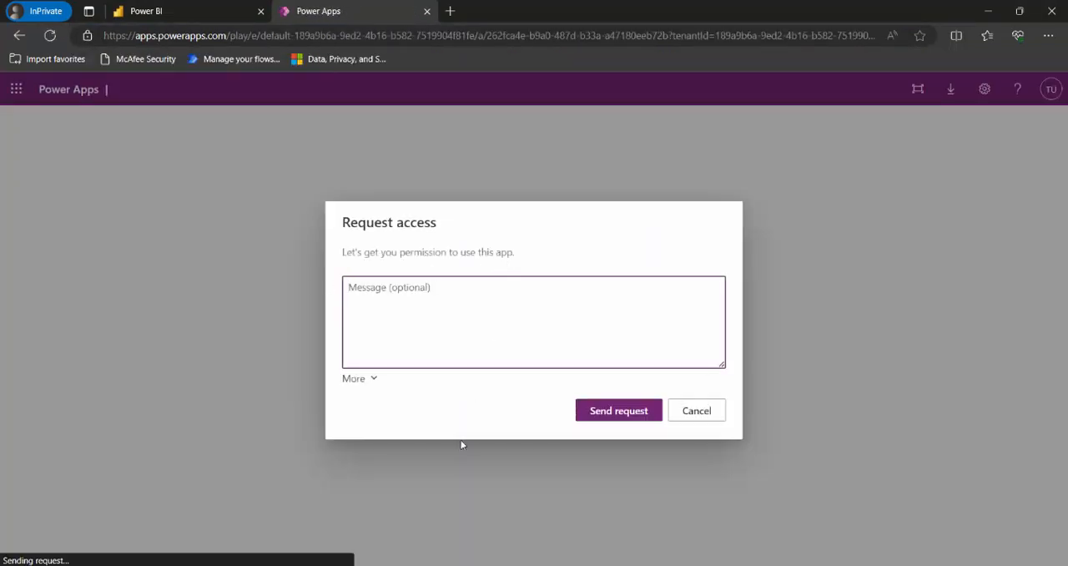
In the admin's Power Apps window, share Help Desk Tickets with SG-PP as co-owner, without sending an email invitation.
mouse_move(300, 565)
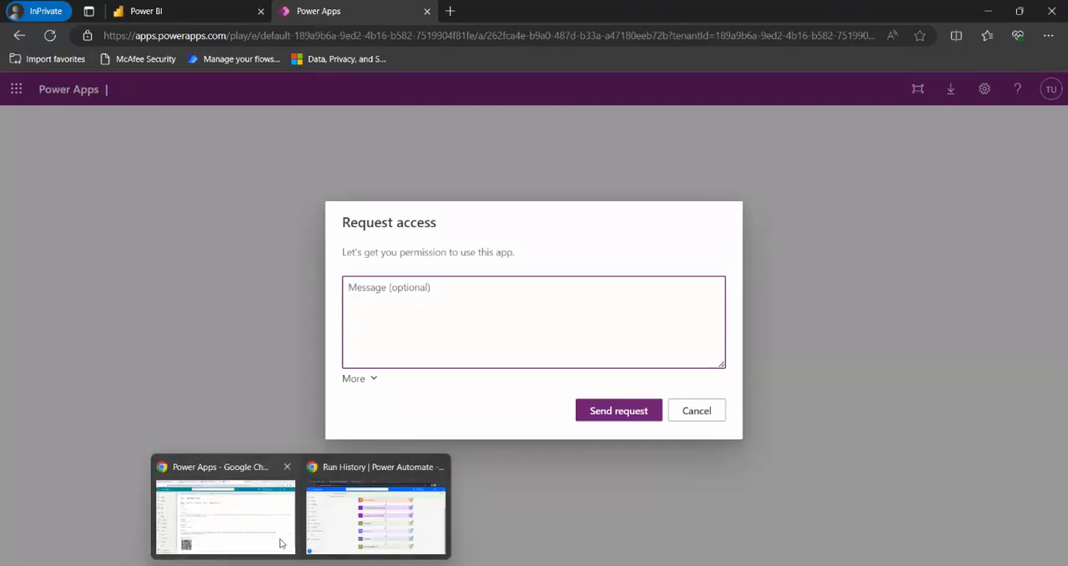
click(288, 546)
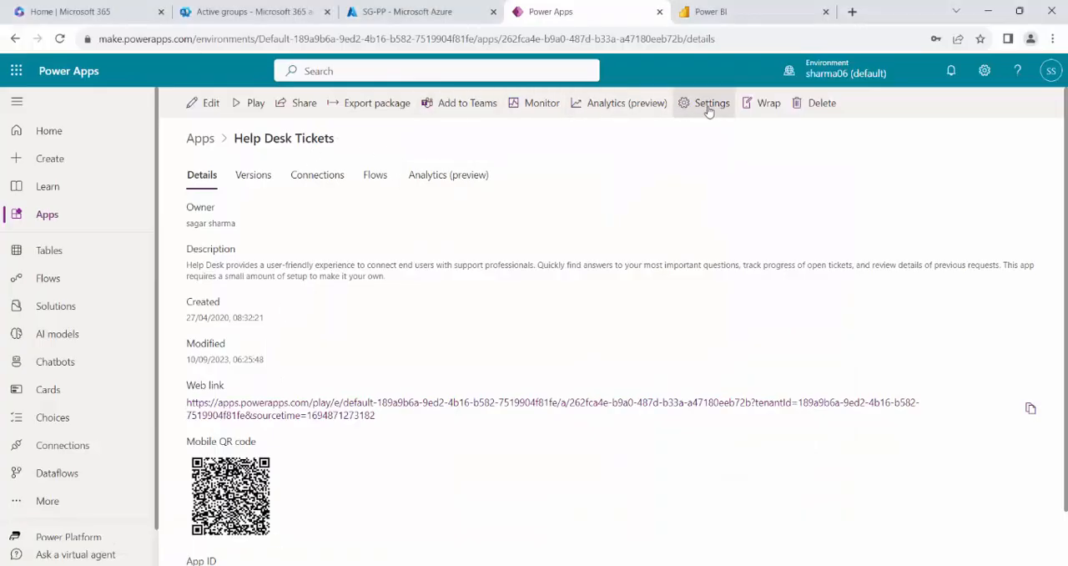
click(293, 103)
click(489, 147)
text(sg-pp)
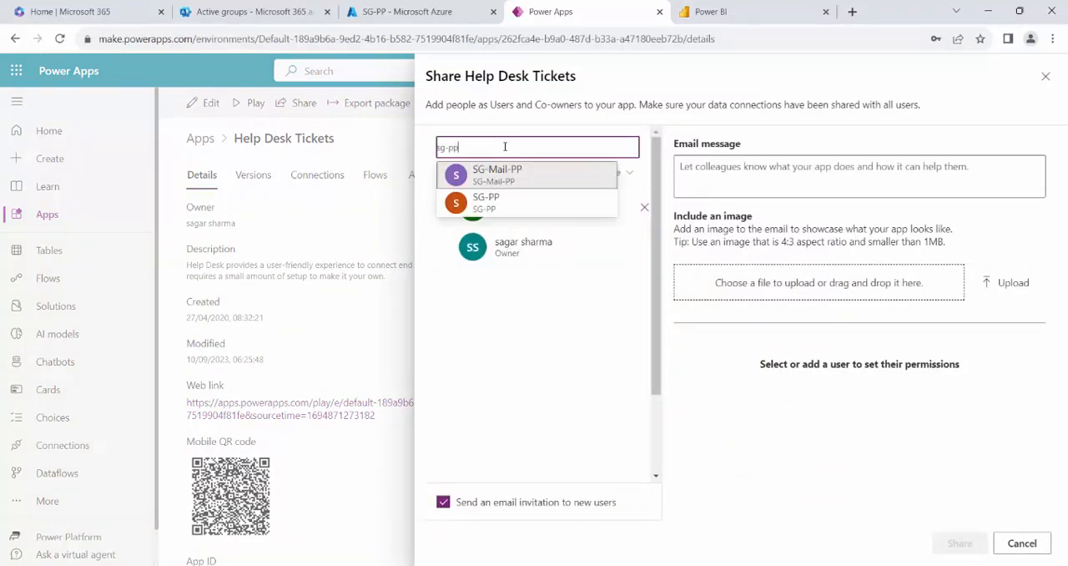
click(550, 169)
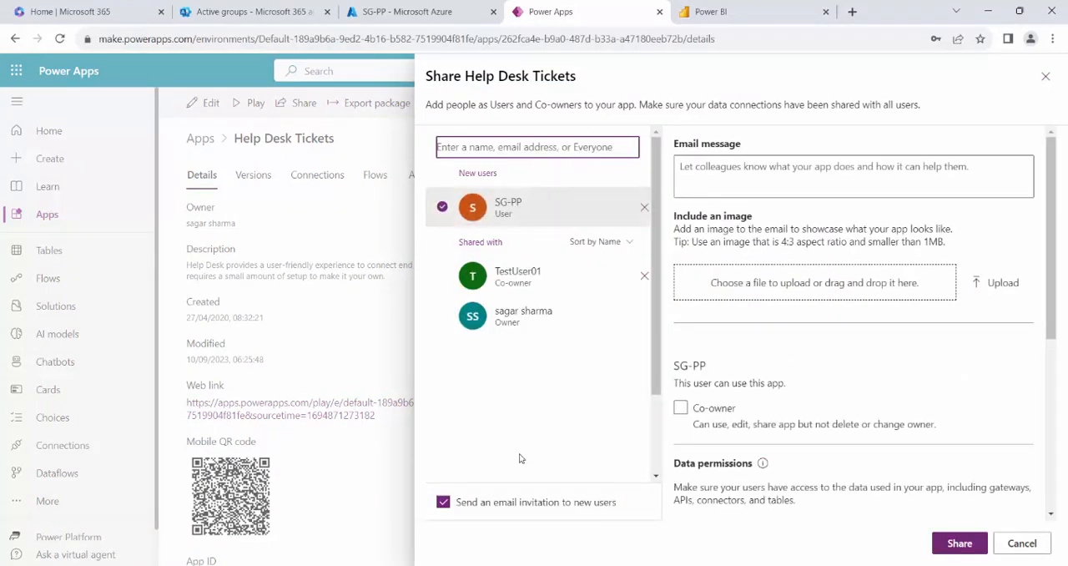
click(443, 501)
click(714, 212)
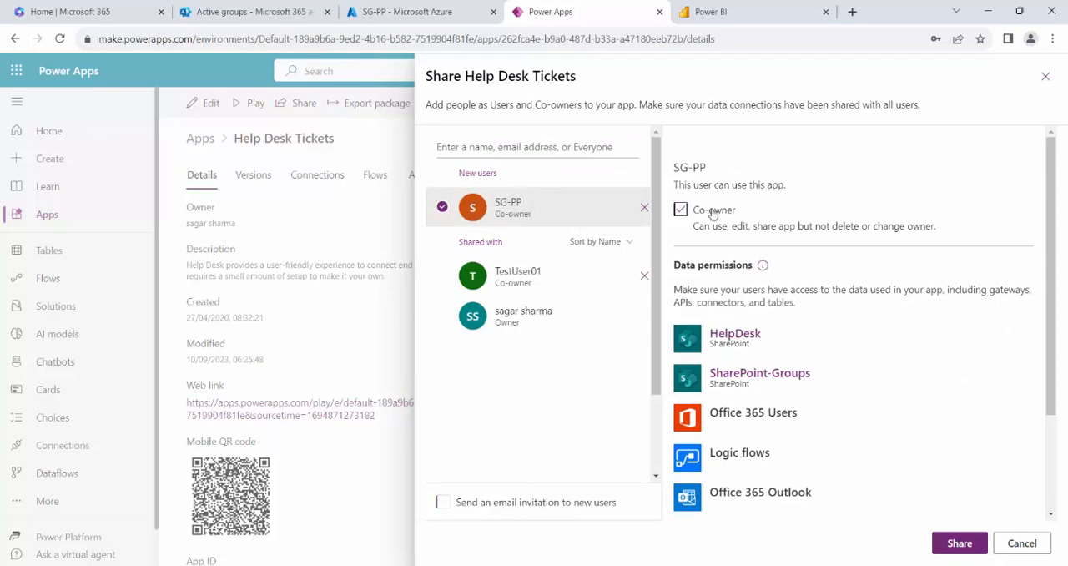
click(960, 543)
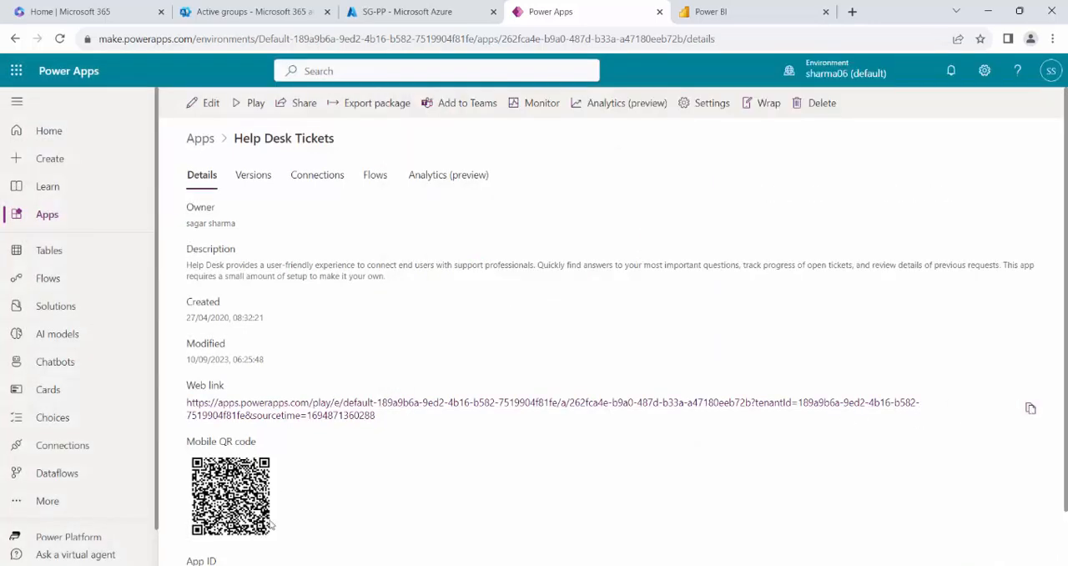
Open the Help Desk Tickets web link in the test user's InPrivate window to test the shared access.
mouse_move(331, 565)
click(333, 518)
key(ctrl+v)
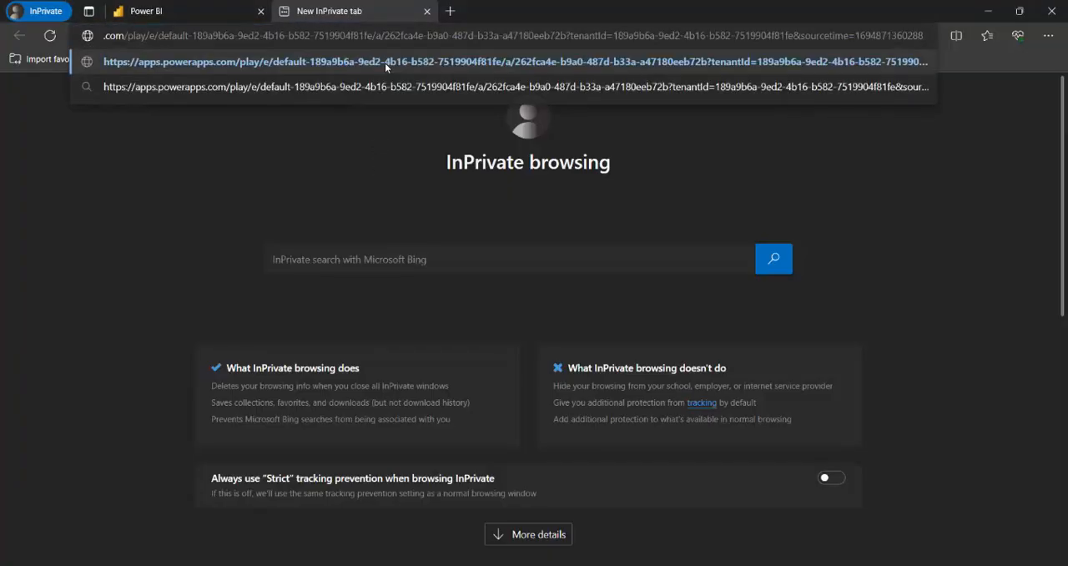
click(385, 62)
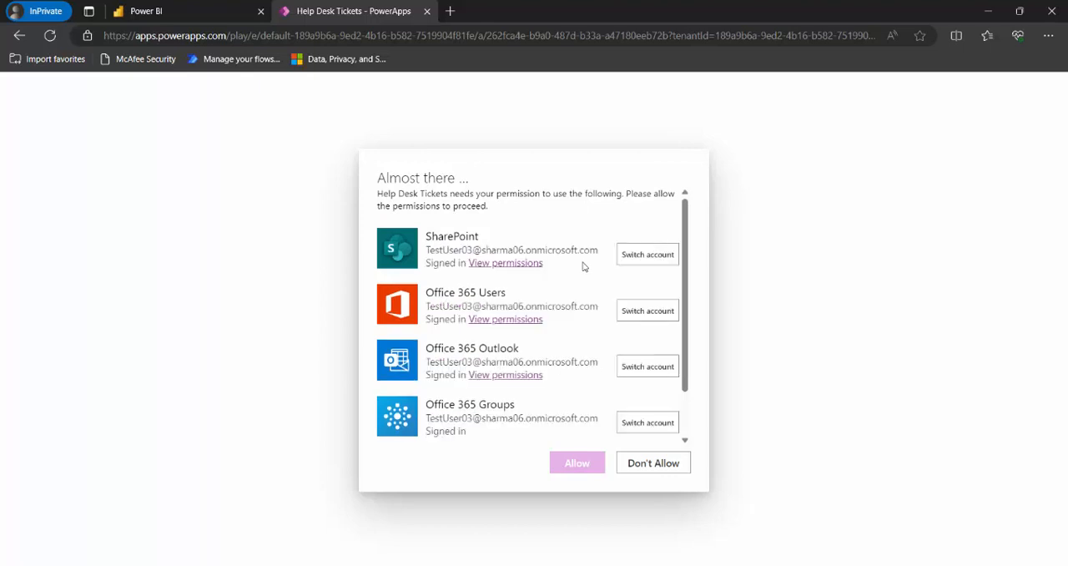
Switch to the PowerPoint presentation, review the Agenda slide in full screen and end the slide show.
mouse_move(362, 565)
click(362, 565)
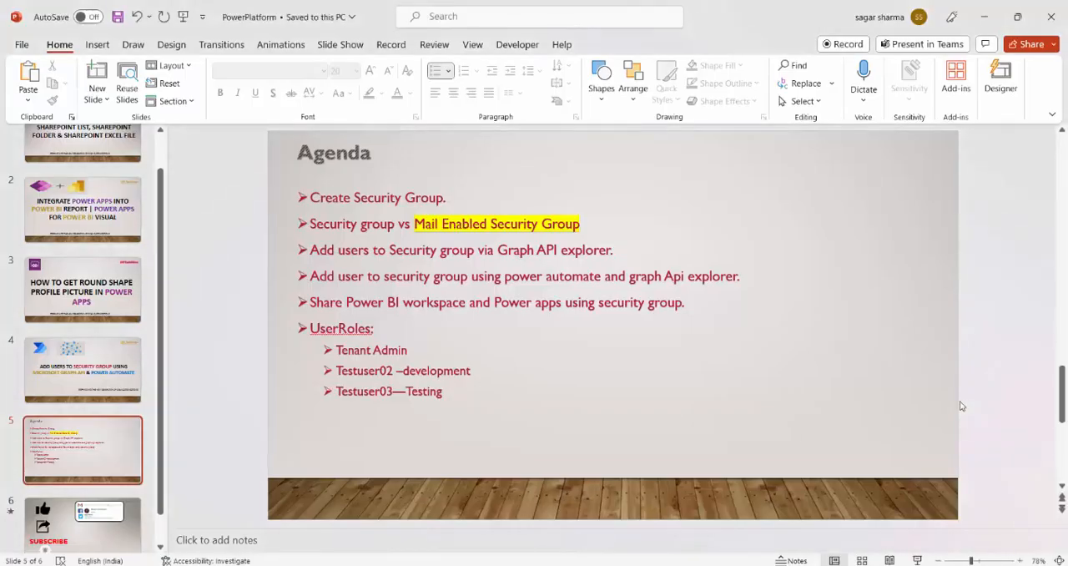
key(shift+F5)
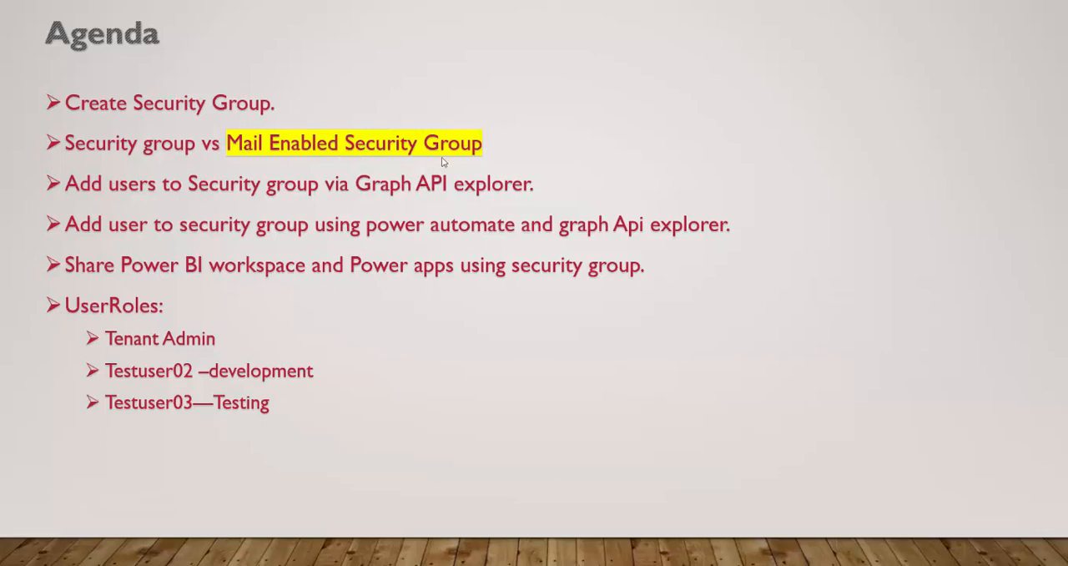
key(Escape)
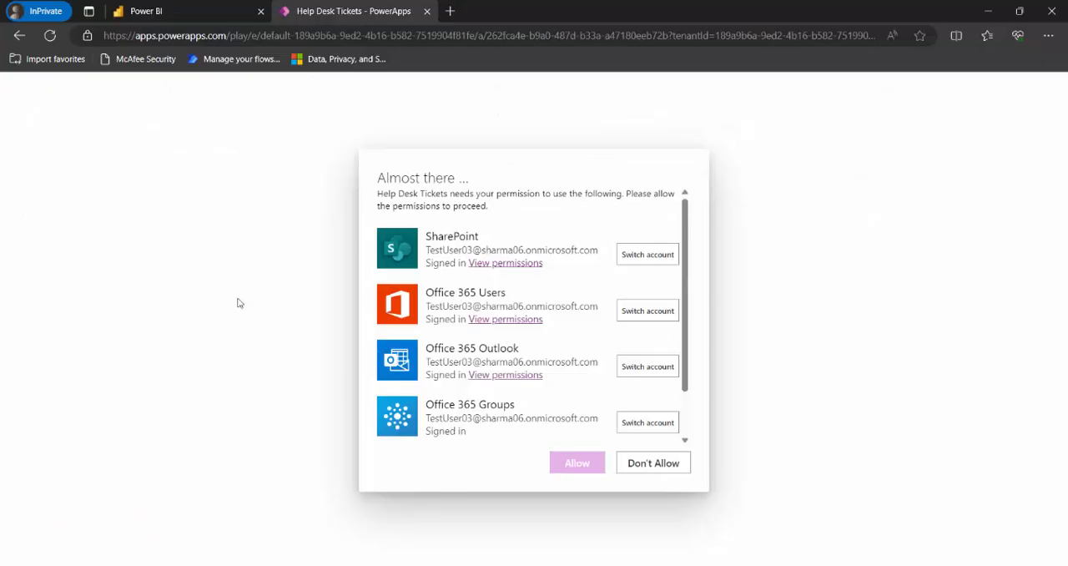
Review the Demo-AddMembersToSG run and the SecurityGroups list in the incognito window, then close Graph Explorer.
click(371, 526)
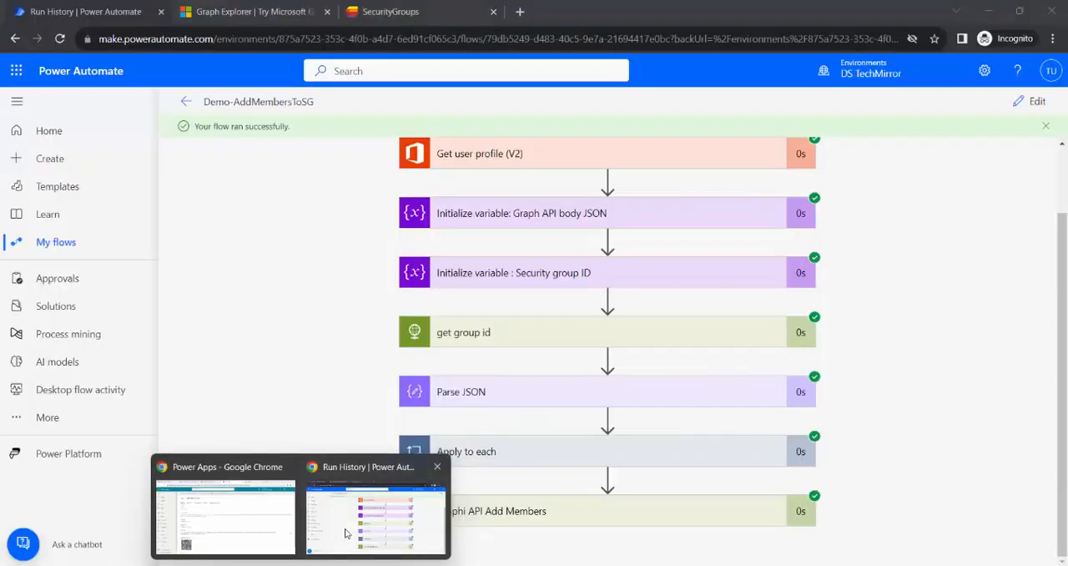
scroll(435, 330, up, 2)
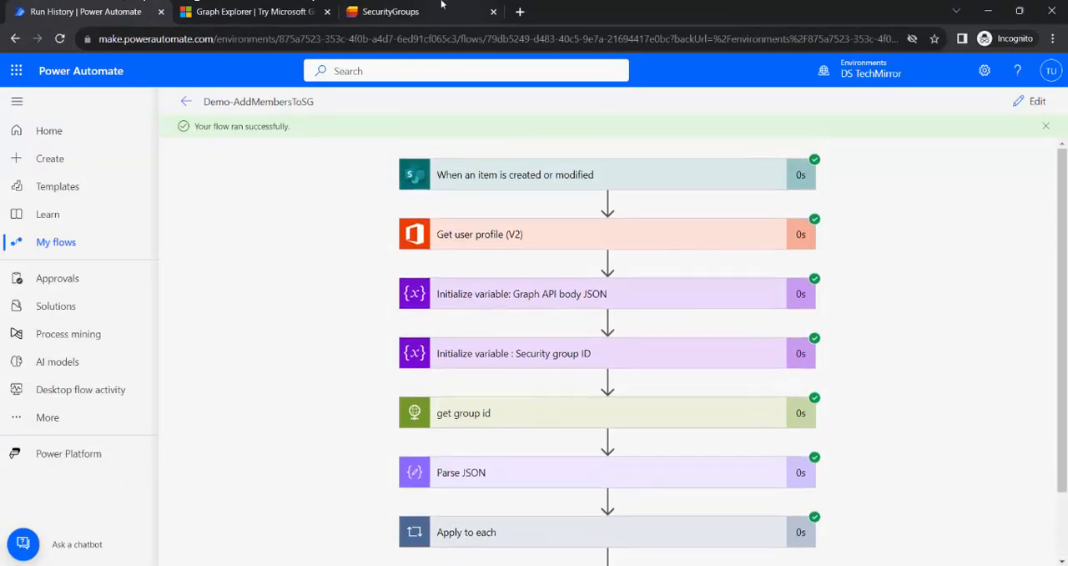
click(442, 10)
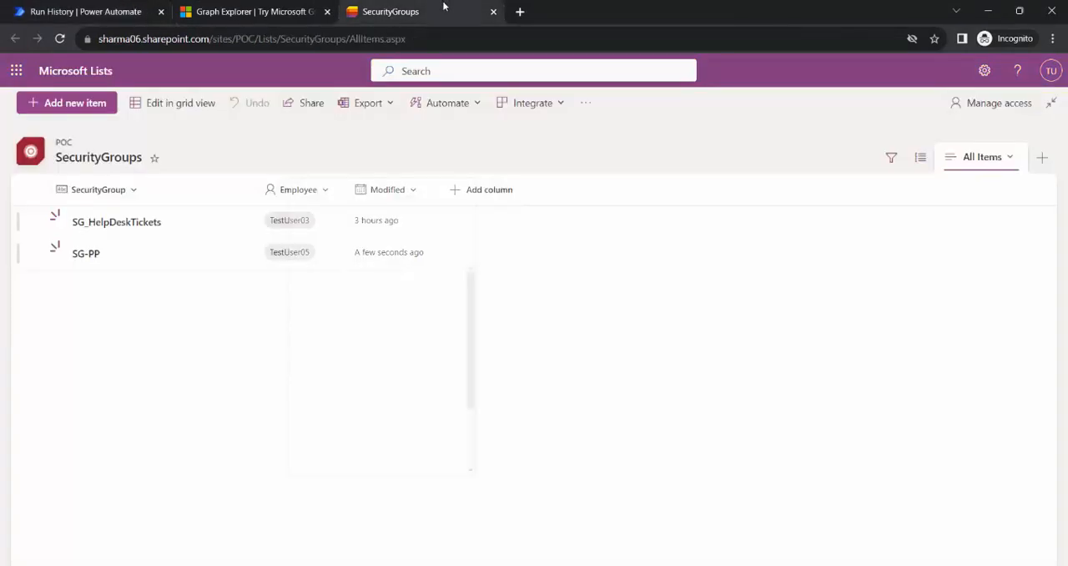
click(91, 108)
click(850, 504)
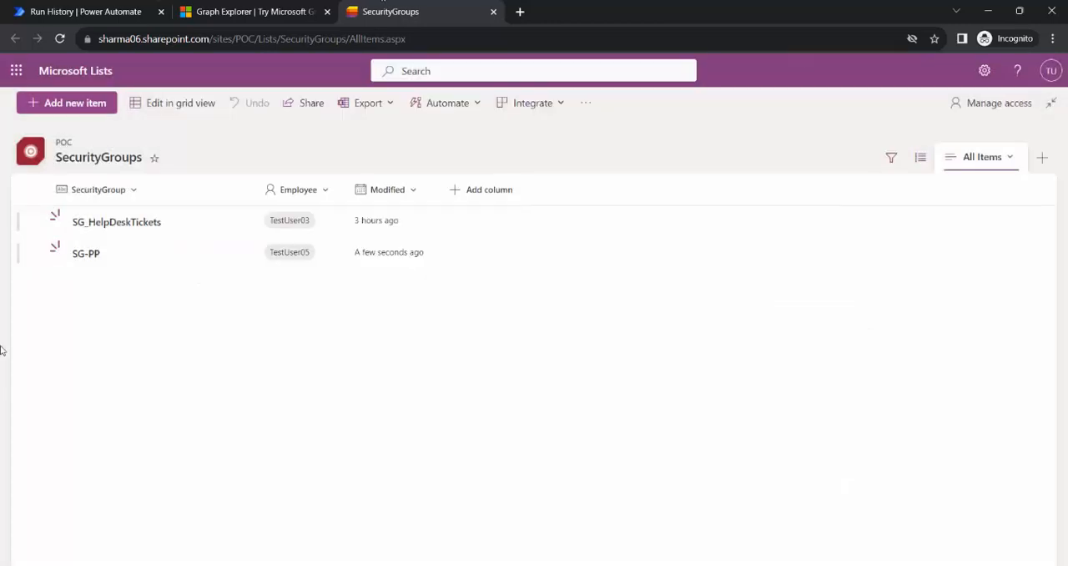
click(286, 7)
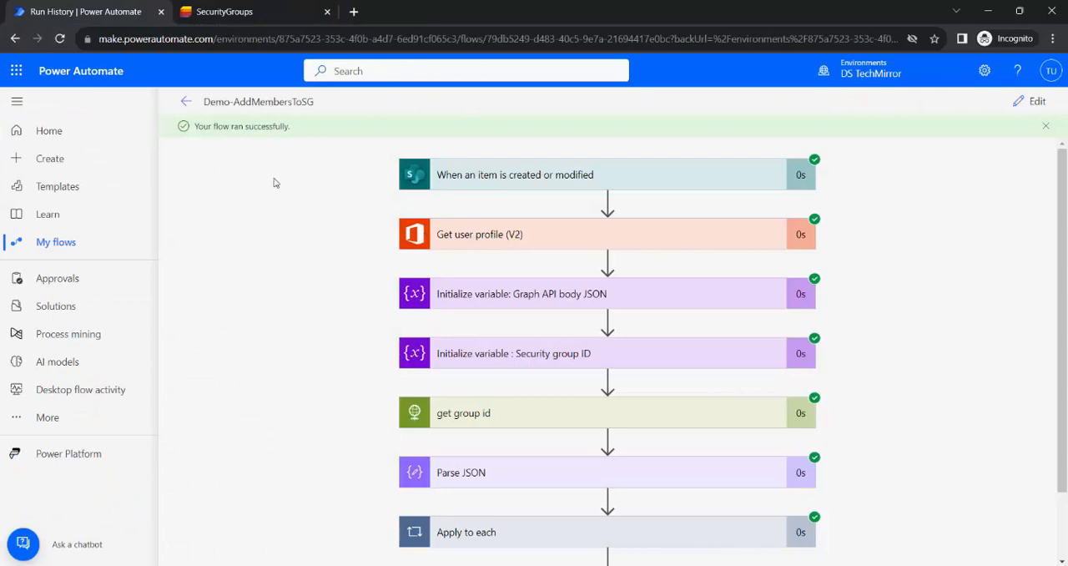
Reopen the Demo-AddMembersToSG flow for editing and start a manual test run.
click(1031, 102)
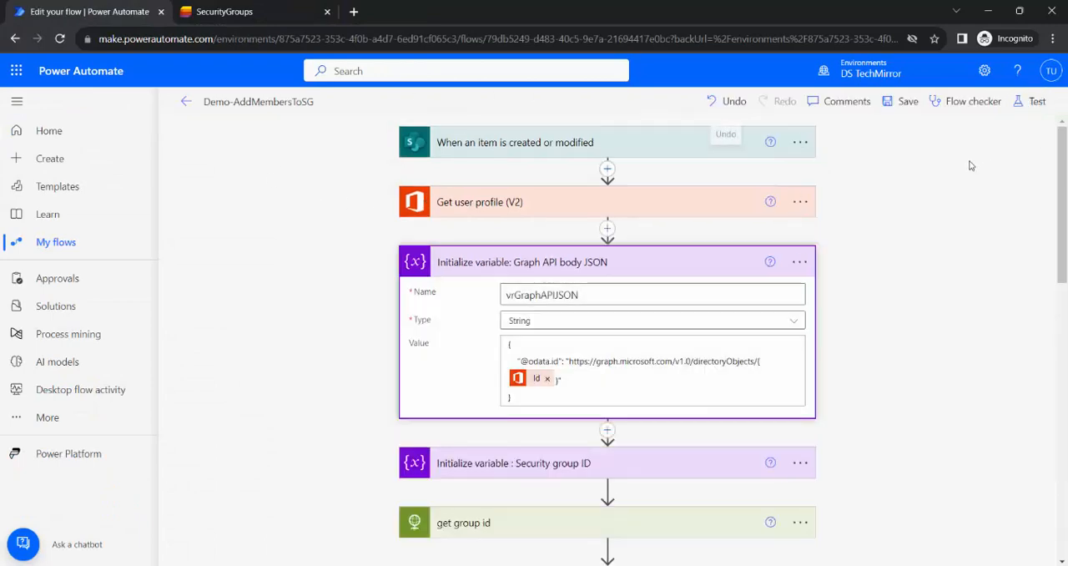
click(1031, 102)
click(898, 150)
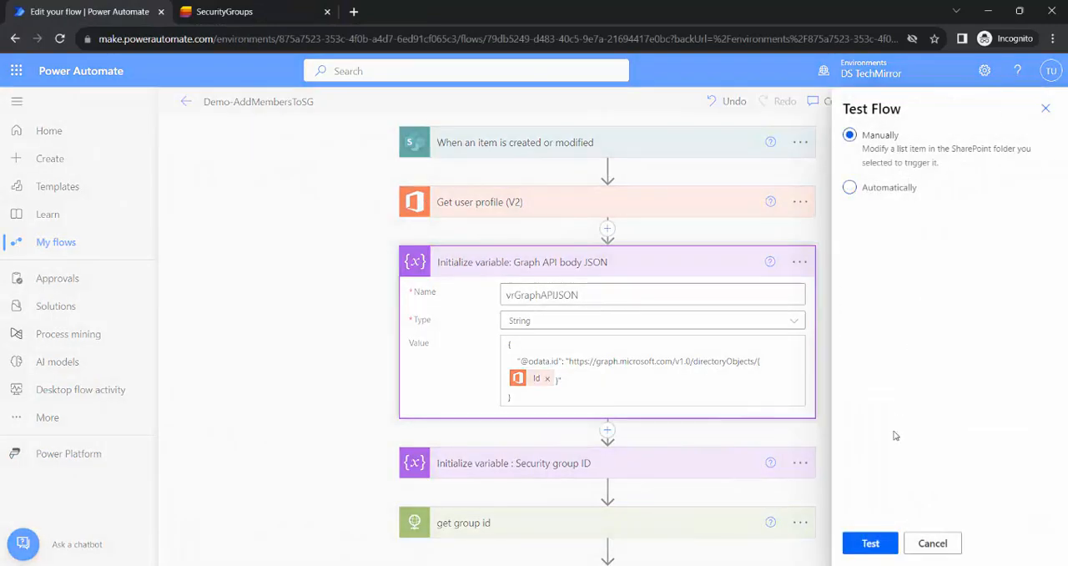
click(870, 543)
Start a new item in the SecurityGroups list and fill its SecurityGroup with SG-Mail-PP, copied from the admin's Active groups page.
click(242, 10)
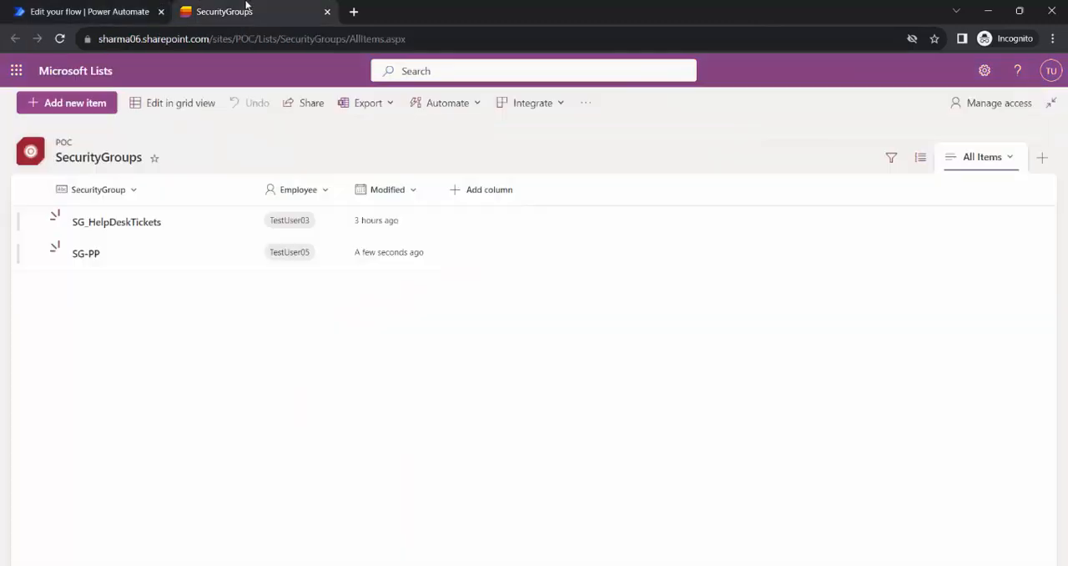
click(77, 104)
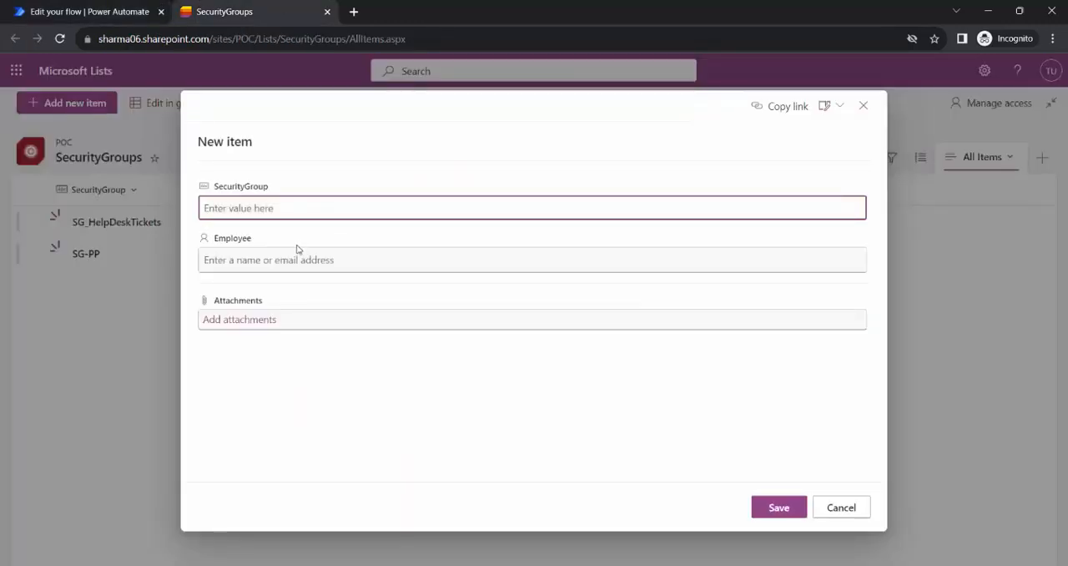
click(257, 548)
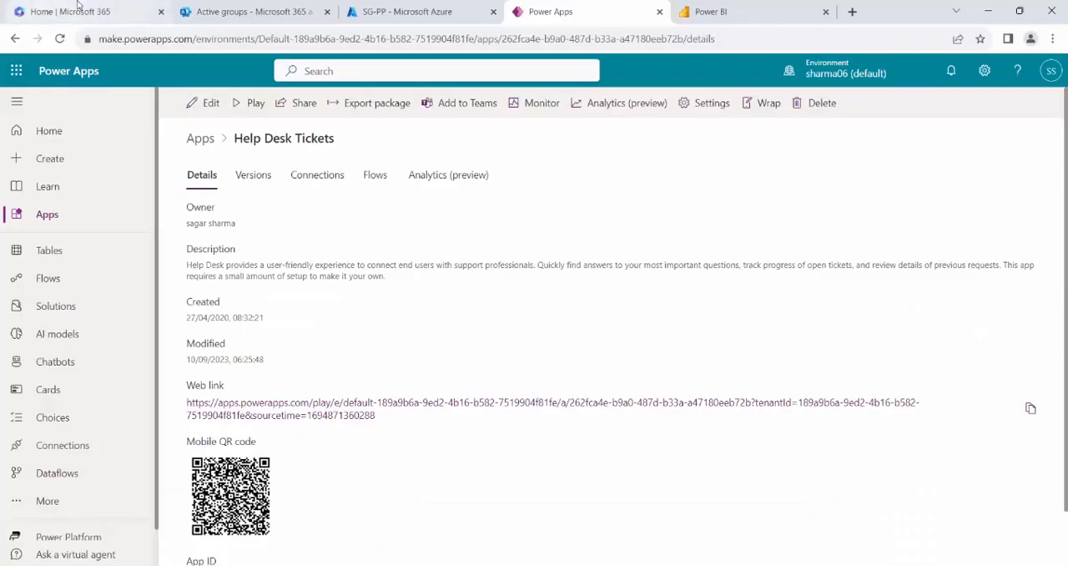
click(226, 10)
drag(327, 302, 244, 303)
key(ctrl+c)
key(alt+Tab)
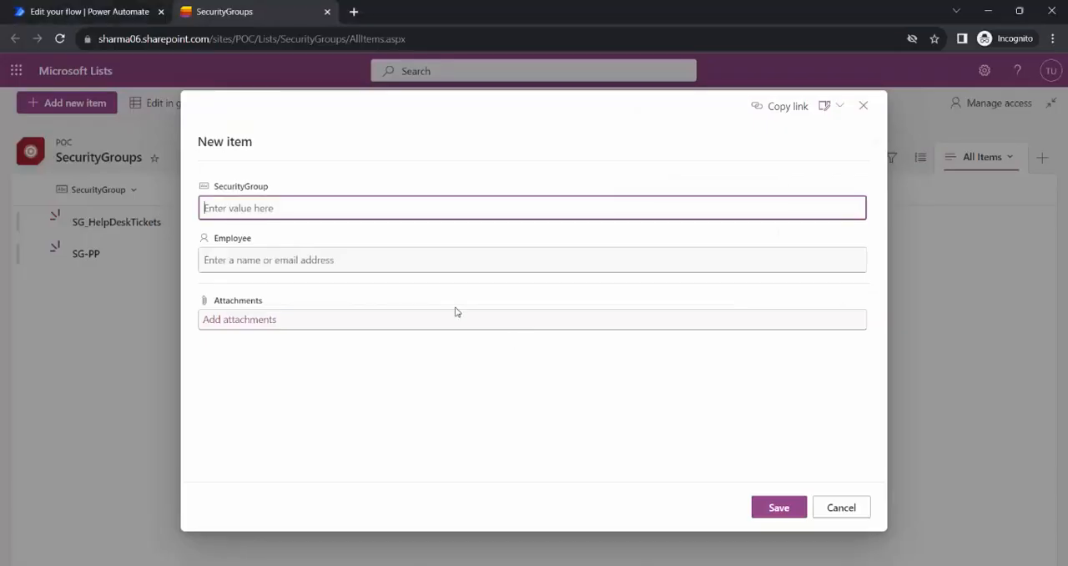
key(ctrl+v)
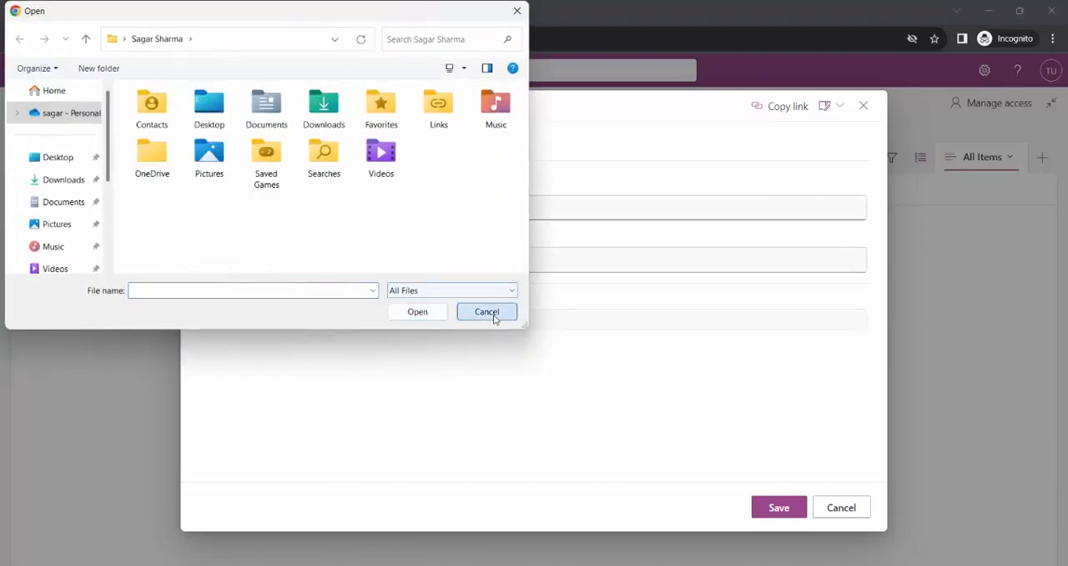
Dismiss the file picker, set the new item's Employee to TestUser03 and save the item.
click(487, 310)
click(323, 261)
text(test)
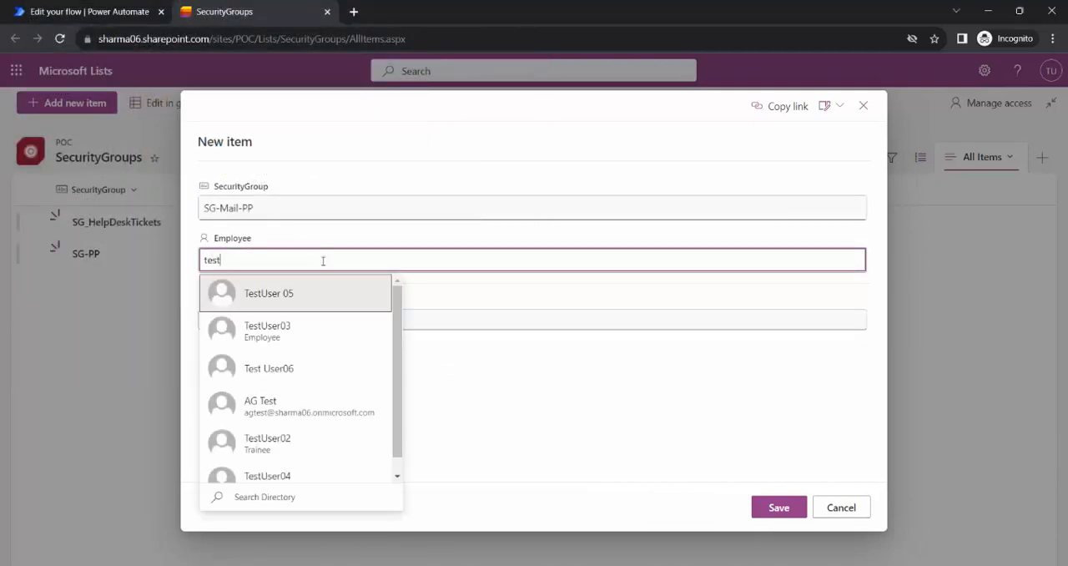
click(300, 334)
click(779, 509)
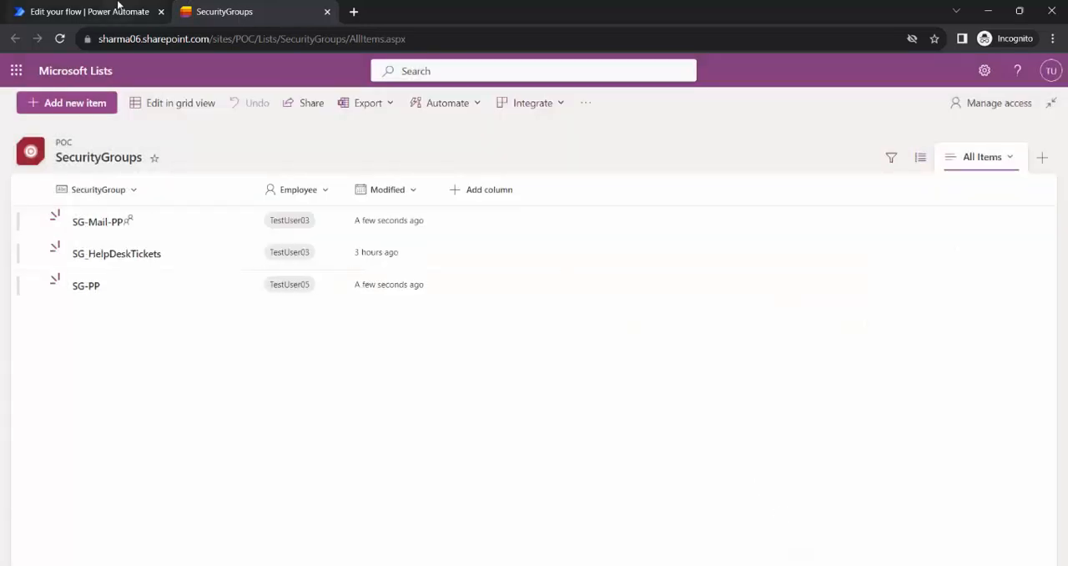
Return to the Demo-AddMembersToSG test in Power Automate and review its run and error details.
click(121, 11)
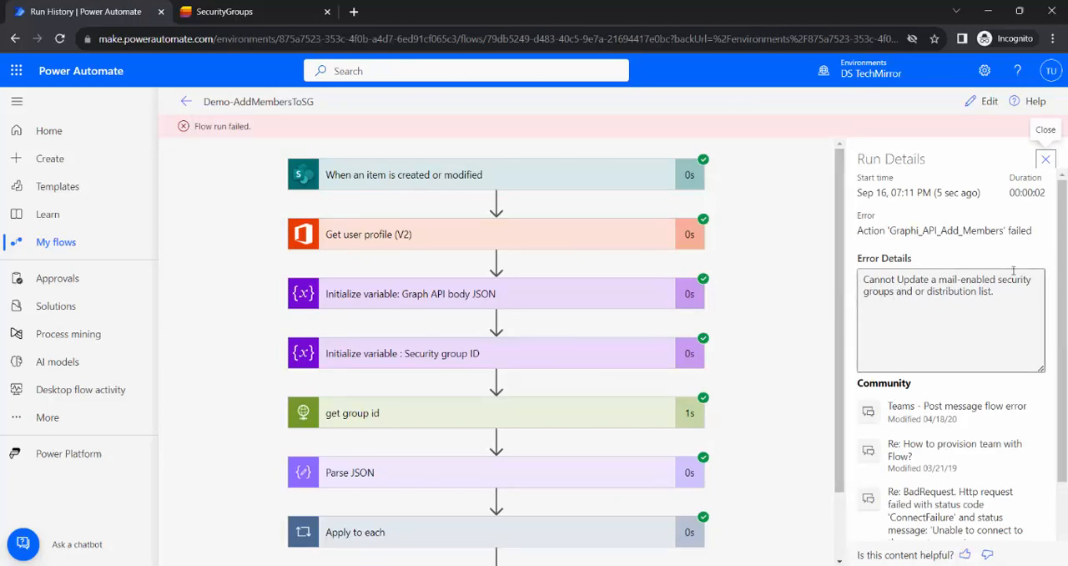
scroll(795, 357, down, 1)
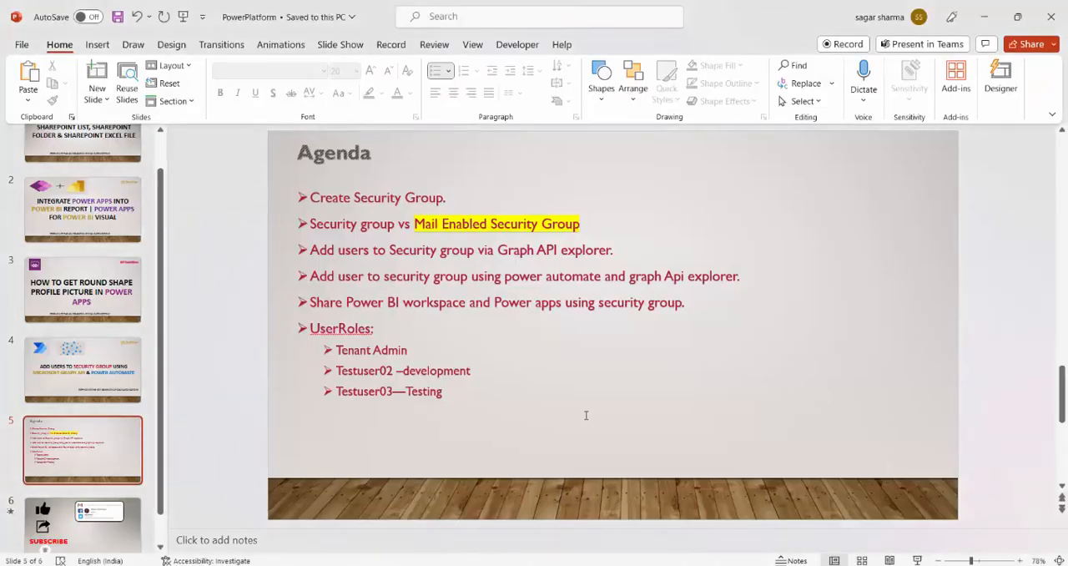
Switch to the PowerPoint presentation and show the Agenda slide in full screen.
key(shift+F5)
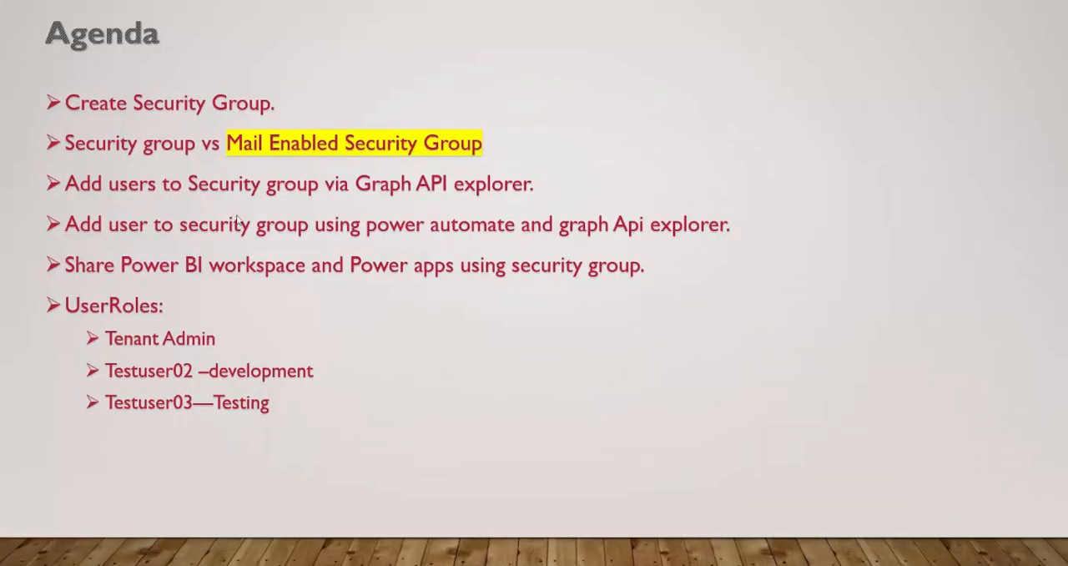